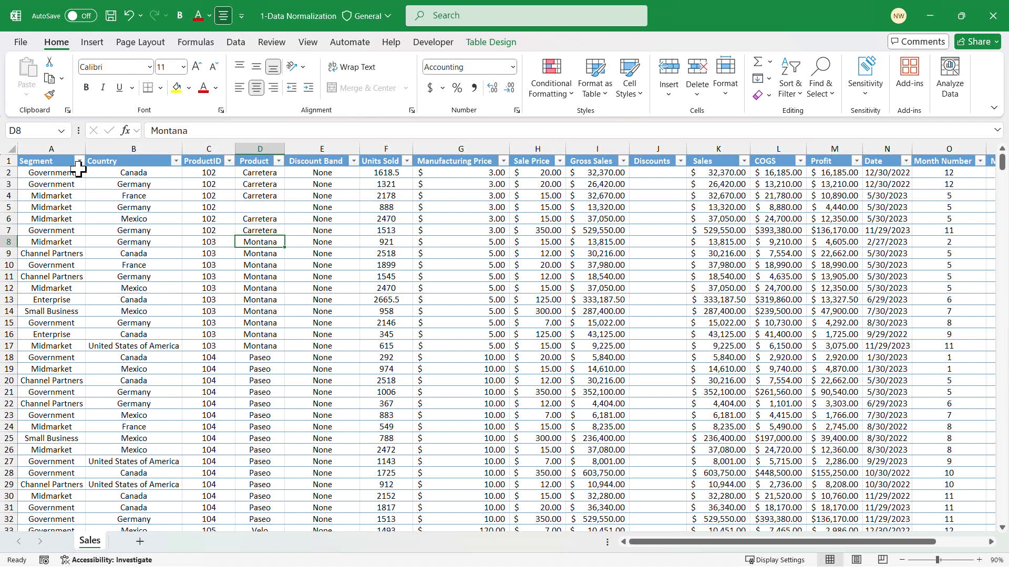
Review the filter value lists of the Segment, Country and Product columns for inconsistent or blank entries
{"action": "left_click", "coordinate": [447, 206]}
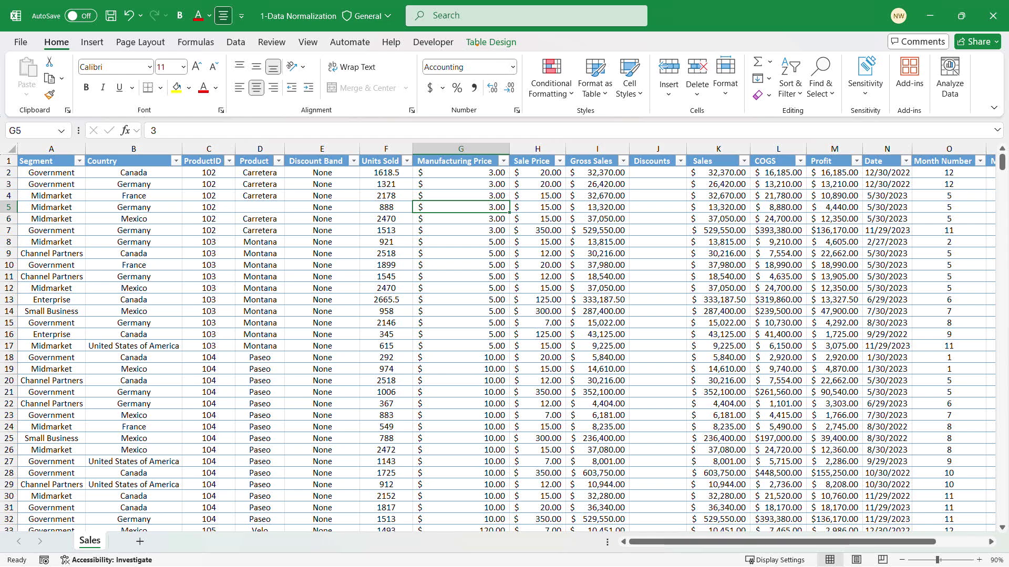
{"action": "left_click", "coordinate": [80, 162]}
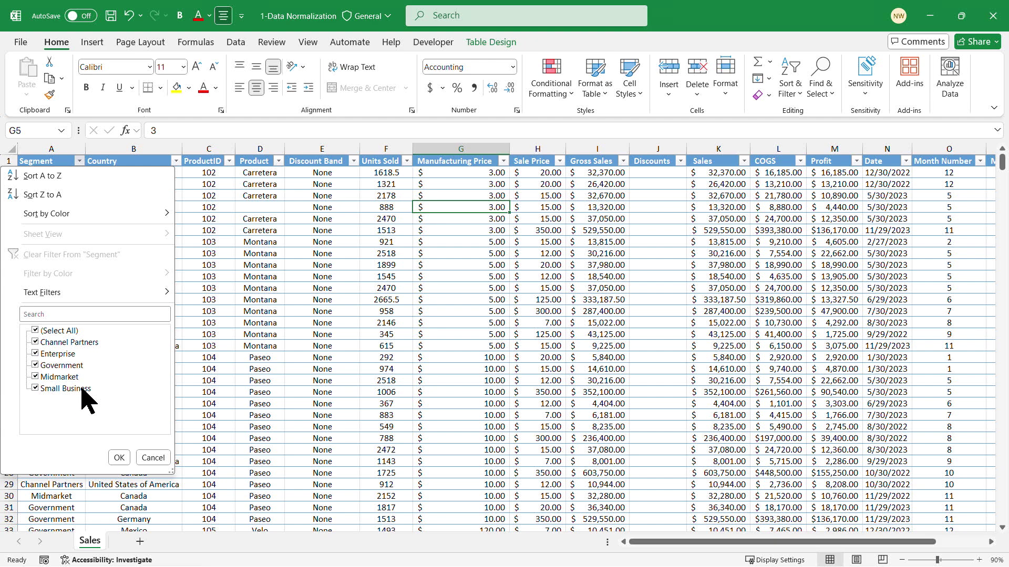
{"action": "left_click", "coordinate": [175, 163]}
{"action": "left_click", "coordinate": [176, 163]}
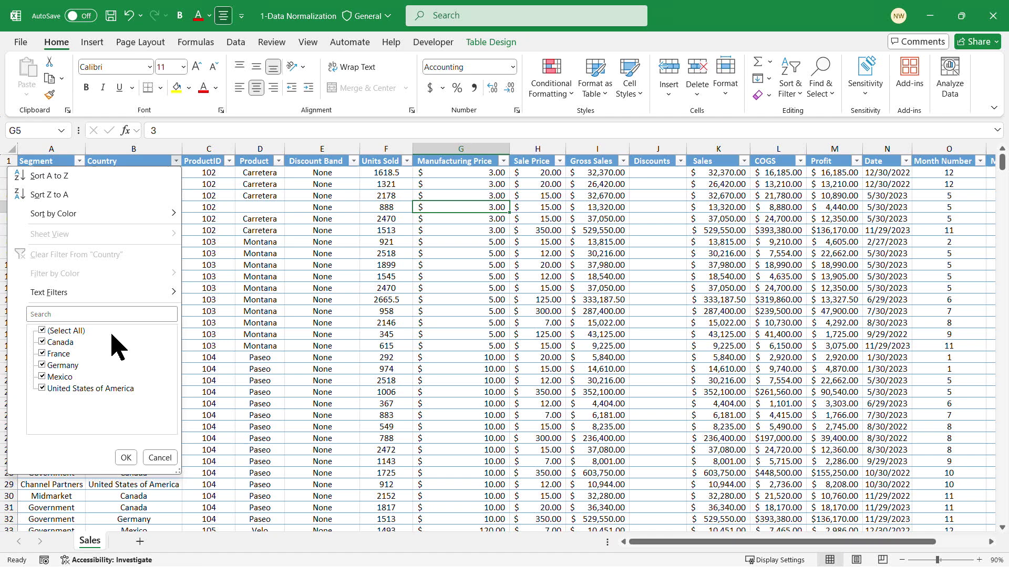
{"action": "left_click", "coordinate": [278, 163]}
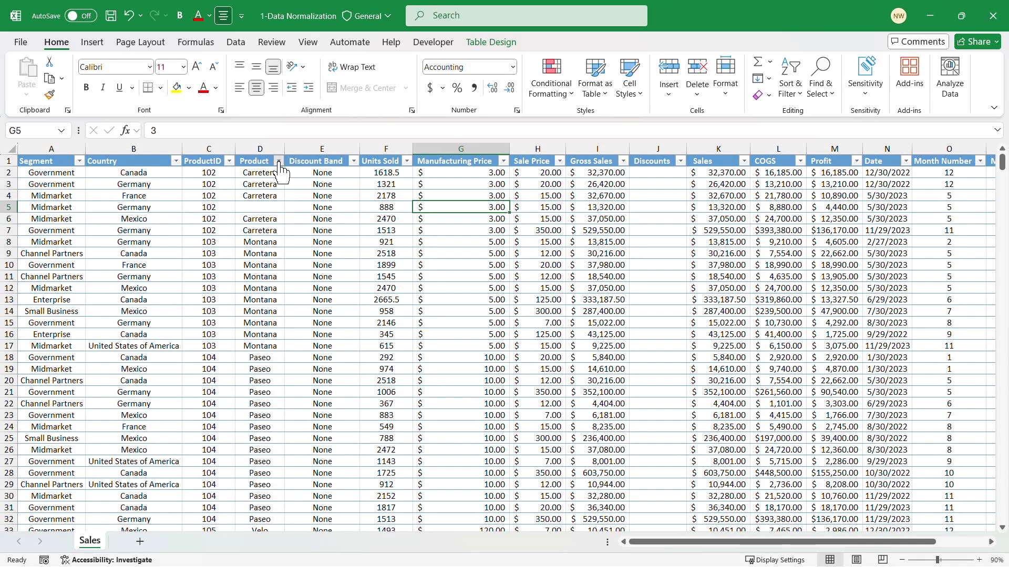
{"action": "left_click", "coordinate": [278, 163]}
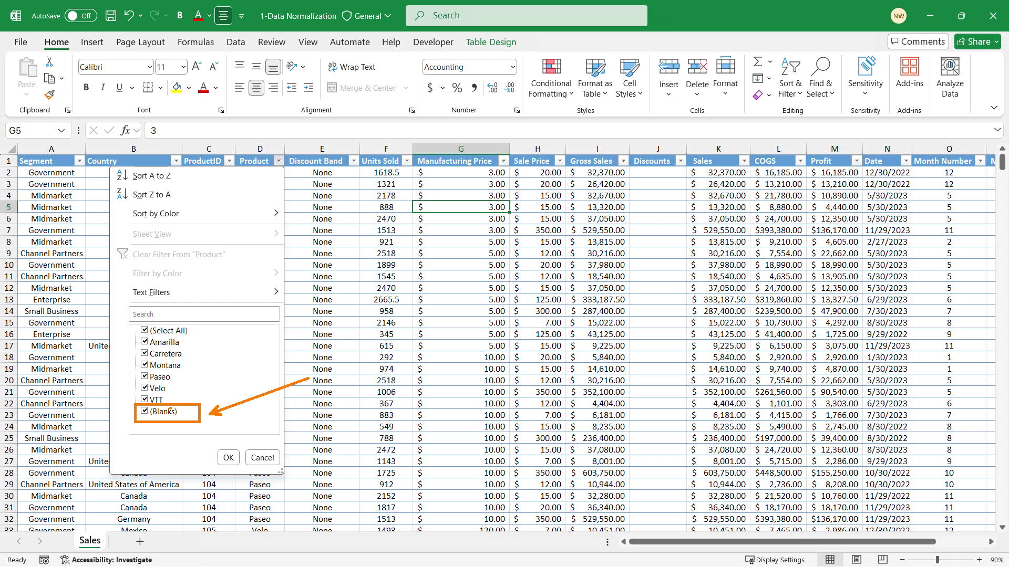
{"action": "key", "text": "Escape"}
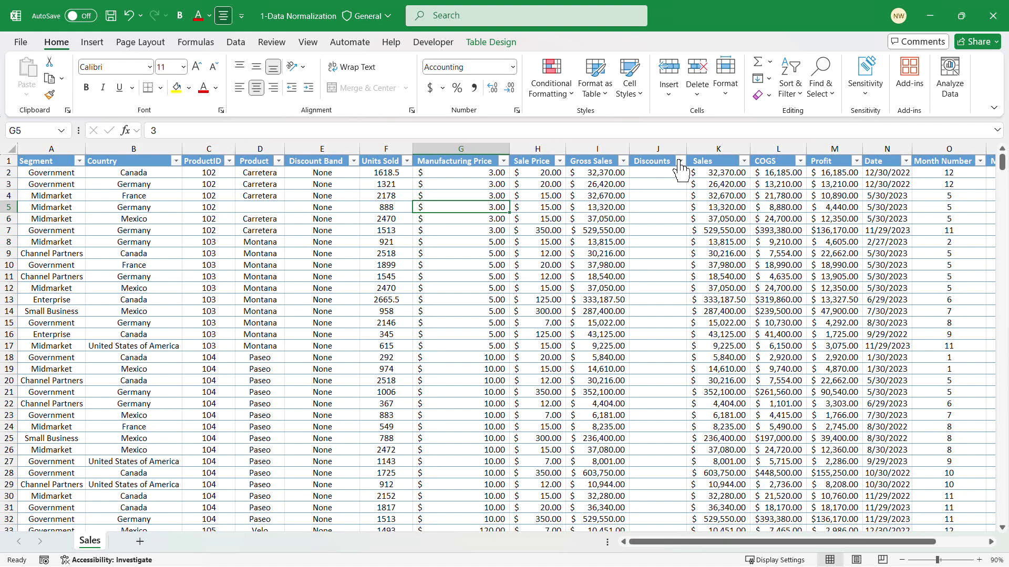
Check the Discounts column for empty cells by searching its filter list for "blank", without applying a filter
{"action": "left_click", "coordinate": [665, 179]}
{"action": "key", "text": "Down"}
{"action": "key", "text": "Down"}
{"action": "key", "text": "Down"}
{"action": "key", "text": "Down"}
{"action": "key", "text": "Down"}
{"action": "key", "text": "Down"}
{"action": "key", "text": "Down"}
{"action": "key", "text": "Down"}
{"action": "key", "text": "Down"}
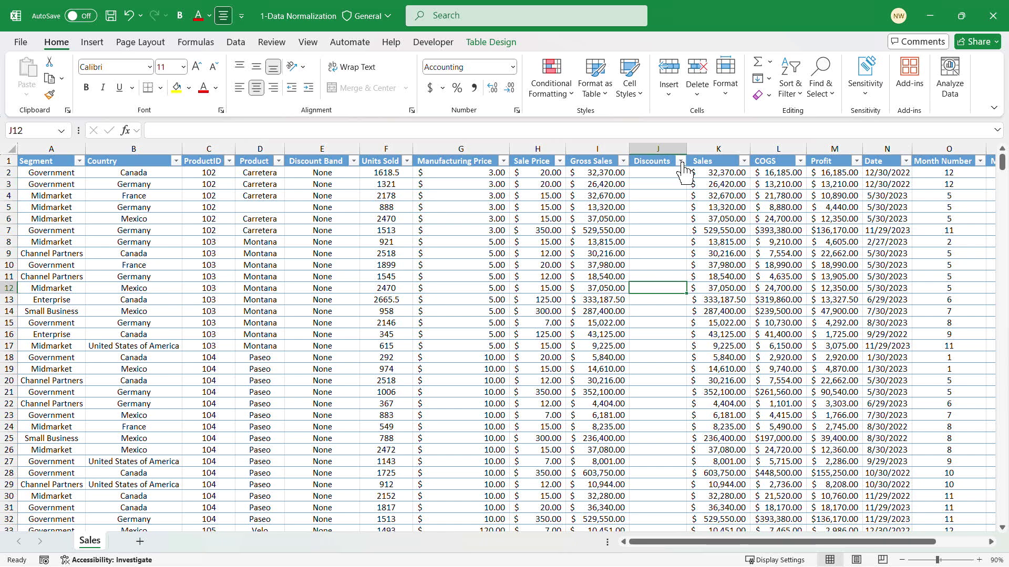
{"action": "left_click", "coordinate": [681, 162]}
{"action": "left_click", "coordinate": [634, 314]}
{"action": "type", "text": "blank"}
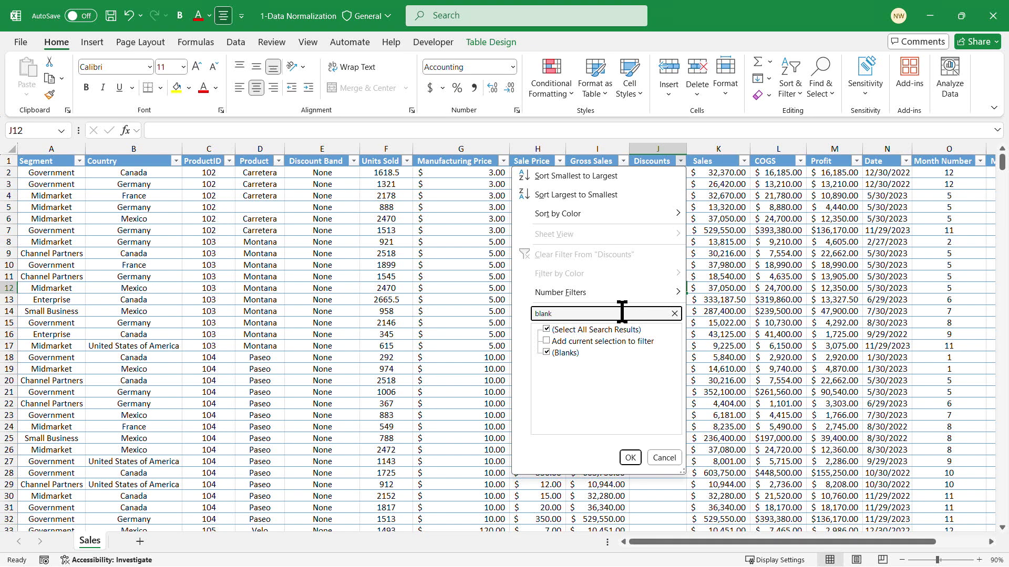
{"action": "key", "text": "Escape"}
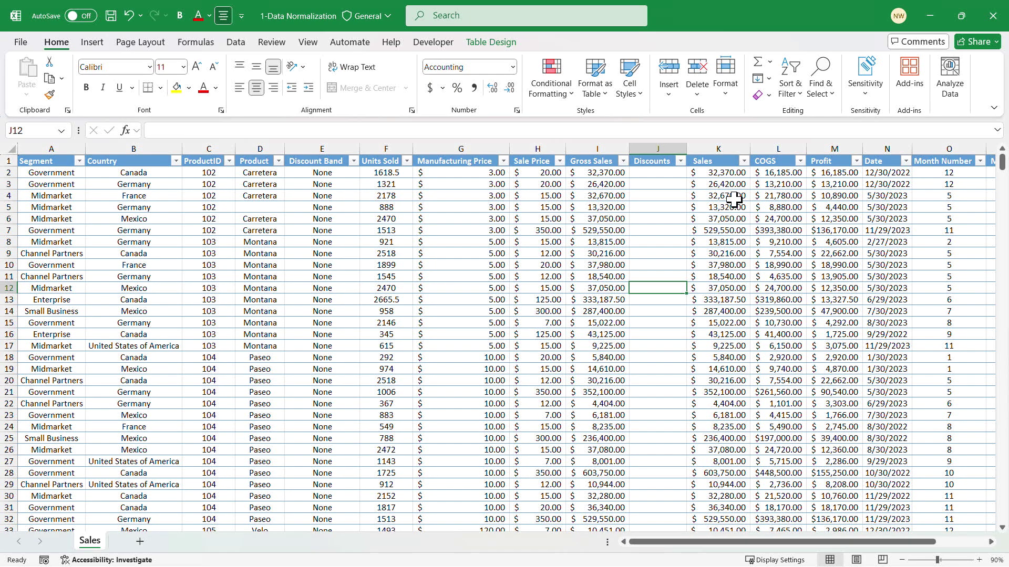
Examine the Month Number formula and the table's last row, and return to cell A1
{"action": "left_click_drag", "start_coordinate": [775, 543], "coordinate": [833, 547]}
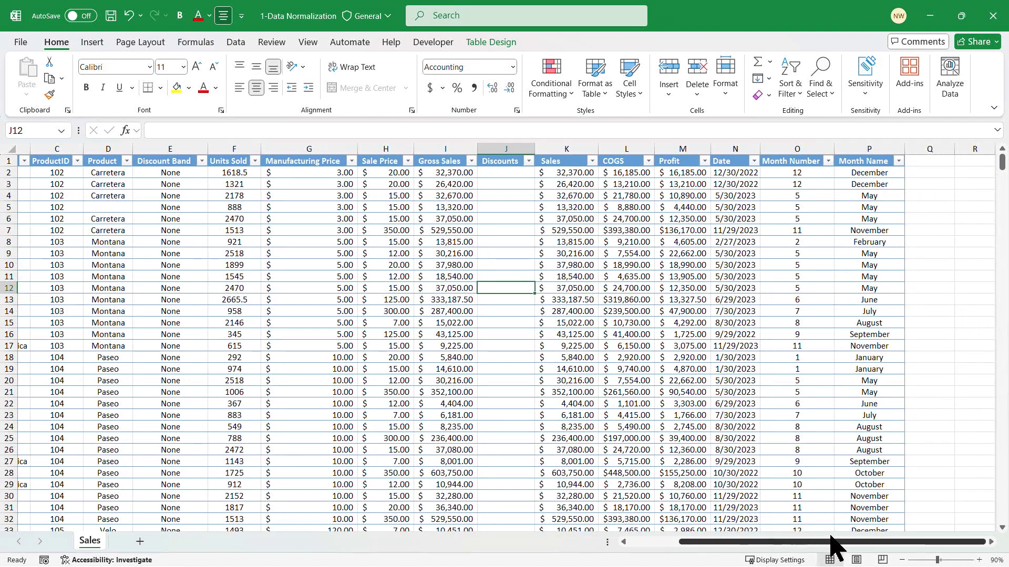
{"action": "left_click", "coordinate": [805, 174]}
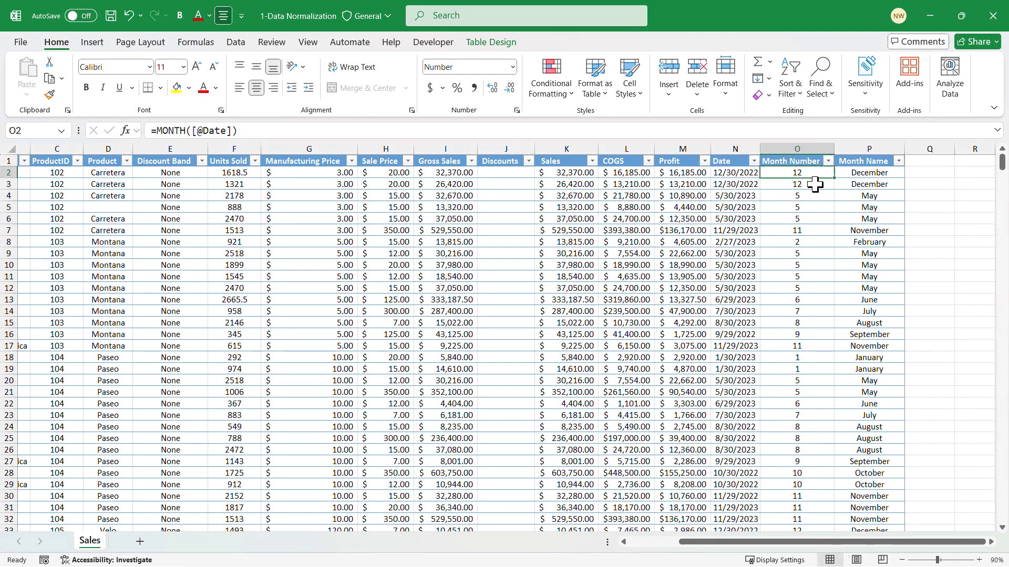
{"action": "left_click", "coordinate": [698, 206]}
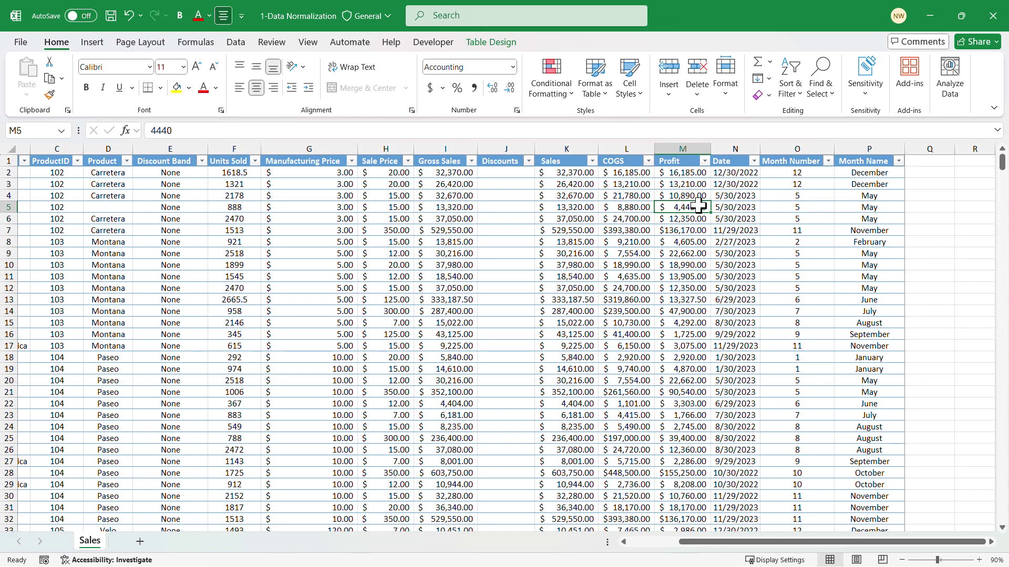
{"action": "key", "text": "ctrl+End"}
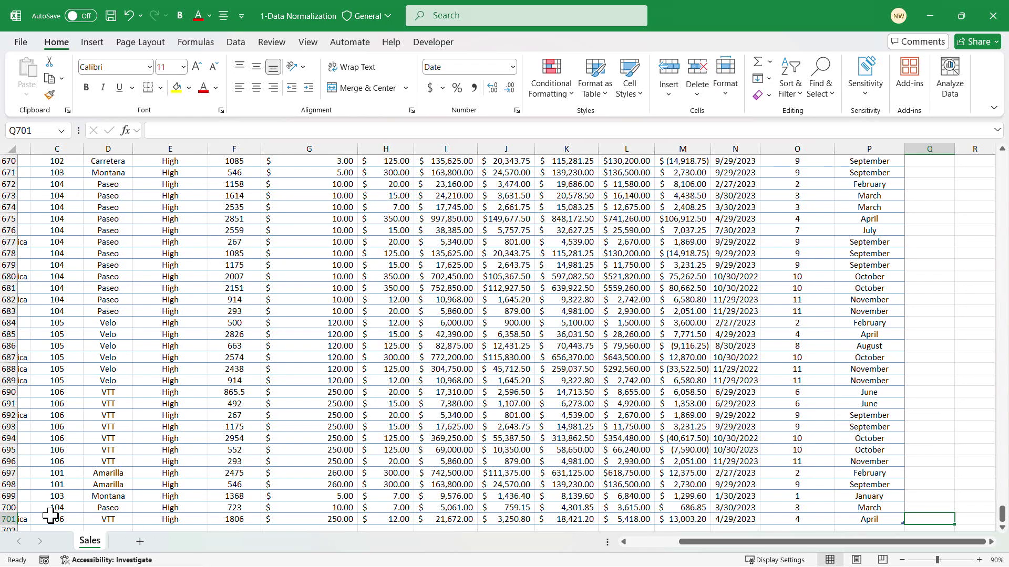
{"action": "left_click", "coordinate": [8, 519]}
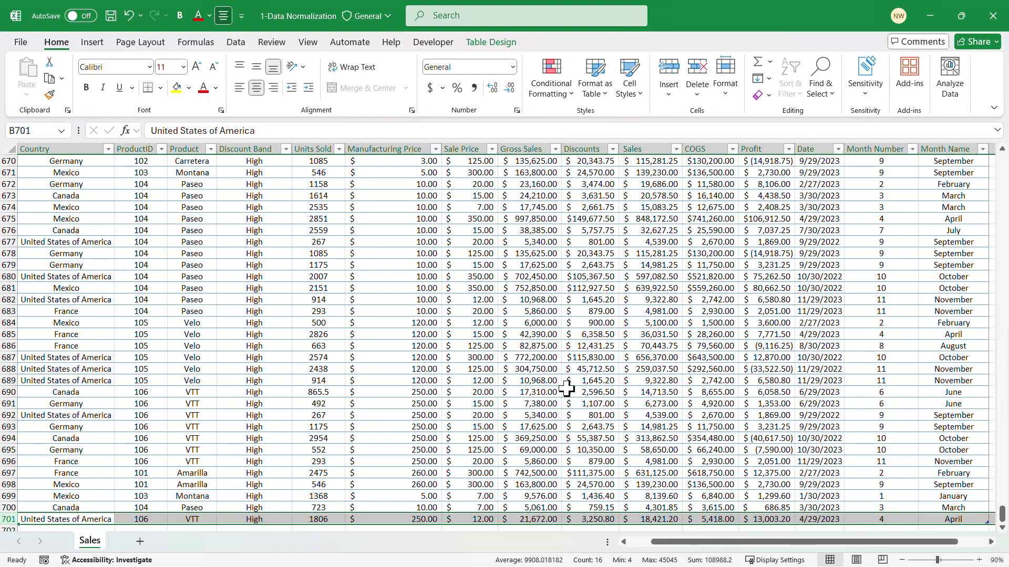
{"action": "left_click", "coordinate": [612, 335]}
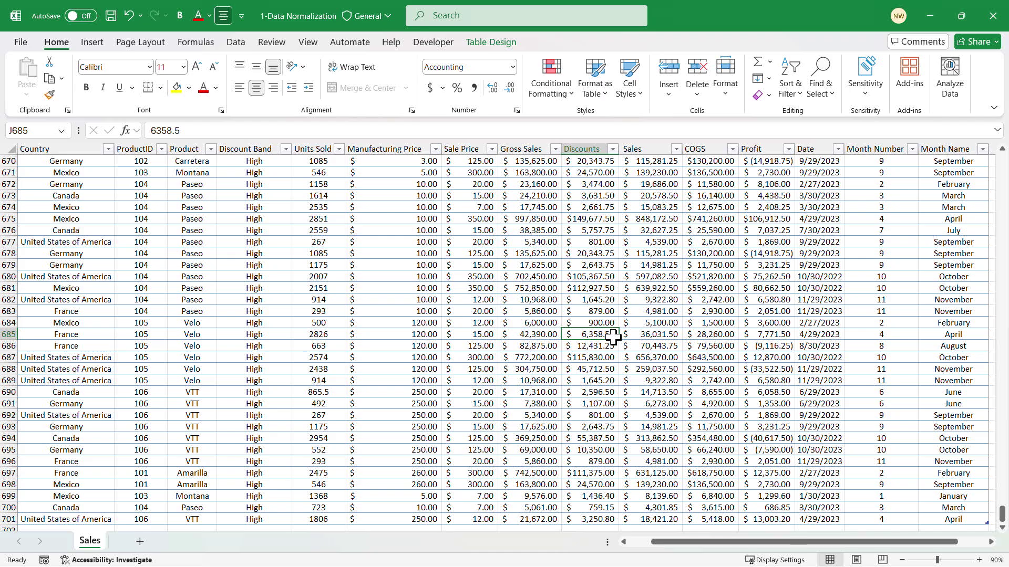
{"action": "key", "text": "ctrl+Home"}
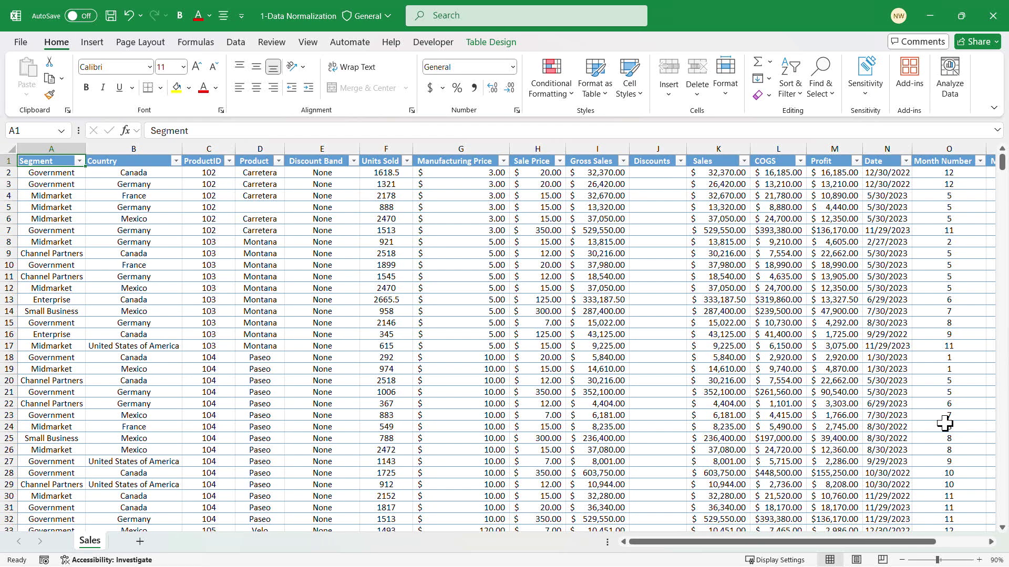
{"action": "left_click_drag", "start_coordinate": [919, 543], "coordinate": [898, 544]}
{"action": "left_click", "coordinate": [653, 161]}
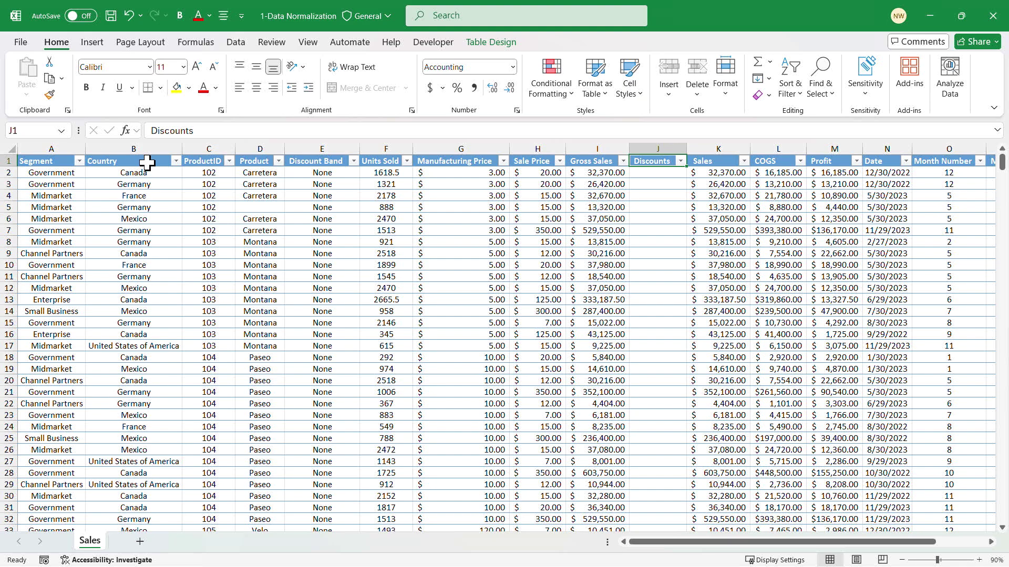
{"action": "left_click", "coordinate": [168, 217]}
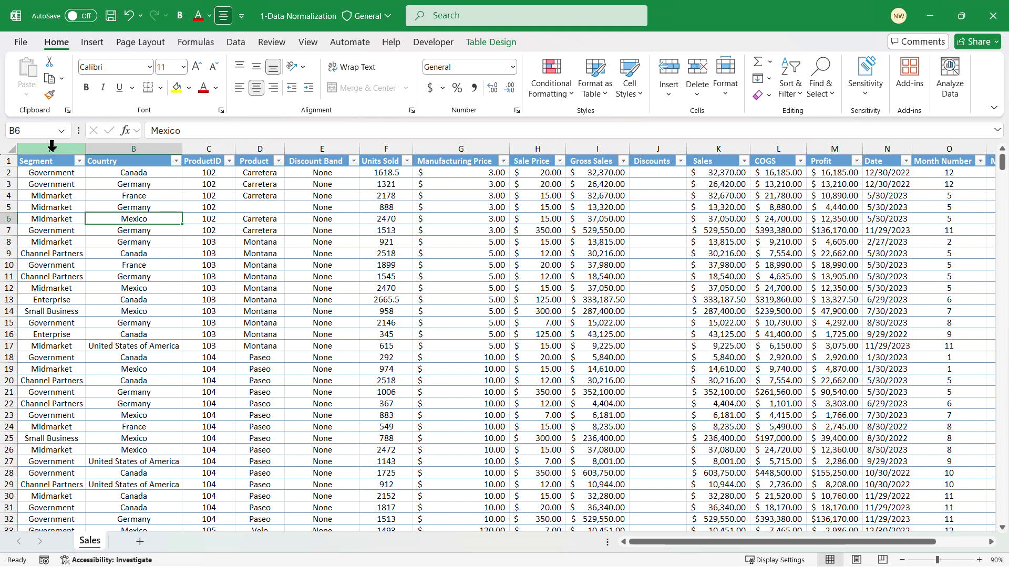
Insert a column before Segment with the header Transaction ID in A1, and widen it to fit the header
{"action": "right_click", "coordinate": [51, 145]}
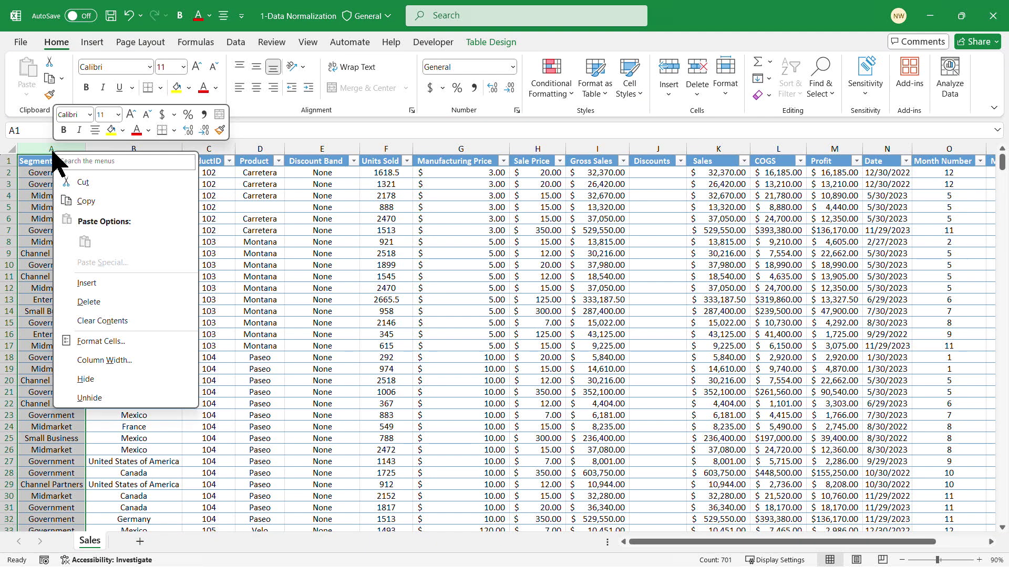
{"action": "left_click", "coordinate": [101, 283]}
{"action": "left_click", "coordinate": [38, 164]}
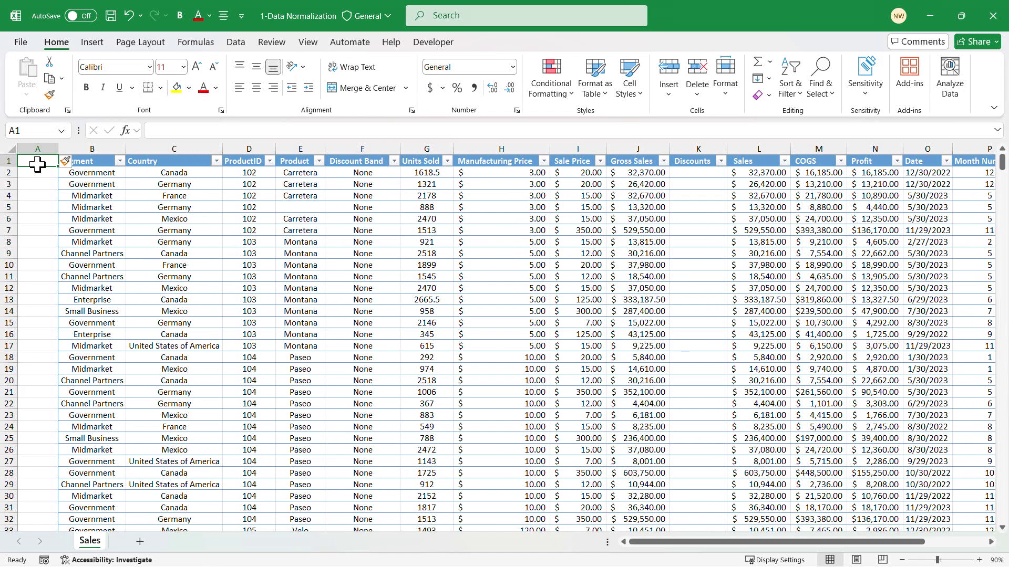
{"action": "type", "text": "Tran"}
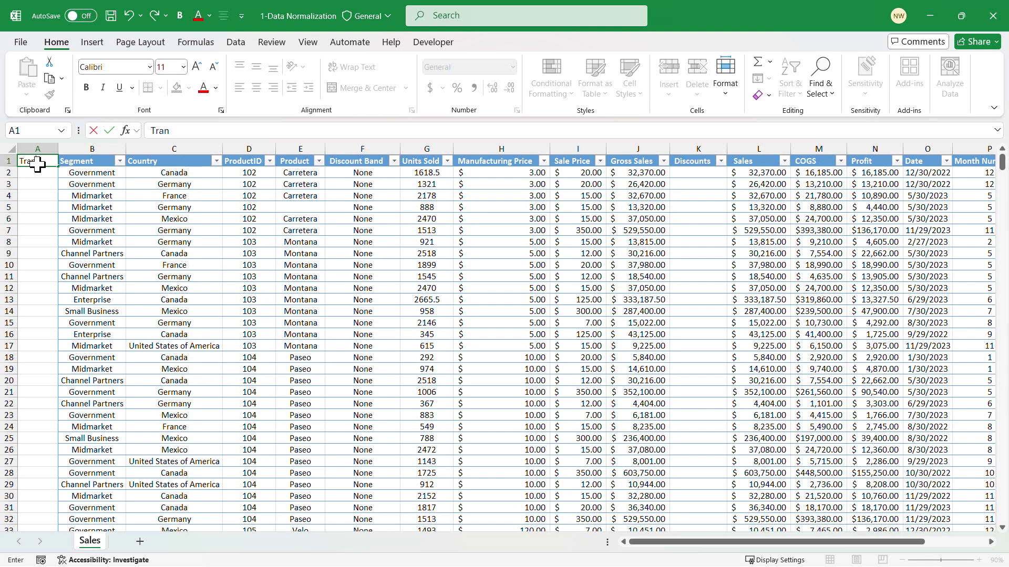
{"action": "type", "text": "saction"}
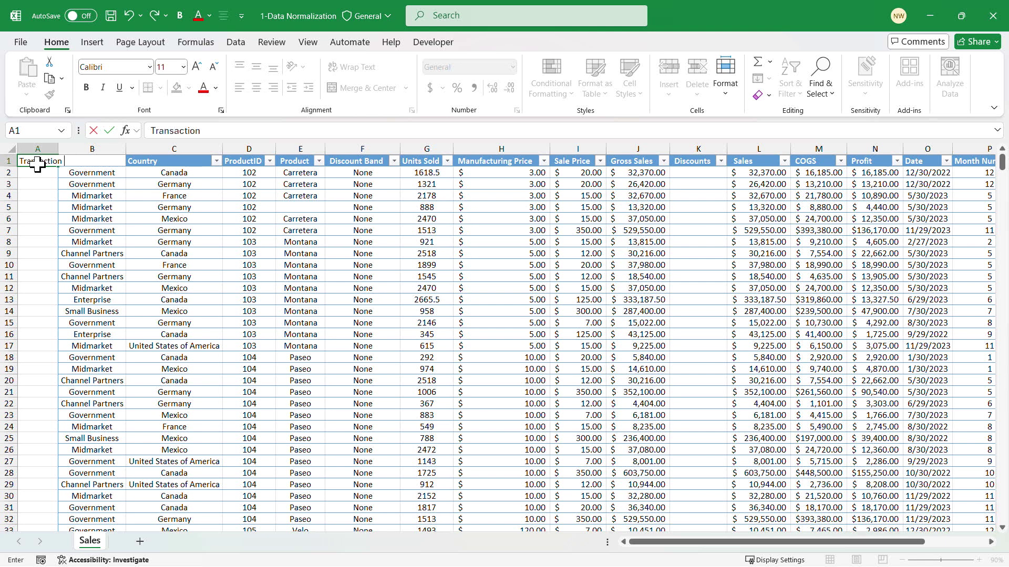
{"action": "type", "text": " ID"}
{"action": "key", "text": "Return"}
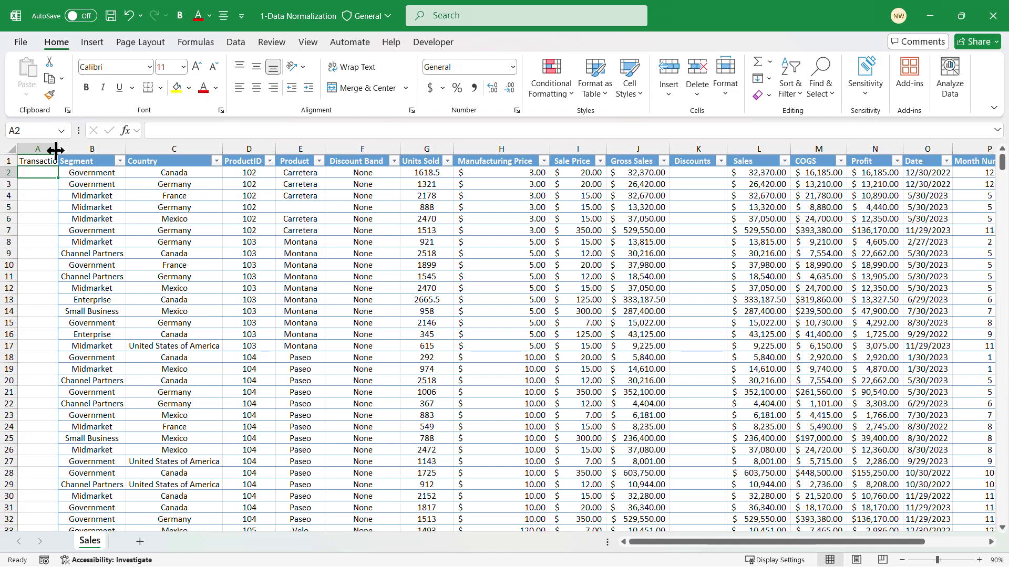
{"action": "left_click_drag", "start_coordinate": [55, 150], "coordinate": [64, 150]}
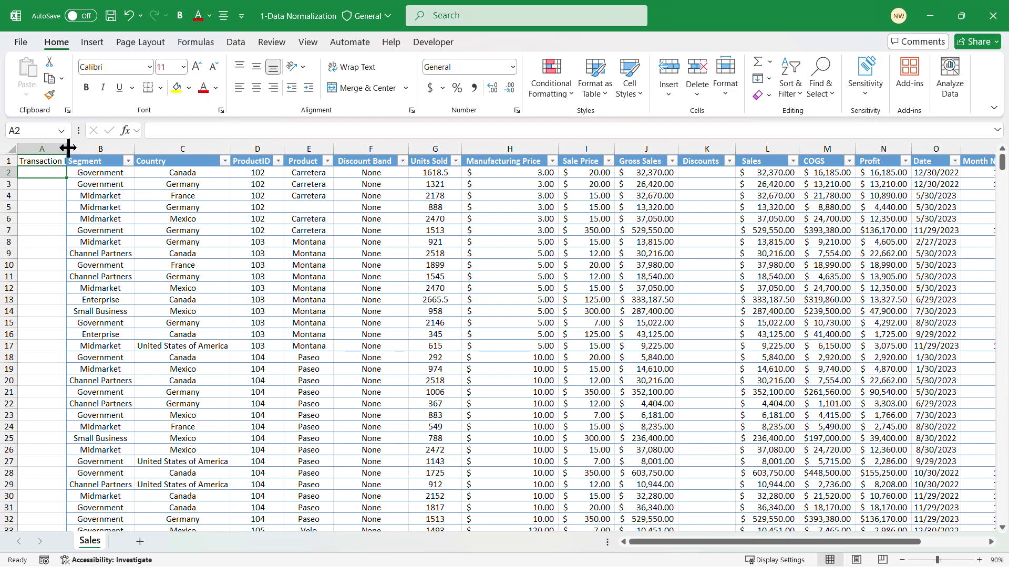
{"action": "double_click", "coordinate": [69, 149]}
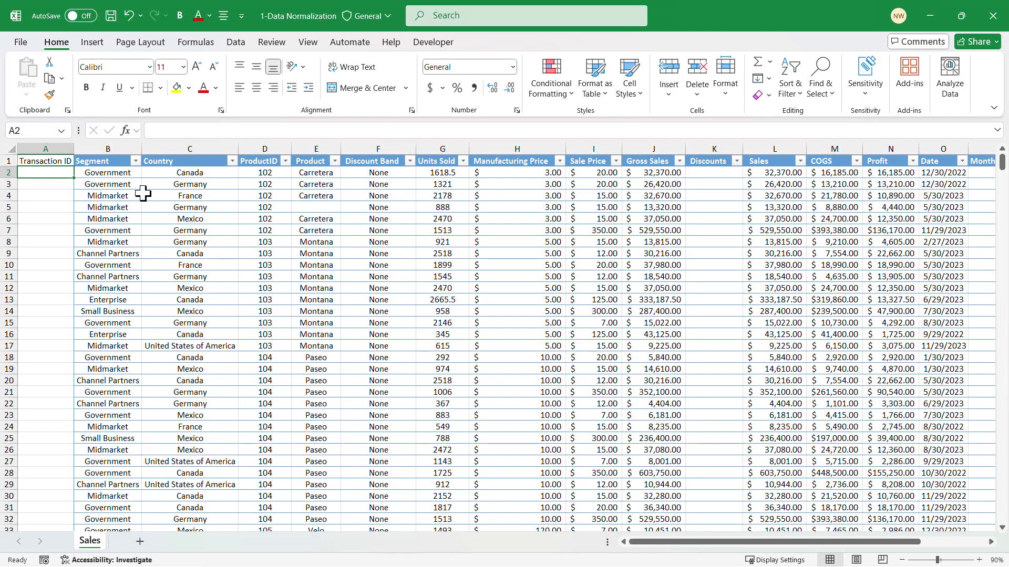
Sort the sales table by the Date column from oldest to newest
{"action": "left_click", "coordinate": [385, 196]}
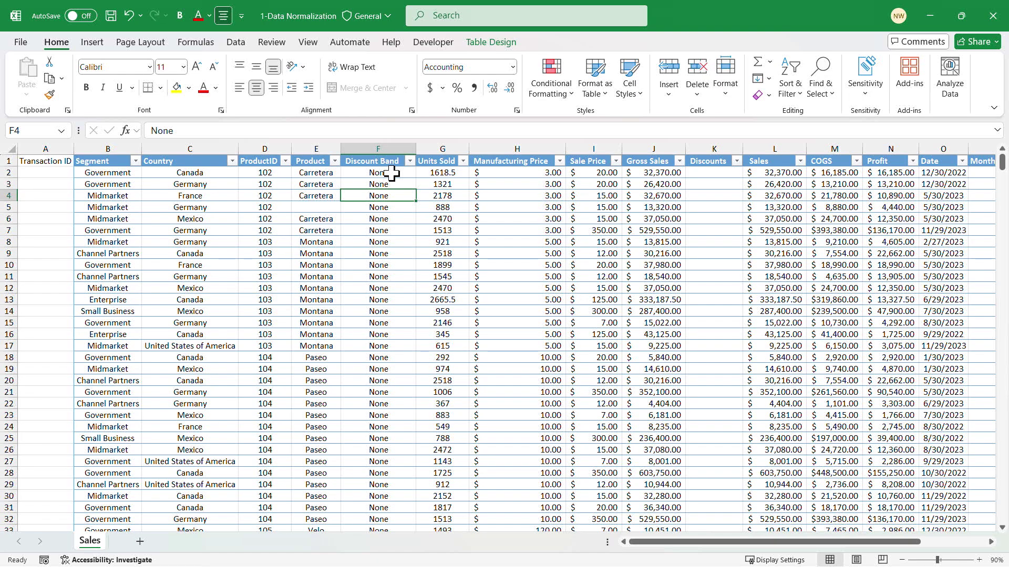
{"action": "left_click", "coordinate": [962, 162]}
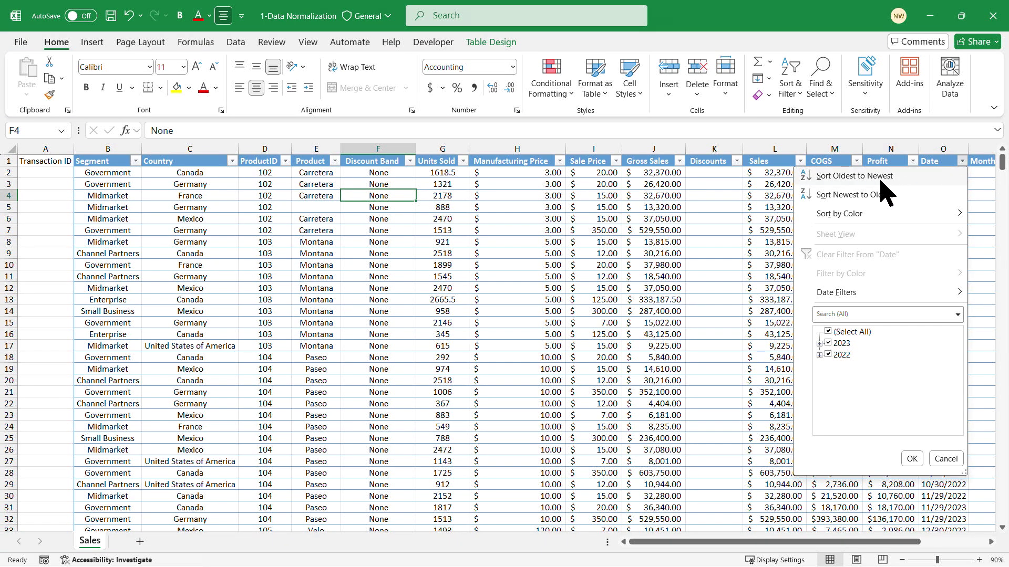
{"action": "left_click", "coordinate": [848, 177]}
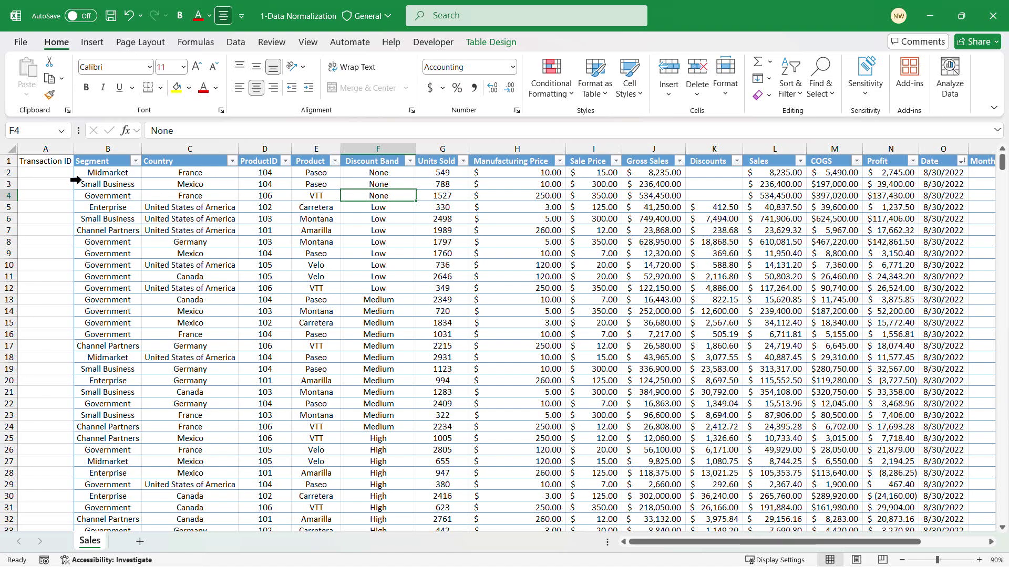
Resize the sales table to the range $A$1:$Q$701 to include the Transaction ID column, and select cell A2
{"action": "left_click", "coordinate": [57, 174]}
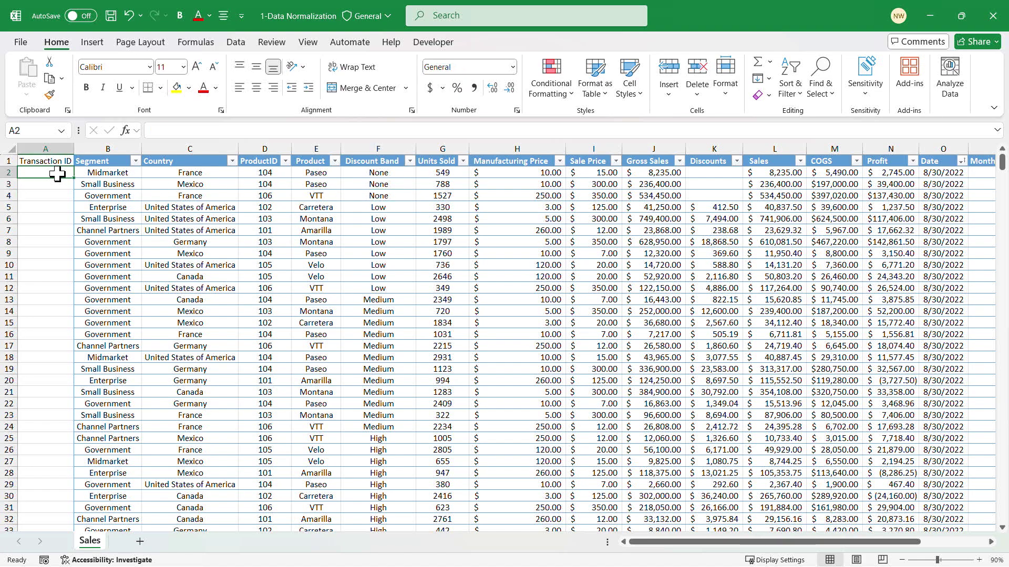
{"action": "left_click", "coordinate": [185, 193]}
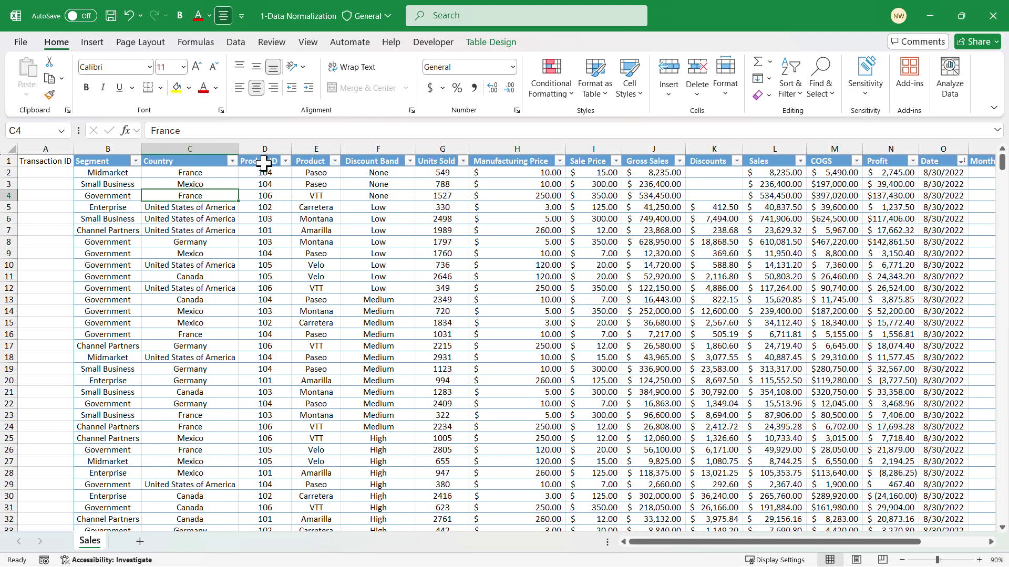
{"action": "left_click", "coordinate": [507, 44]}
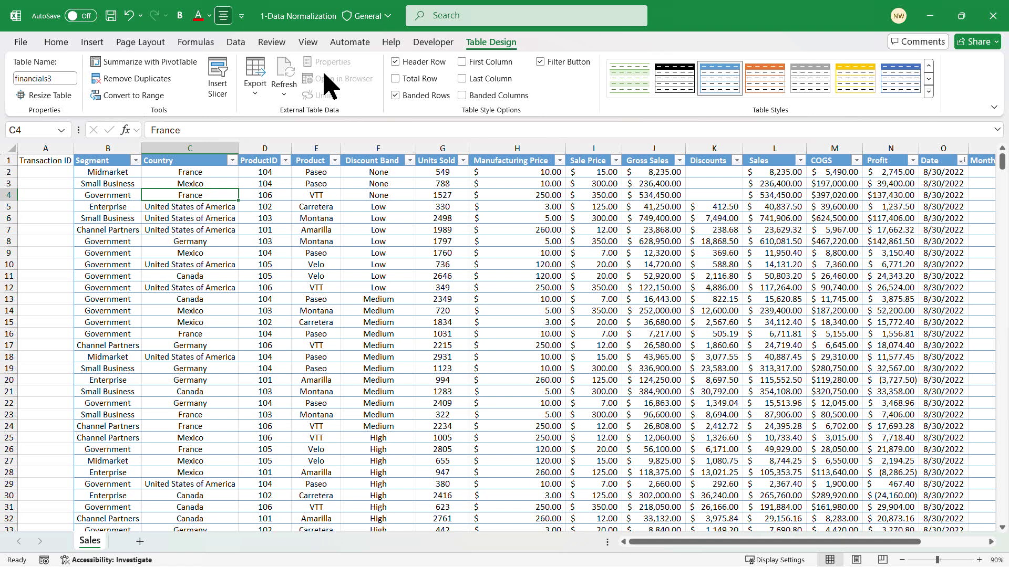
{"action": "left_click", "coordinate": [50, 95]}
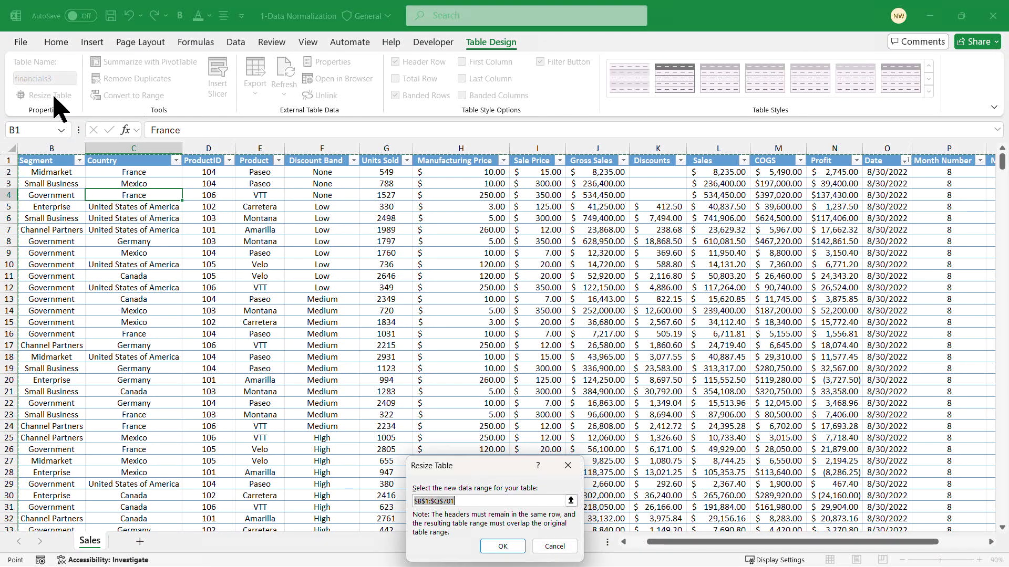
{"action": "left_click", "coordinate": [436, 500]}
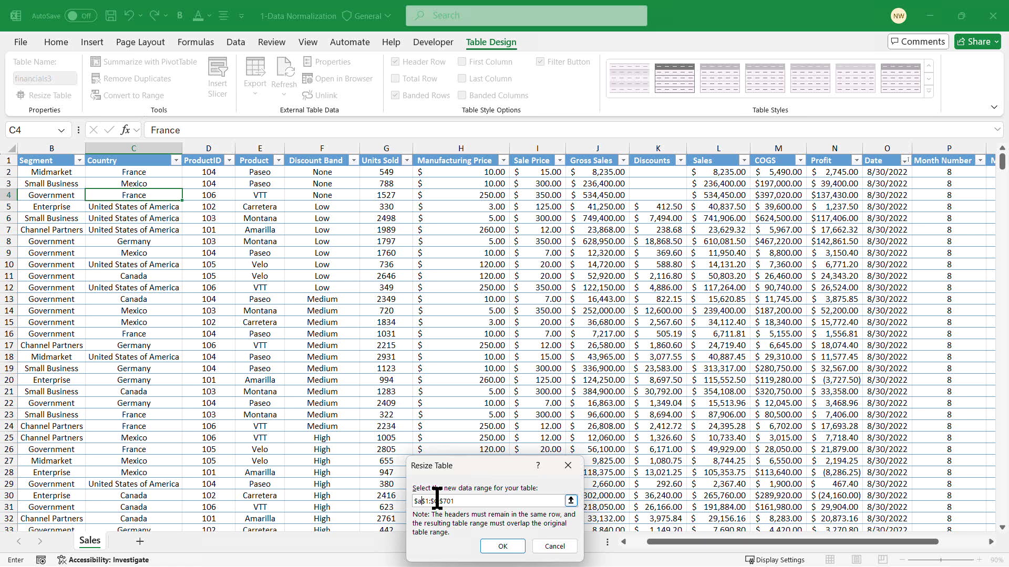
{"action": "left_click", "coordinate": [503, 546]}
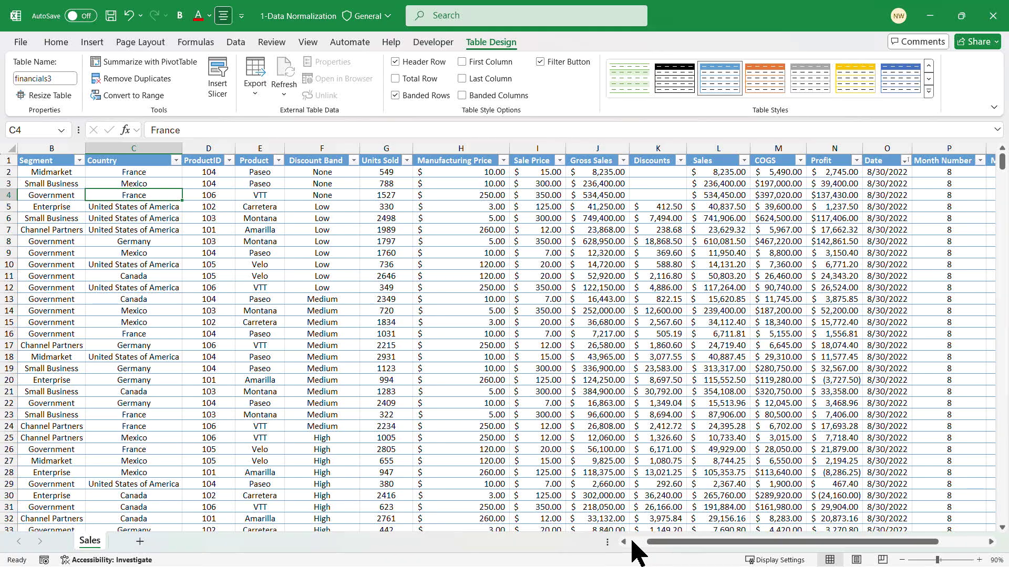
{"action": "left_click", "coordinate": [633, 543]}
{"action": "left_click", "coordinate": [51, 174]}
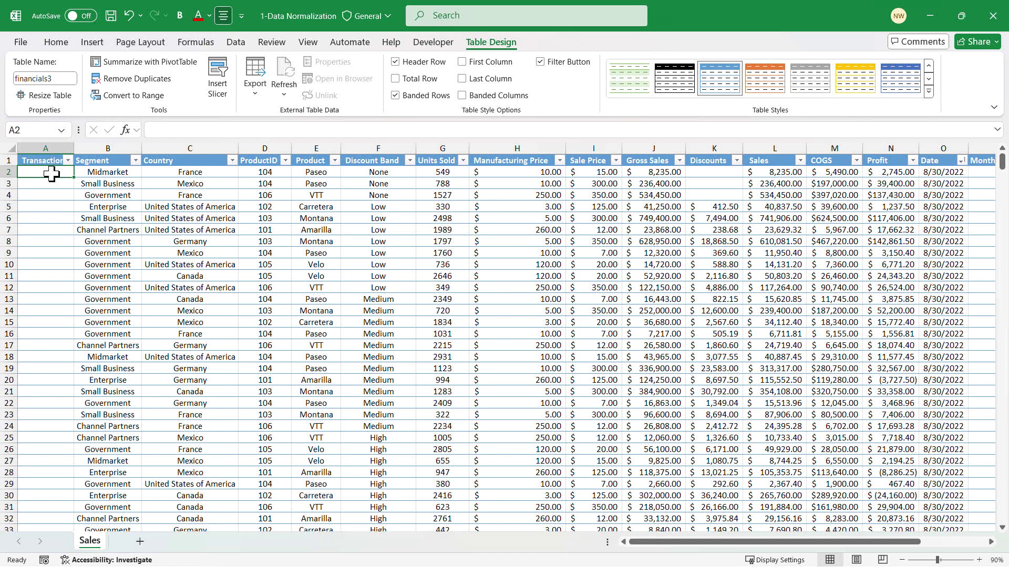
Enter the starting transaction IDs 1001 in cell A2 and 1002 in cell A3
{"action": "type", "text": "1001"}
{"action": "key", "text": "Return"}
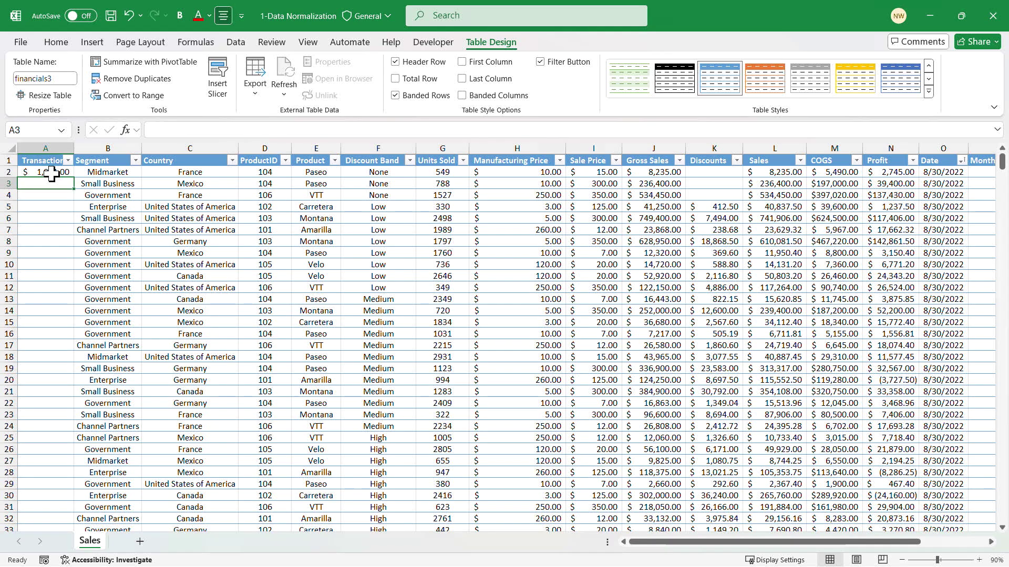
{"action": "type", "text": "1002"}
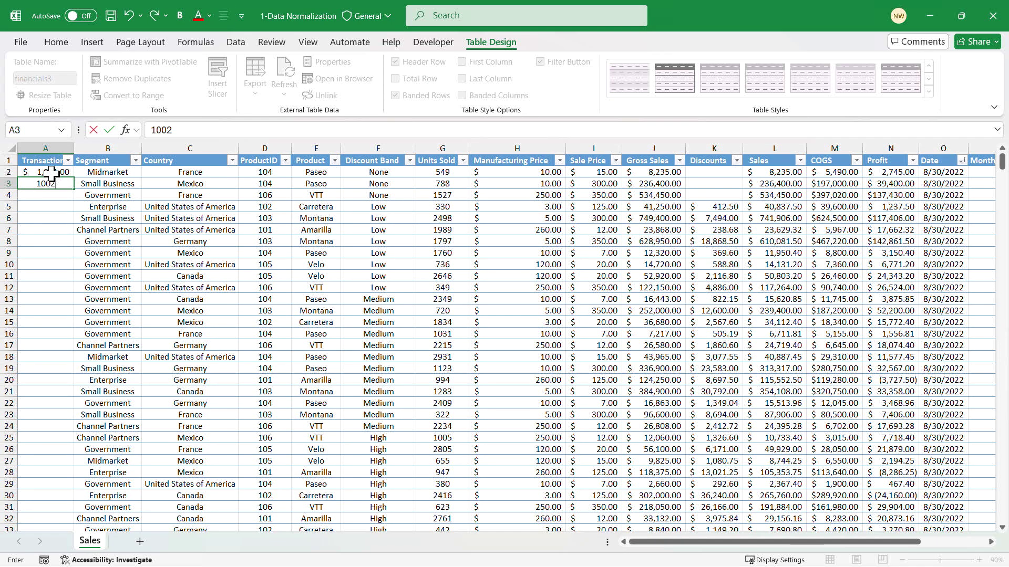
Format the two starting transaction IDs as General and fill their number series down the whole Transaction ID column
{"action": "left_click", "coordinate": [53, 172]}
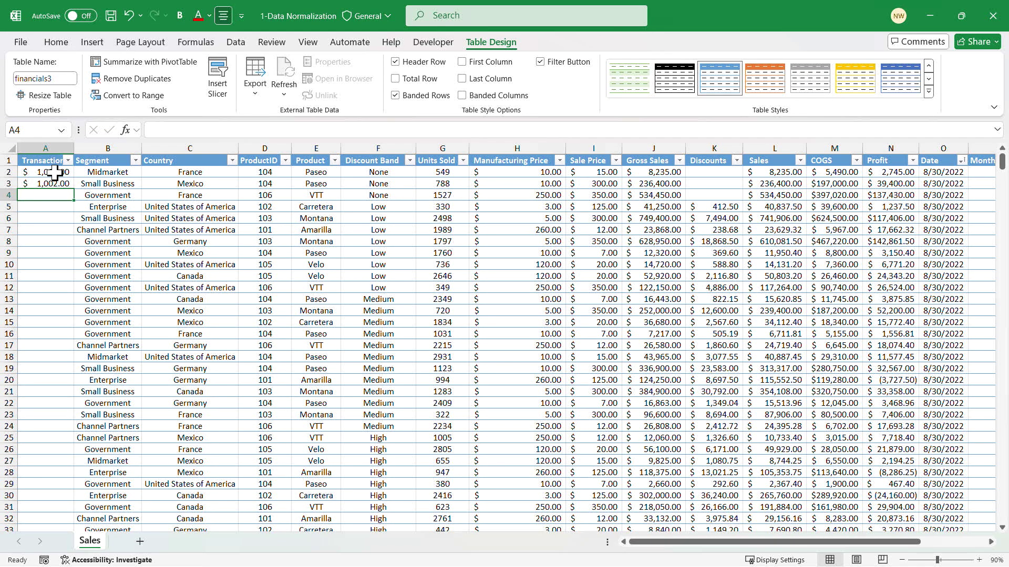
{"action": "left_click_drag", "start_coordinate": [53, 172], "coordinate": [53, 183]}
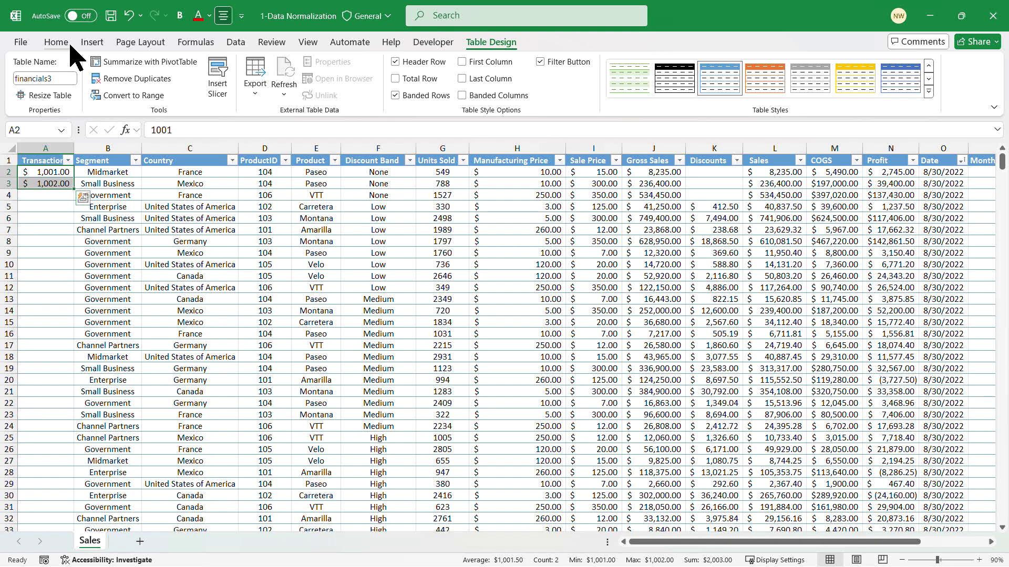
{"action": "left_click", "coordinate": [64, 42]}
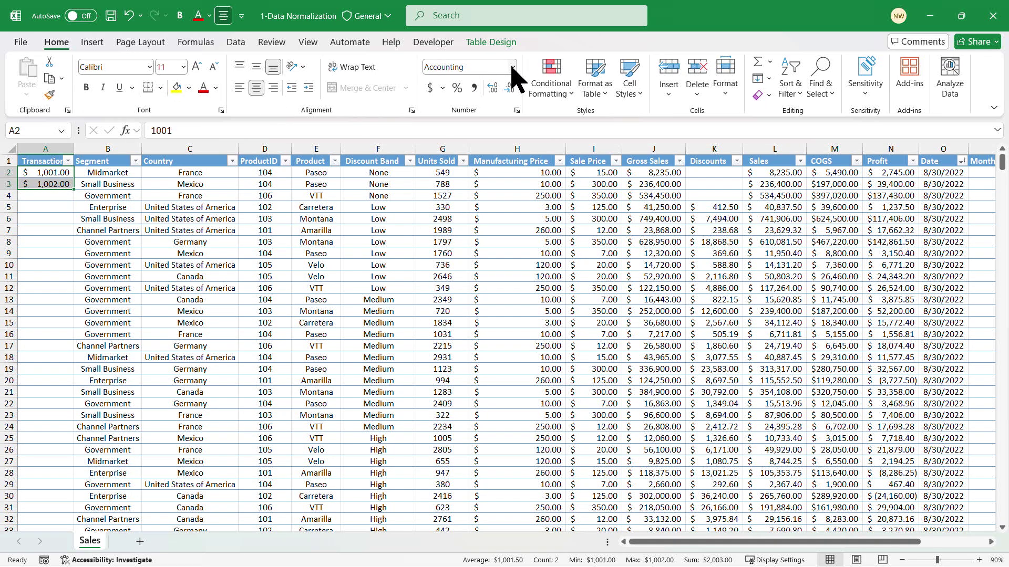
{"action": "left_click", "coordinate": [509, 67]}
{"action": "left_click", "coordinate": [489, 94]}
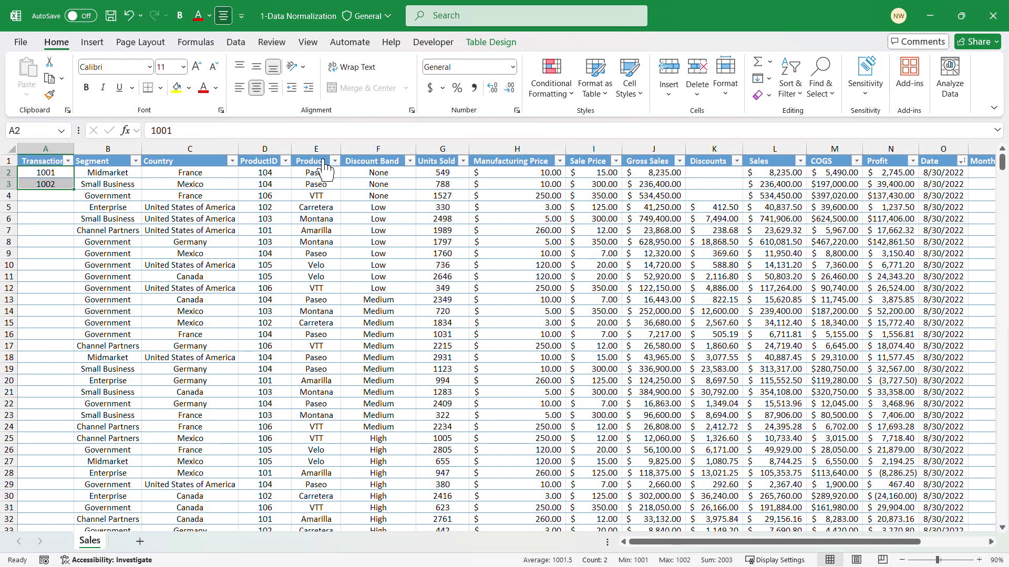
{"action": "double_click", "coordinate": [74, 189]}
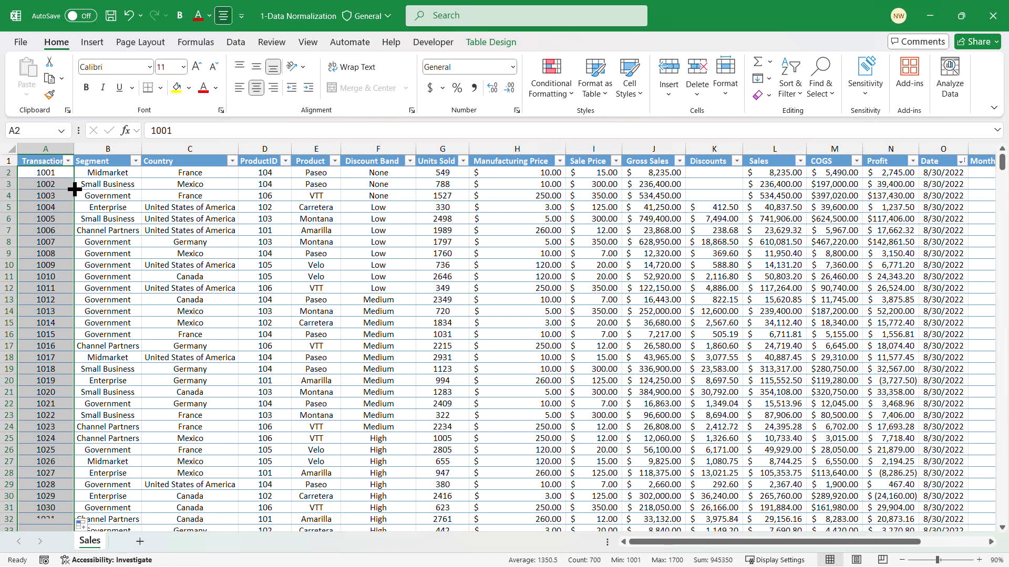
Check the Transaction ID numbering in the last rows of the table, and return to cell A1
{"action": "left_click", "coordinate": [66, 265]}
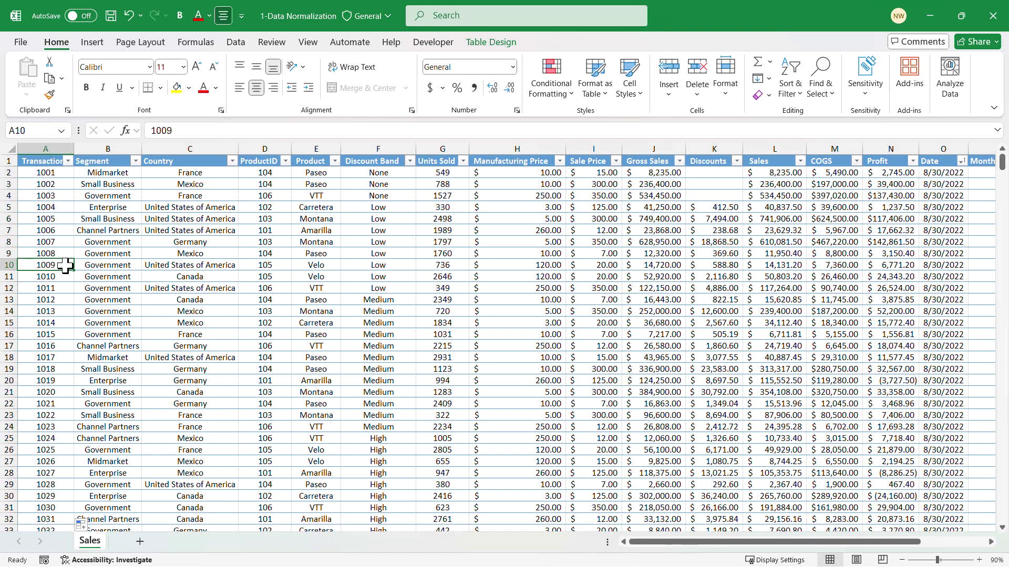
{"action": "key", "text": "ctrl+End"}
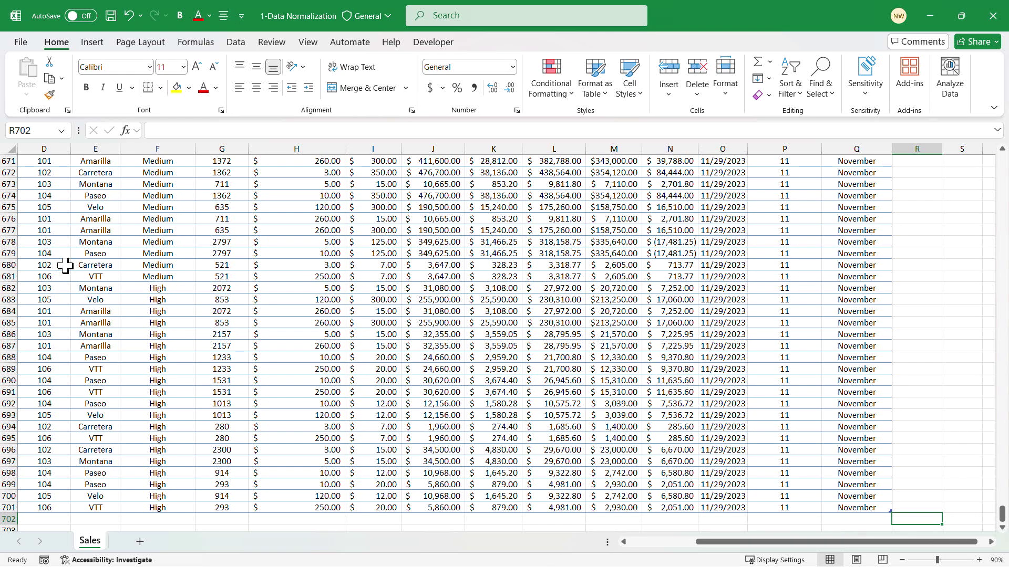
{"action": "left_click", "coordinate": [663, 542]}
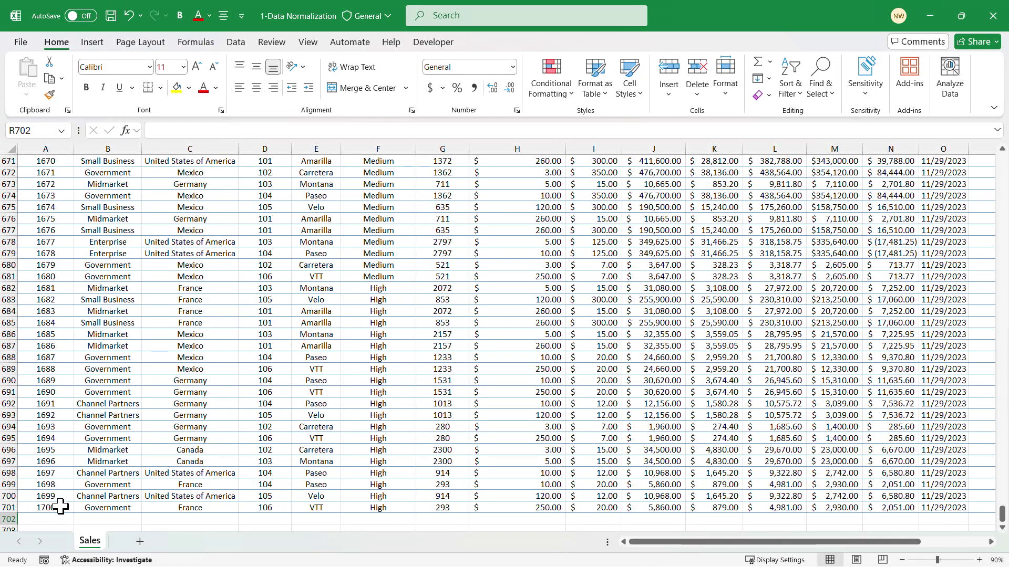
{"action": "left_click", "coordinate": [245, 360]}
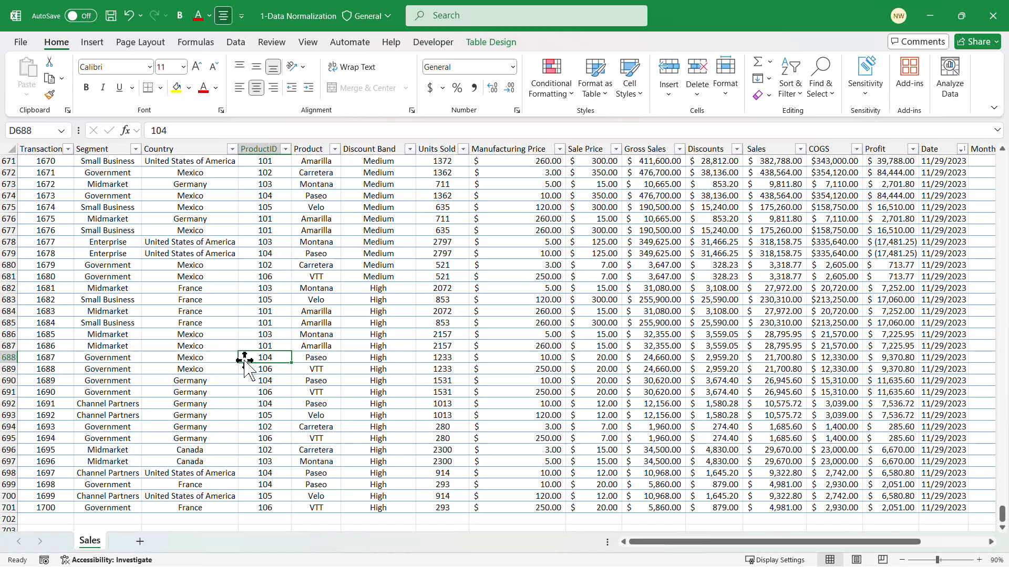
{"action": "key", "text": "ctrl+Home"}
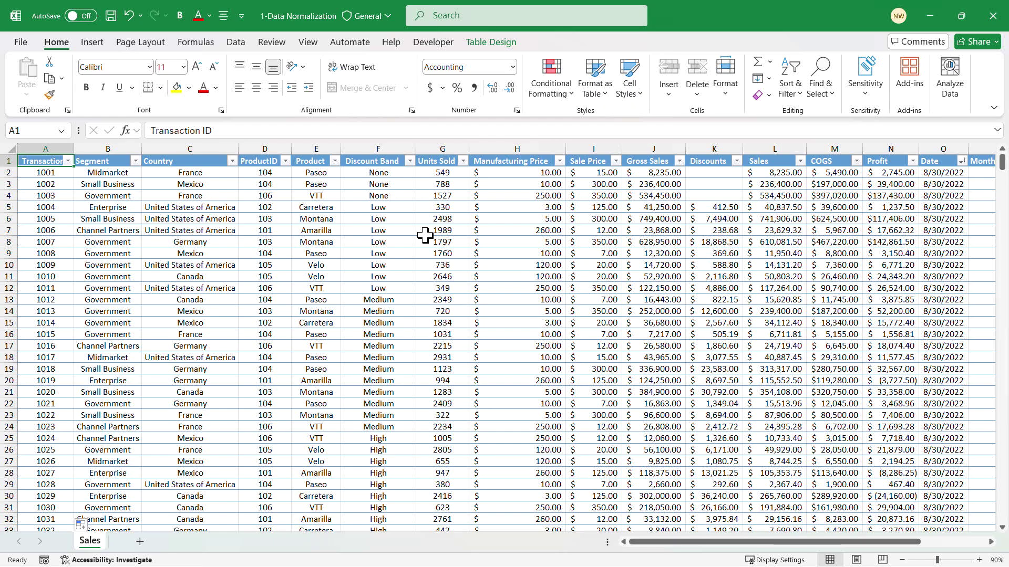
Locate the table's blank cells with Go To Special set to Blanks, review them, and select cell K7 in the Discounts column
{"action": "left_click", "coordinate": [505, 226]}
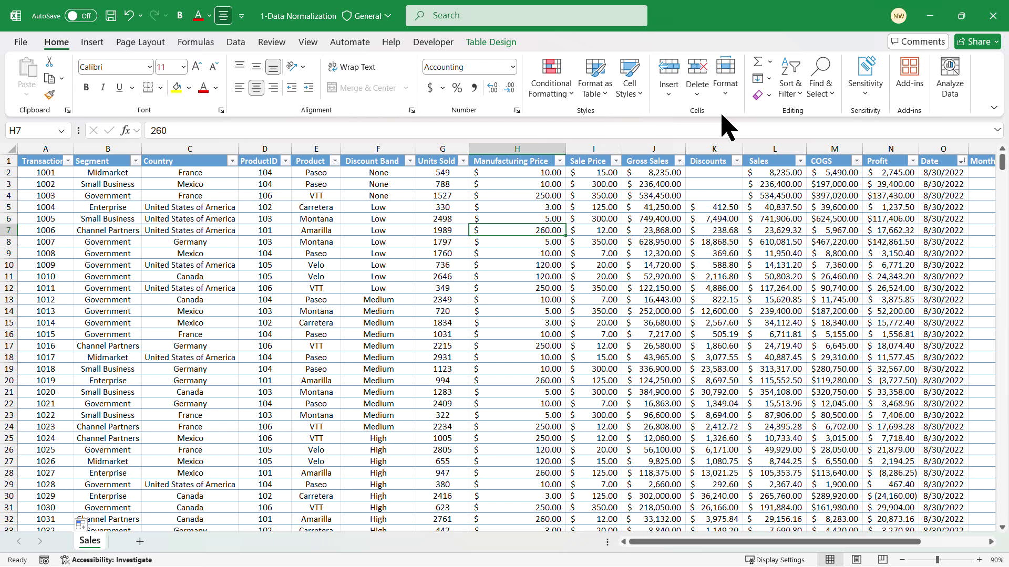
{"action": "left_click", "coordinate": [837, 101]}
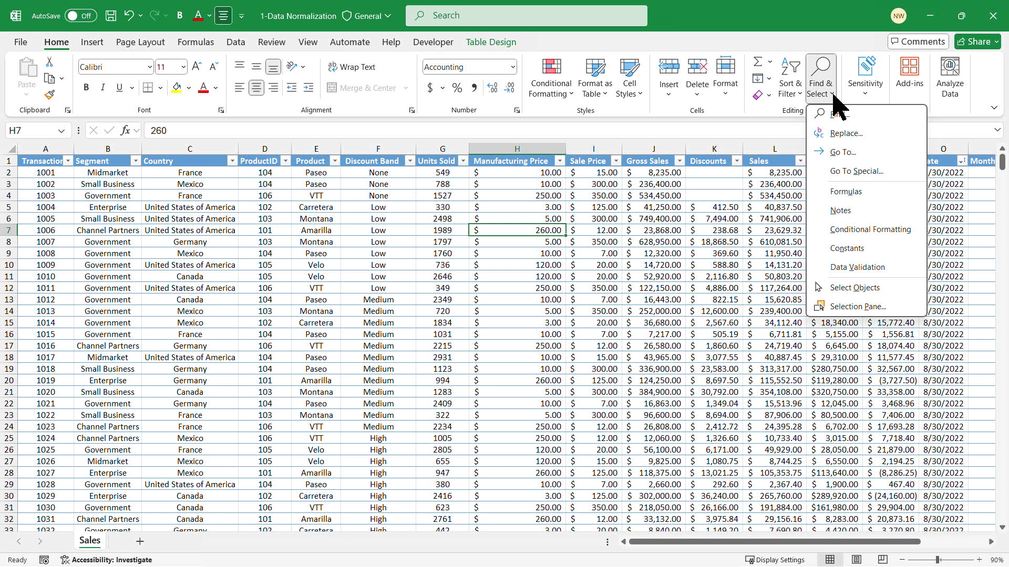
{"action": "left_click", "coordinate": [857, 172]}
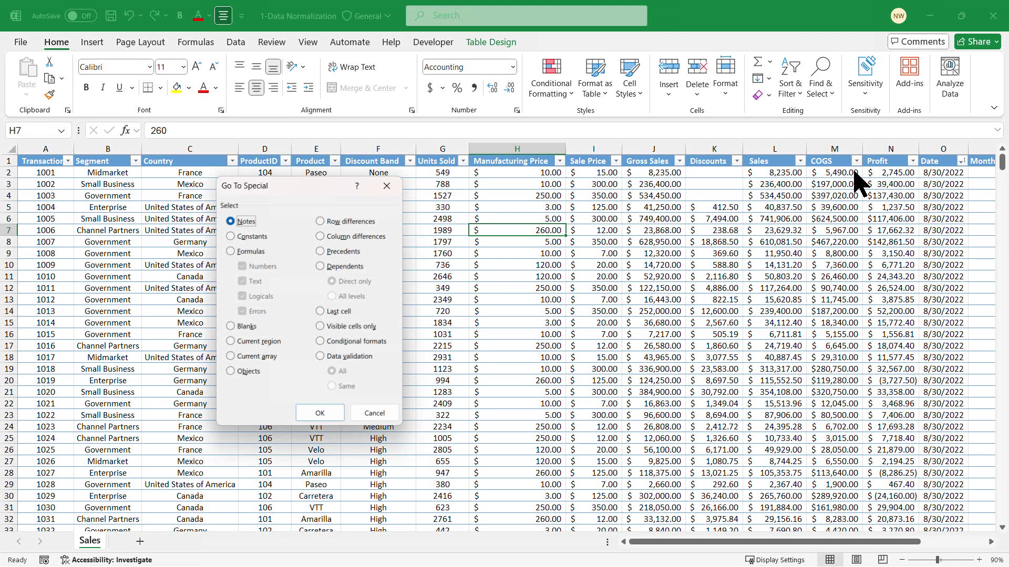
{"action": "left_click_drag", "start_coordinate": [347, 185], "coordinate": [799, 135]}
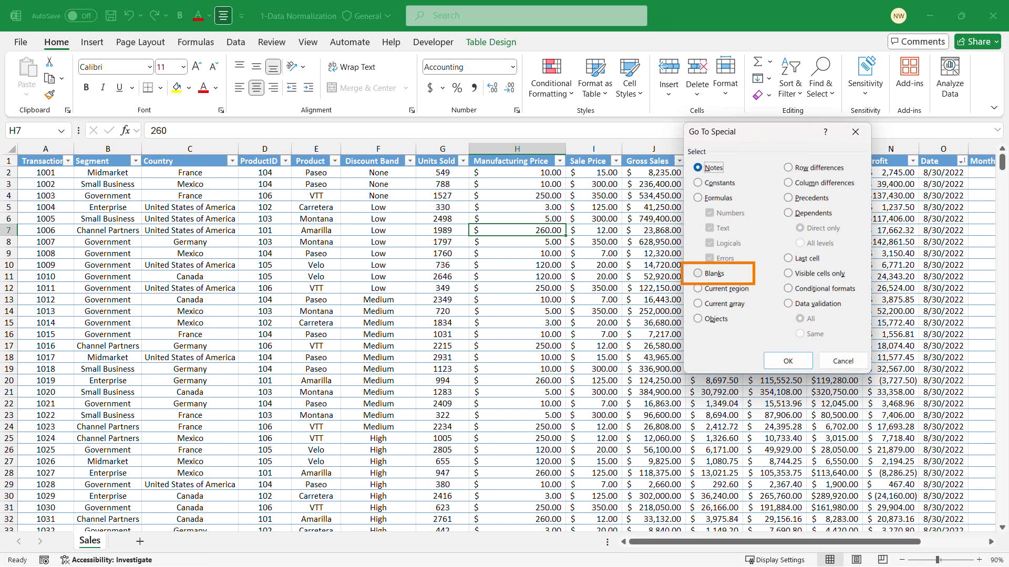
{"action": "left_click", "coordinate": [699, 276]}
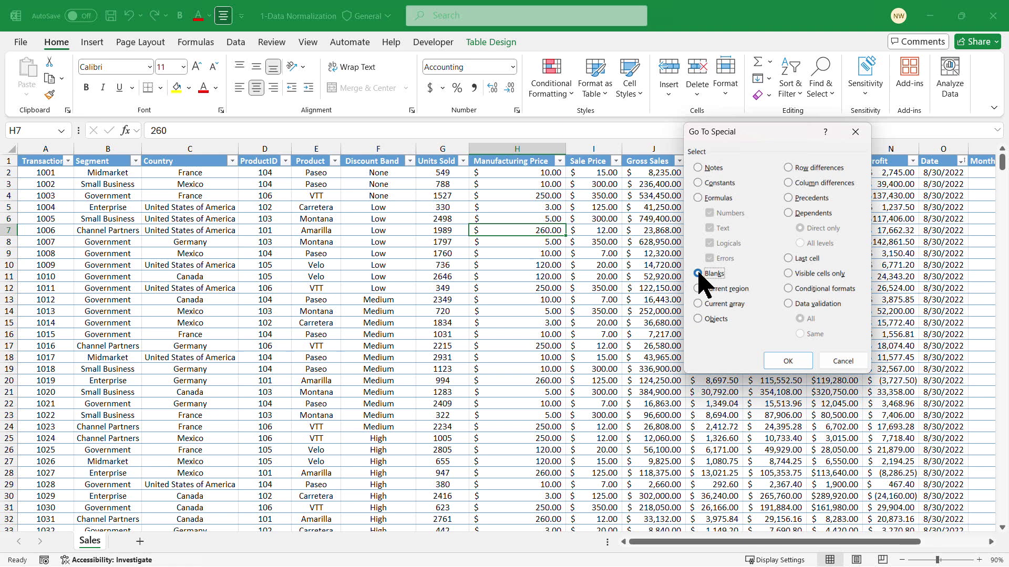
{"action": "left_click", "coordinate": [788, 362]}
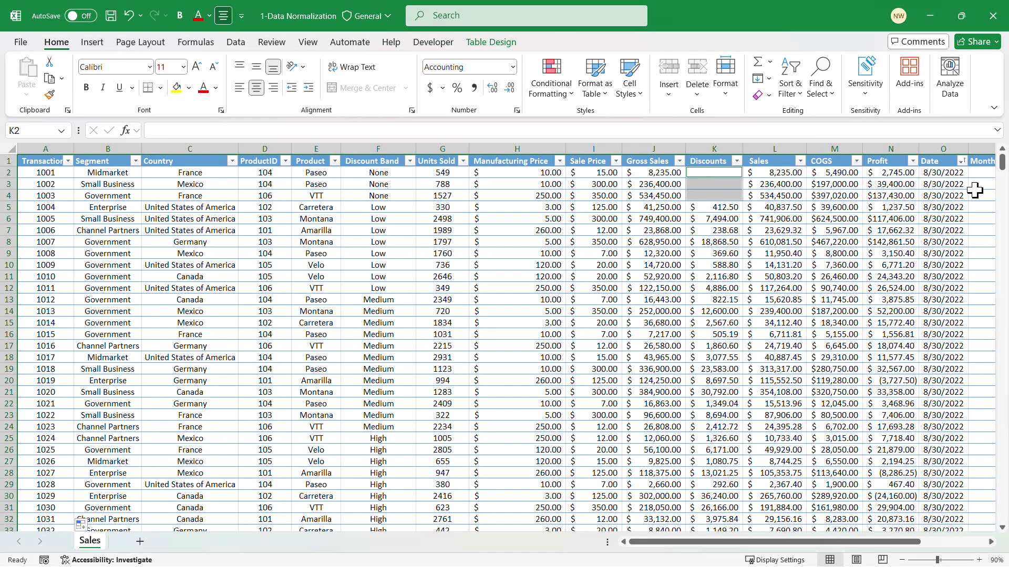
{"action": "mouse_move", "coordinate": [1002, 167]}
{"action": "left_mouse_down"}
{"action": "mouse_move", "coordinate": [997, 314]}
{"action": "mouse_move", "coordinate": [1002, 157]}
{"action": "left_mouse_up"}
{"action": "left_click", "coordinate": [721, 227]}
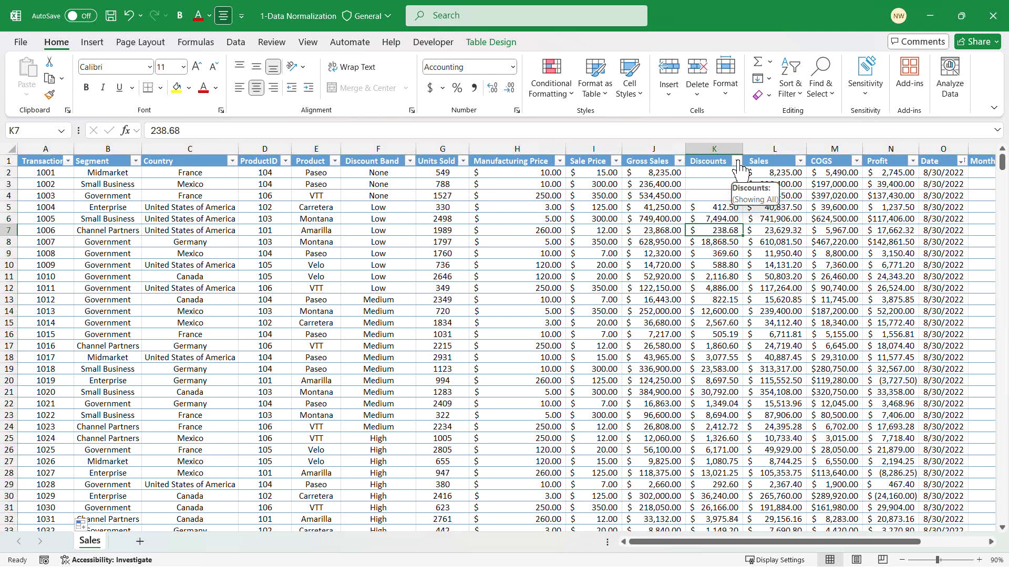
{"action": "left_click", "coordinate": [737, 161]}
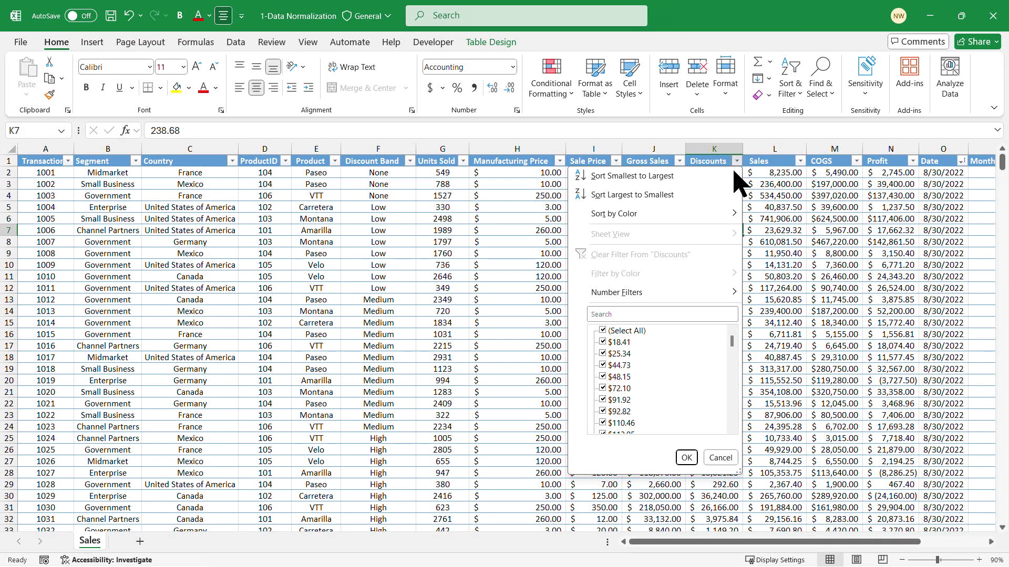
{"action": "left_click", "coordinate": [653, 314]}
{"action": "type", "text": "blank"}
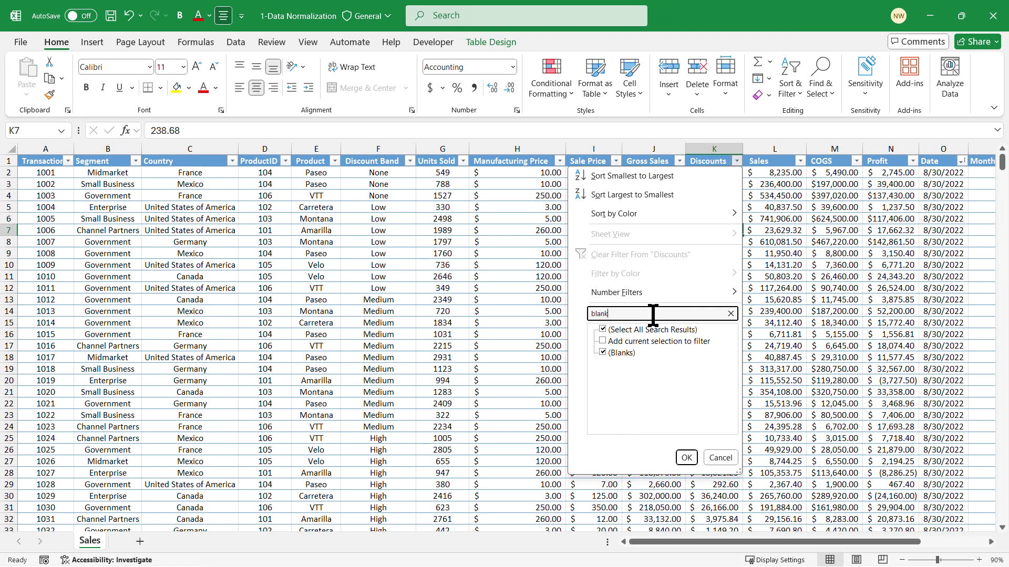
{"action": "left_click", "coordinate": [720, 458]}
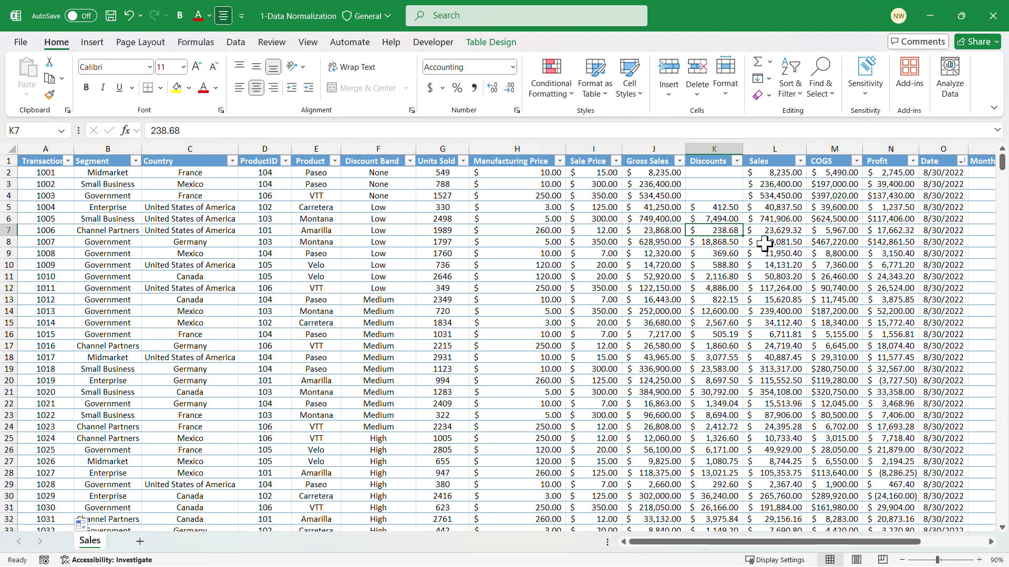
Sort the table by Discounts from smallest to largest, and re-sort it from largest to smallest
{"action": "left_click", "coordinate": [737, 161]}
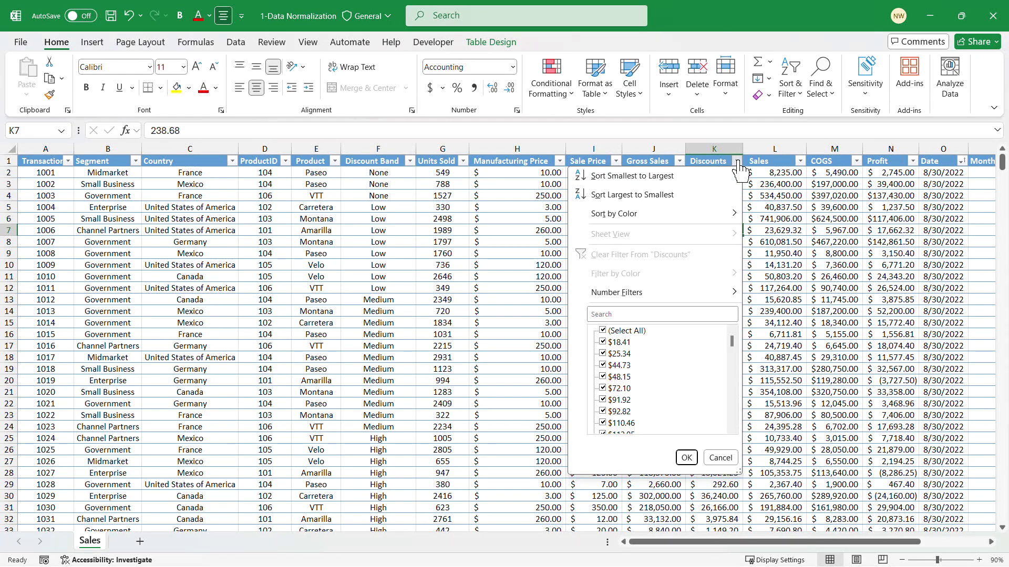
{"action": "left_click", "coordinate": [646, 177]}
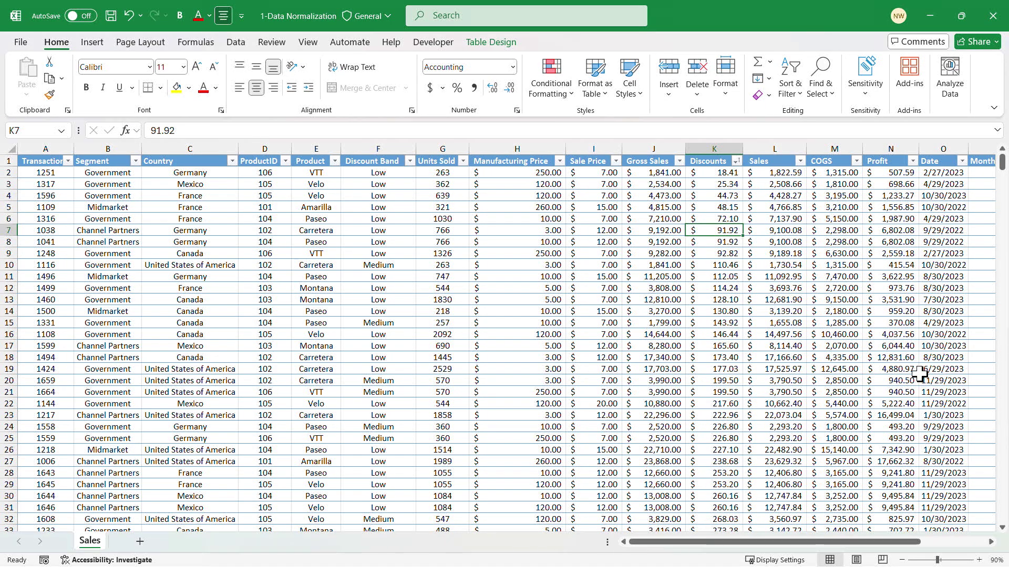
{"action": "left_click", "coordinate": [736, 161]}
{"action": "left_click", "coordinate": [650, 195]}
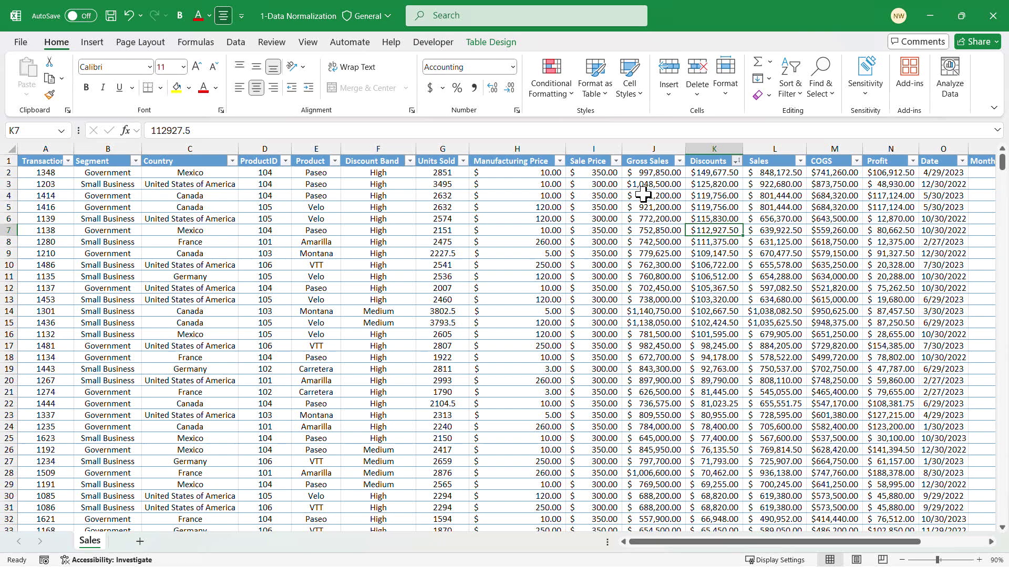
Filter the Discounts column to show only the rows with blank values
{"action": "left_click", "coordinate": [736, 161]}
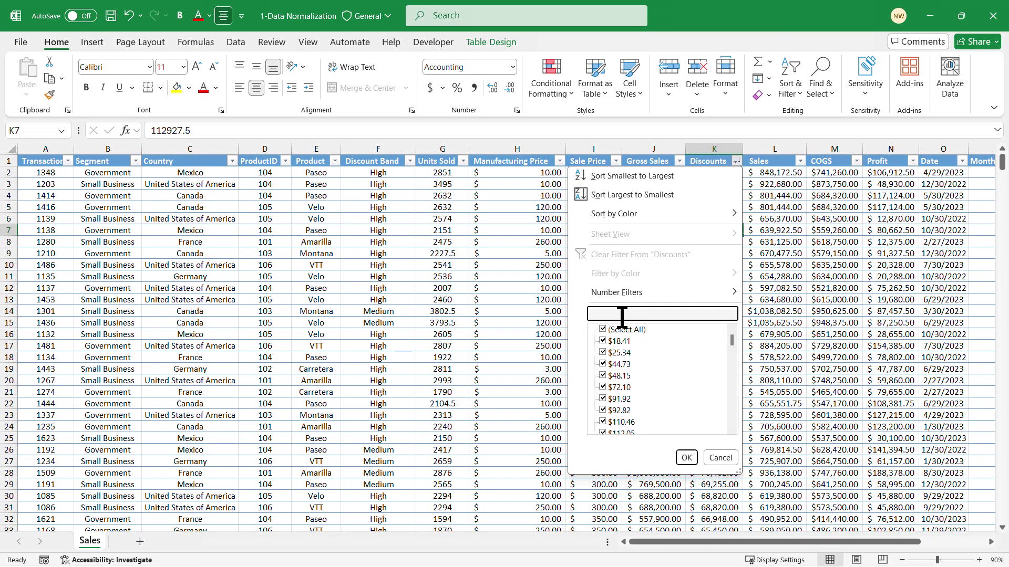
{"action": "type", "text": "blank"}
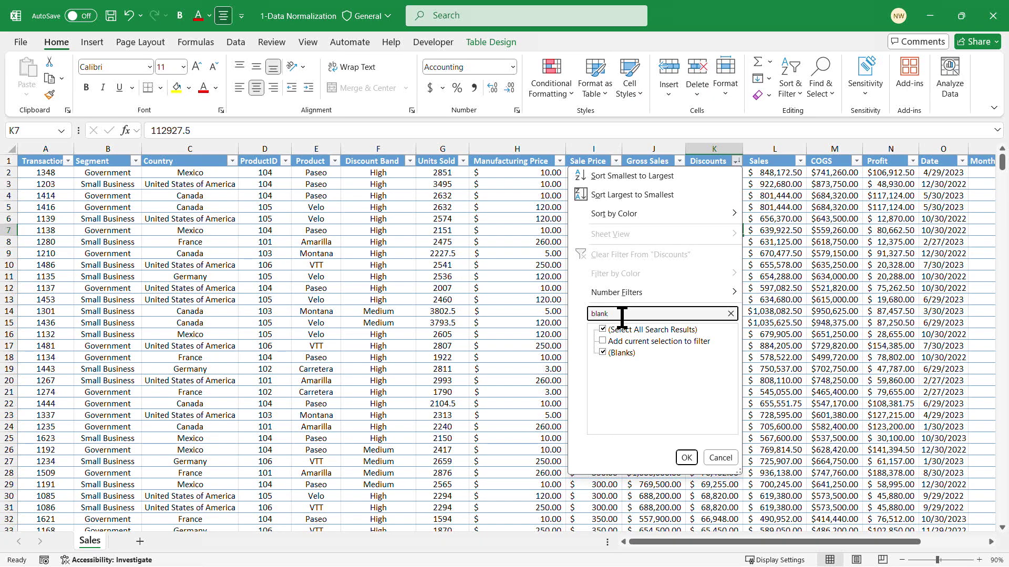
{"action": "left_click", "coordinate": [687, 458]}
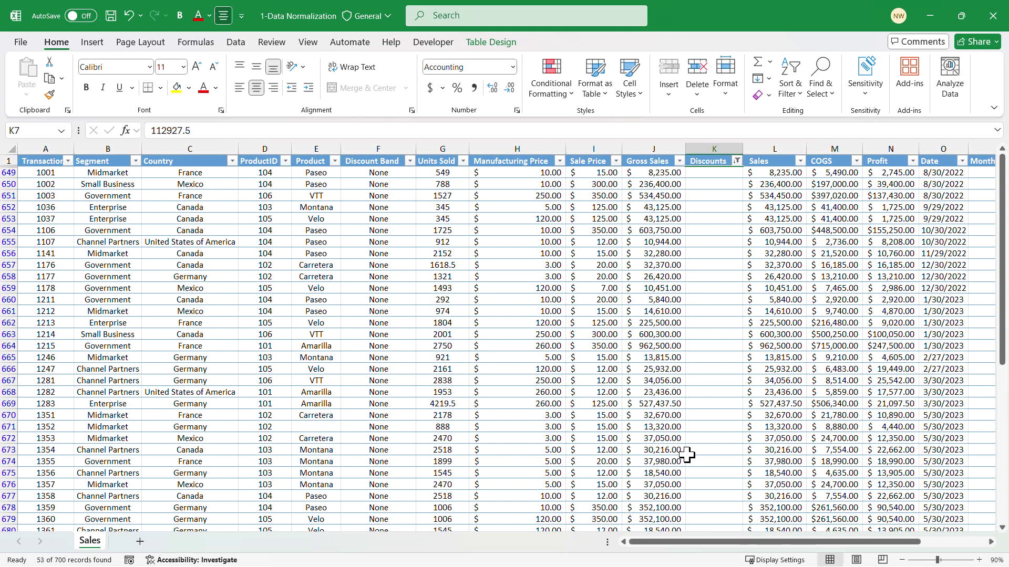
Enter 0 in Discounts cells K649 and K650, and fill the 0 down through the remaining filtered blank cells
{"action": "key", "text": "Down"}
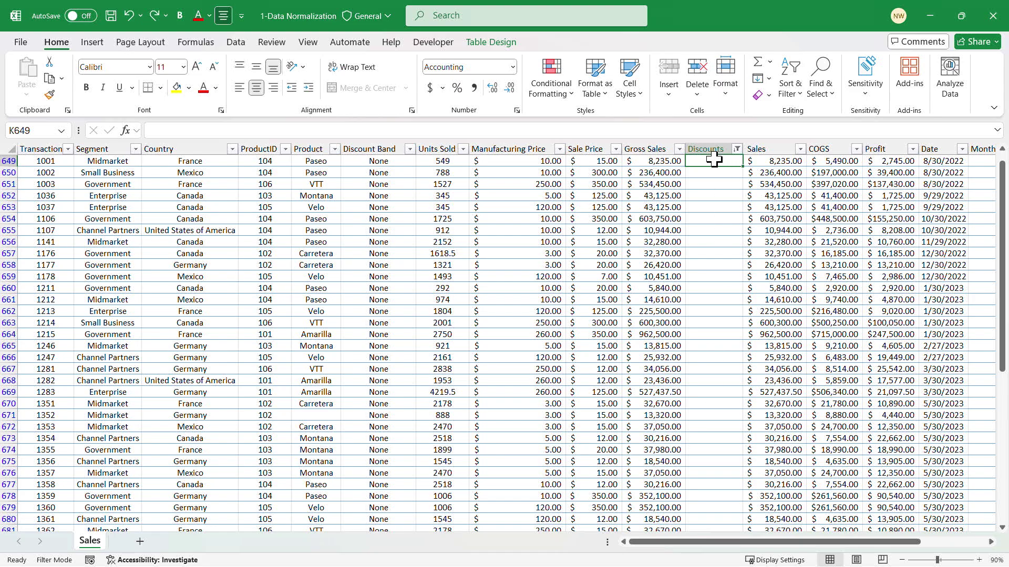
{"action": "scroll", "coordinate": [713, 160], "scroll_direction": "up", "scroll_amount": 1}
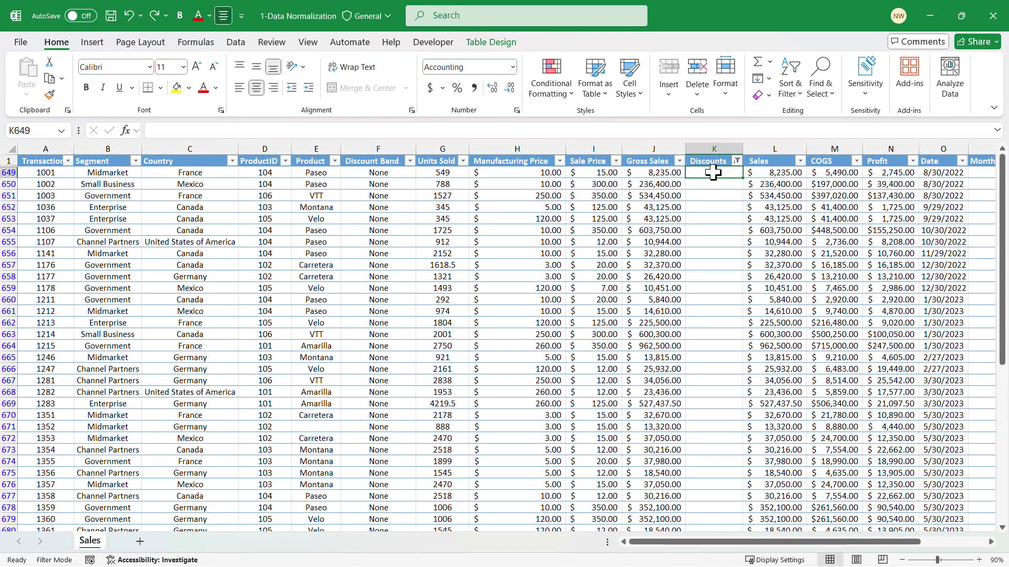
{"action": "type", "text": "0"}
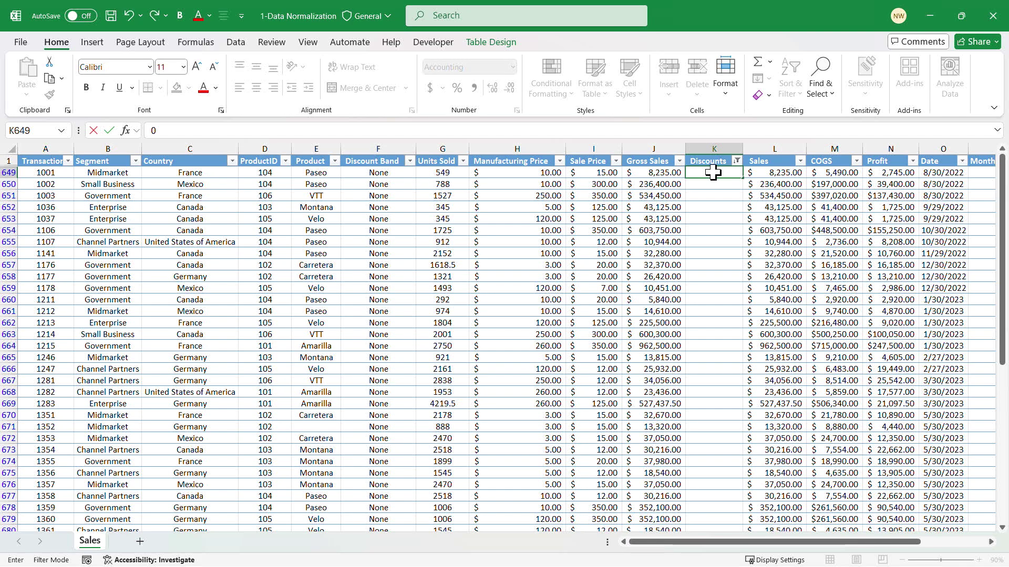
{"action": "key", "text": "Return"}
{"action": "type", "text": "0"}
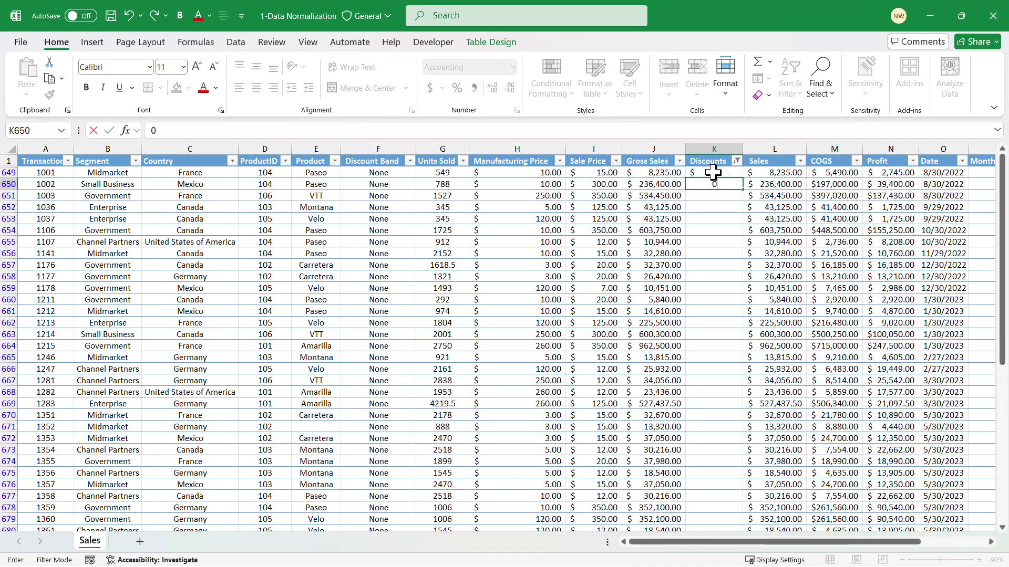
{"action": "key", "text": "Return"}
{"action": "left_click", "coordinate": [716, 186]}
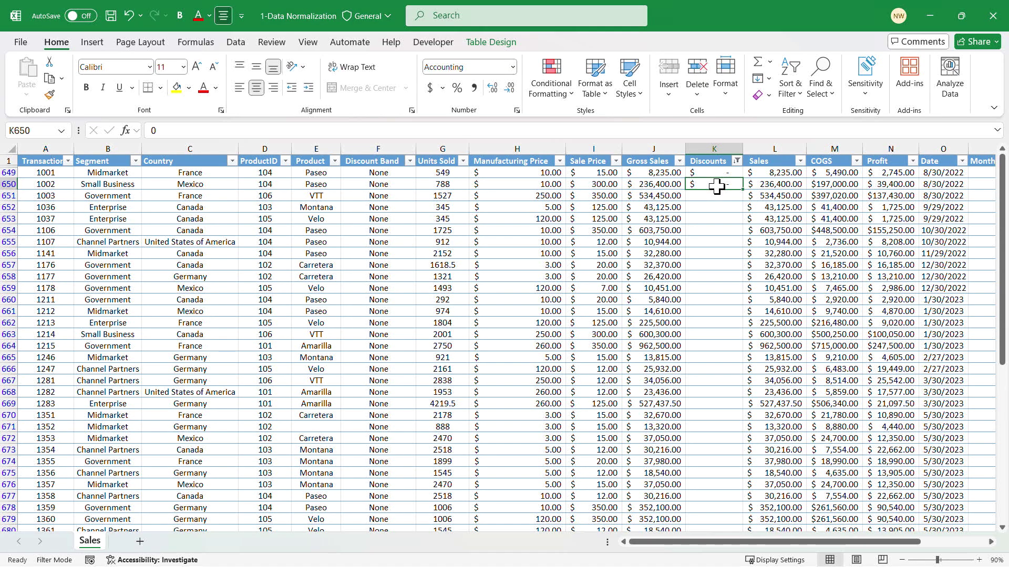
{"action": "double_click", "coordinate": [743, 189]}
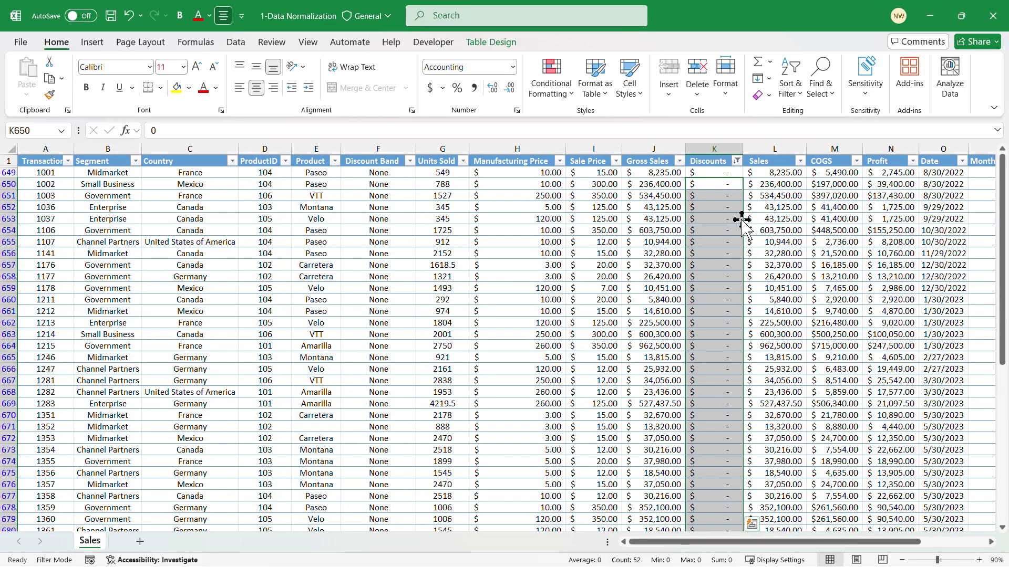
Clear the Discounts filter, and filter the Product column to show only the rows with blank values
{"action": "left_click", "coordinate": [738, 169]}
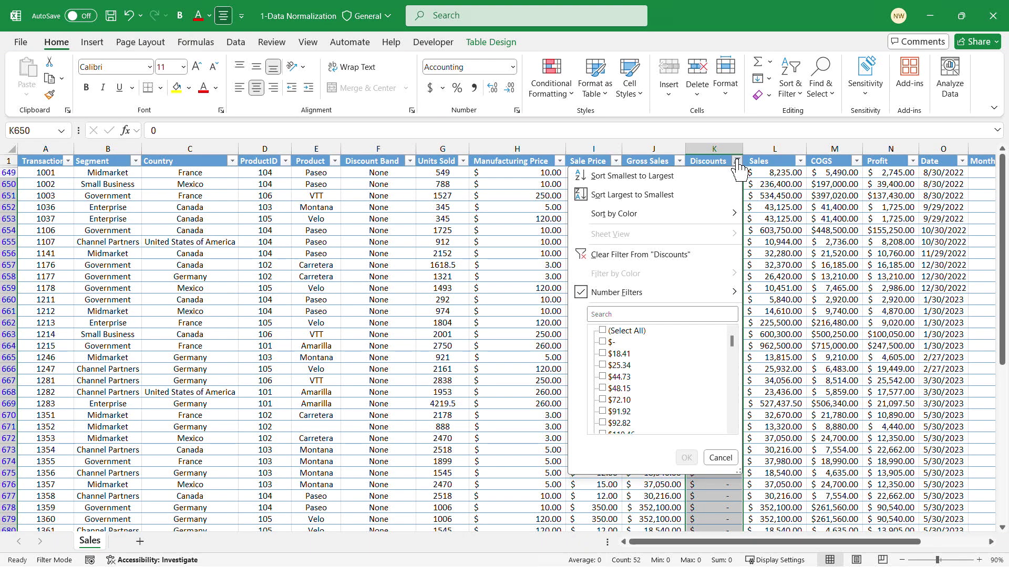
{"action": "left_click", "coordinate": [648, 255]}
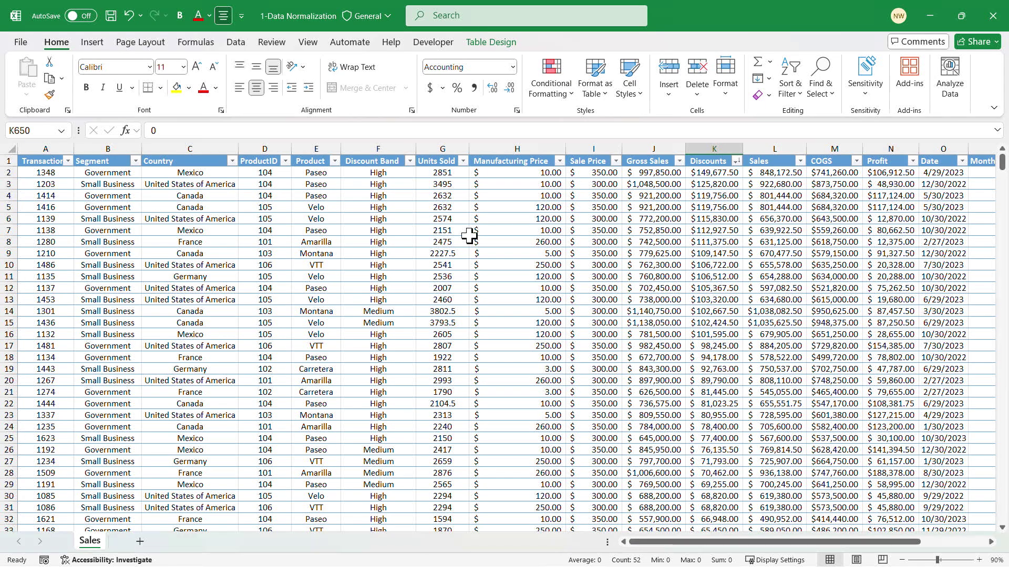
{"action": "left_click", "coordinate": [287, 168]}
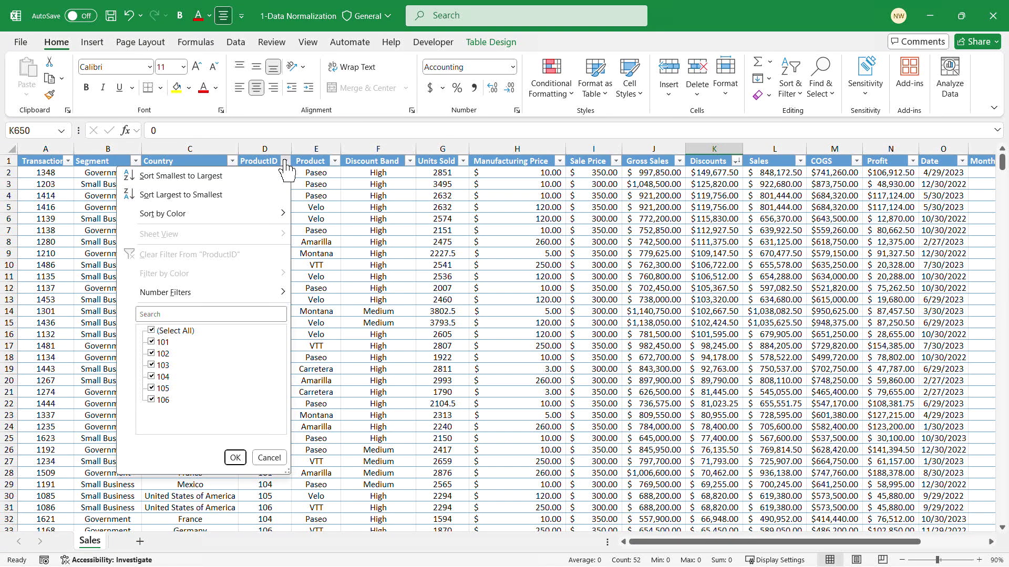
{"action": "left_click", "coordinate": [334, 162]}
{"action": "left_click", "coordinate": [334, 160]}
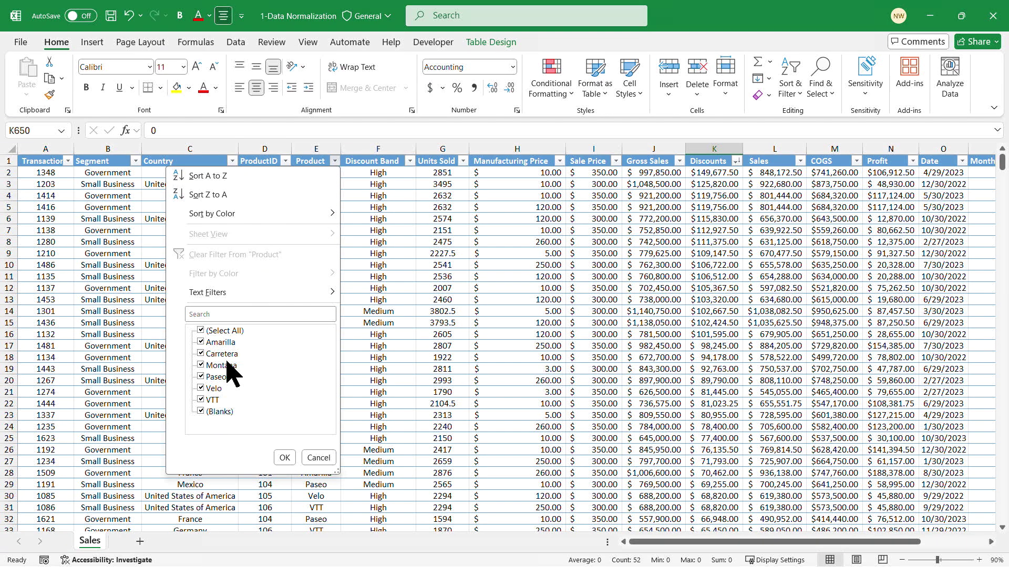
{"action": "left_click", "coordinate": [201, 331]}
{"action": "left_click", "coordinate": [201, 411]}
{"action": "left_click", "coordinate": [284, 458]}
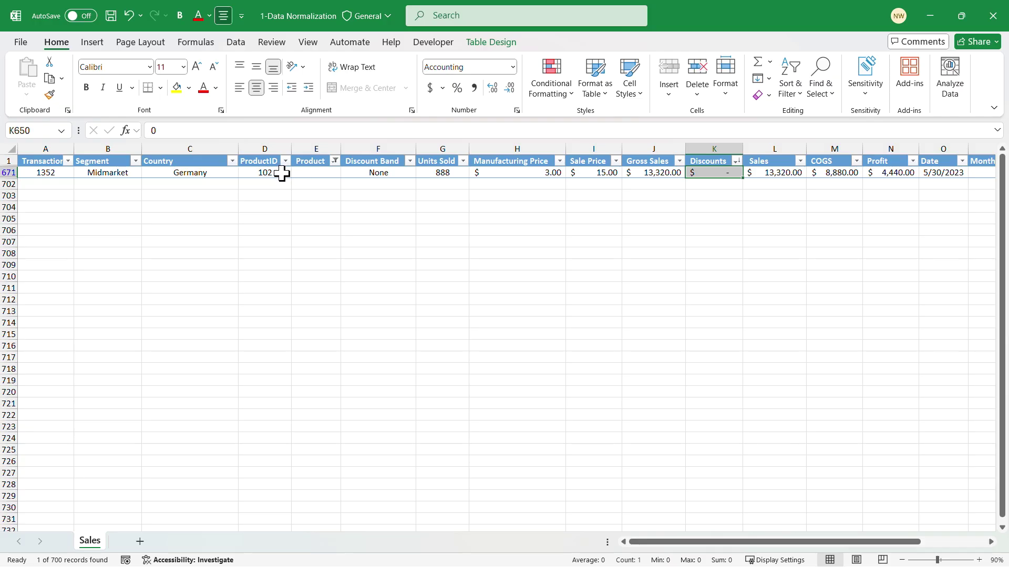
Enter Carretera in the blank Product cell E671, and clear the Product filter
{"action": "left_click", "coordinate": [335, 162]}
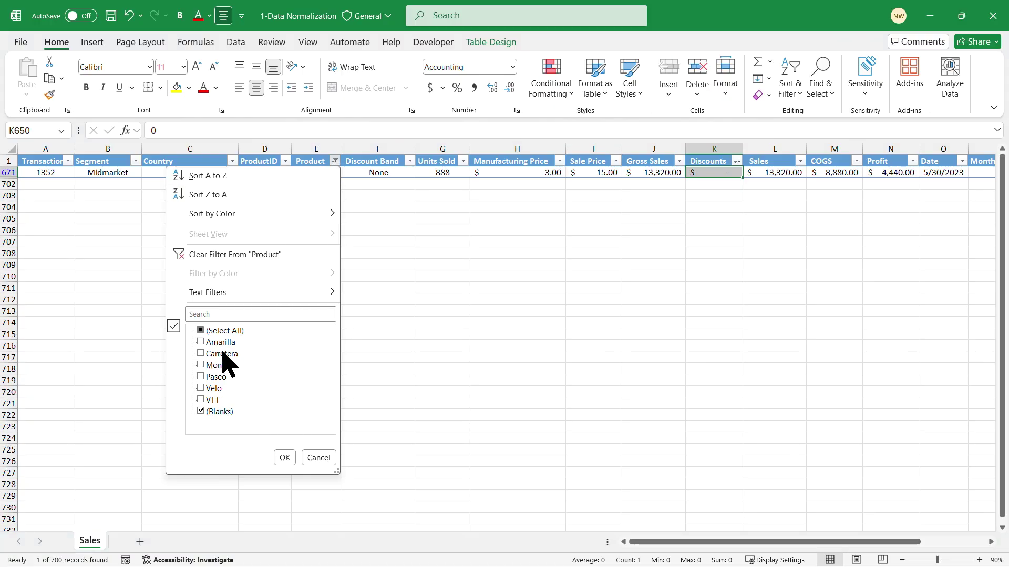
{"action": "left_click", "coordinate": [369, 205]}
{"action": "left_click", "coordinate": [318, 173]}
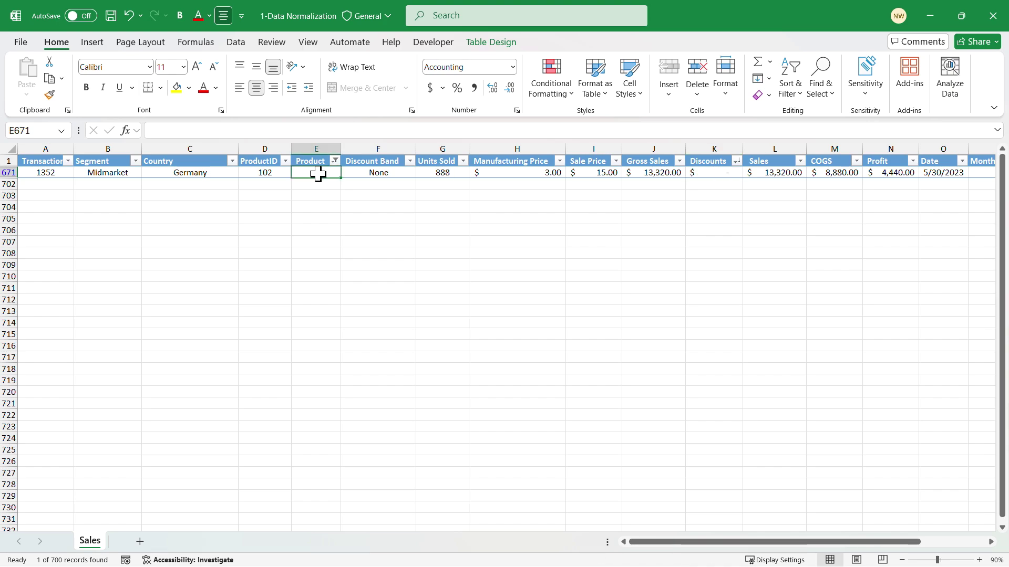
{"action": "type", "text": "carretera"}
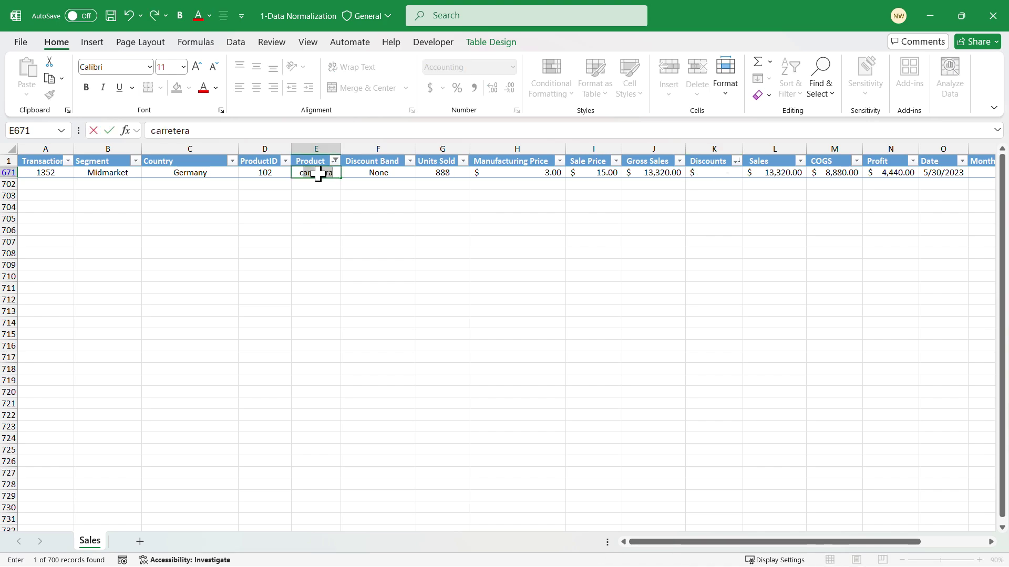
{"action": "key", "text": "Return"}
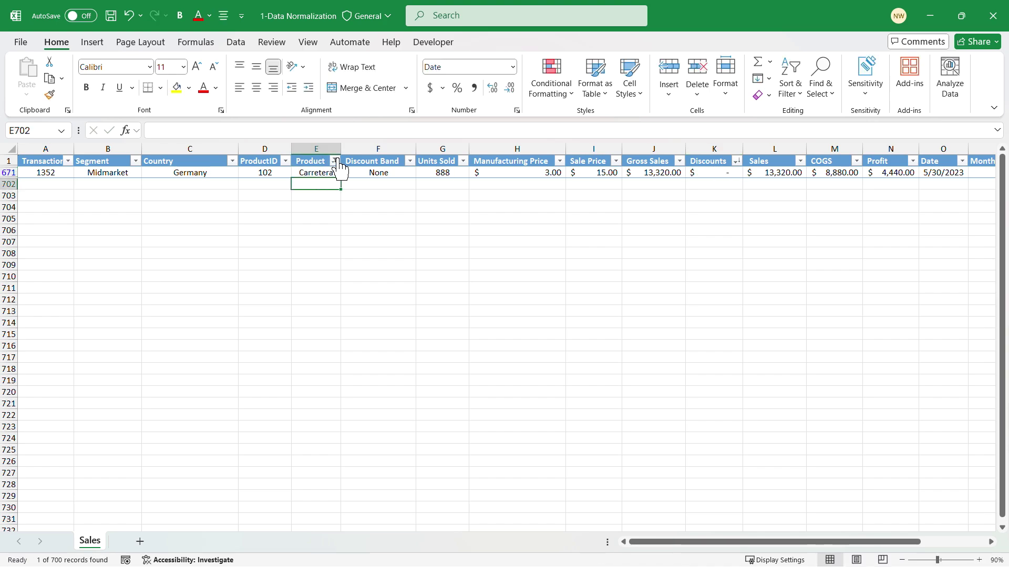
{"action": "left_click", "coordinate": [336, 161]}
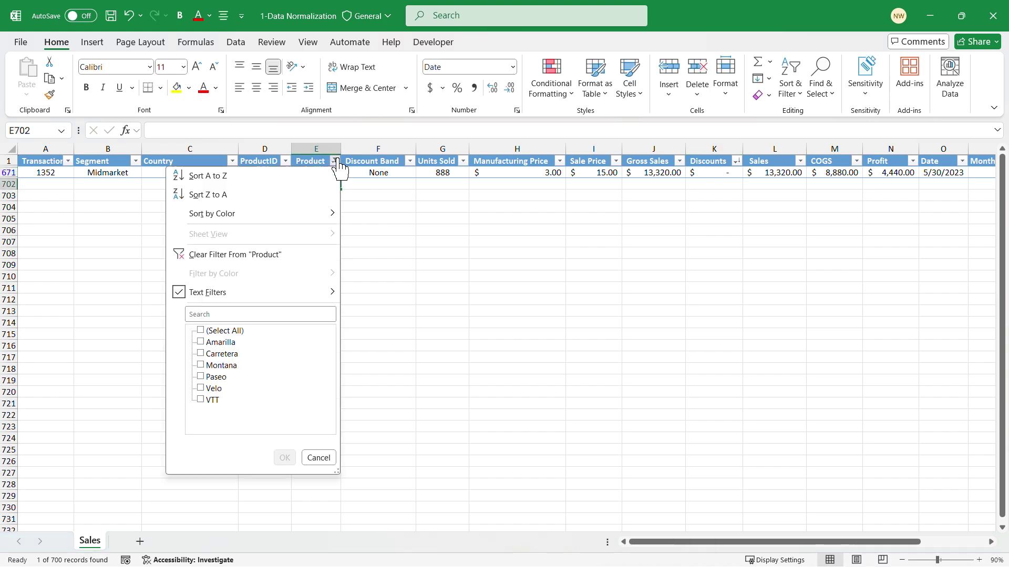
{"action": "left_click", "coordinate": [252, 255]}
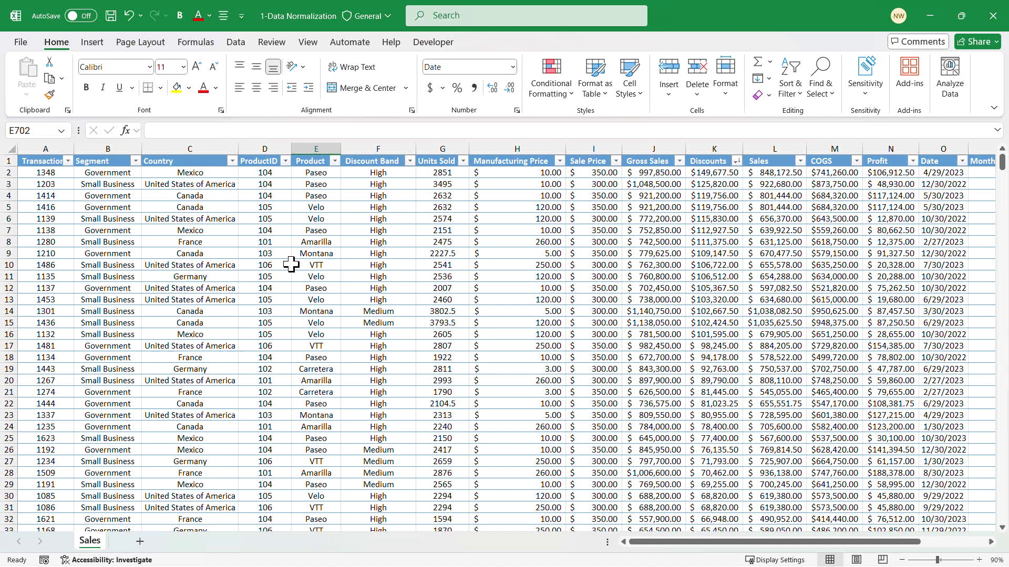
Filter the ProductID column to 102 to check the matching product names, and clear that filter again
{"action": "left_click", "coordinate": [284, 162]}
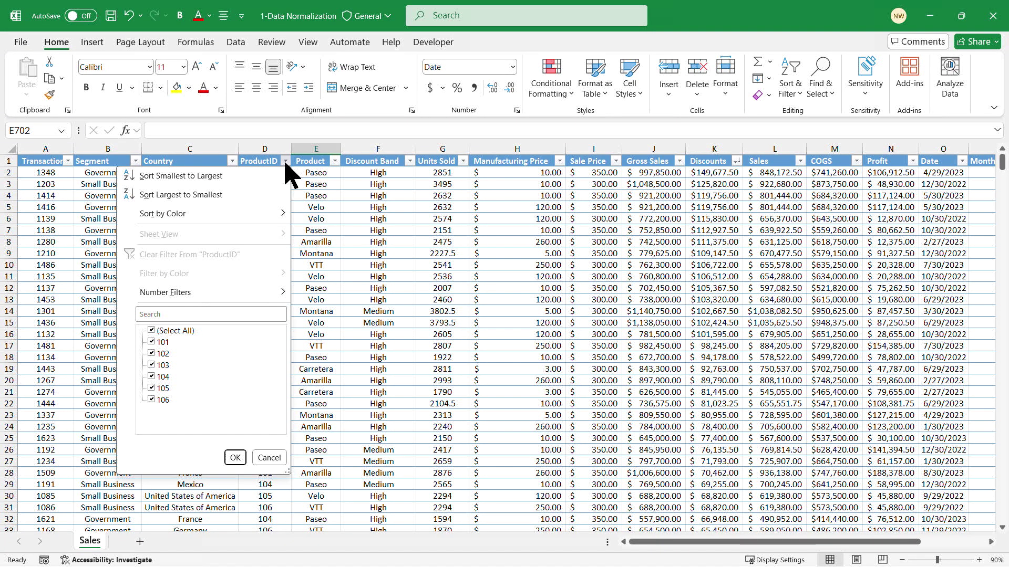
{"action": "left_click", "coordinate": [151, 331]}
{"action": "left_click", "coordinate": [151, 354]}
{"action": "left_click", "coordinate": [235, 458]}
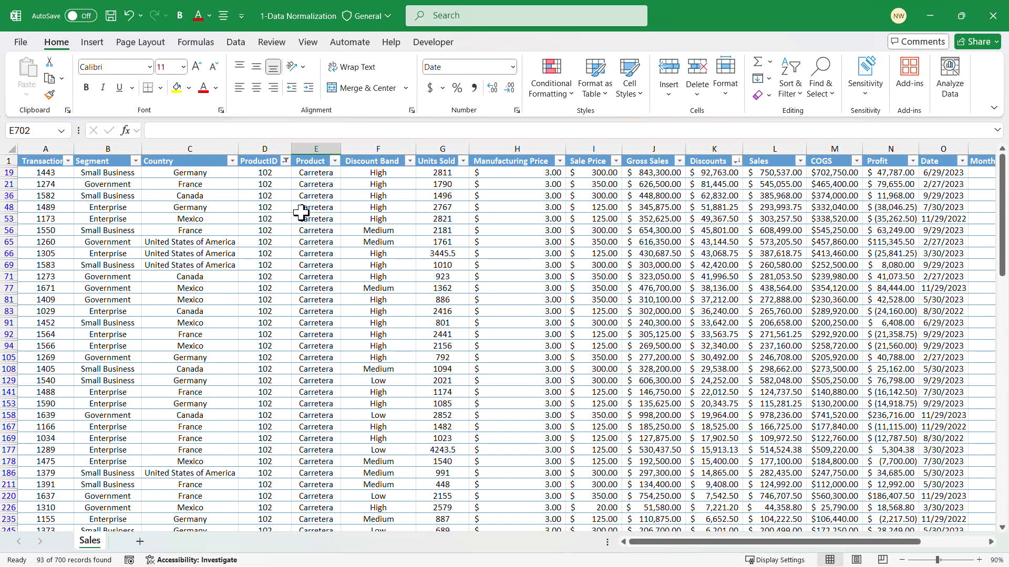
{"action": "left_click", "coordinate": [287, 162]}
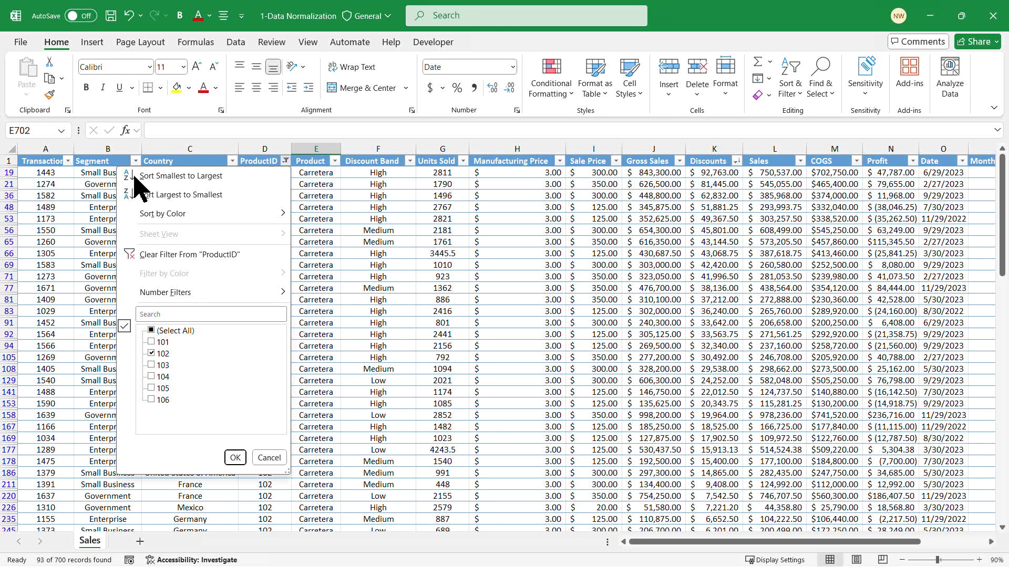
{"action": "left_click", "coordinate": [174, 256]}
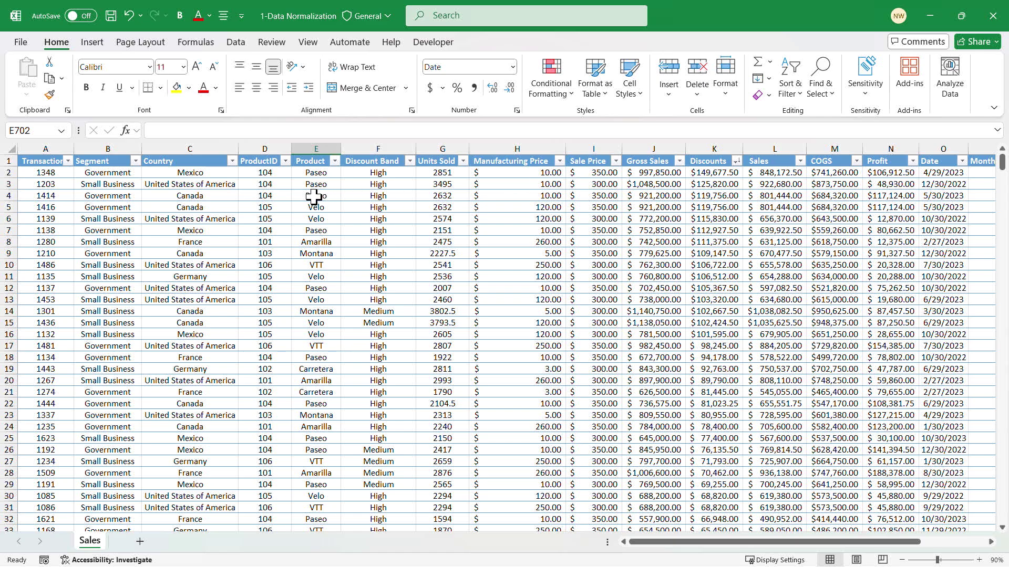
Highlight duplicate values in the Transaction ID column from A2 down with Light Red Fill with Dark Red Text
{"action": "left_click", "coordinate": [55, 174]}
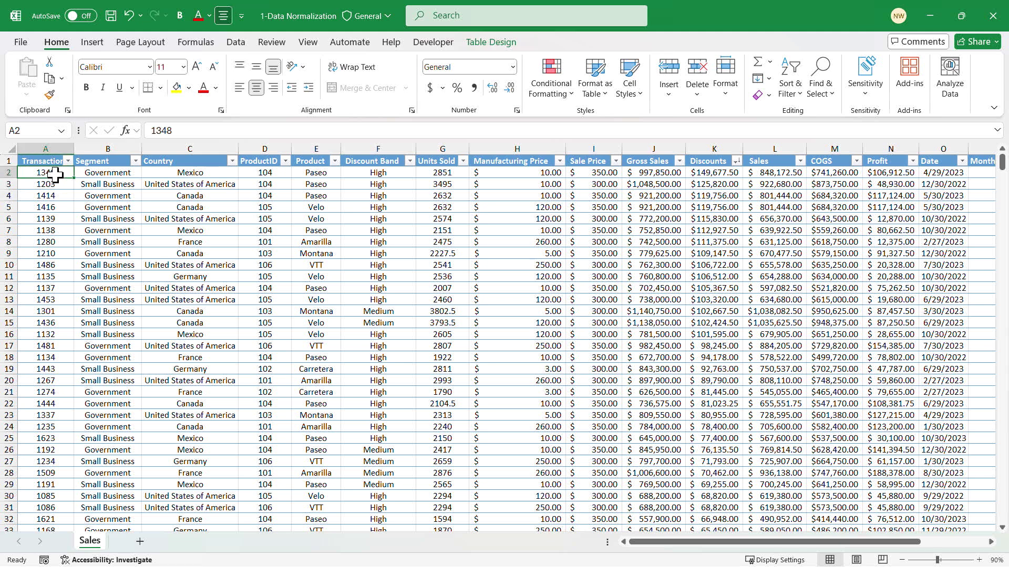
{"action": "key", "text": "ctrl+shift+Down"}
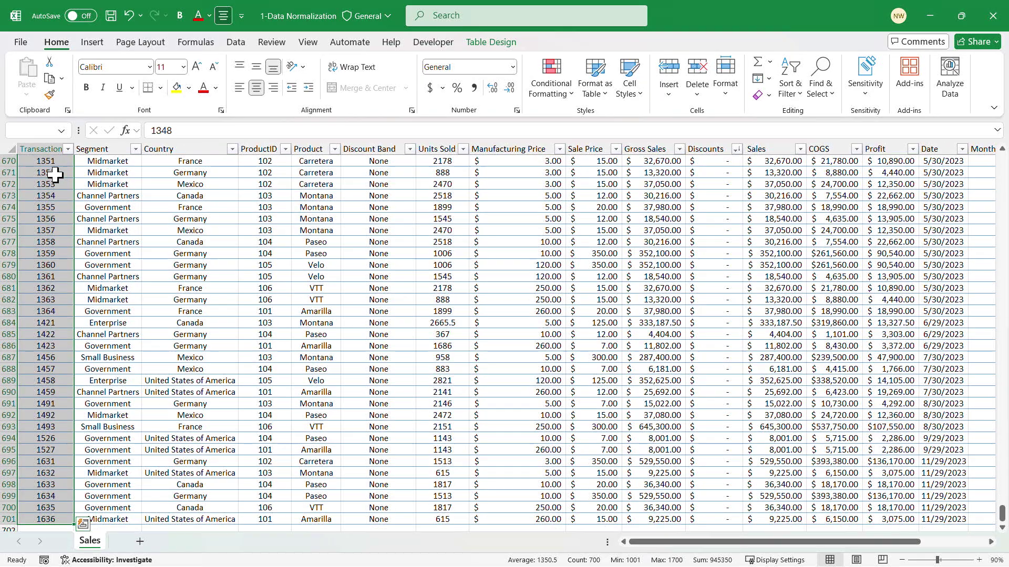
{"action": "left_click", "coordinate": [571, 95]}
{"action": "mouse_move", "coordinate": [625, 124]}
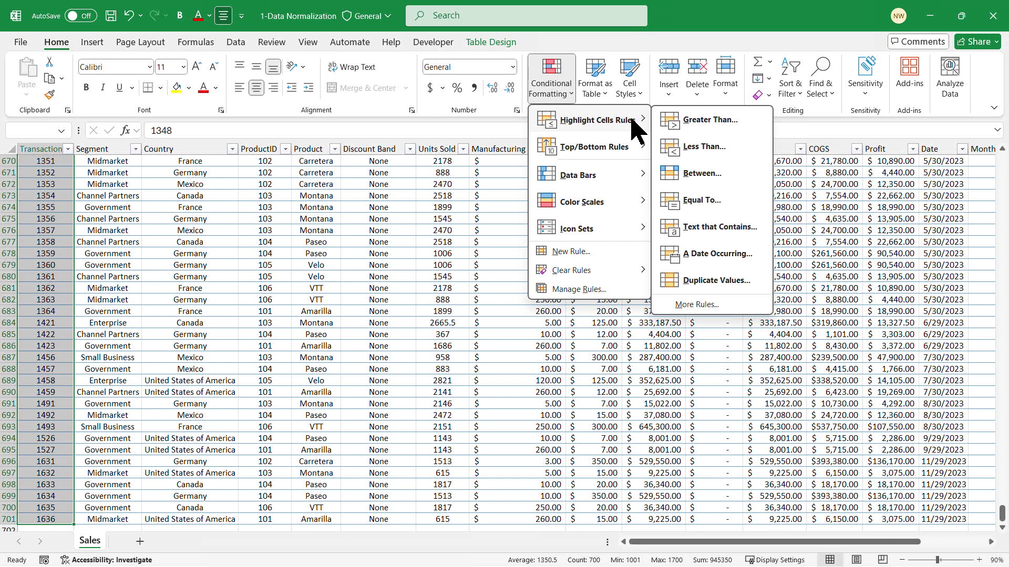
{"action": "left_click", "coordinate": [717, 282]}
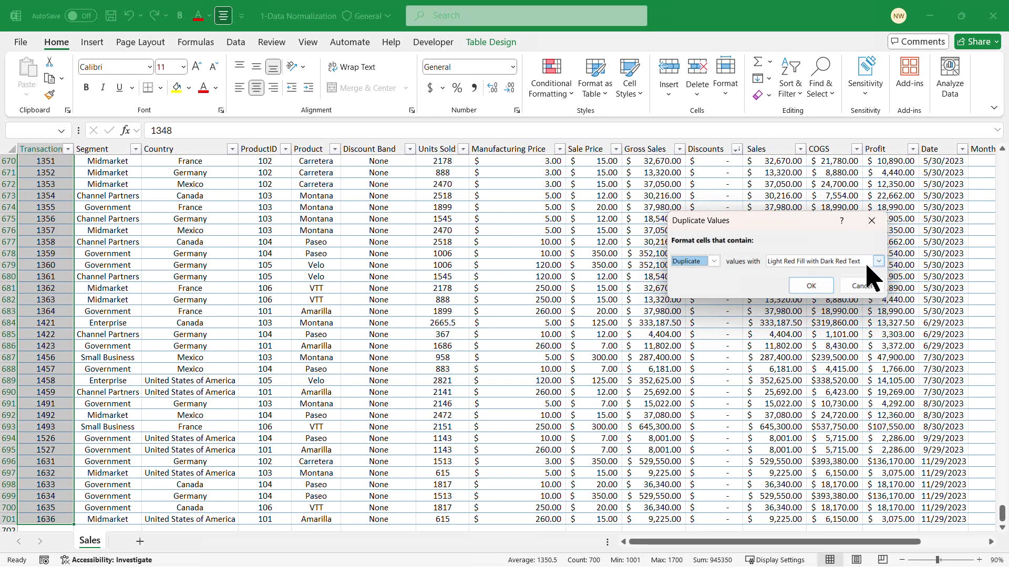
{"action": "left_click", "coordinate": [820, 285]}
{"action": "left_click", "coordinate": [810, 286]}
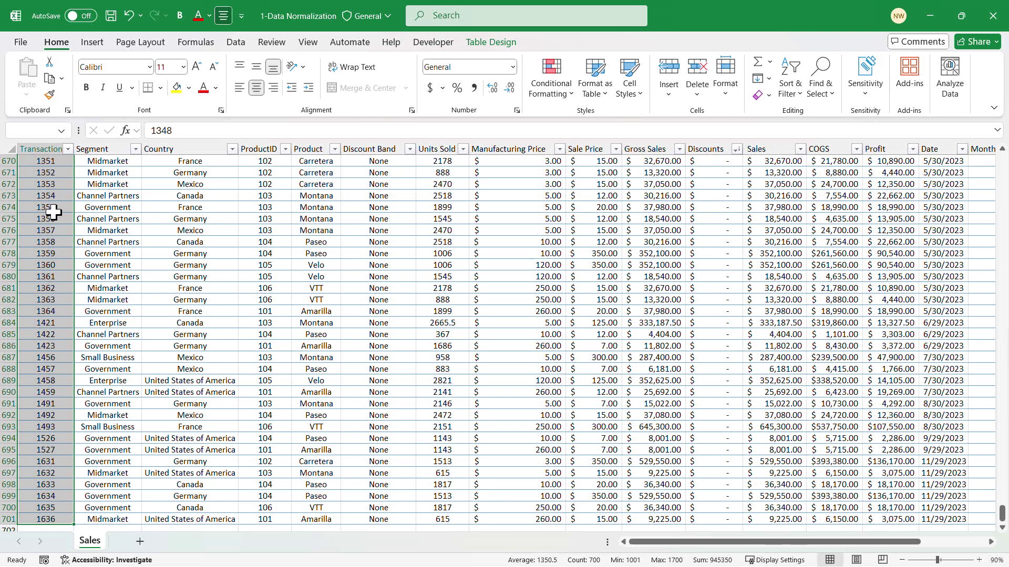
Enter 1348 in Transaction ID cell A3 to test the duplicate highlighting, and undo the entry
{"action": "scroll", "coordinate": [64, 246], "scroll_direction": "up", "scroll_amount": 20}
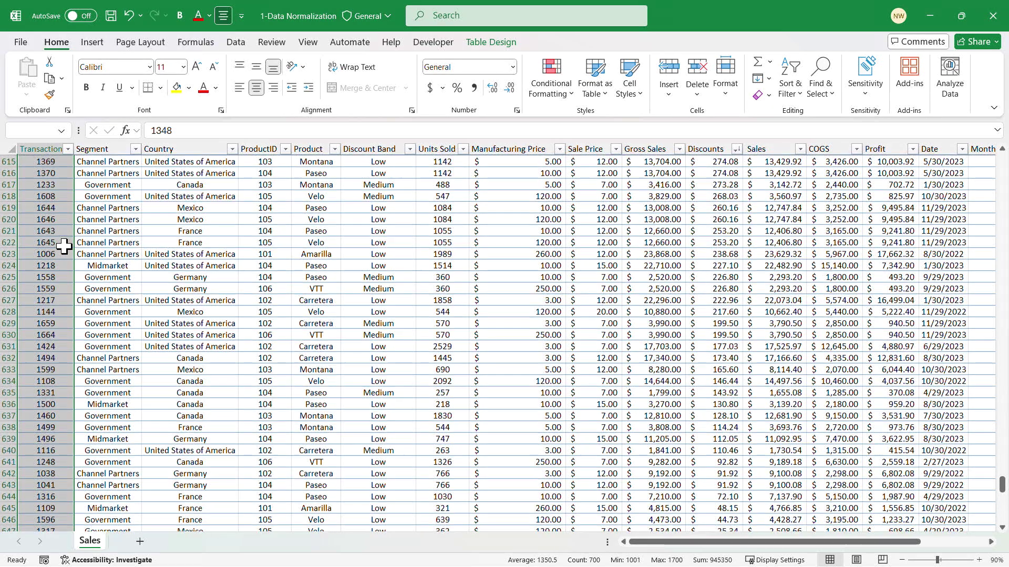
{"action": "left_click_drag", "start_coordinate": [995, 466], "coordinate": [978, 154]}
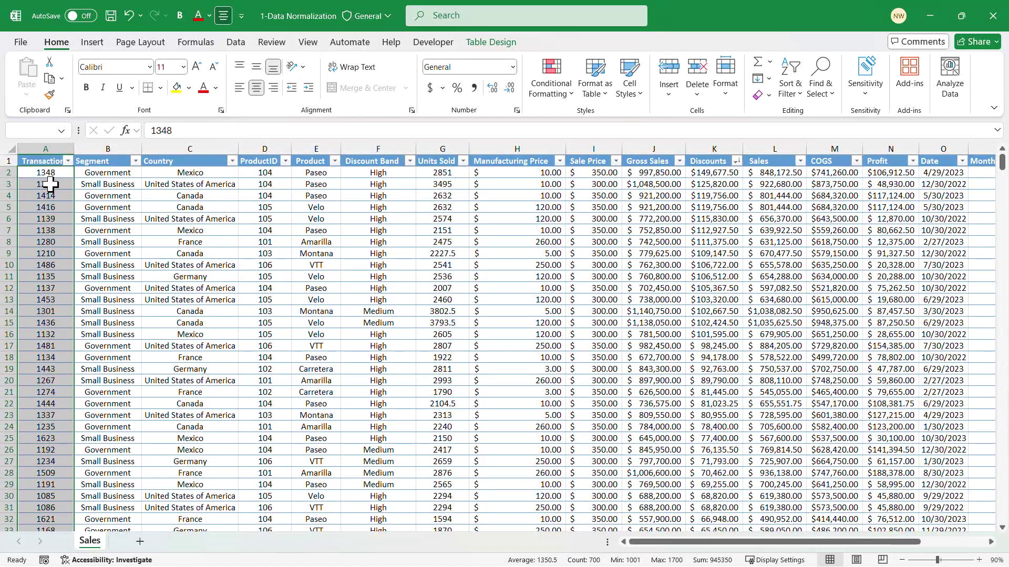
{"action": "left_click", "coordinate": [46, 184]}
{"action": "type", "text": "13"}
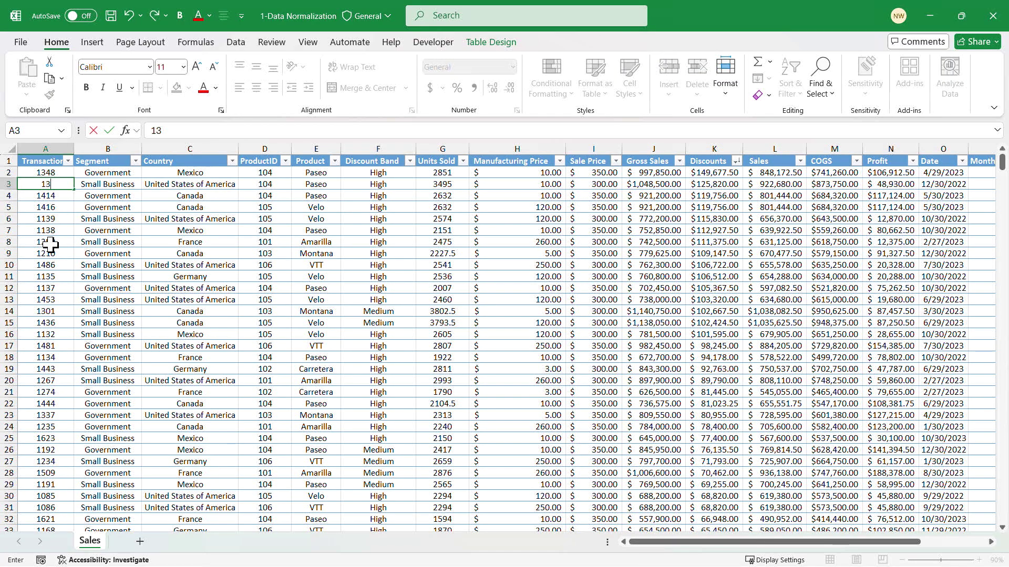
{"action": "type", "text": "48"}
{"action": "key", "text": "Return"}
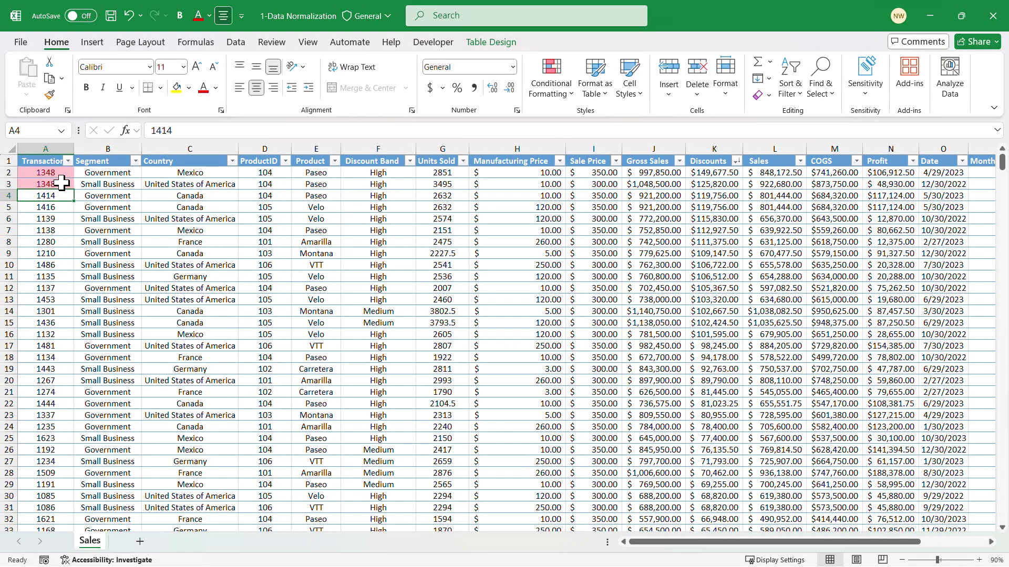
{"action": "key", "text": "ctrl+z"}
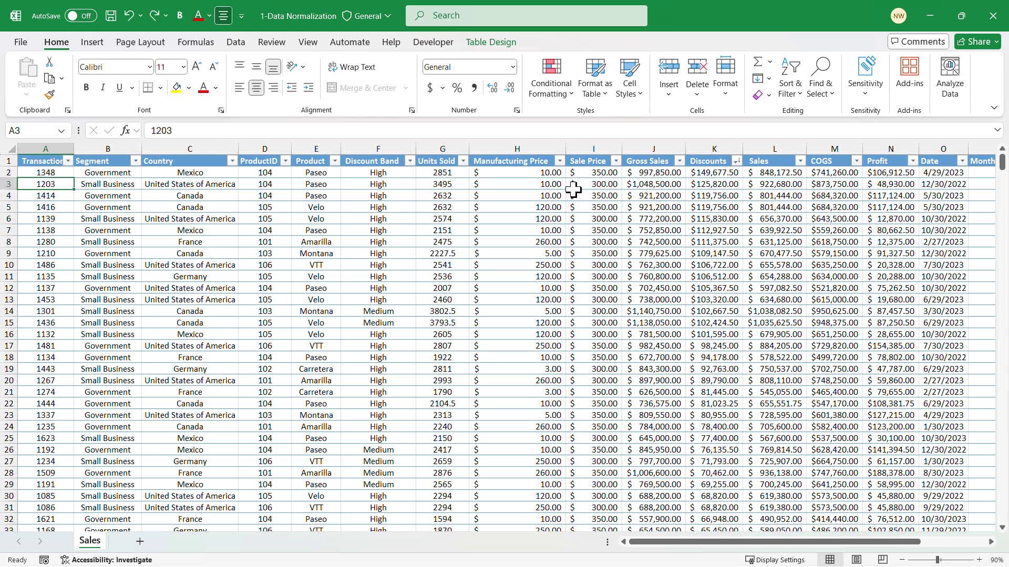
Sort the table by Transaction ID from smallest to largest
{"action": "left_click", "coordinate": [67, 160]}
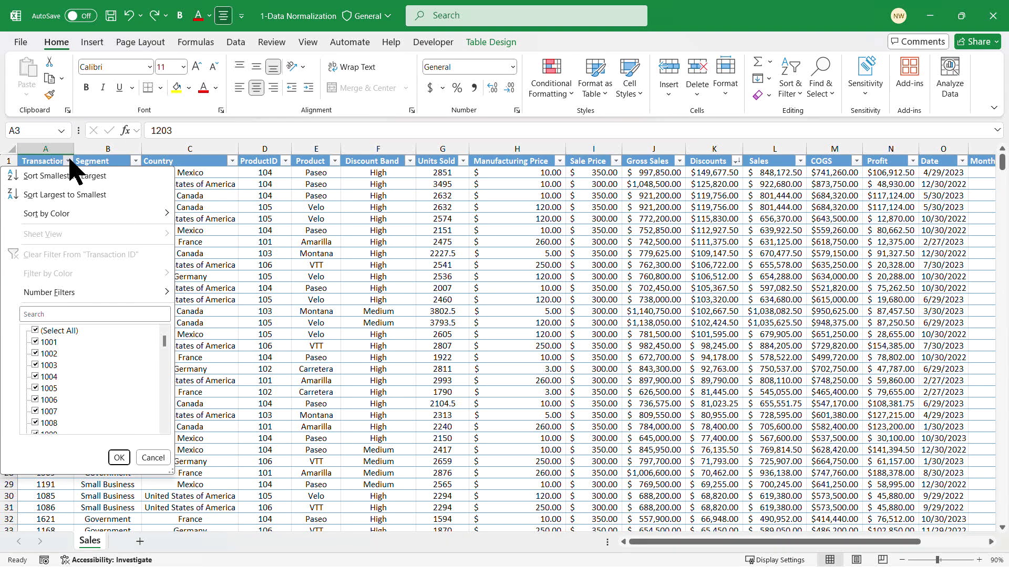
{"action": "left_click", "coordinate": [77, 177]}
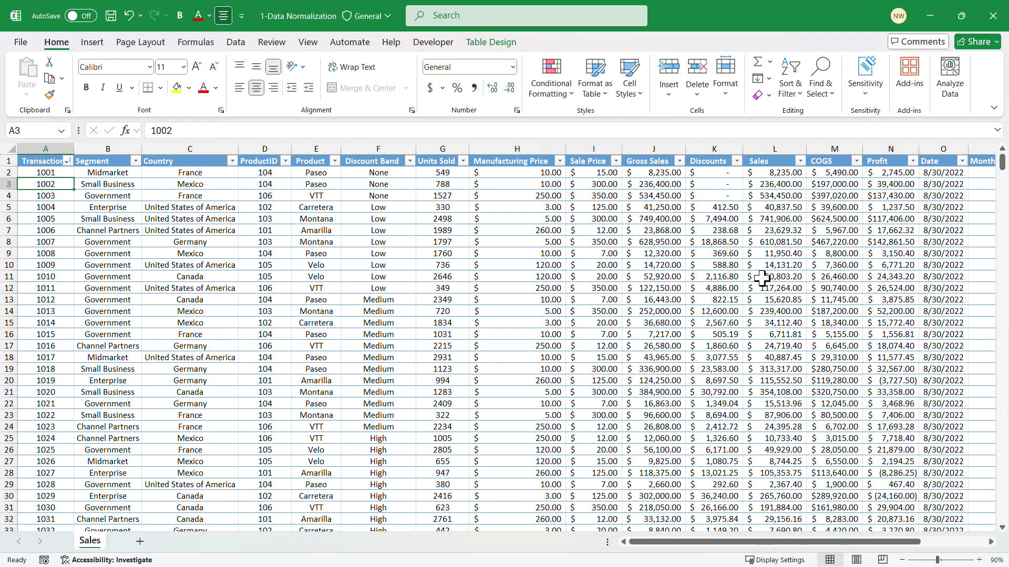
{"action": "left_click", "coordinate": [945, 183]}
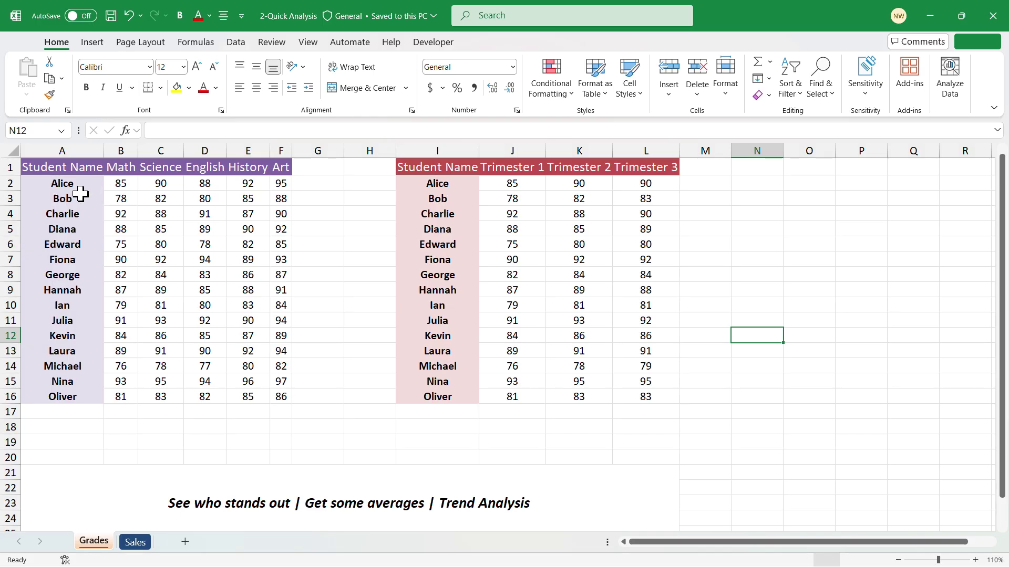
Examine the Grades sheet's student names, its subject headings from Math to Art, and the empty cells below and beside the scores
{"action": "left_click", "coordinate": [69, 184]}
{"action": "left_click_drag", "start_coordinate": [68, 184], "coordinate": [55, 398]}
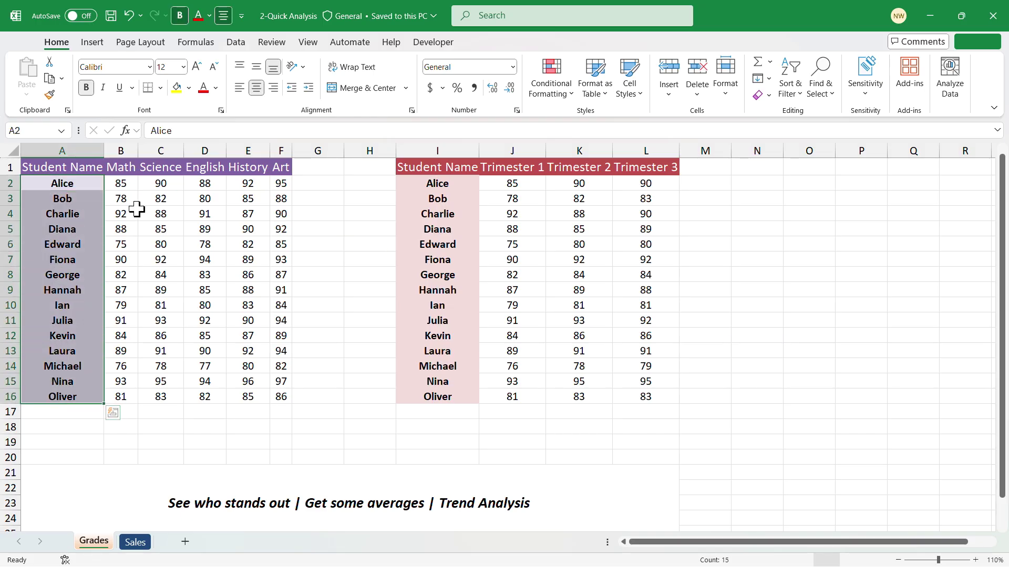
{"action": "left_click", "coordinate": [126, 167]}
{"action": "left_click", "coordinate": [160, 167]}
{"action": "left_click", "coordinate": [205, 167]}
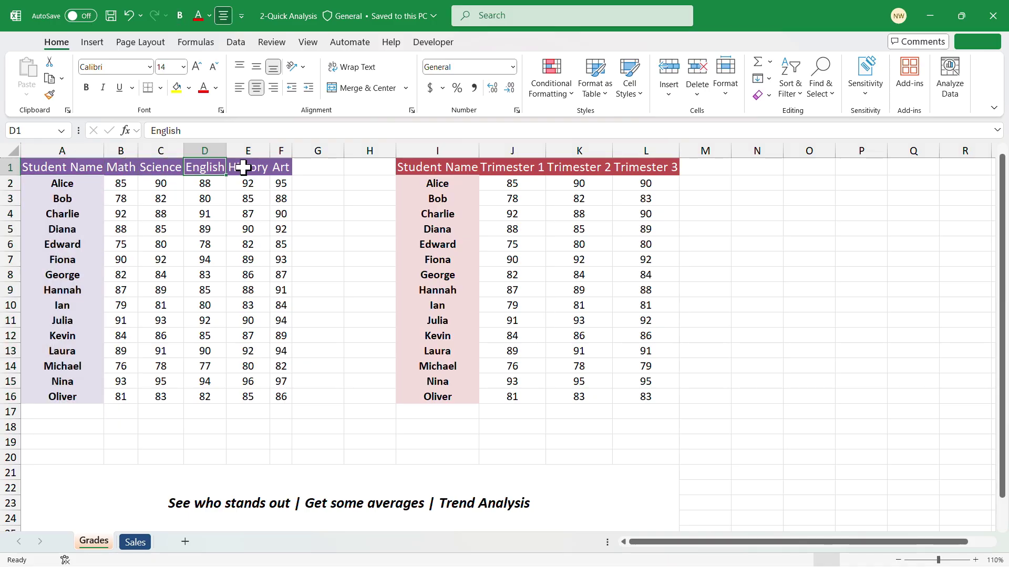
{"action": "left_click", "coordinate": [243, 167]}
{"action": "left_click", "coordinate": [281, 167]}
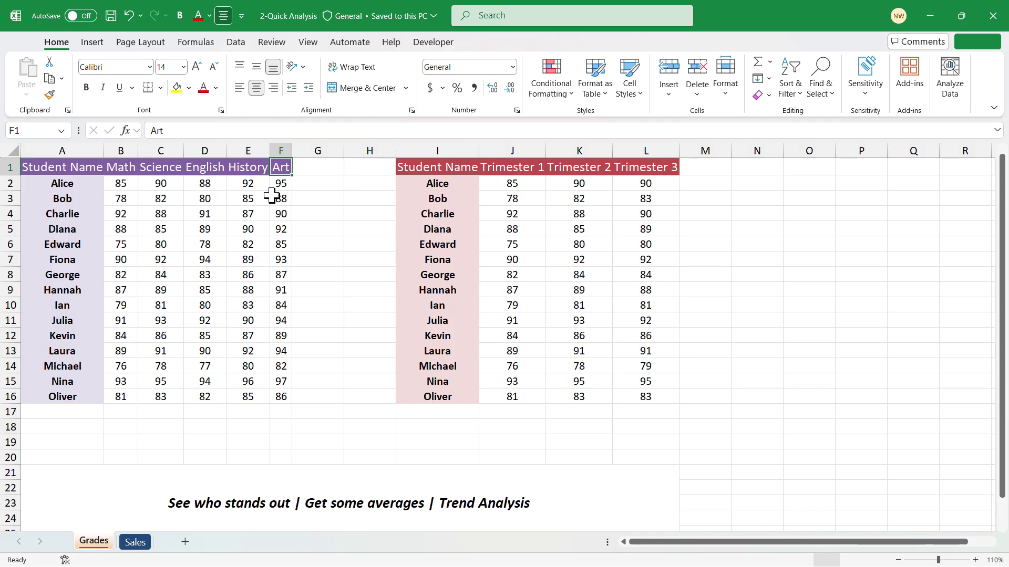
{"action": "left_click", "coordinate": [121, 412]}
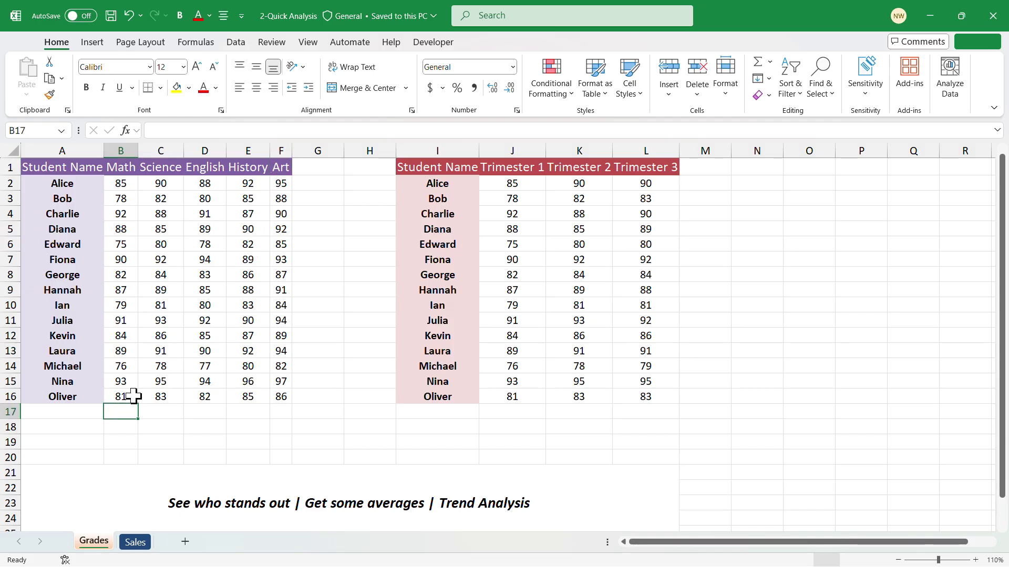
{"action": "left_click", "coordinate": [316, 185]}
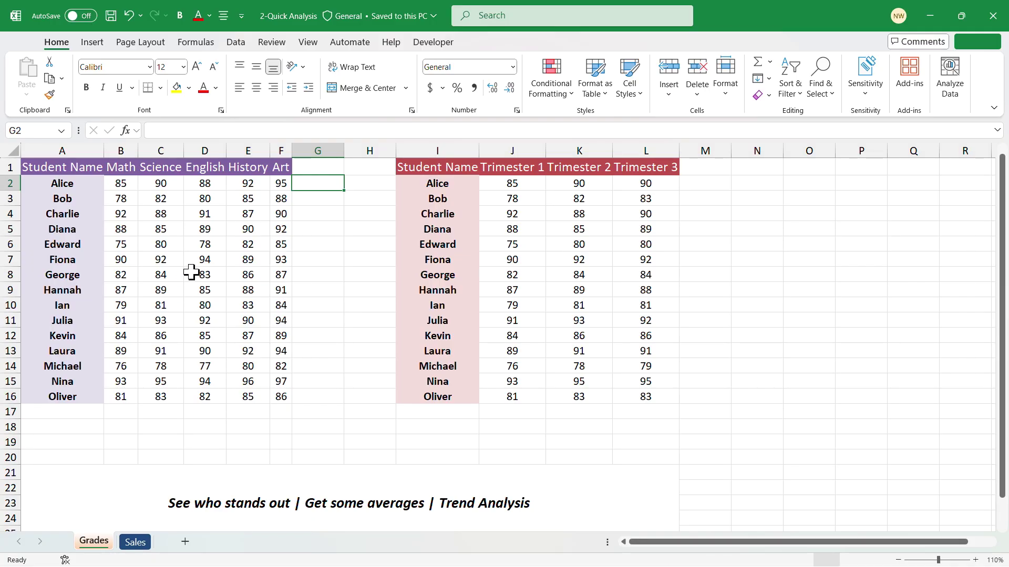
Look up the Quick Analysis option for the subject scores, from single cells and from the selected range A1:F16
{"action": "left_click", "coordinate": [180, 232]}
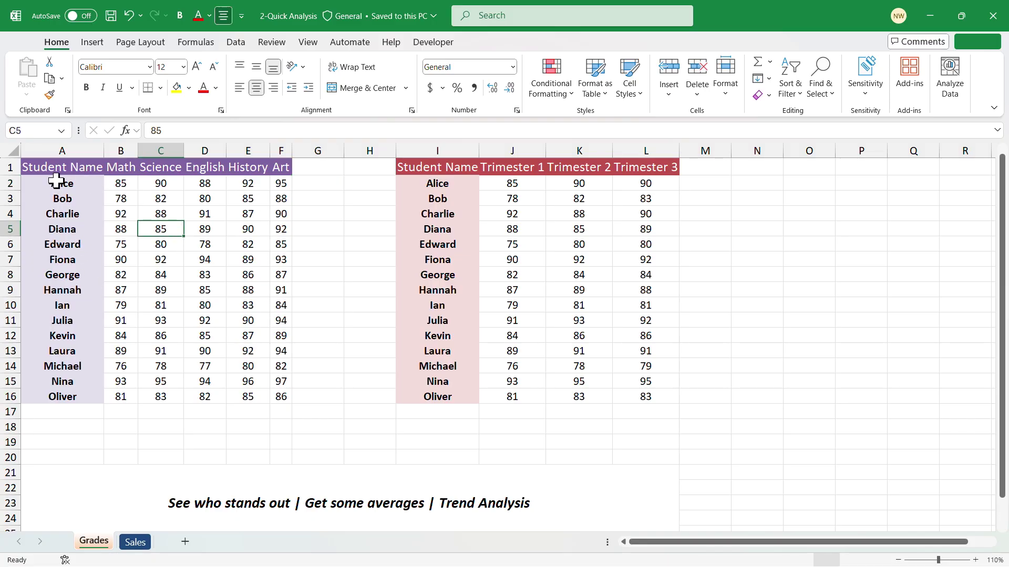
{"action": "right_click", "coordinate": [195, 214]}
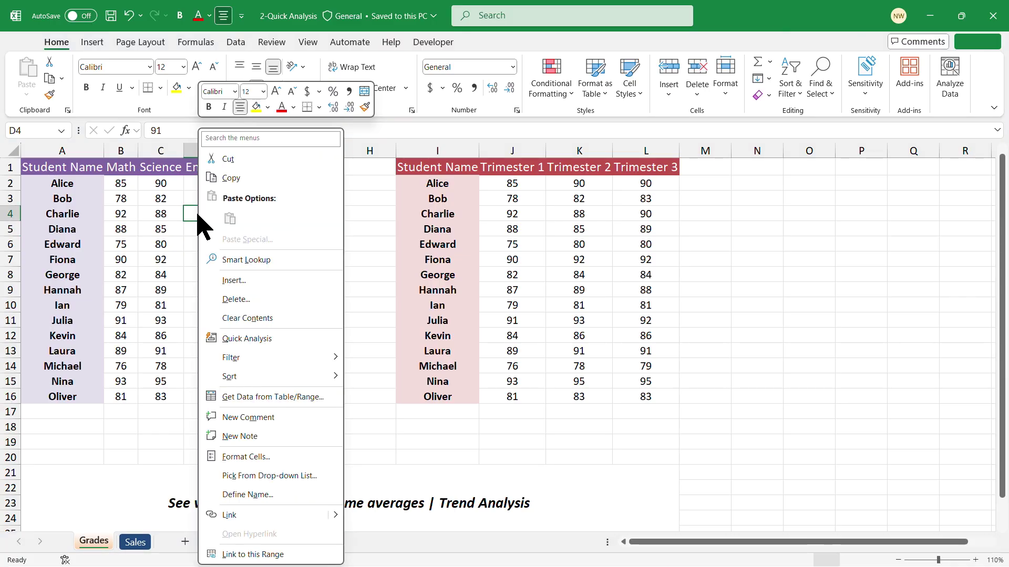
{"action": "right_click", "coordinate": [163, 242]}
{"action": "right_click", "coordinate": [170, 240]}
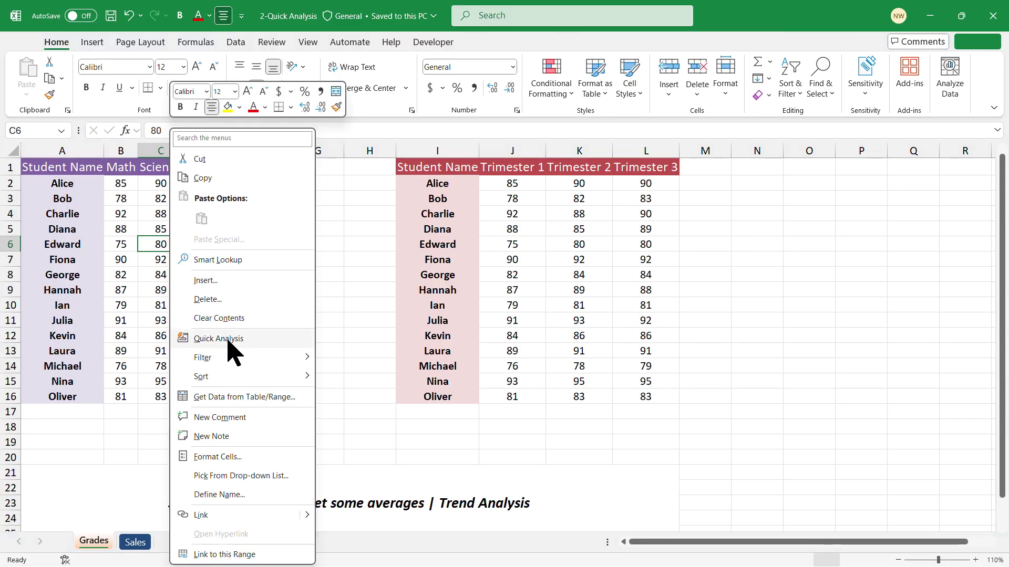
{"action": "key", "text": "Escape"}
{"action": "left_click_drag", "start_coordinate": [53, 166], "coordinate": [272, 397]}
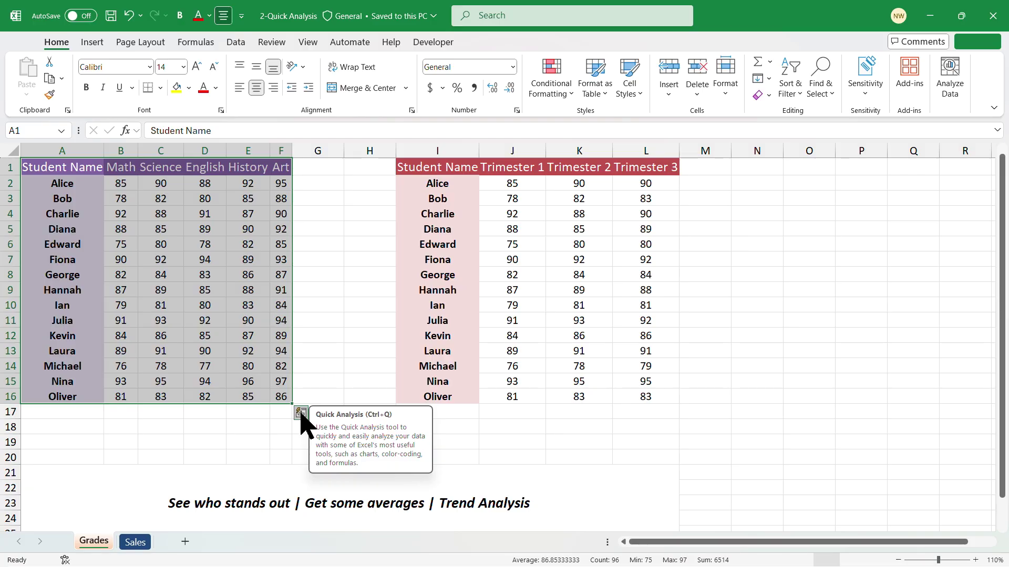
Apply a Quick Analysis Color Scale to the Math through Art scores of the first grades table
{"action": "left_click", "coordinate": [166, 277]}
{"action": "right_click", "coordinate": [167, 260]}
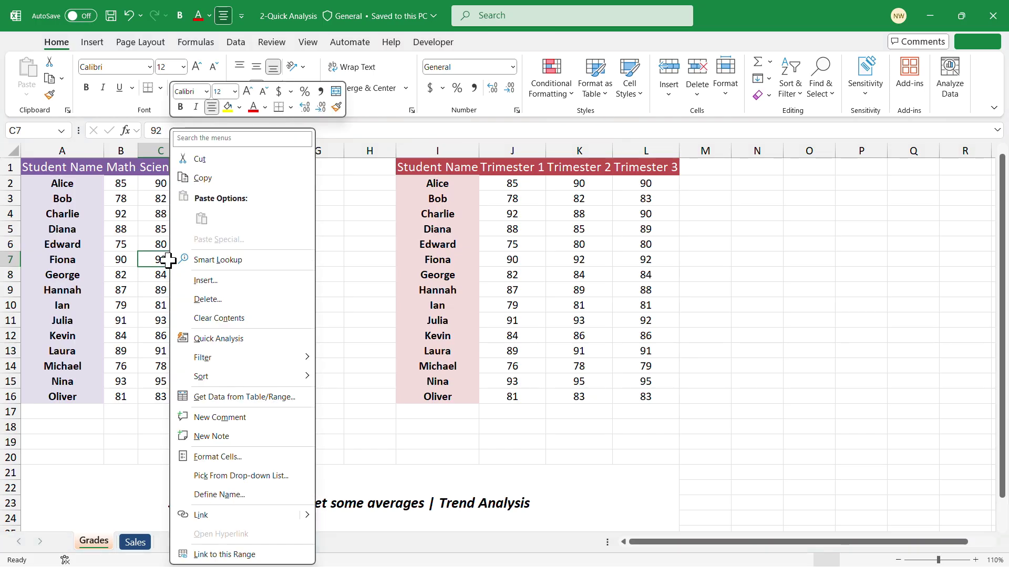
{"action": "left_click", "coordinate": [223, 339]}
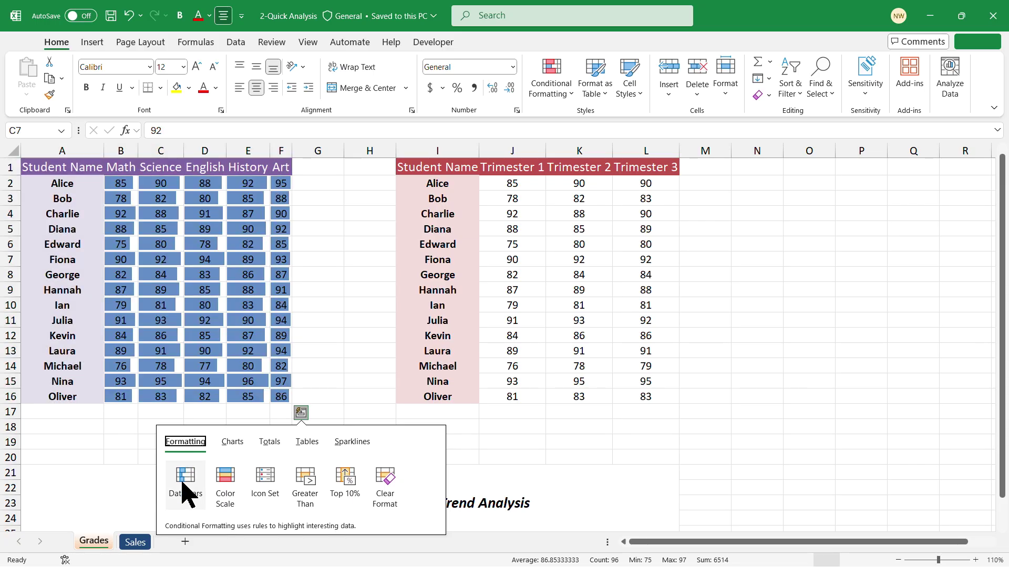
{"action": "left_click", "coordinate": [226, 481]}
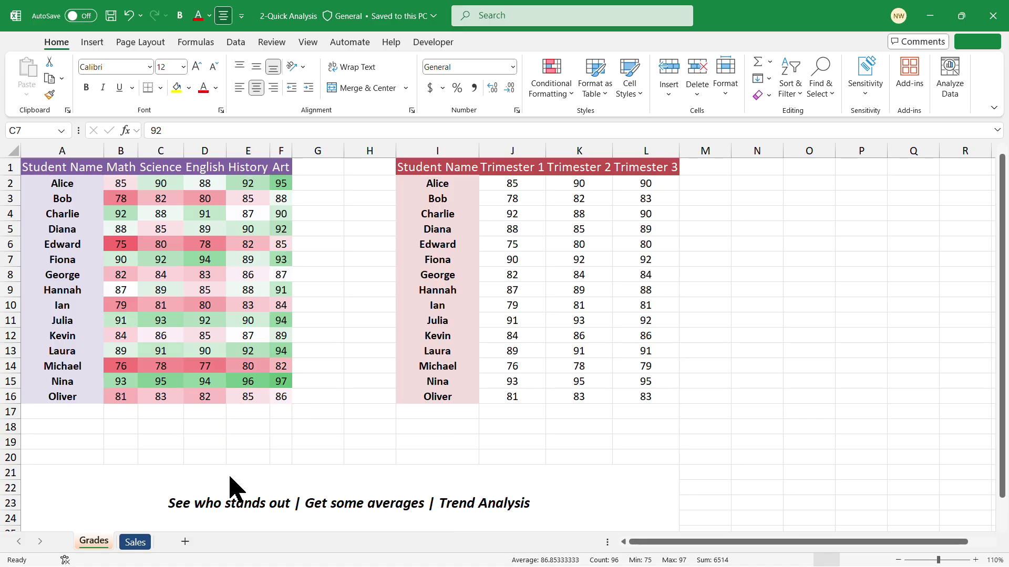
{"action": "left_click", "coordinate": [216, 305]}
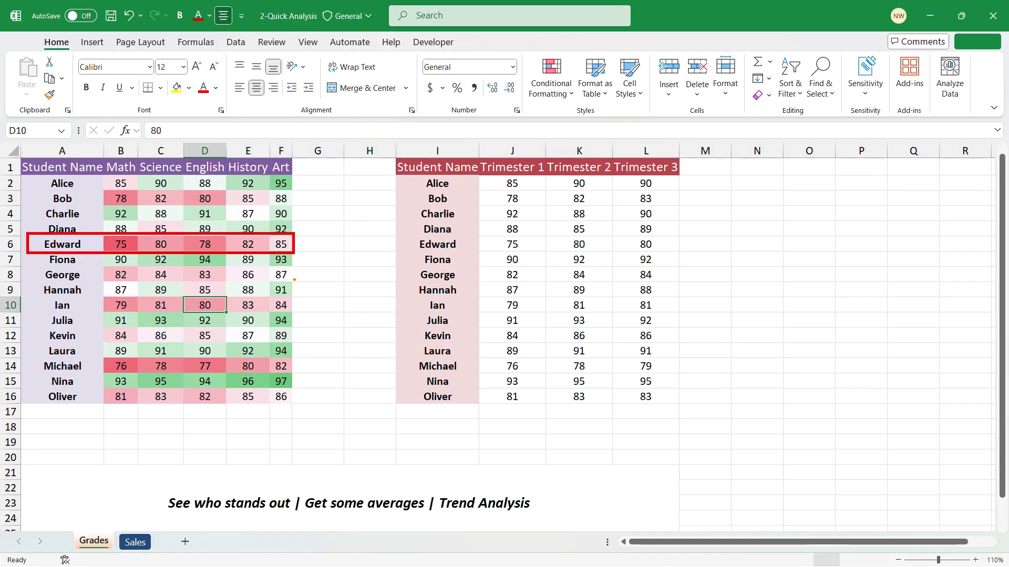
{"action": "mouse_move", "coordinate": [23, 375]}
{"action": "left_mouse_down"}
{"action": "mouse_move", "coordinate": [118, 389]}
{"action": "mouse_move", "coordinate": [292, 388]}
{"action": "left_mouse_up"}
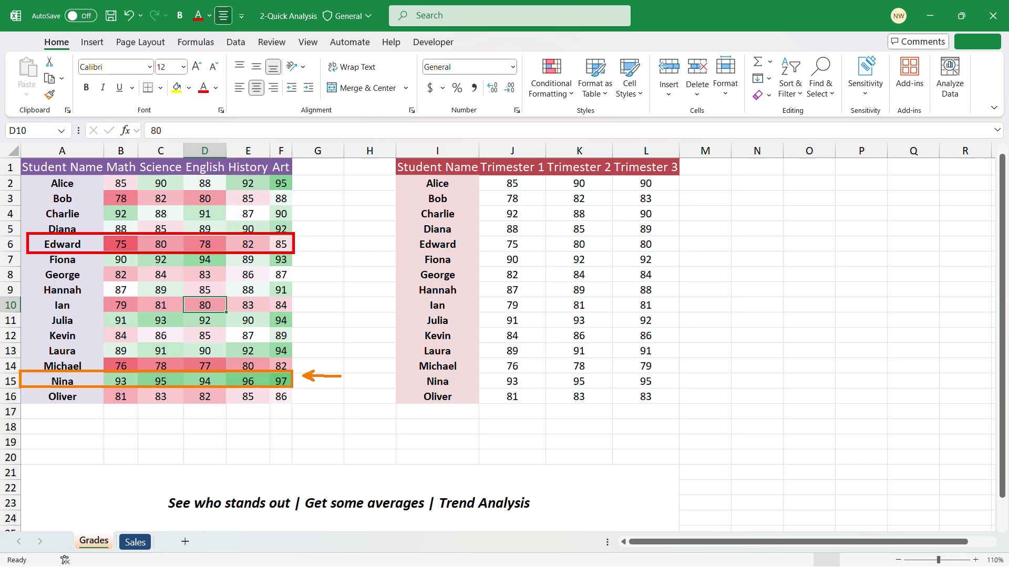
{"action": "left_click_drag", "start_coordinate": [306, 244], "coordinate": [350, 244]}
{"action": "key", "text": "Escape"}
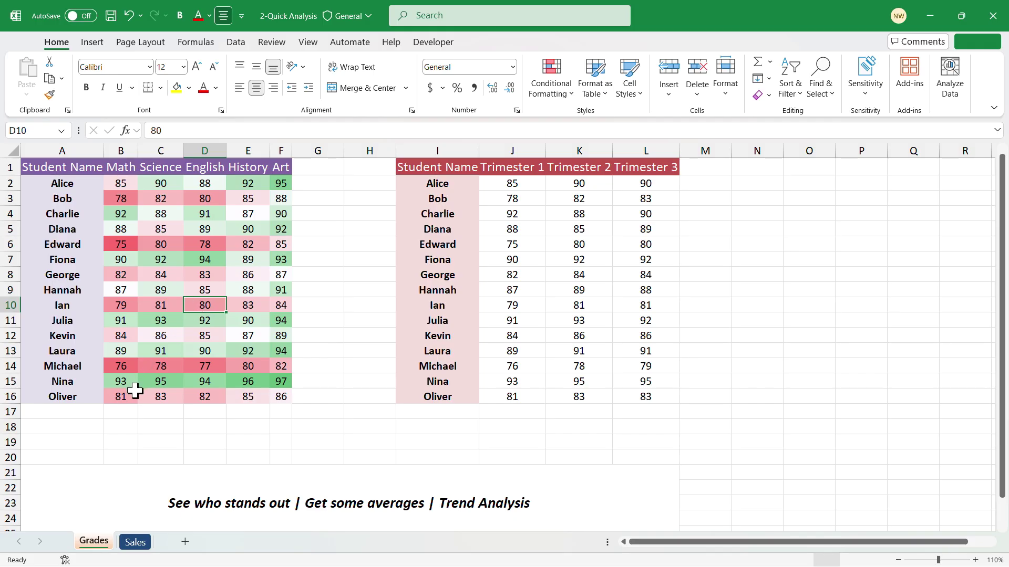
{"action": "left_click", "coordinate": [127, 412]}
{"action": "left_click", "coordinate": [161, 412]}
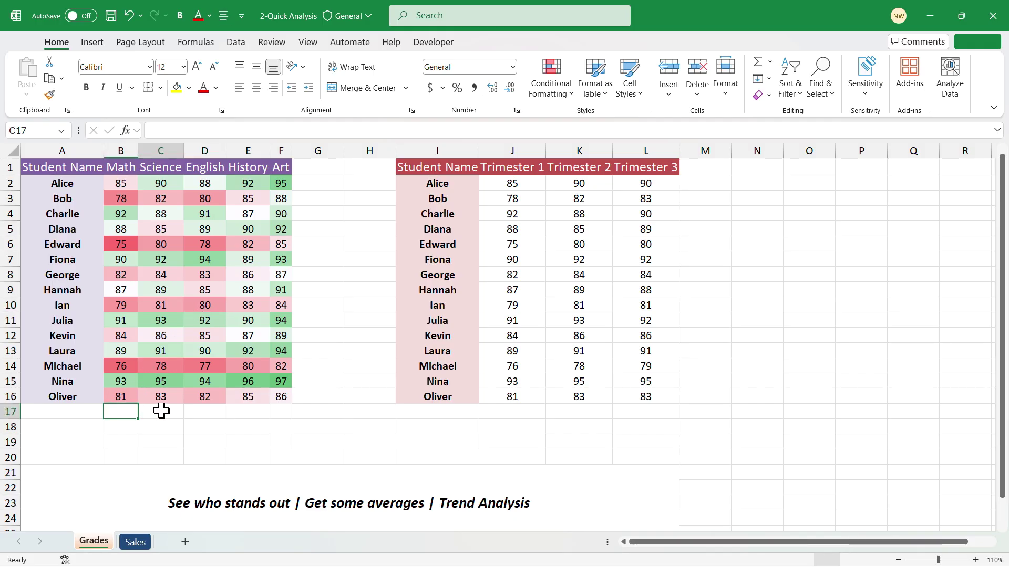
{"action": "left_click", "coordinate": [203, 412]}
{"action": "left_click", "coordinate": [243, 412]}
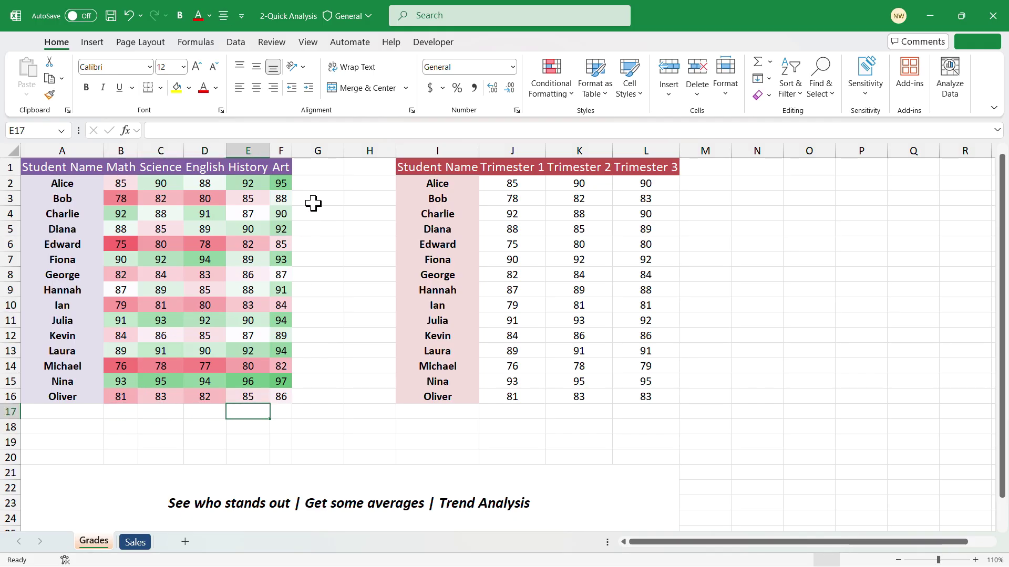
{"action": "left_click", "coordinate": [315, 183]}
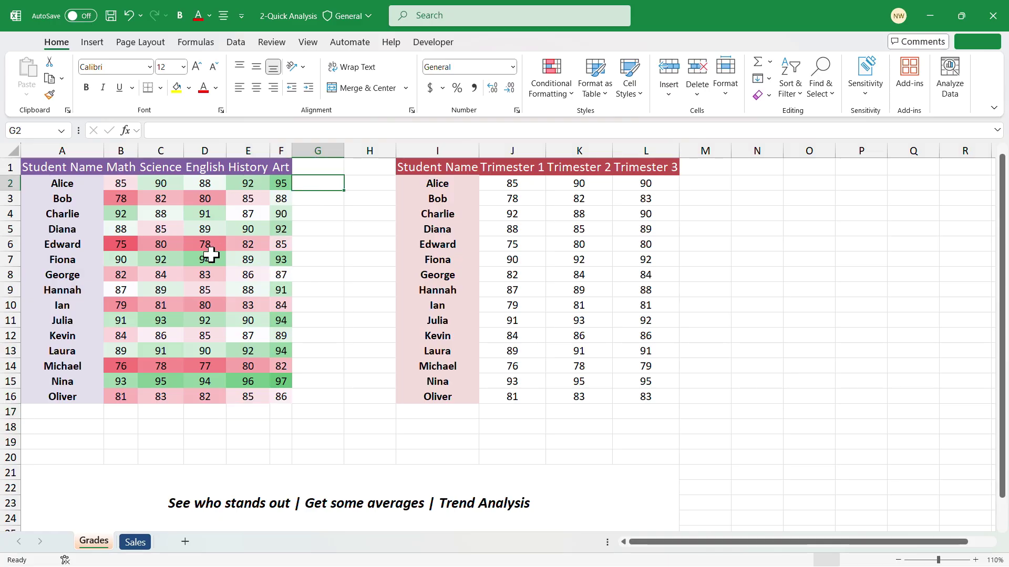
Add a row of subject averages in row 17 below the scores, using the Average total of Quick Analysis
{"action": "left_click", "coordinate": [190, 243]}
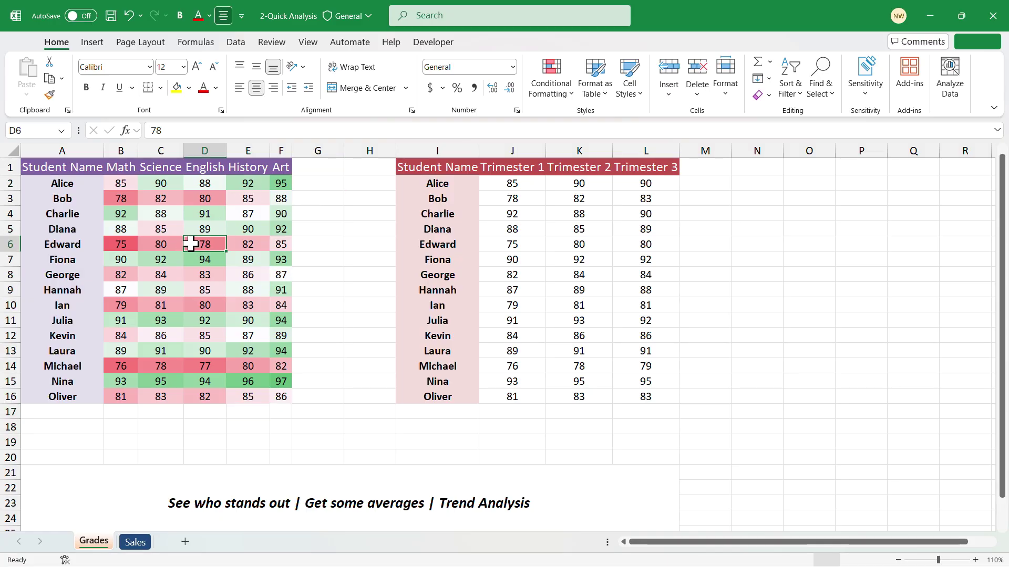
{"action": "right_click", "coordinate": [191, 243]}
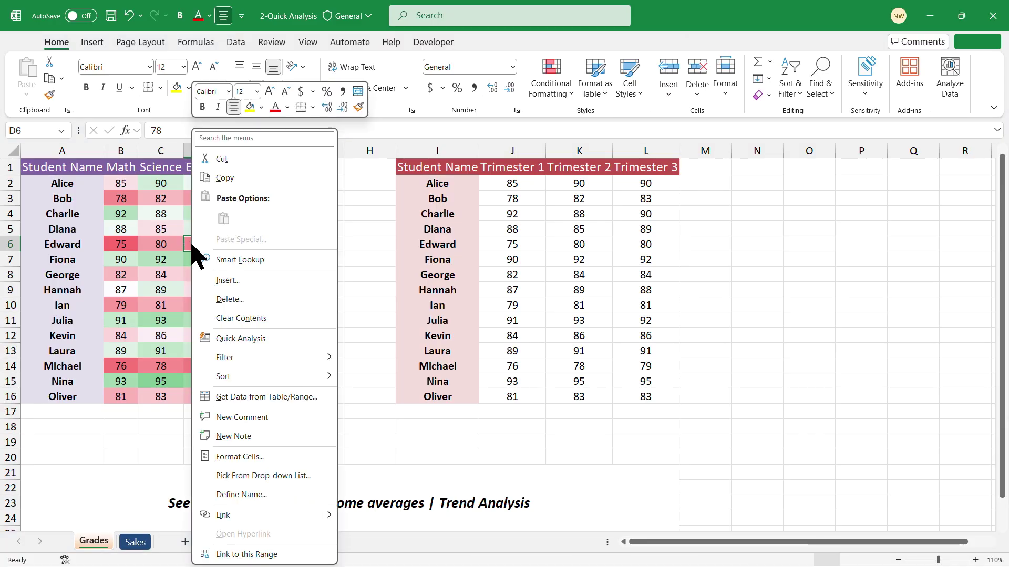
{"action": "left_click", "coordinate": [241, 339]}
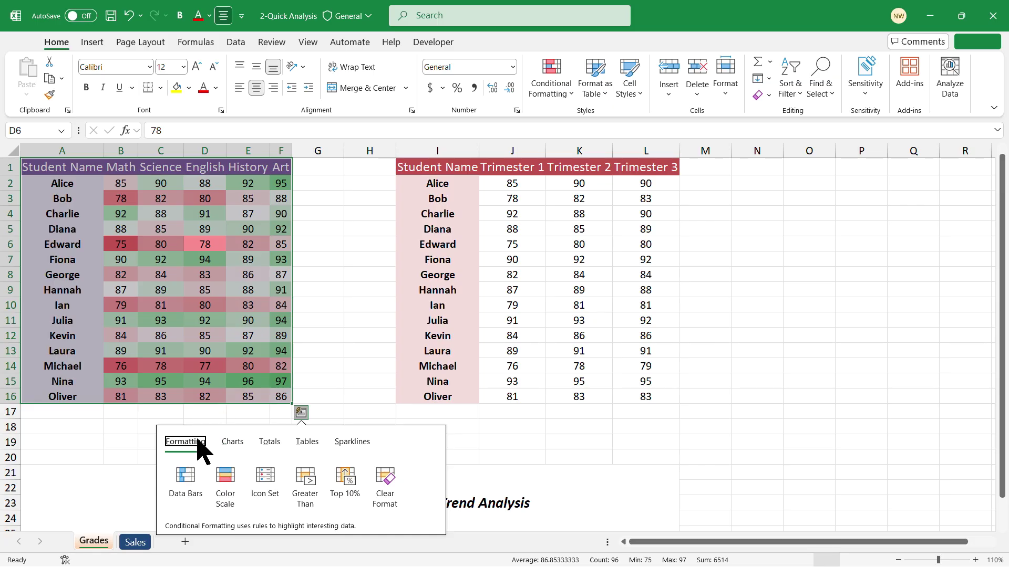
{"action": "left_click", "coordinate": [270, 442]}
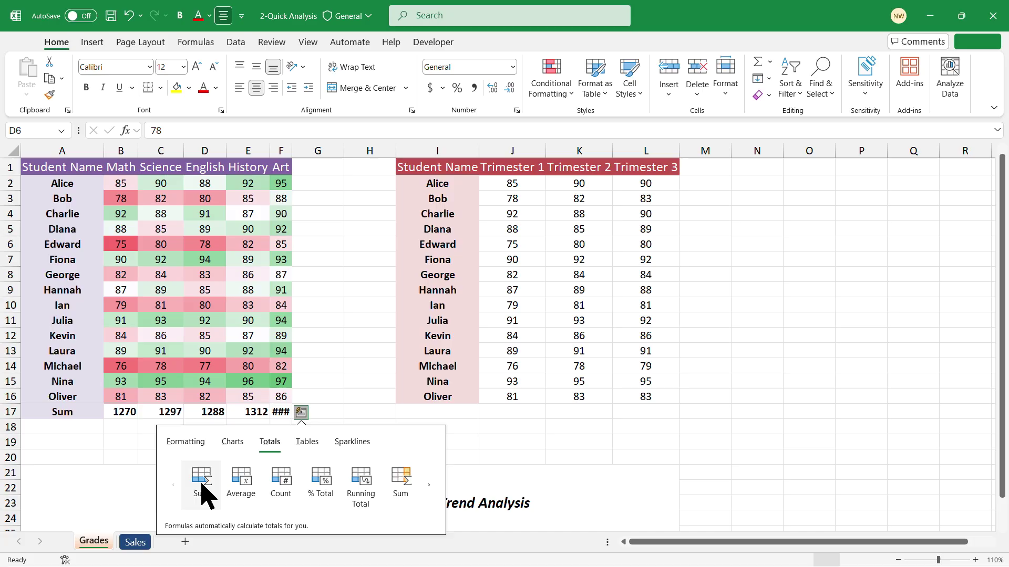
{"action": "left_click", "coordinate": [241, 482]}
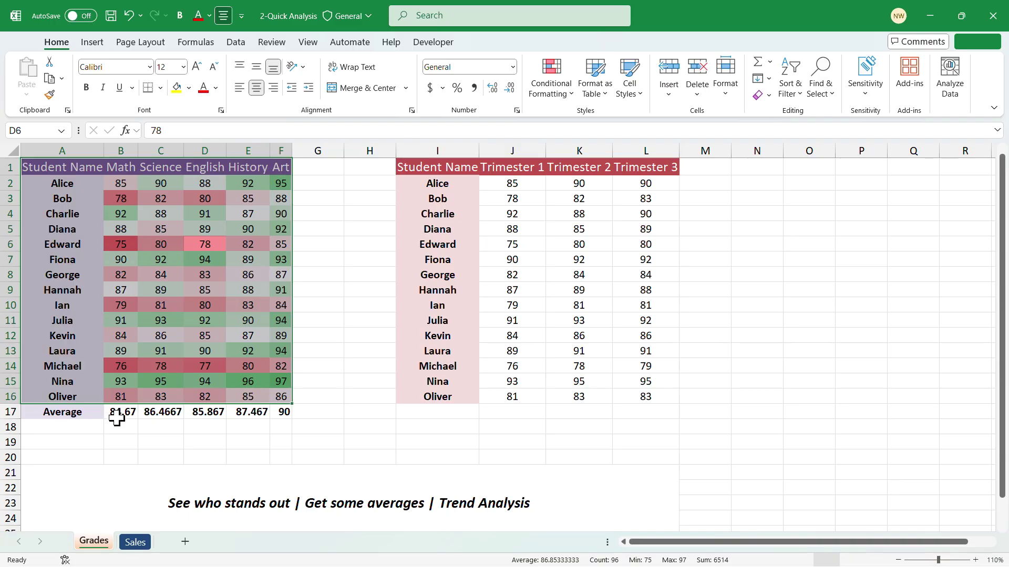
{"action": "left_click", "coordinate": [283, 415]}
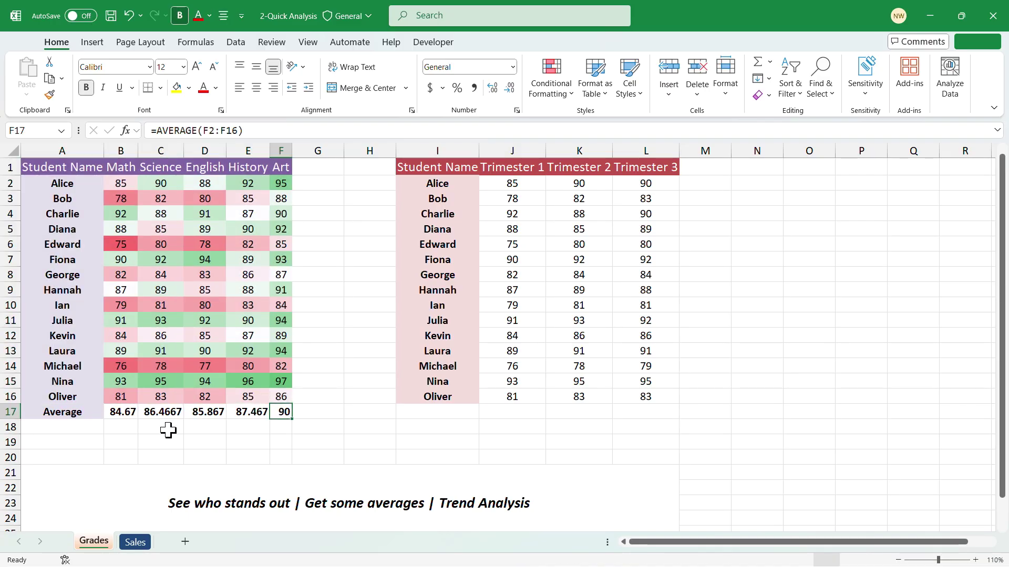
Format the subject averages in B17:F17 to show one decimal place
{"action": "left_click", "coordinate": [198, 442]}
{"action": "left_click_drag", "start_coordinate": [130, 413], "coordinate": [273, 413]}
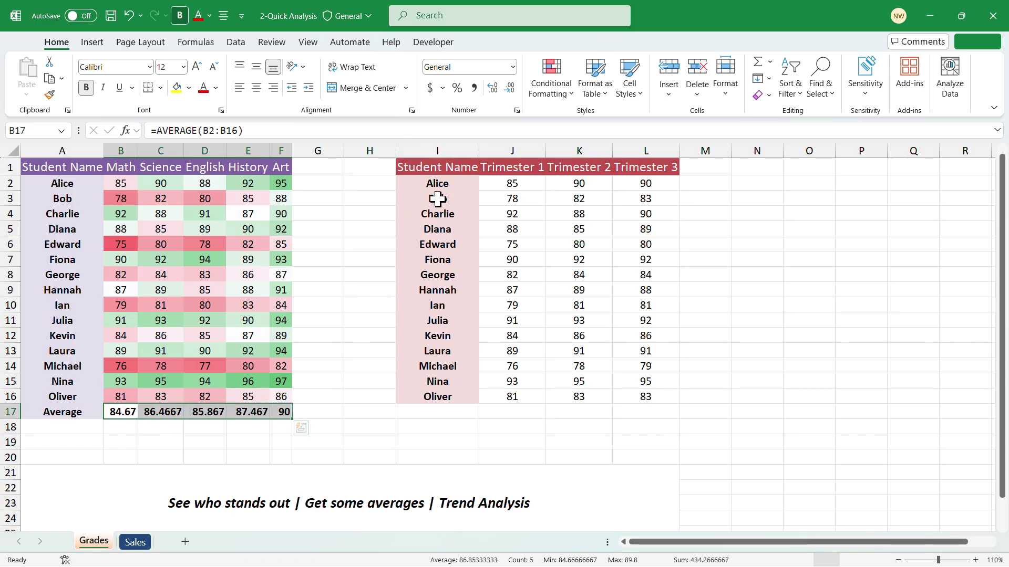
{"action": "left_click", "coordinate": [509, 88]}
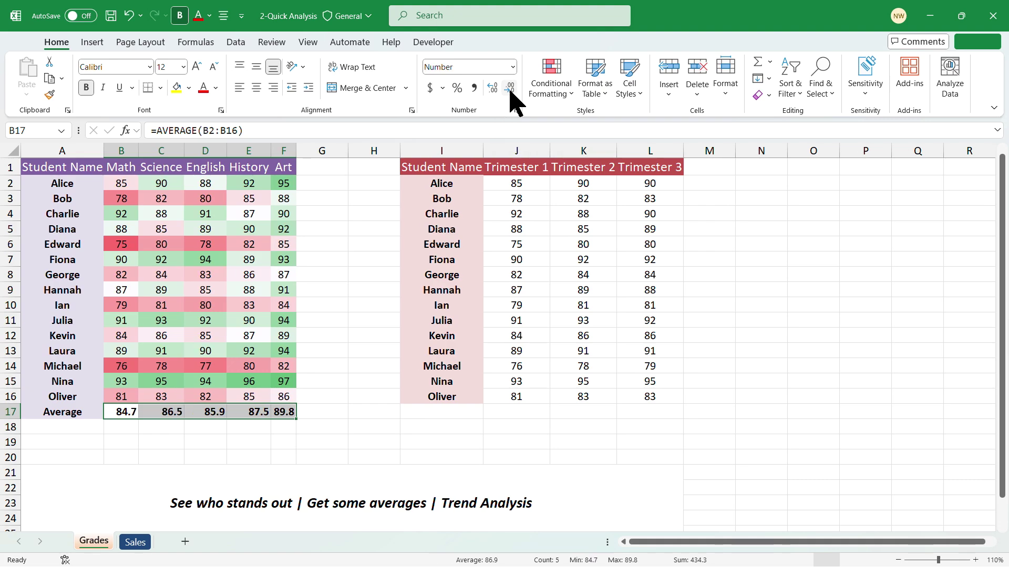
{"action": "left_click", "coordinate": [241, 338]}
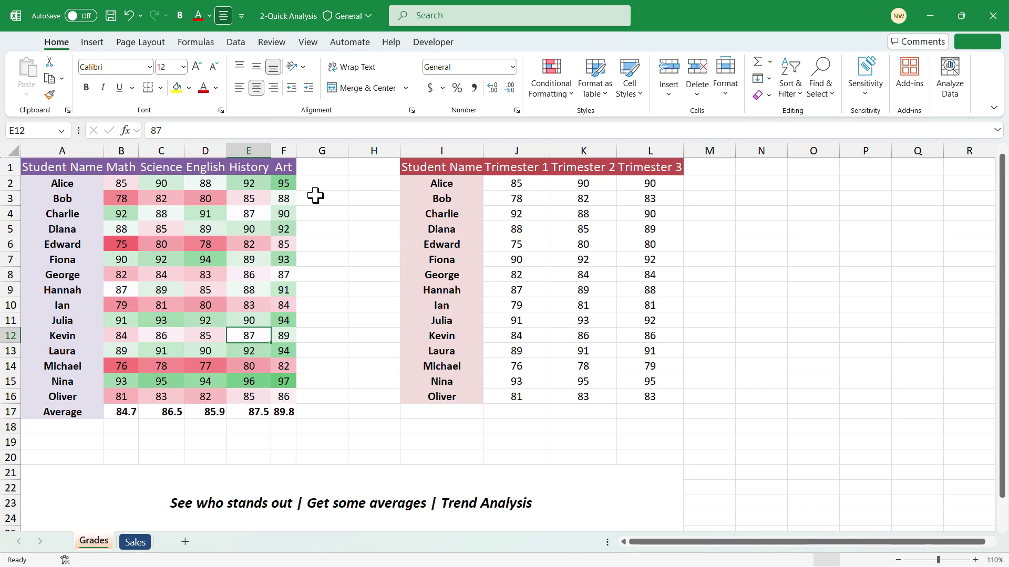
Add an Average column in column G beside the Art scores, using the row-wise Average total of Quick Analysis
{"action": "left_click_drag", "start_coordinate": [322, 187], "coordinate": [308, 393]}
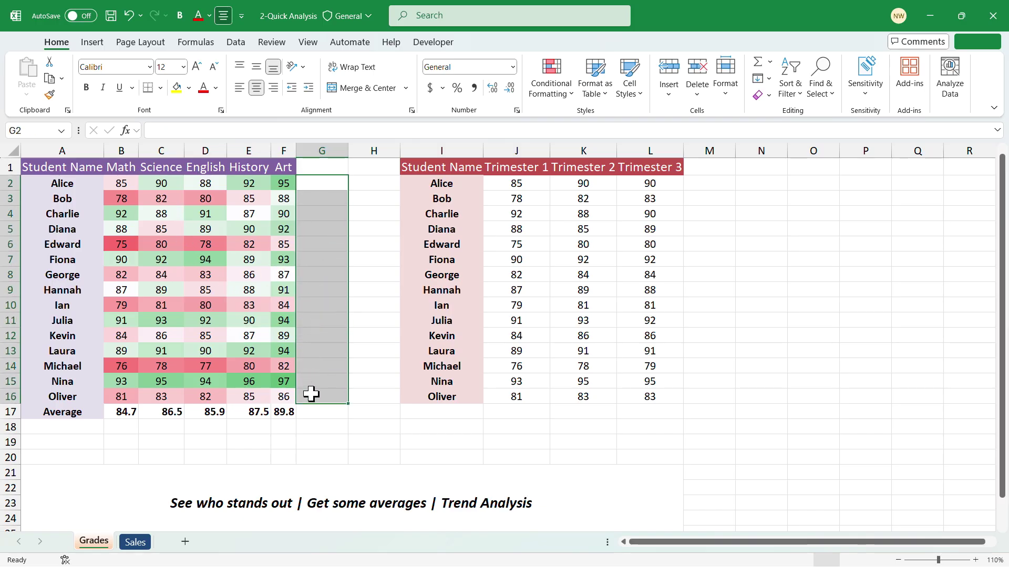
{"action": "left_click", "coordinate": [316, 182]}
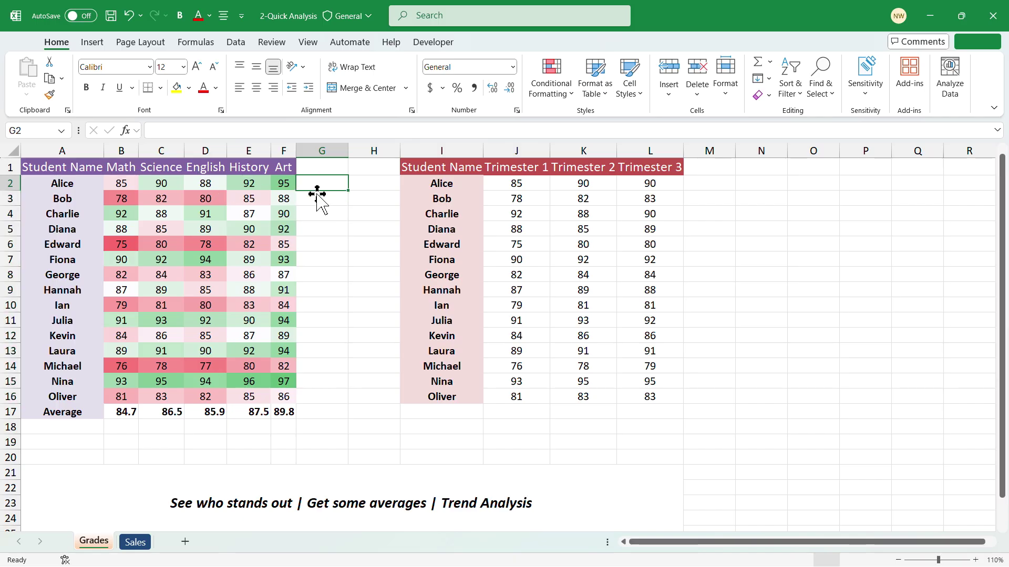
{"action": "right_click", "coordinate": [209, 234]}
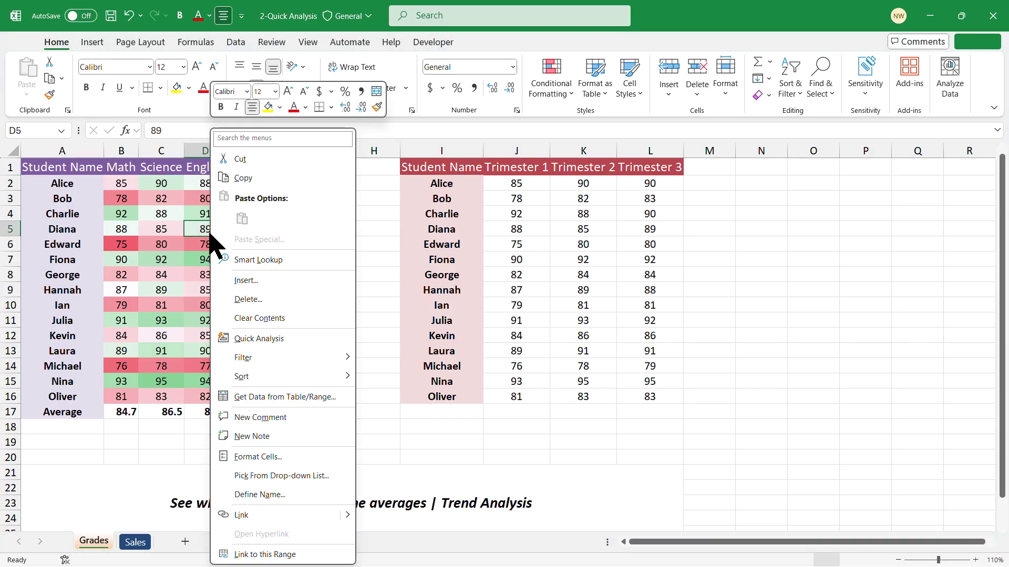
{"action": "left_click", "coordinate": [257, 339]}
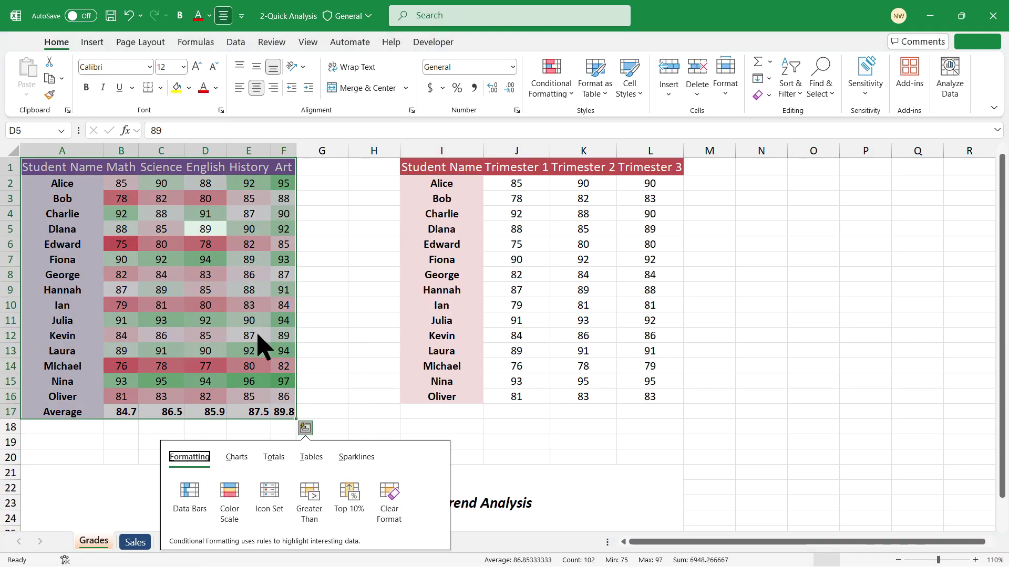
{"action": "left_click", "coordinate": [274, 458]}
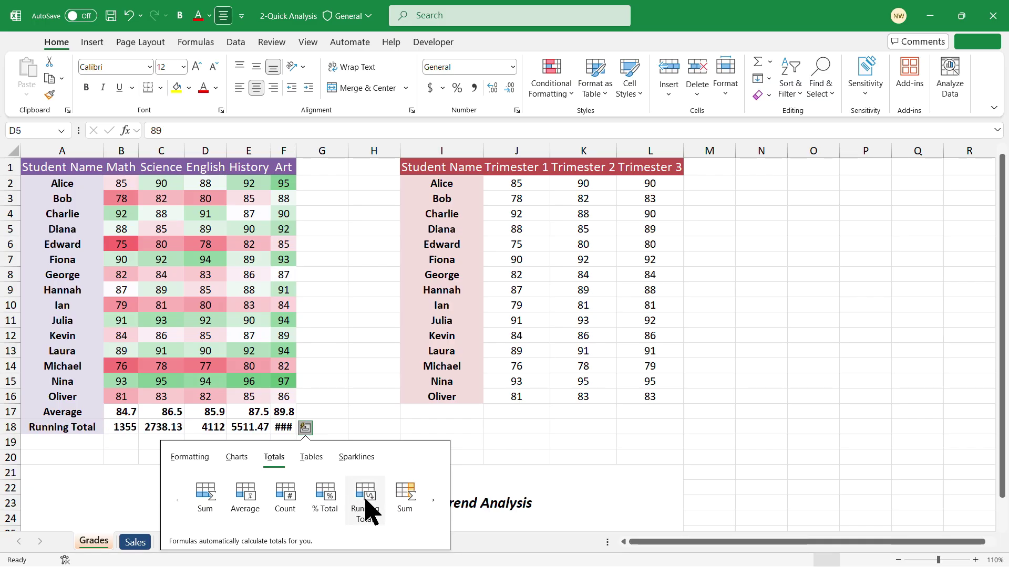
{"action": "left_click", "coordinate": [434, 501]}
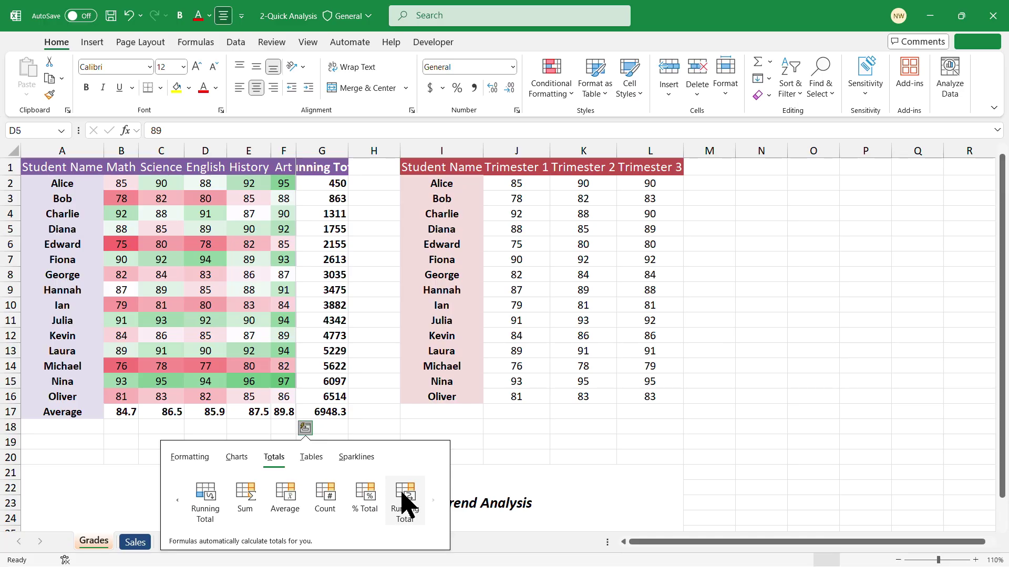
{"action": "left_click", "coordinate": [287, 499]}
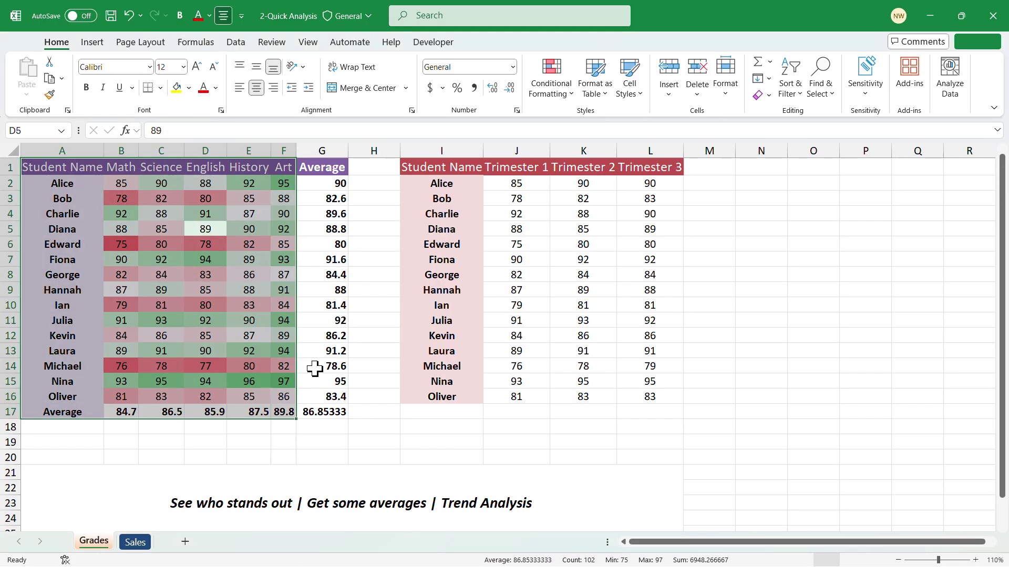
{"action": "left_click", "coordinate": [333, 185]}
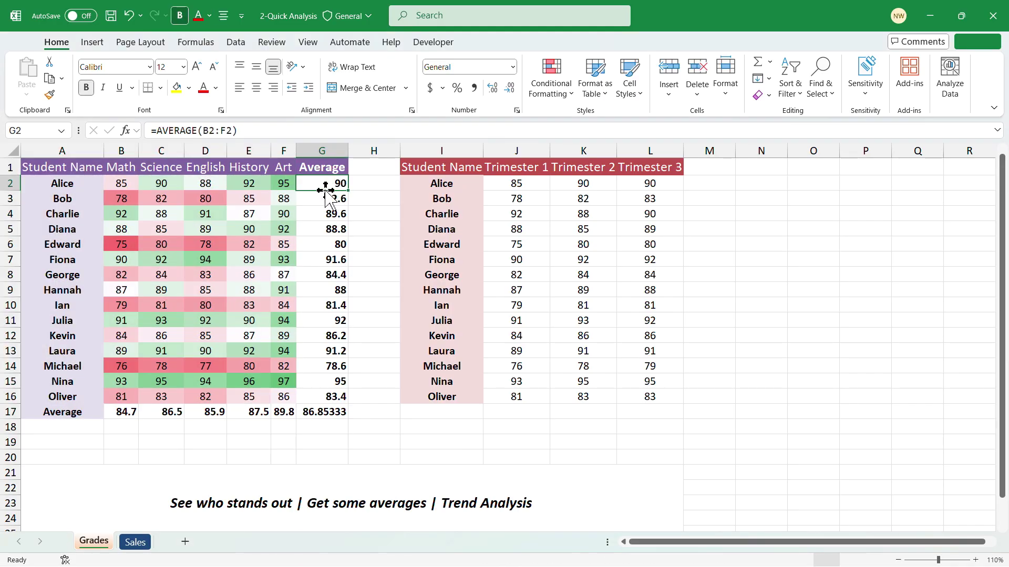
{"action": "left_click", "coordinate": [339, 382]}
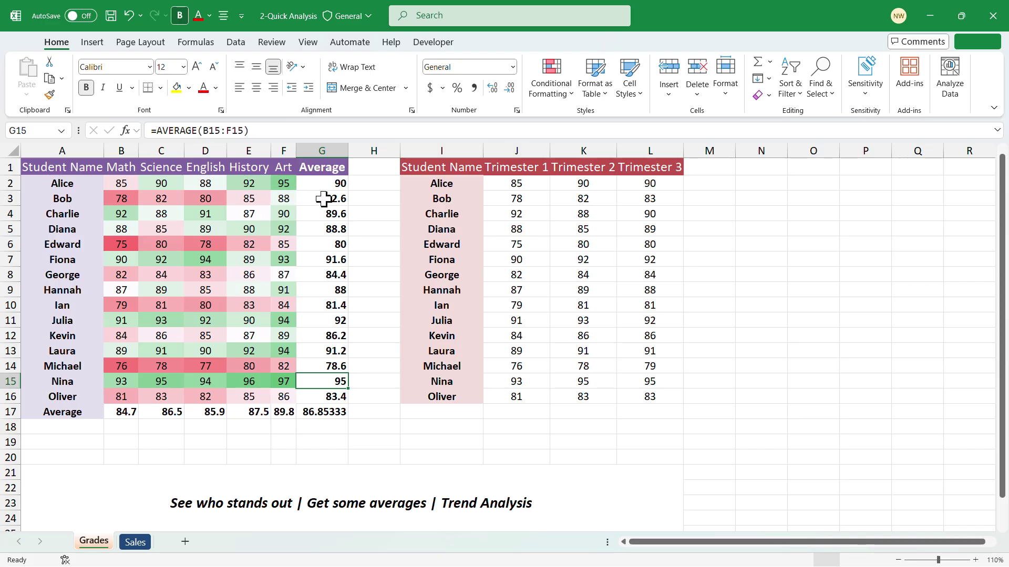
Apply Quick Analysis Data Bars to the student averages in G2:G16 and widen column G
{"action": "left_click_drag", "start_coordinate": [333, 183], "coordinate": [324, 399]}
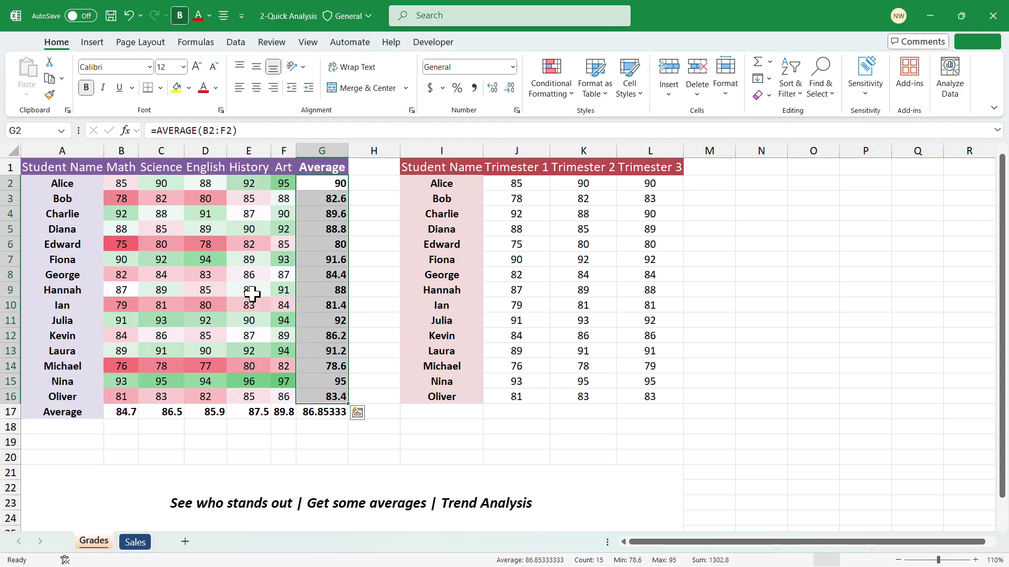
{"action": "left_click", "coordinate": [245, 247]}
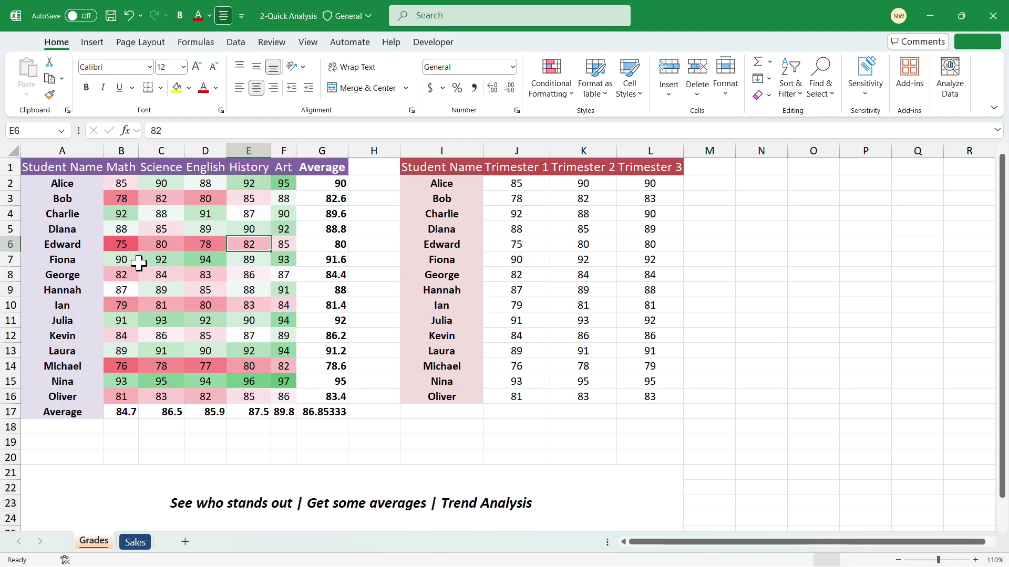
{"action": "left_click_drag", "start_coordinate": [328, 184], "coordinate": [324, 396]}
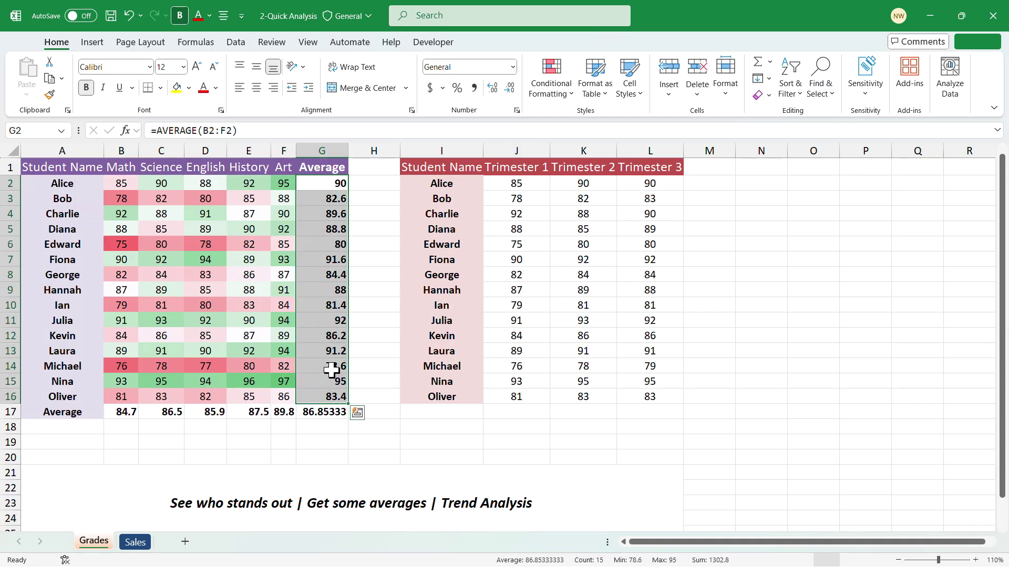
{"action": "right_click", "coordinate": [330, 330]}
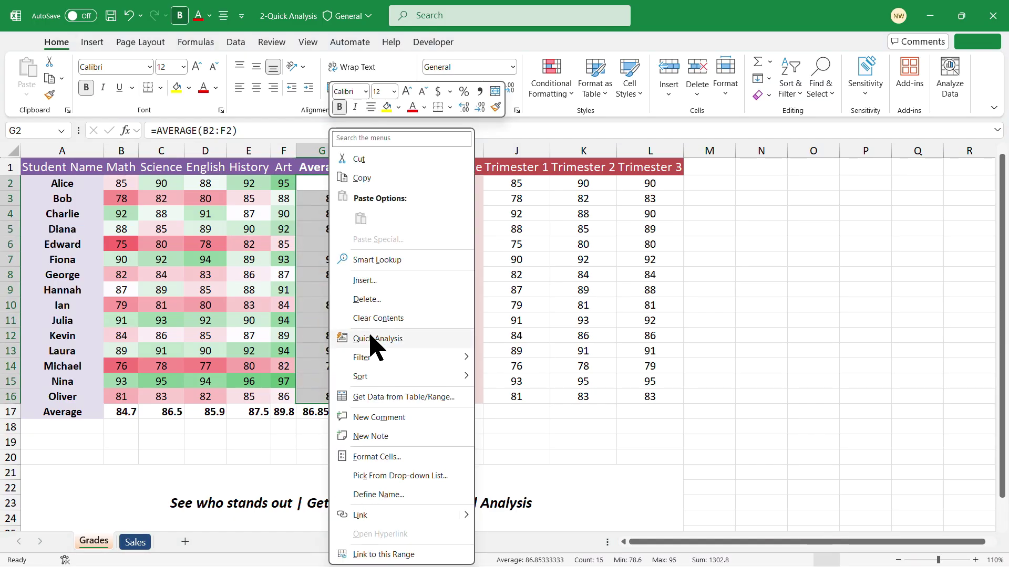
{"action": "left_click", "coordinate": [368, 339]}
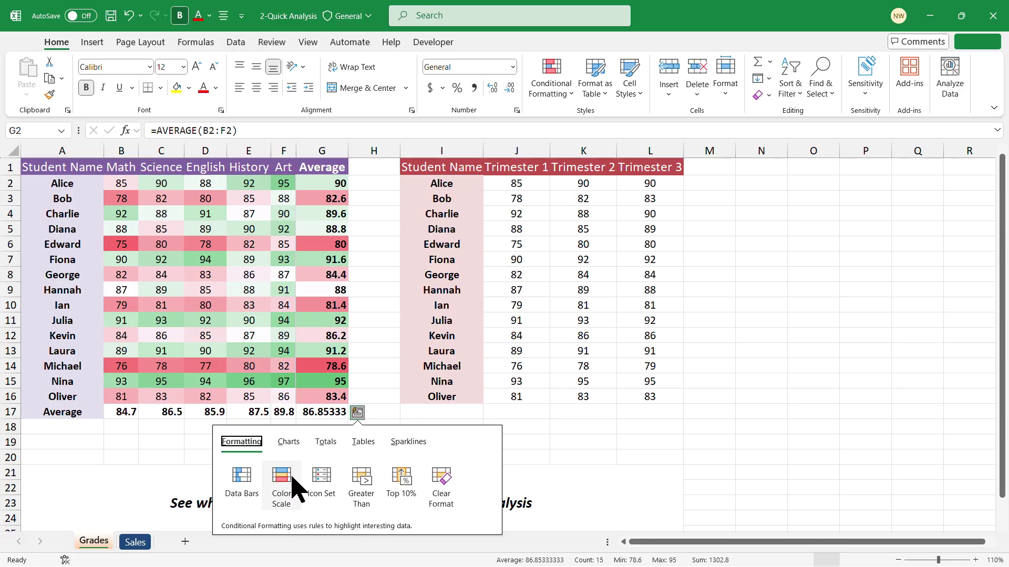
{"action": "left_click", "coordinate": [243, 489]}
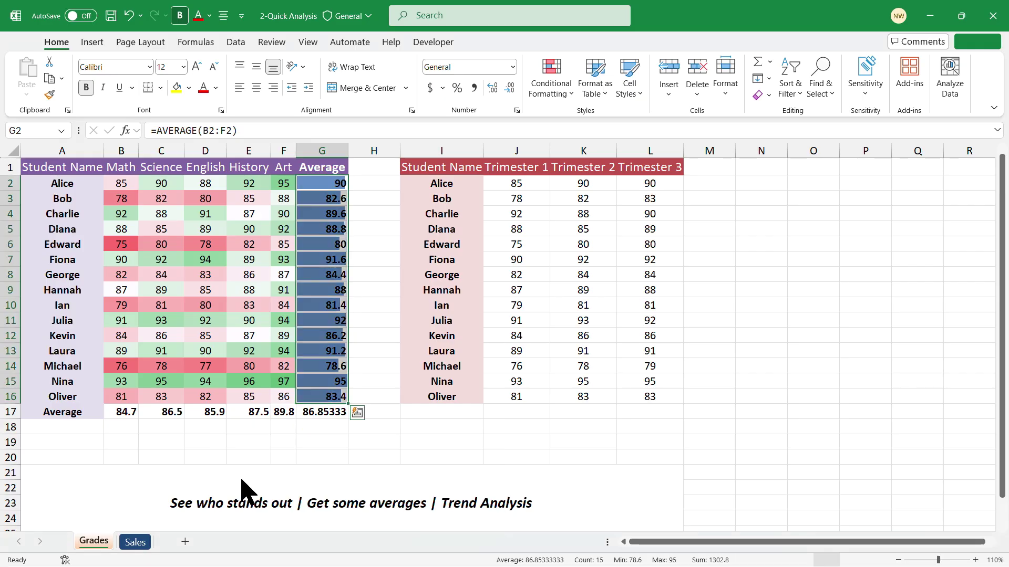
{"action": "left_click_drag", "start_coordinate": [346, 151], "coordinate": [381, 151]}
{"action": "left_click", "coordinate": [426, 284]}
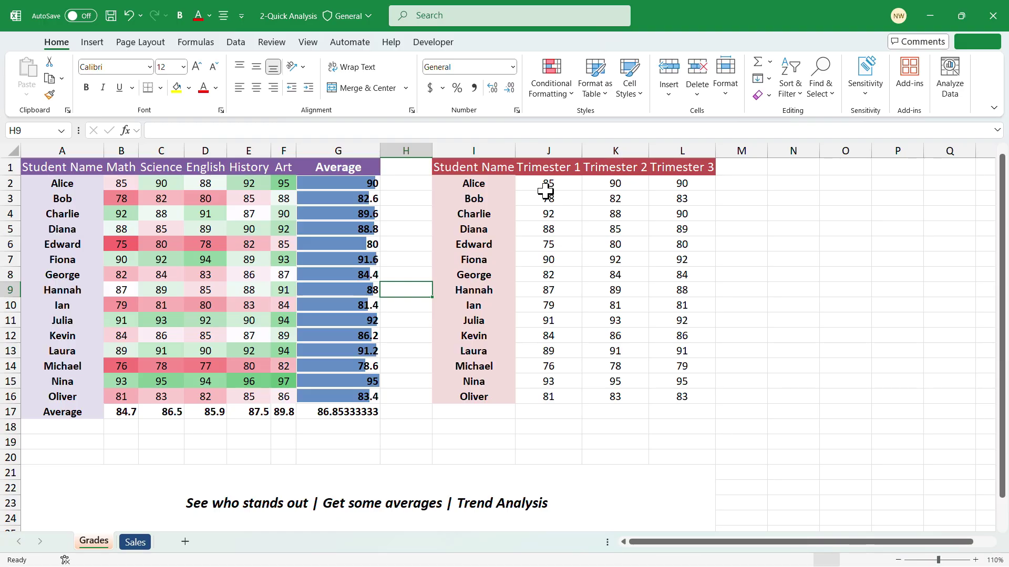
{"action": "left_click", "coordinate": [564, 184]}
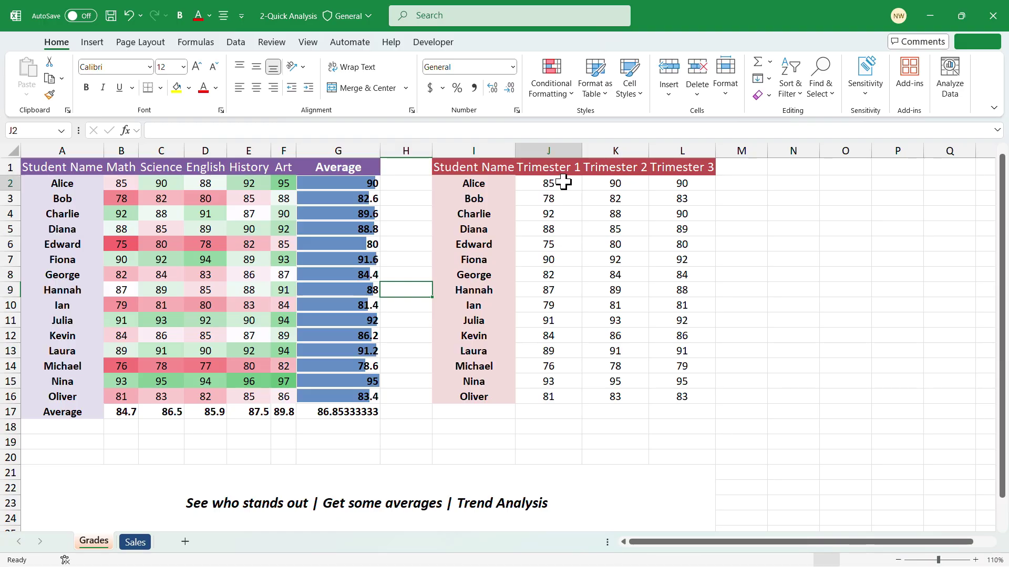
{"action": "left_click", "coordinate": [624, 183]}
{"action": "left_click", "coordinate": [675, 185]}
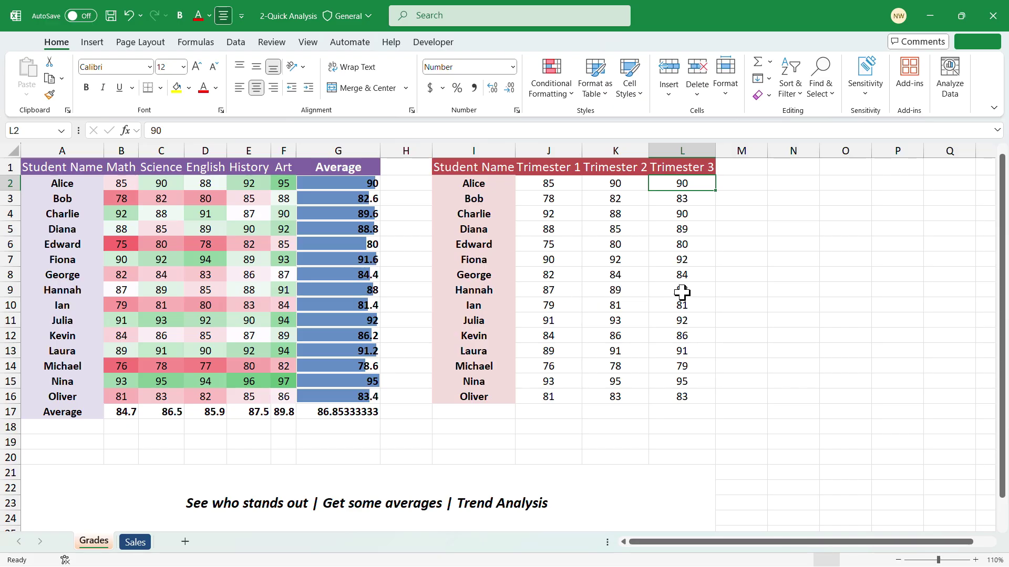
{"action": "left_click", "coordinate": [627, 244]}
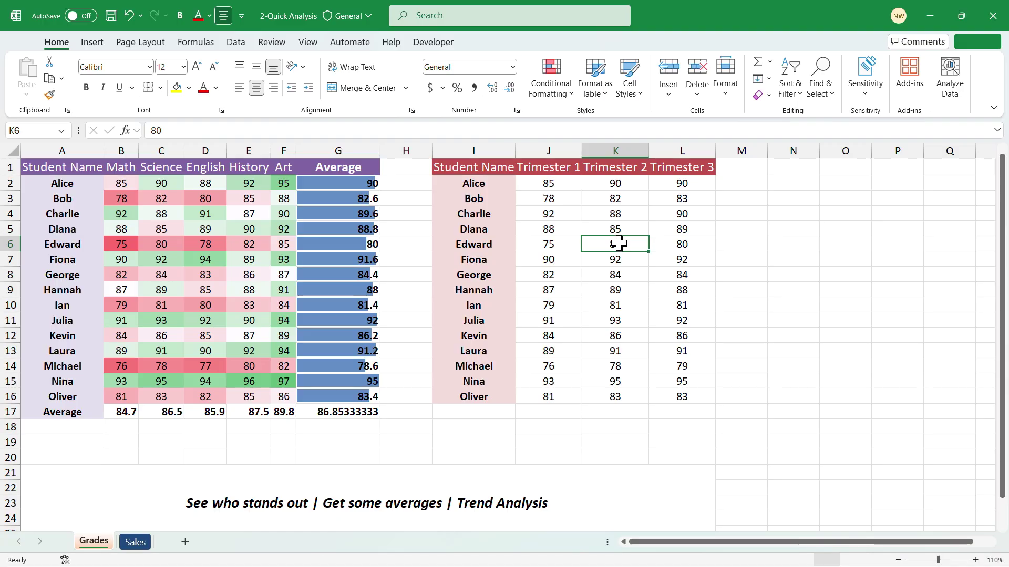
{"action": "right_click", "coordinate": [618, 244]}
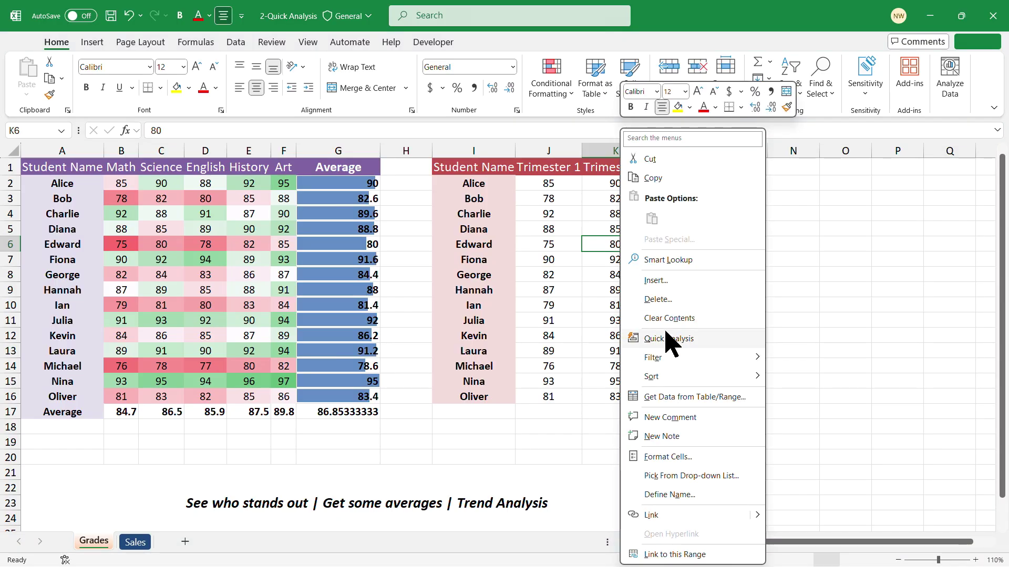
{"action": "left_click", "coordinate": [592, 258]}
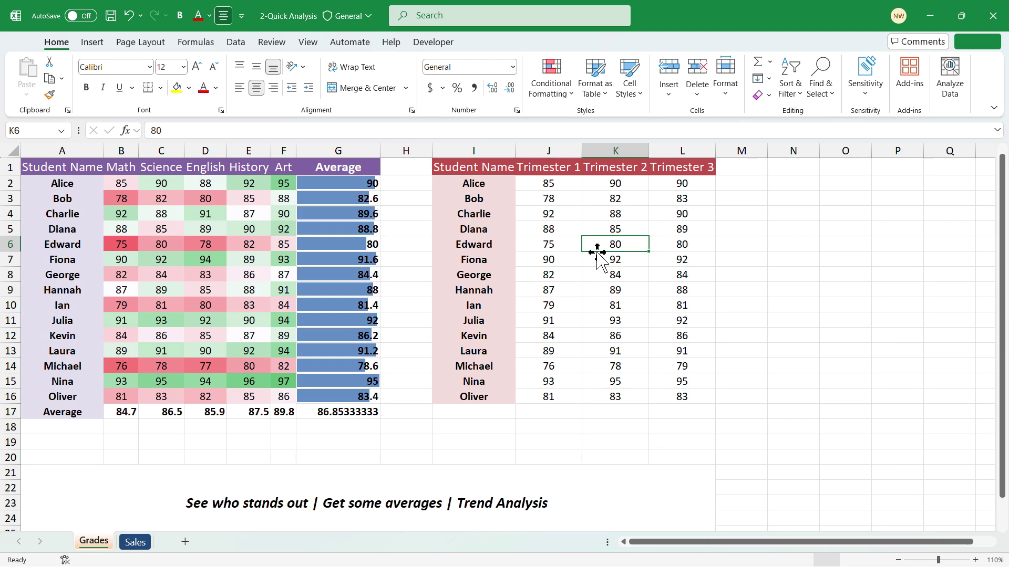
Add Line sparklines in column M for each student's trimester scores using Quick Analysis, and widen column M
{"action": "right_click", "coordinate": [622, 216]}
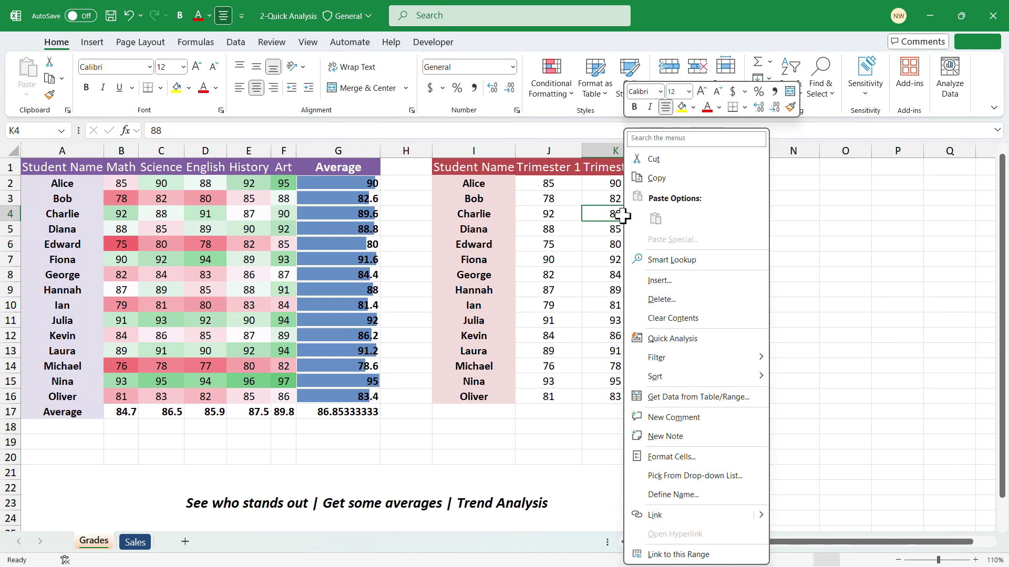
{"action": "left_click", "coordinate": [675, 338]}
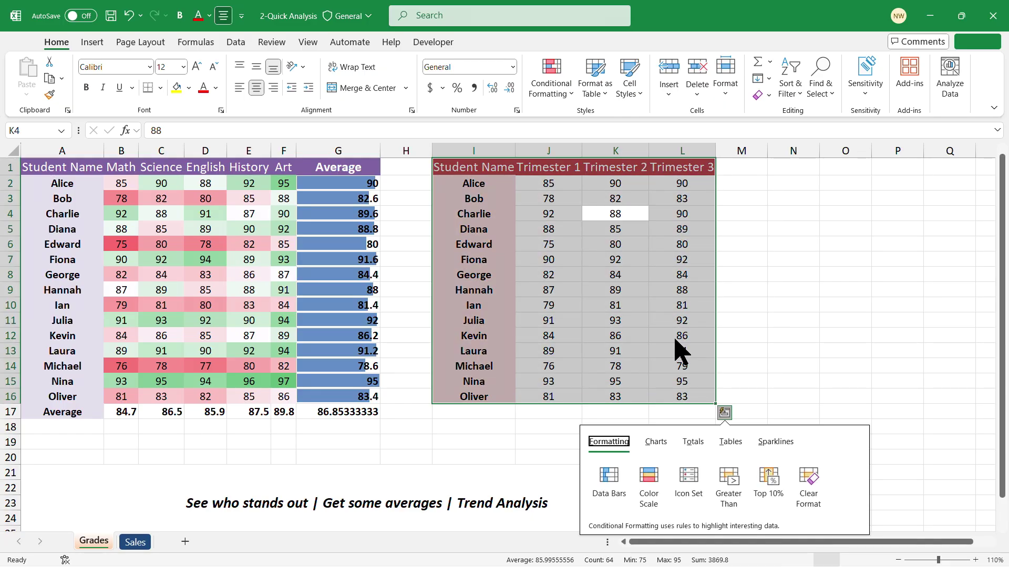
{"action": "left_click", "coordinate": [775, 444]}
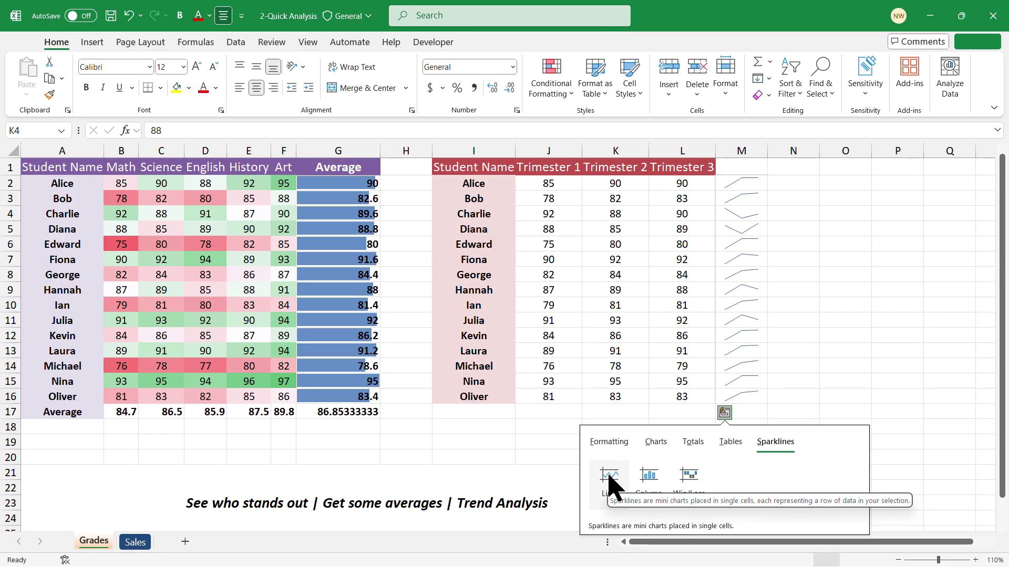
{"action": "left_click", "coordinate": [610, 478]}
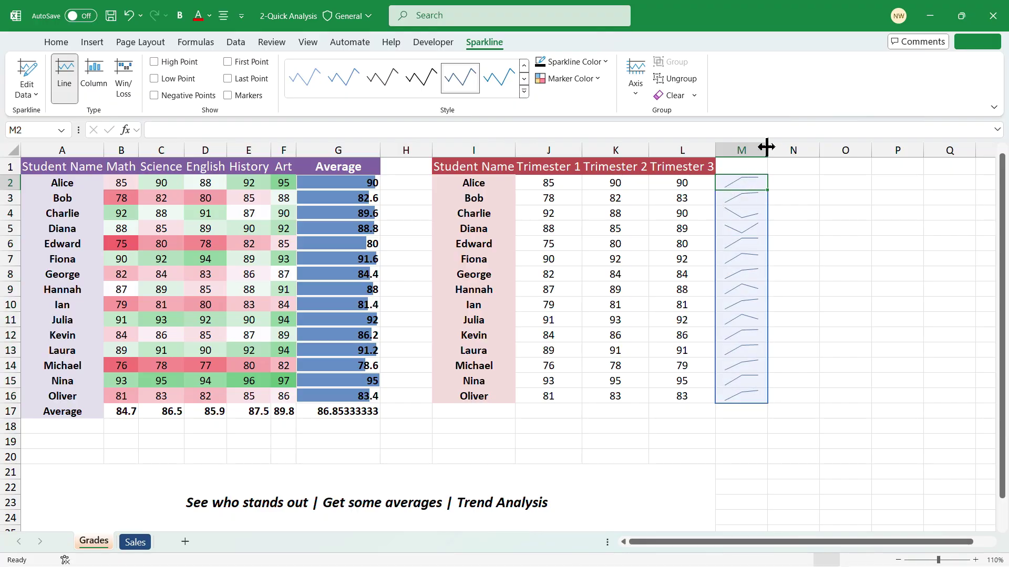
{"action": "left_click_drag", "start_coordinate": [767, 147], "coordinate": [819, 152]}
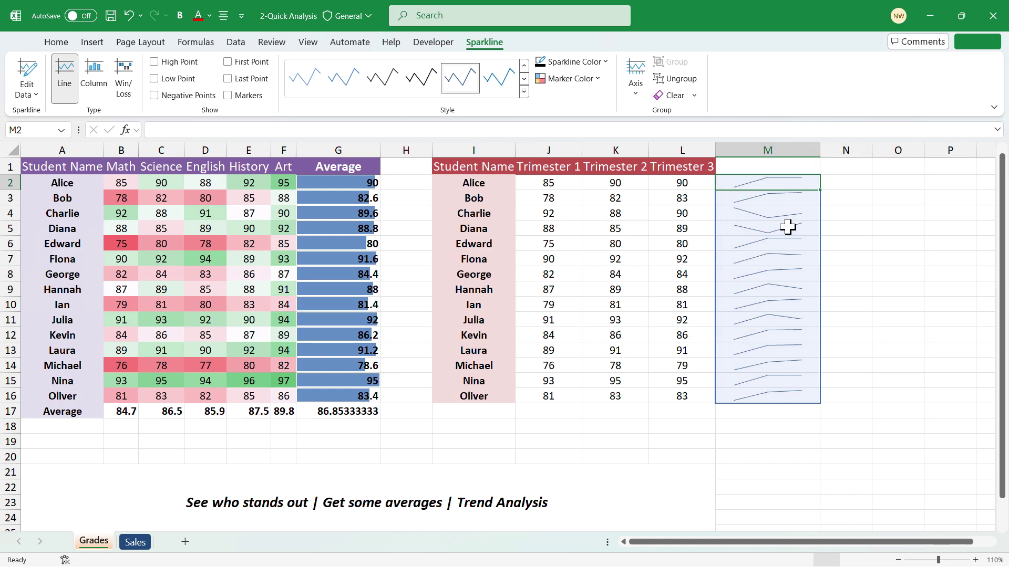
Apply a black style to the sparklines in M2:M16 and show their high and low points
{"action": "left_click", "coordinate": [382, 84]}
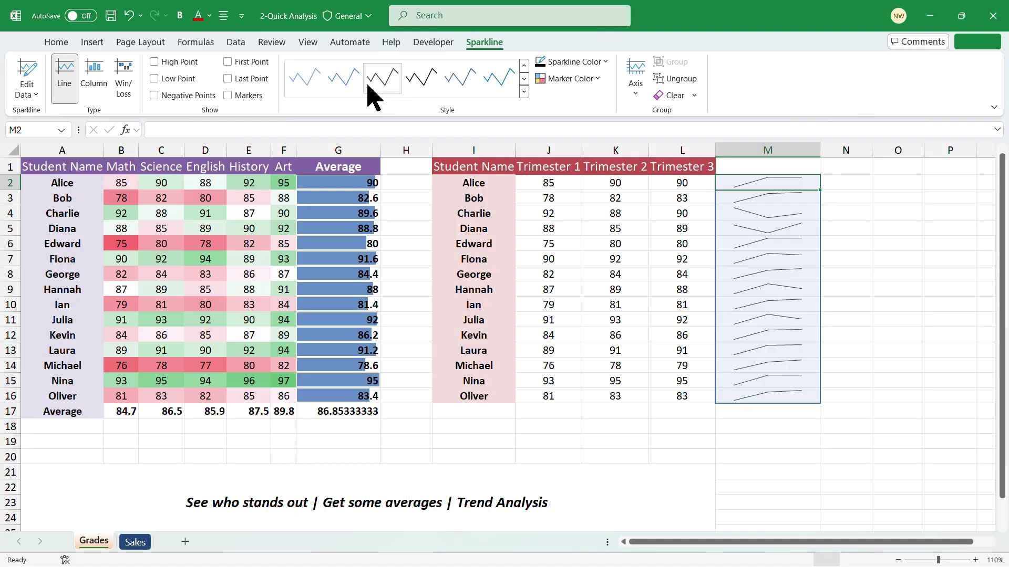
{"action": "left_click", "coordinate": [158, 61]}
{"action": "left_click", "coordinate": [851, 251]}
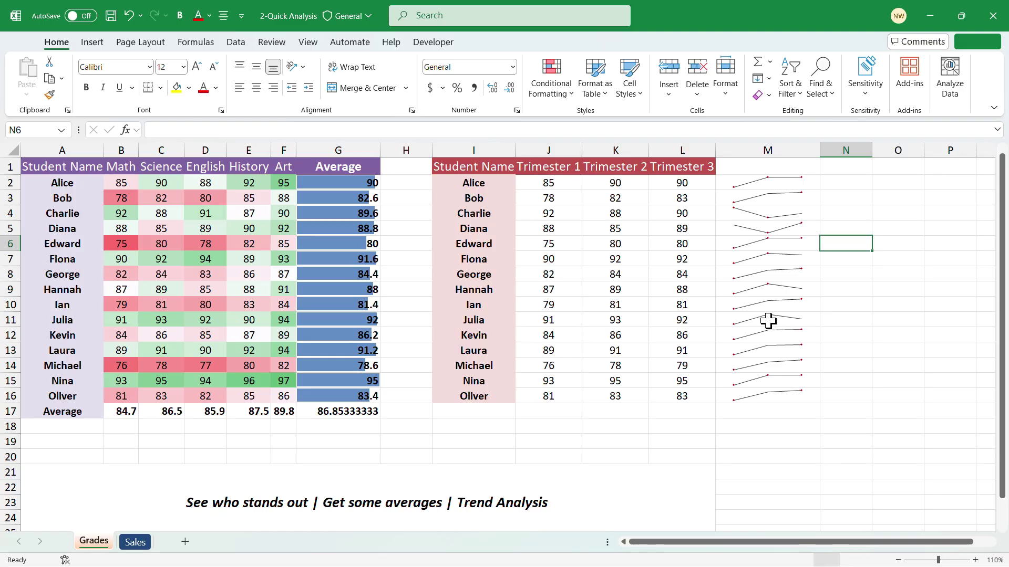
Compare the sparklines with the trimester scores and review the Quick Analysis Formatting and Charts options for the trimester table
{"action": "left_click_drag", "start_coordinate": [567, 320], "coordinate": [661, 321]}
{"action": "left_click", "coordinate": [652, 239]}
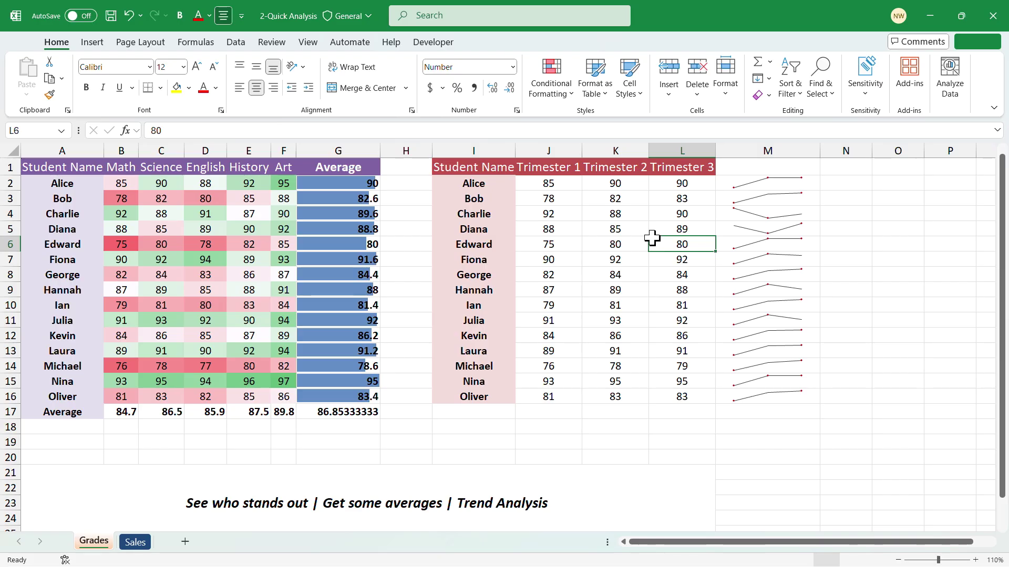
{"action": "left_click", "coordinate": [590, 256]}
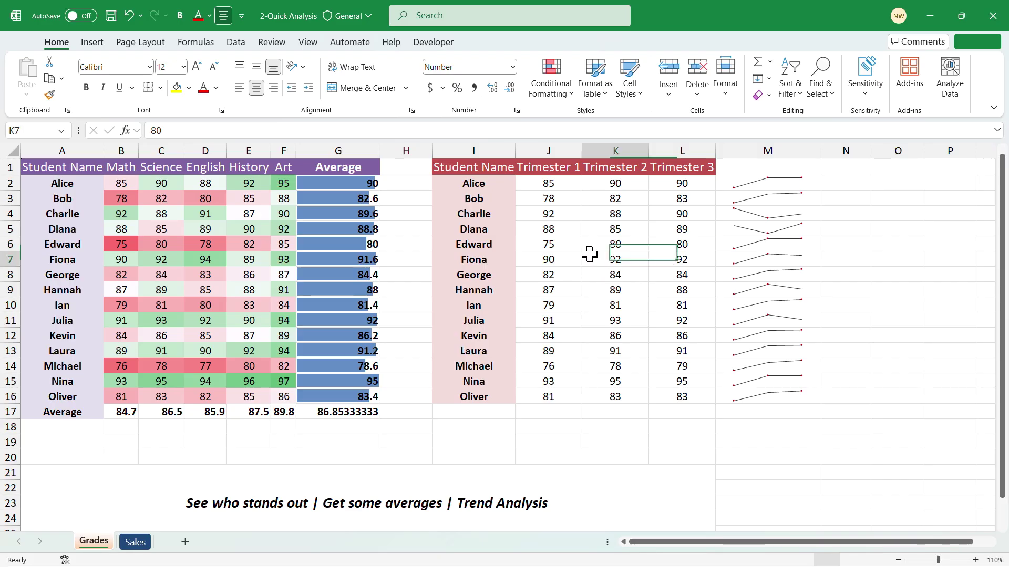
{"action": "left_click", "coordinate": [573, 233]}
{"action": "right_click", "coordinate": [573, 231]}
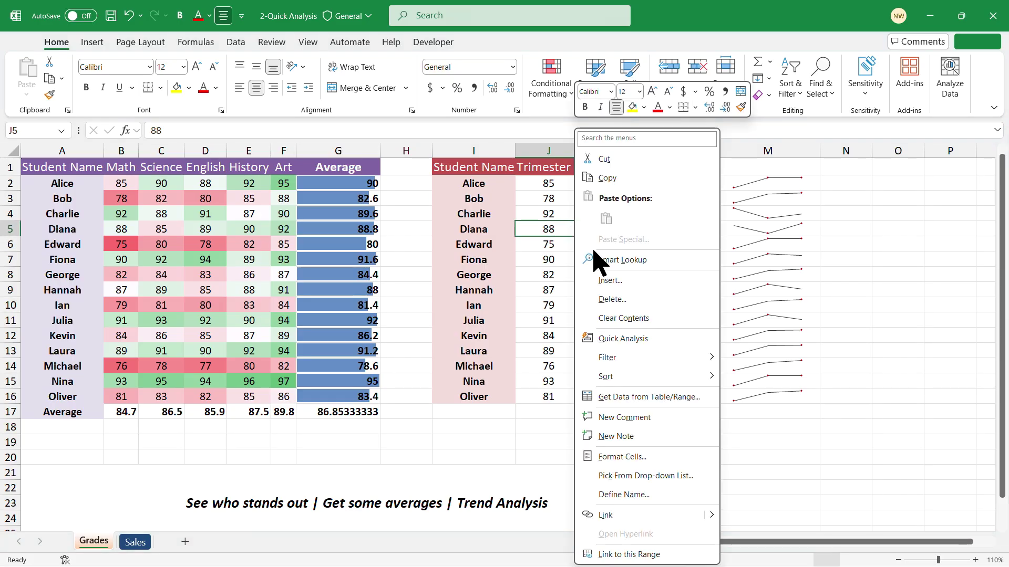
{"action": "left_click", "coordinate": [631, 338]}
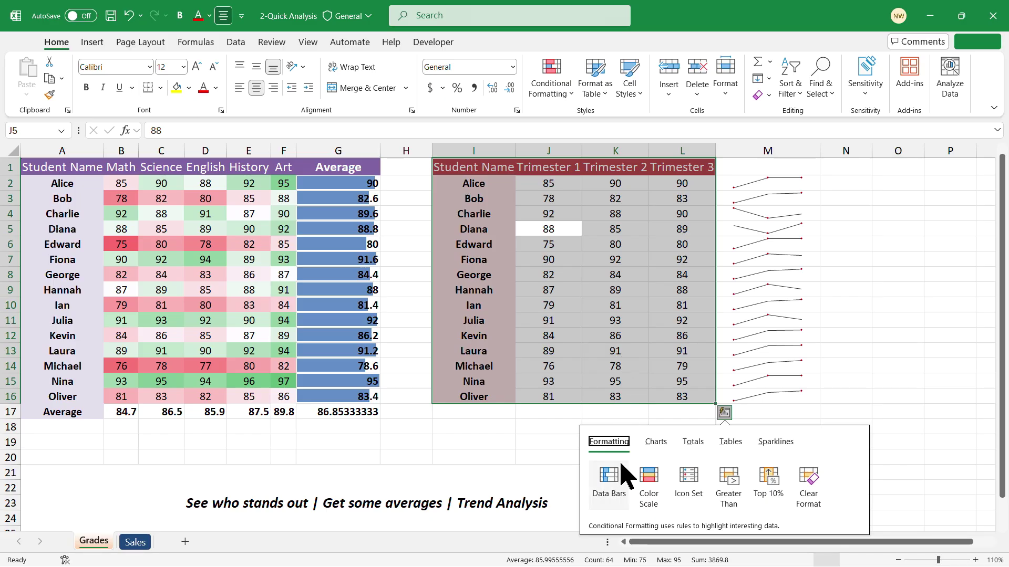
{"action": "left_click", "coordinate": [656, 443]}
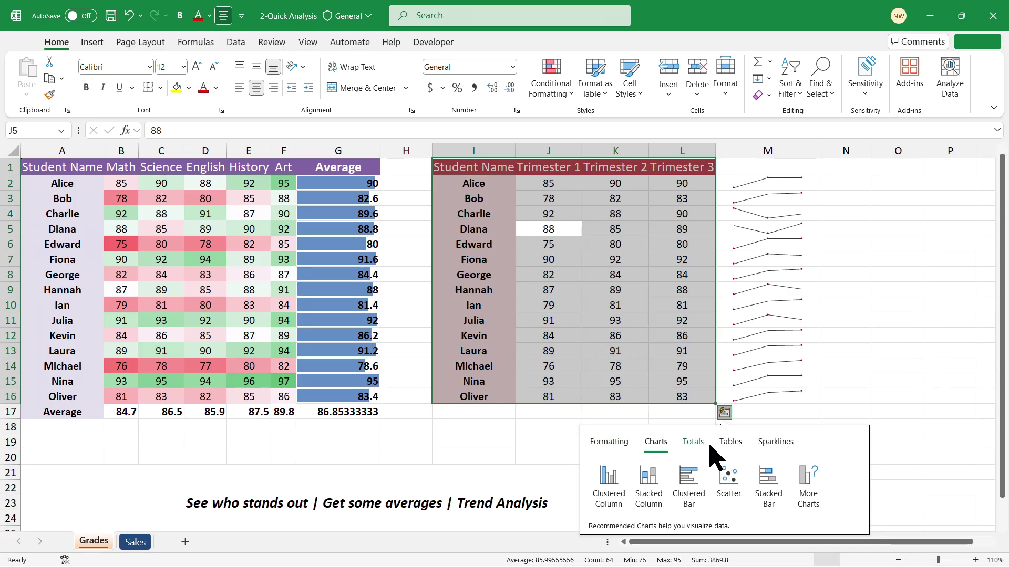
{"action": "left_click", "coordinate": [574, 301]}
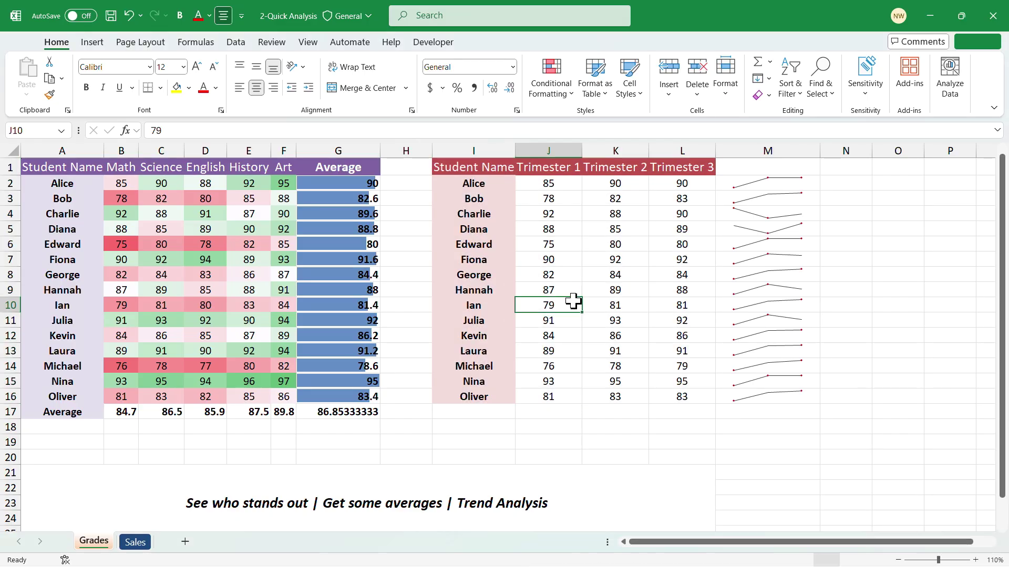
{"action": "right_click", "coordinate": [599, 243]}
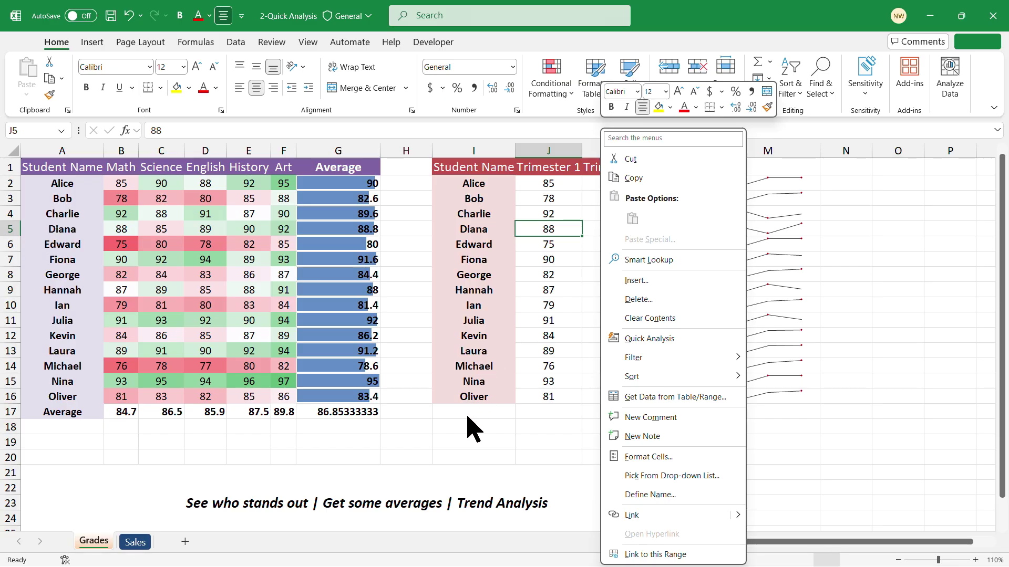
{"action": "key", "text": "Escape"}
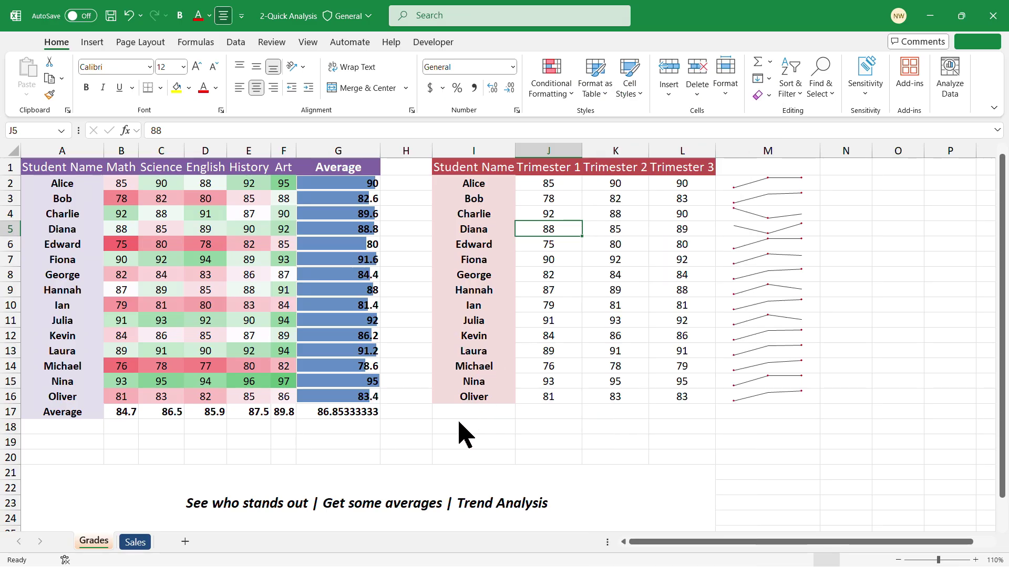
On the Sales sheet, add a row of Q1 to Q4 totals in row 17 using the Sum total of Quick Analysis
{"action": "left_click", "coordinate": [138, 542]}
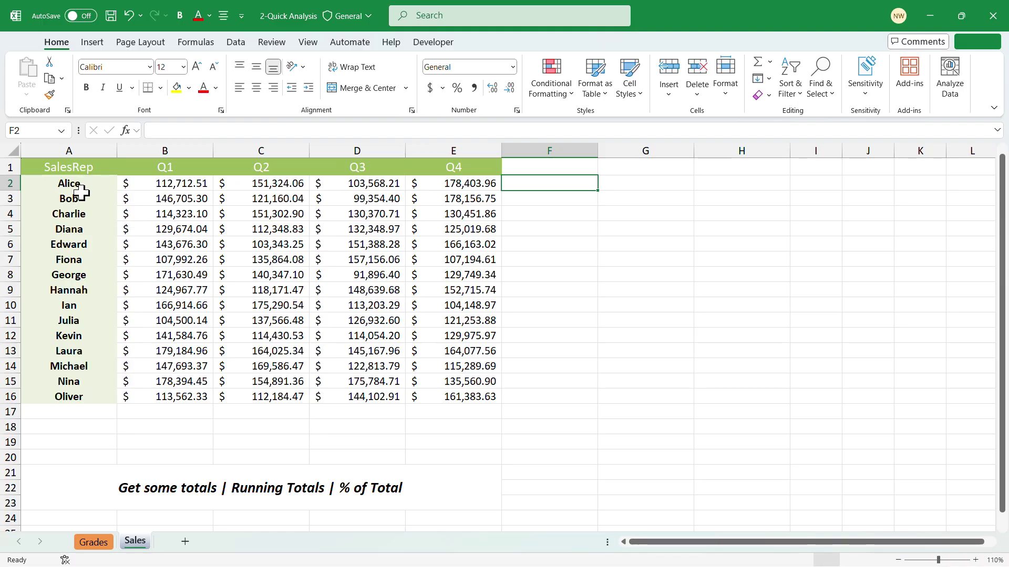
{"action": "left_click", "coordinate": [179, 182]}
{"action": "left_click", "coordinate": [265, 183]}
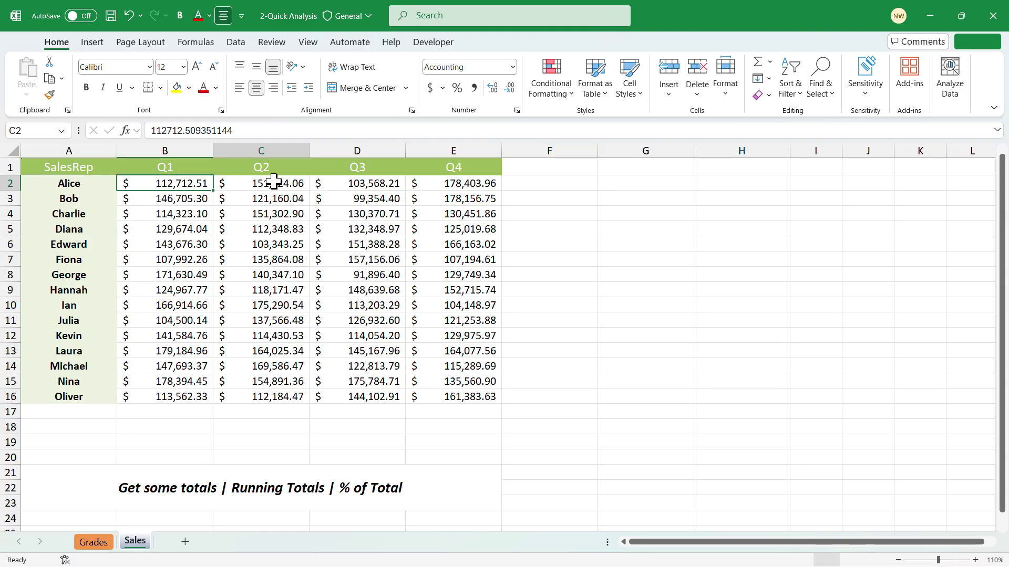
{"action": "left_click", "coordinate": [378, 183]}
{"action": "left_click", "coordinate": [471, 183]}
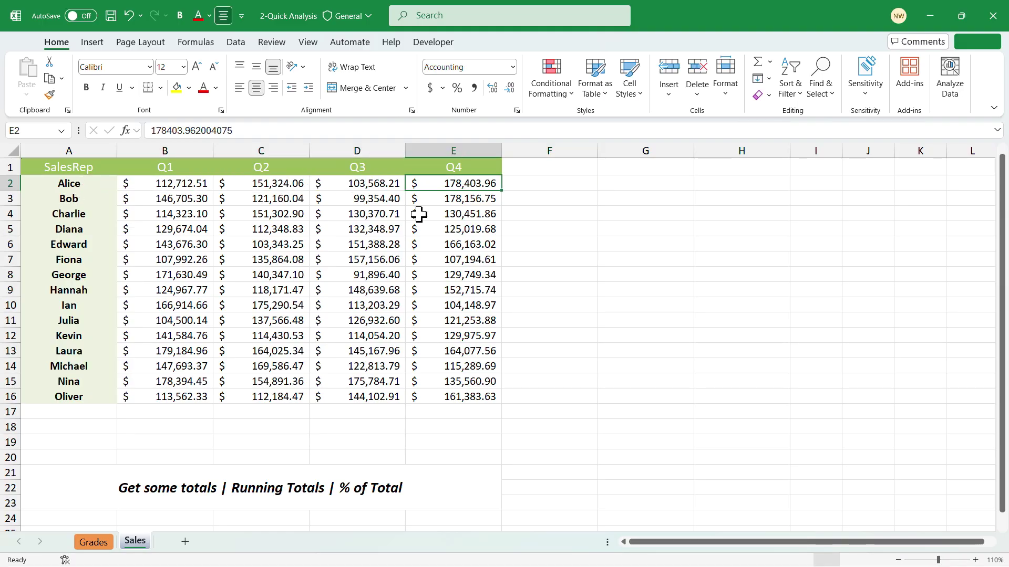
{"action": "right_click", "coordinate": [282, 259]}
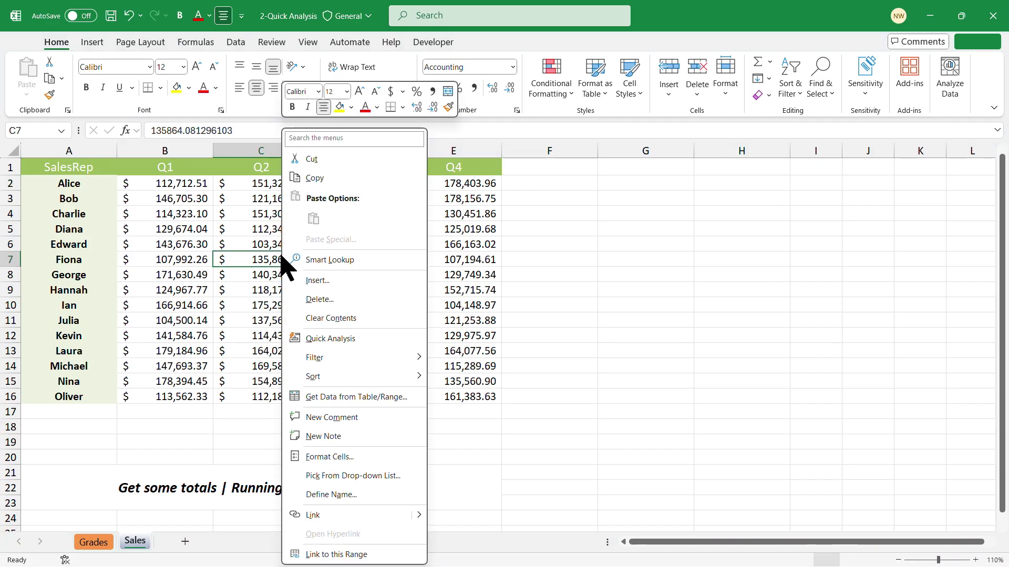
{"action": "left_click", "coordinate": [330, 338]}
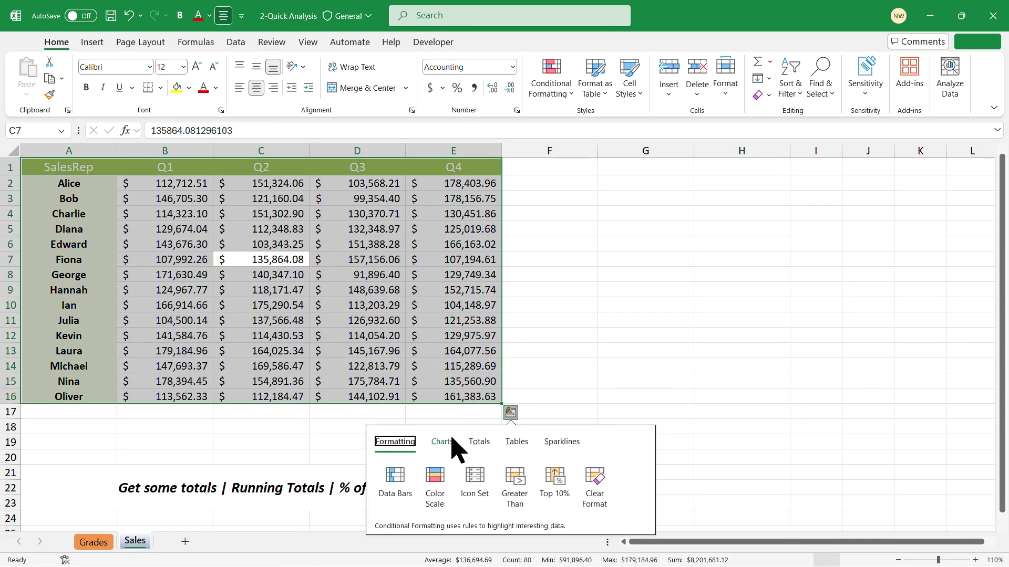
{"action": "left_click", "coordinate": [479, 446]}
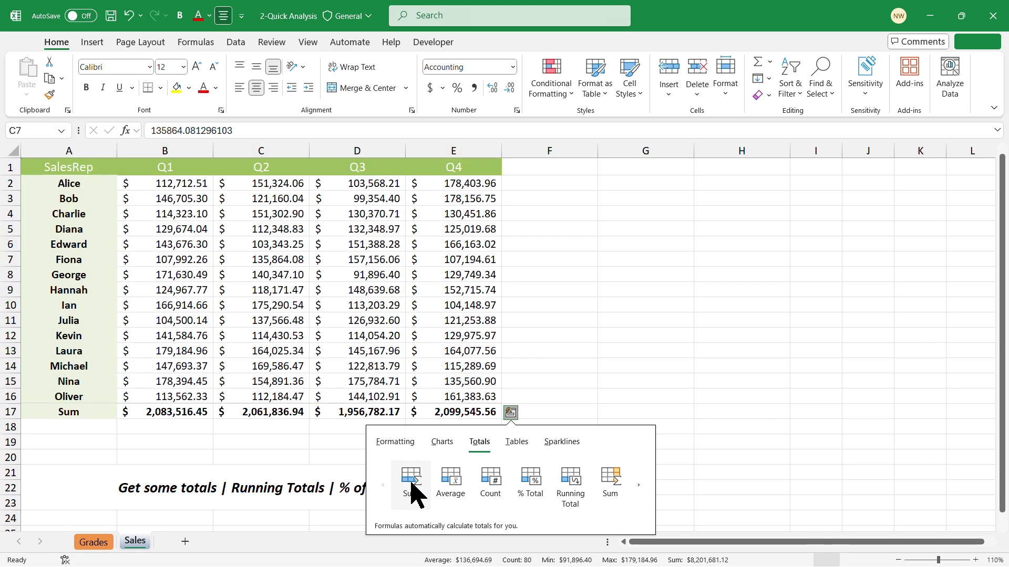
{"action": "left_click", "coordinate": [411, 482]}
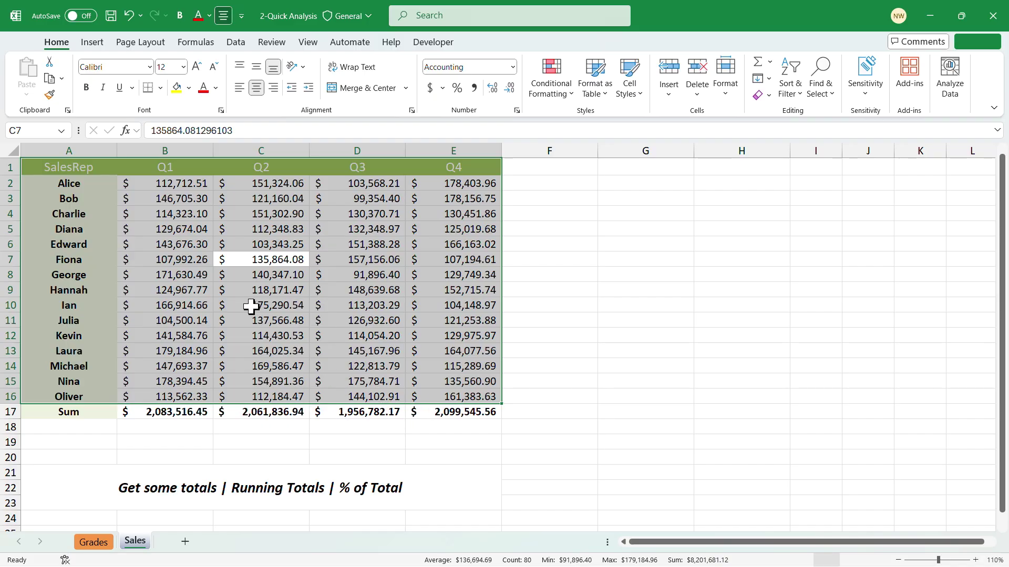
{"action": "right_click", "coordinate": [247, 291]}
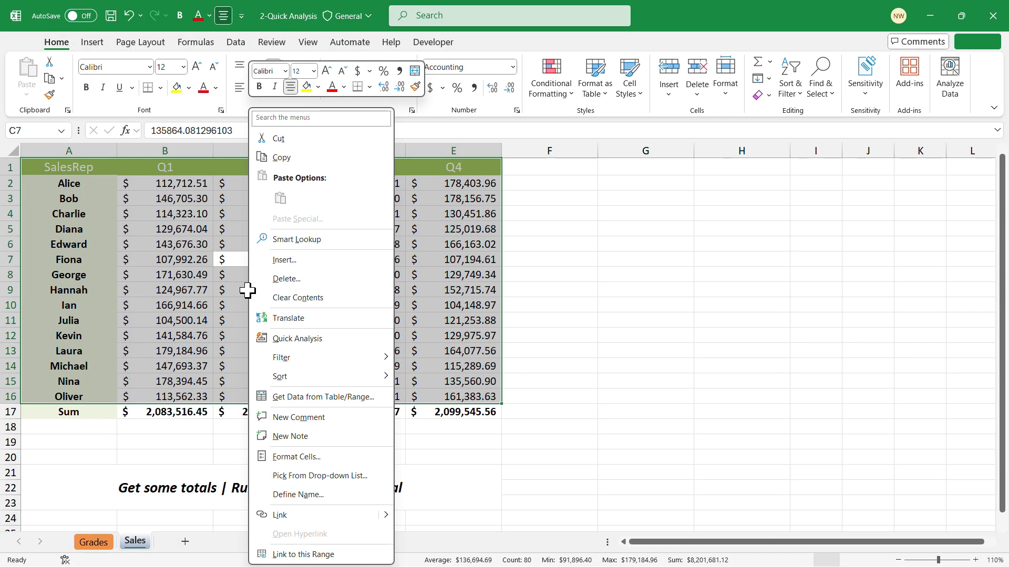
{"action": "left_click", "coordinate": [315, 339]}
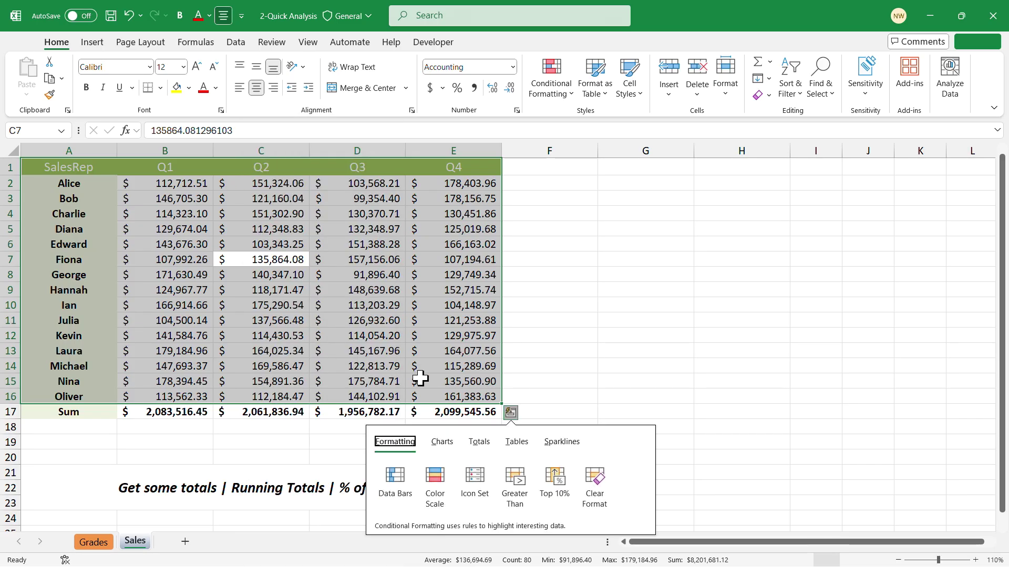
{"action": "left_click", "coordinate": [479, 443]}
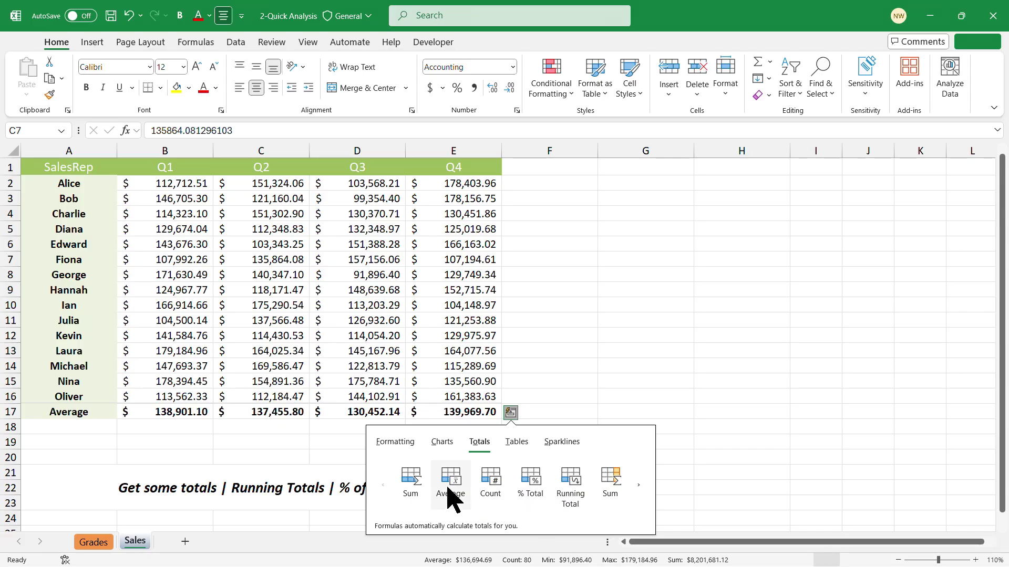
{"action": "left_click", "coordinate": [410, 483]}
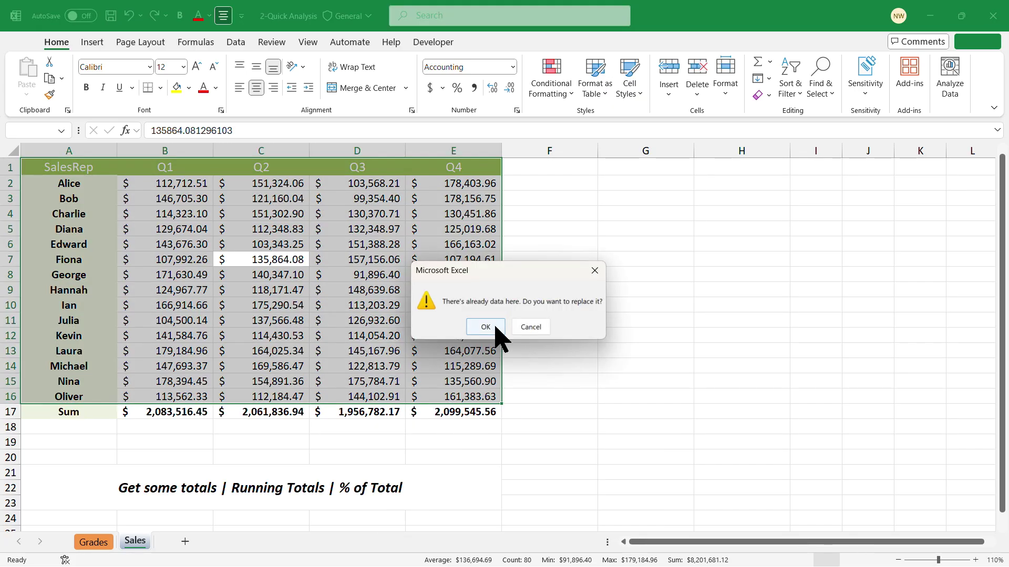
{"action": "left_click", "coordinate": [532, 329]}
{"action": "left_click", "coordinate": [412, 273]}
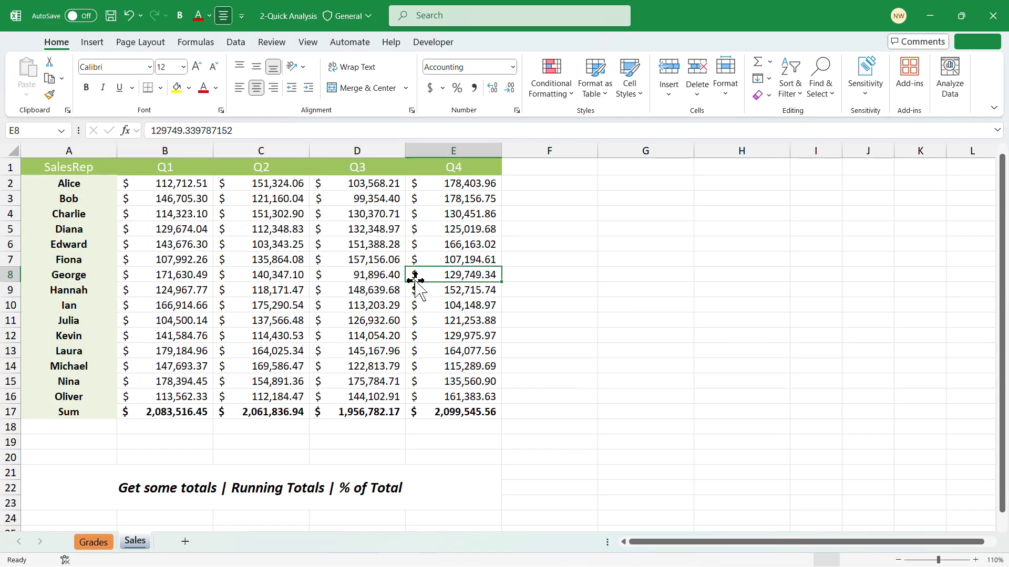
{"action": "left_click", "coordinate": [648, 431]}
Add a Sum column in column F totaling each sales rep's quarters with Quick Analysis, and check the formulas in F2, F17 and E17
{"action": "left_click", "coordinate": [380, 319]}
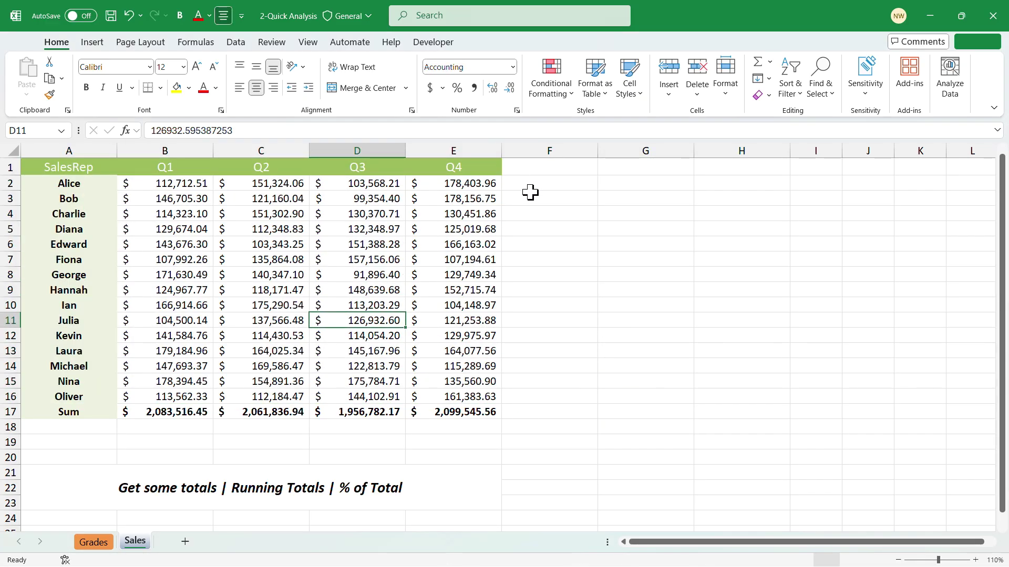
{"action": "right_click", "coordinate": [364, 322]}
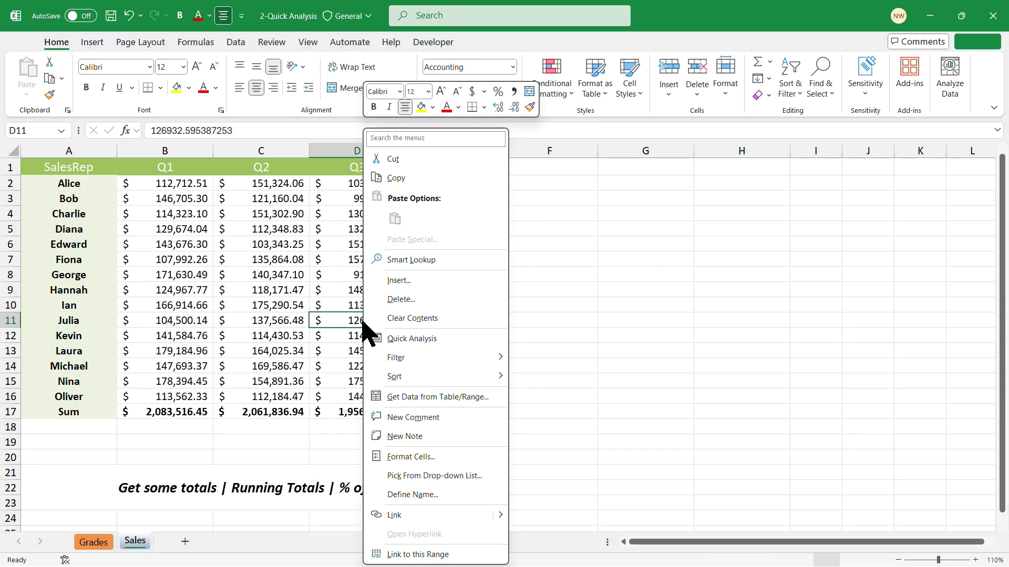
{"action": "left_click", "coordinate": [386, 338]}
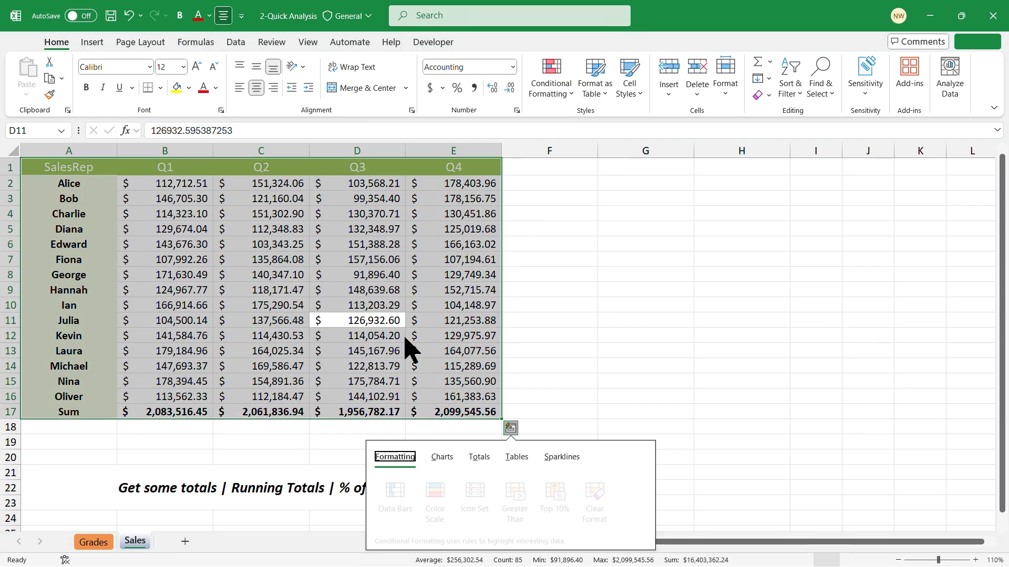
{"action": "left_click", "coordinate": [478, 458]}
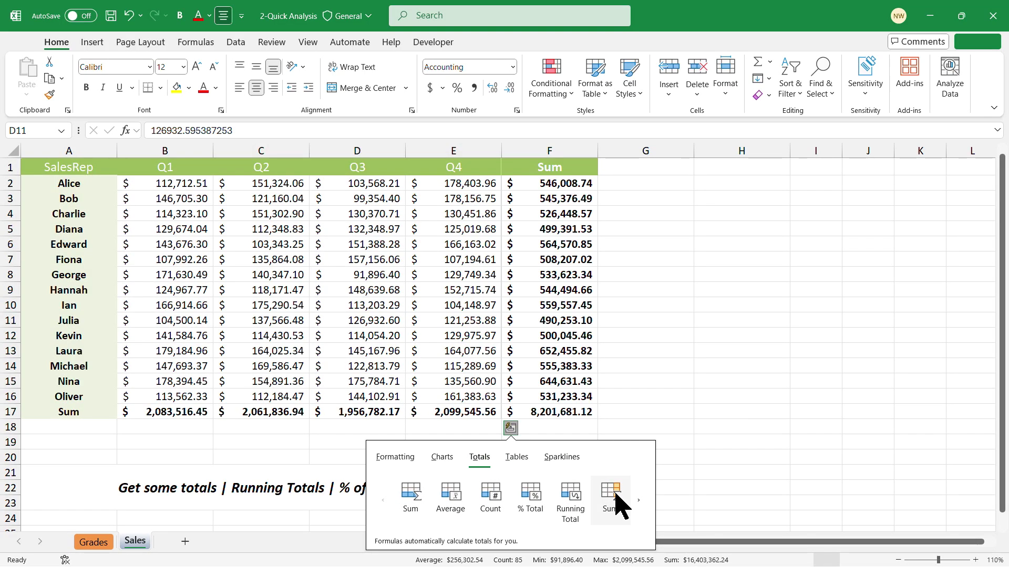
{"action": "left_click", "coordinate": [616, 495]}
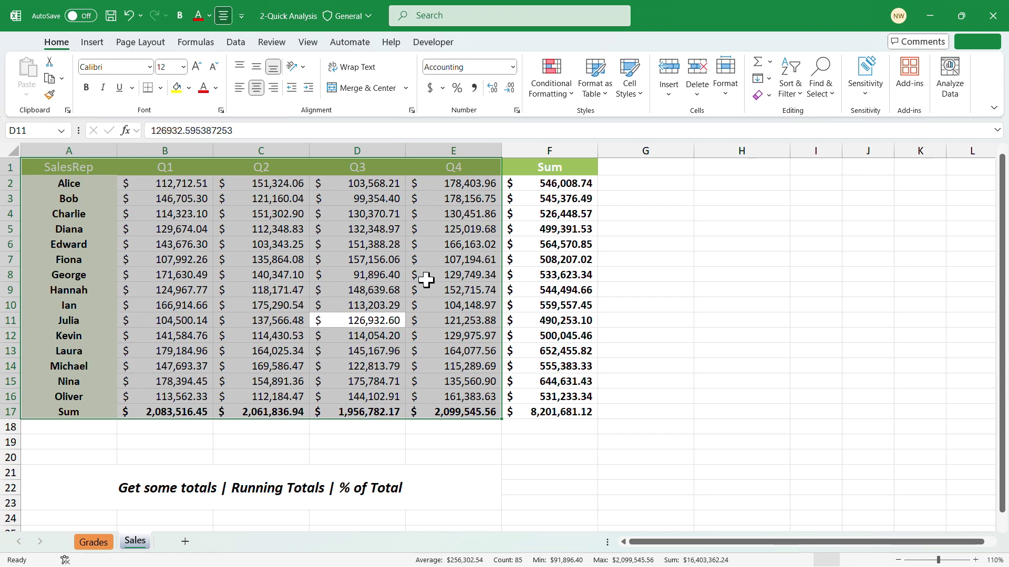
{"action": "left_click", "coordinate": [567, 185]}
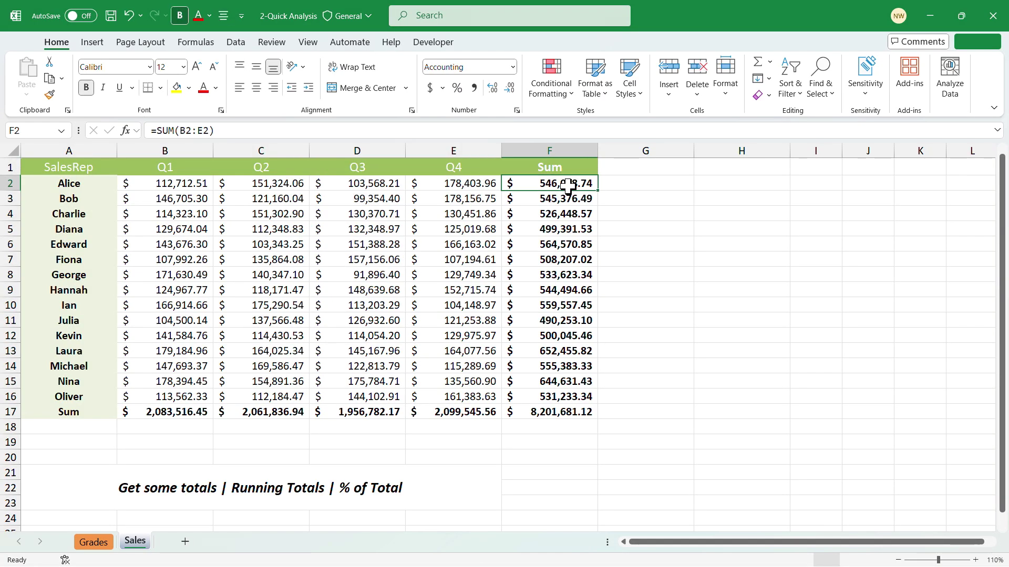
{"action": "left_click", "coordinate": [558, 413]}
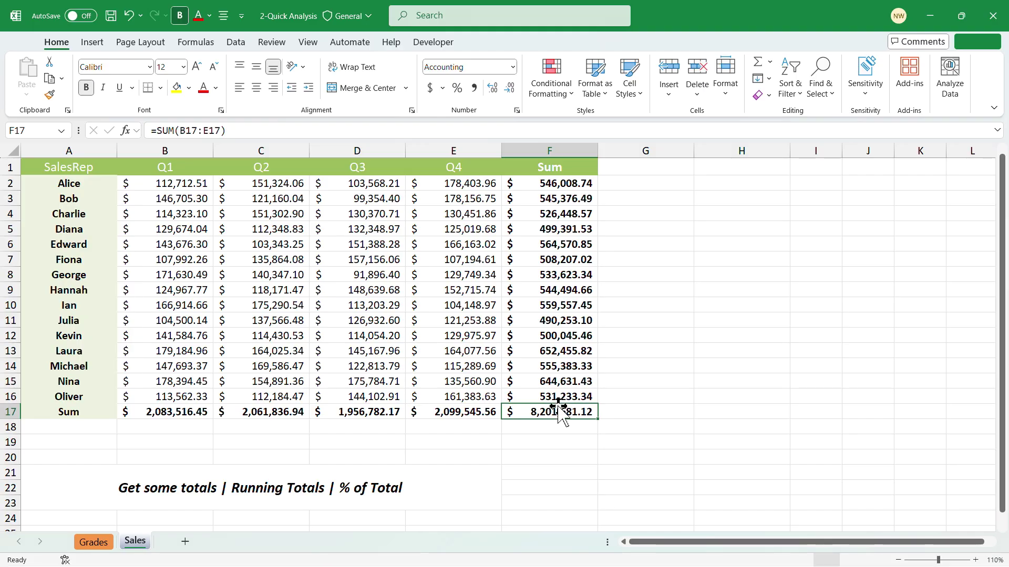
{"action": "left_click", "coordinate": [465, 413]}
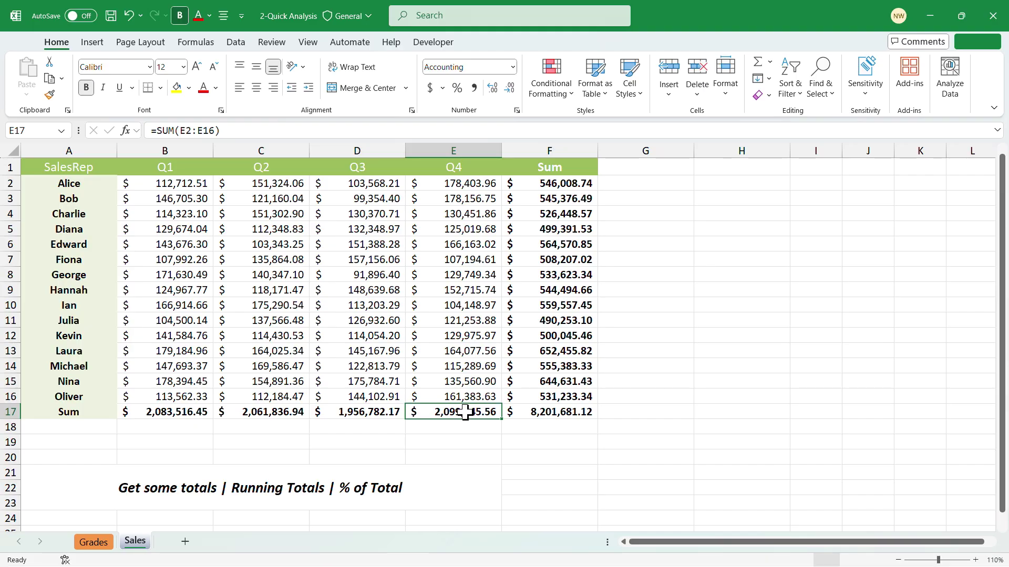
{"action": "left_click", "coordinate": [741, 429]}
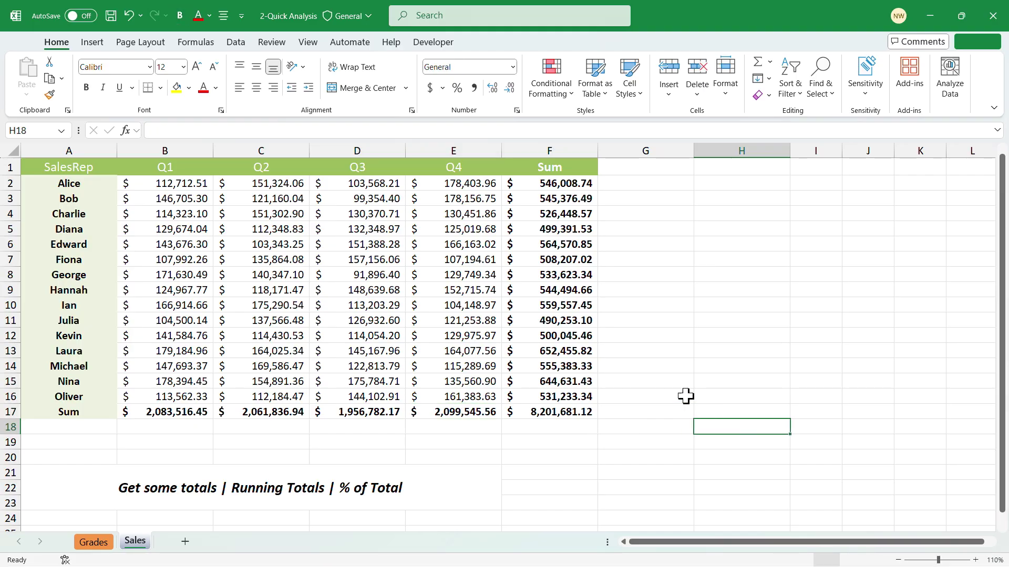
Preview a Running Total row below the Sum row with the Quick Analysis totals, without applying it
{"action": "left_click", "coordinate": [446, 274]}
{"action": "right_click", "coordinate": [445, 271]}
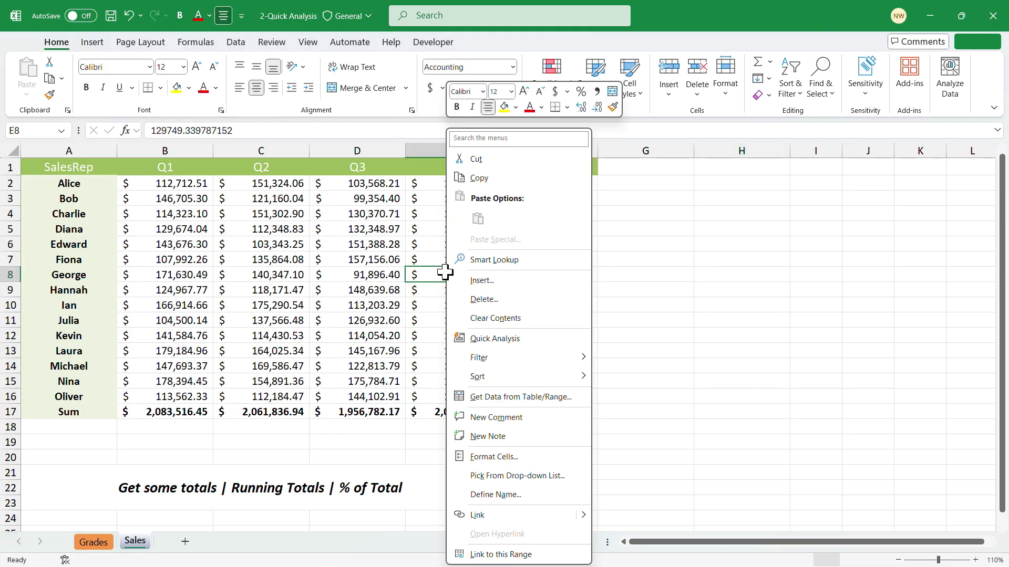
{"action": "left_click", "coordinate": [490, 339]}
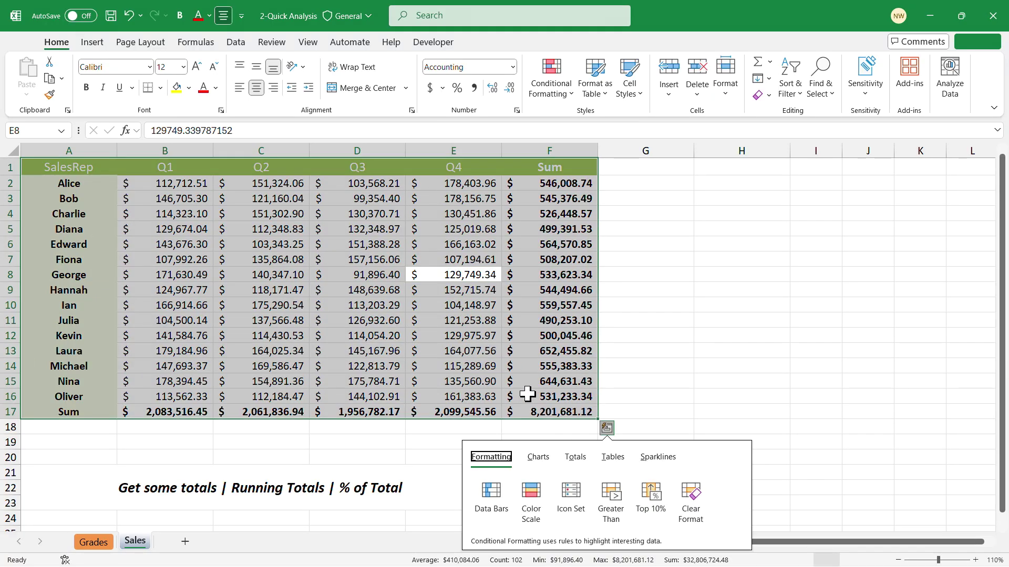
{"action": "left_click", "coordinate": [583, 457]}
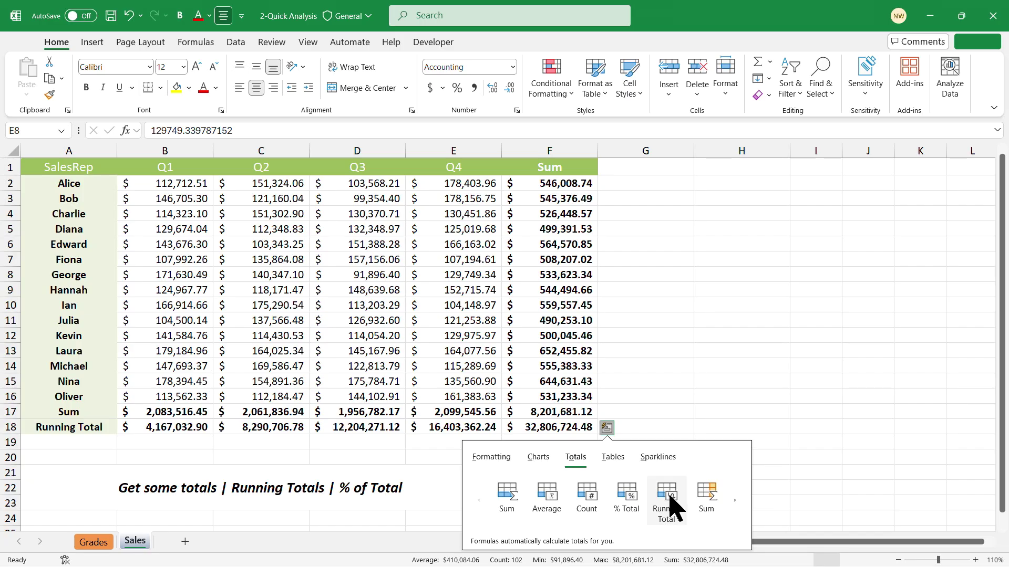
{"action": "left_click", "coordinate": [389, 380]}
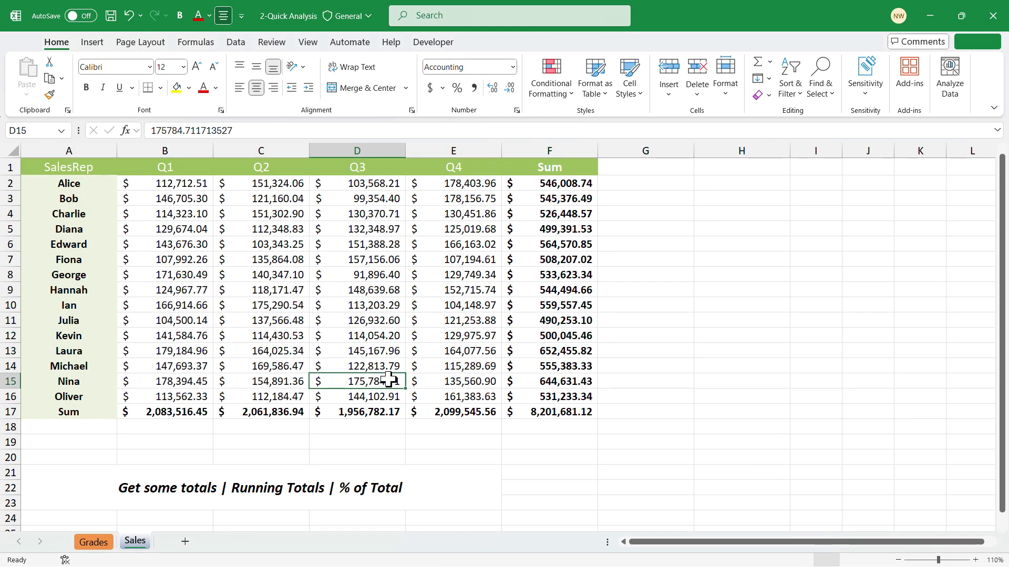
Add a % Total column in column G for the sales reps using the column version of the Quick Analysis totals
{"action": "left_click", "coordinate": [453, 230]}
{"action": "right_click", "coordinate": [458, 234]}
{"action": "left_click", "coordinate": [522, 339]}
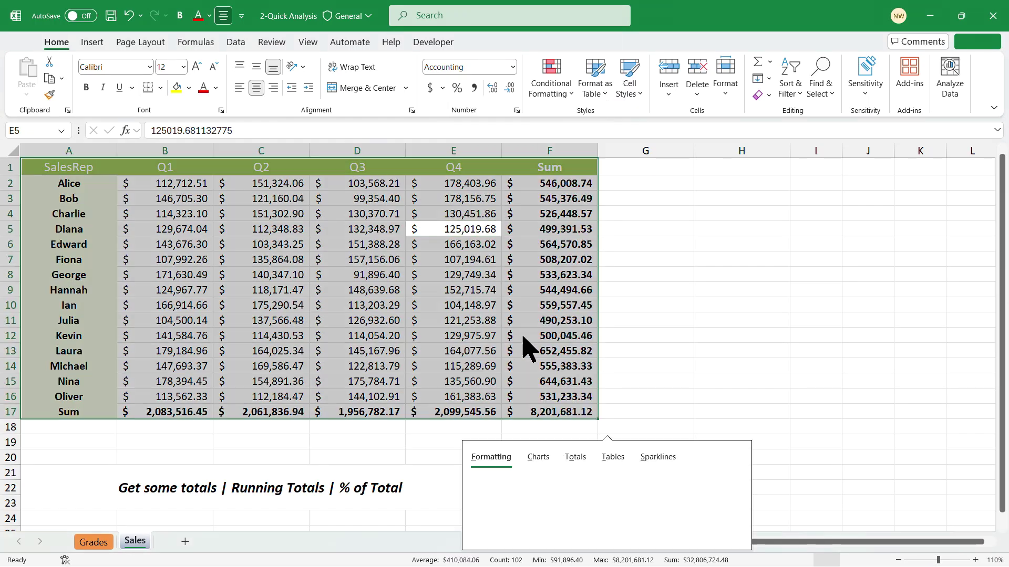
{"action": "left_click", "coordinate": [576, 459]}
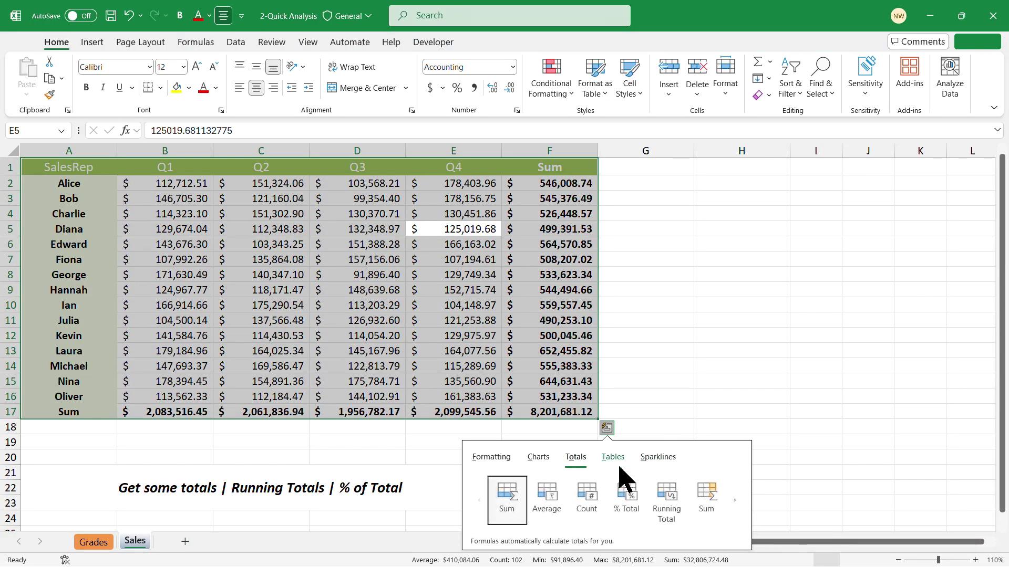
{"action": "left_click", "coordinate": [736, 505]}
{"action": "left_click", "coordinate": [734, 501]}
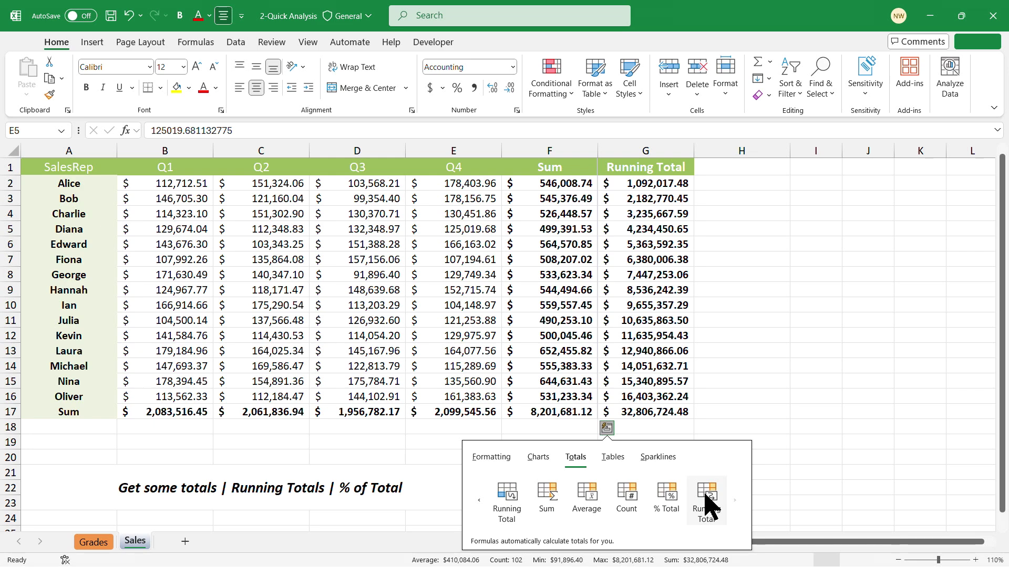
{"action": "left_click", "coordinate": [670, 507]}
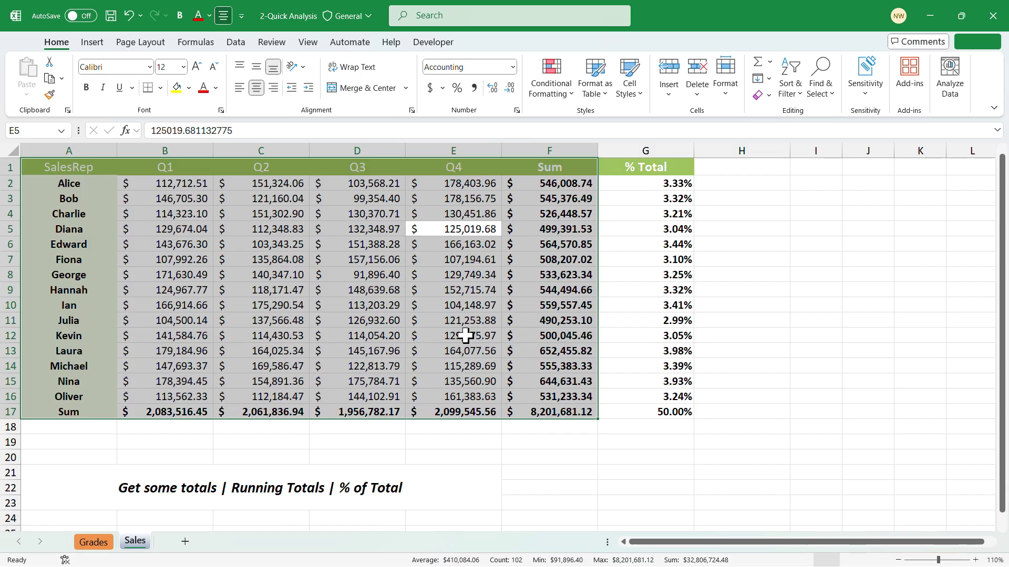
Add a % Total row in row 18 below the Sum row using the Quick Analysis totals
{"action": "left_click", "coordinate": [383, 305]}
{"action": "right_click", "coordinate": [382, 305]}
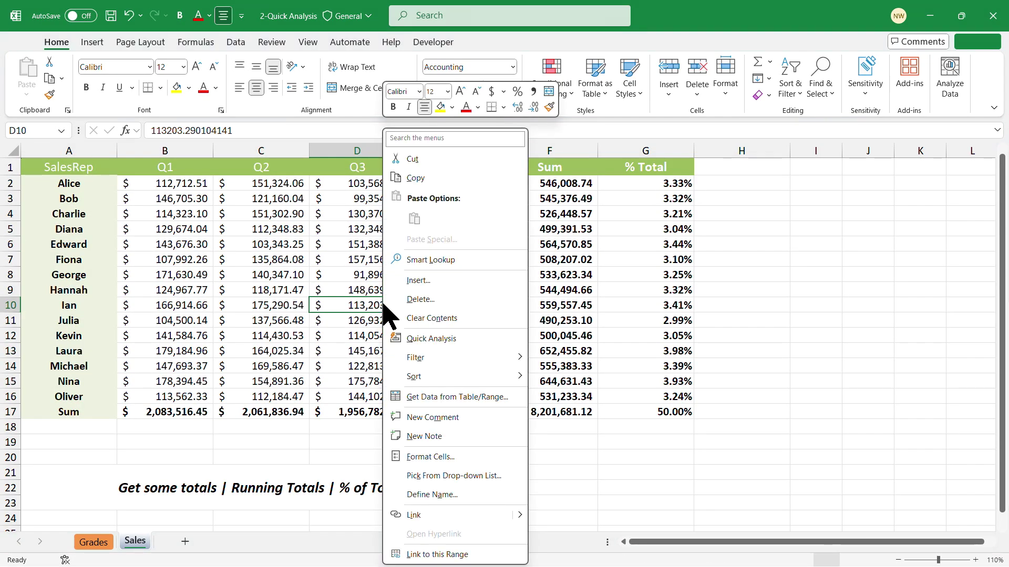
{"action": "left_click", "coordinate": [470, 339]}
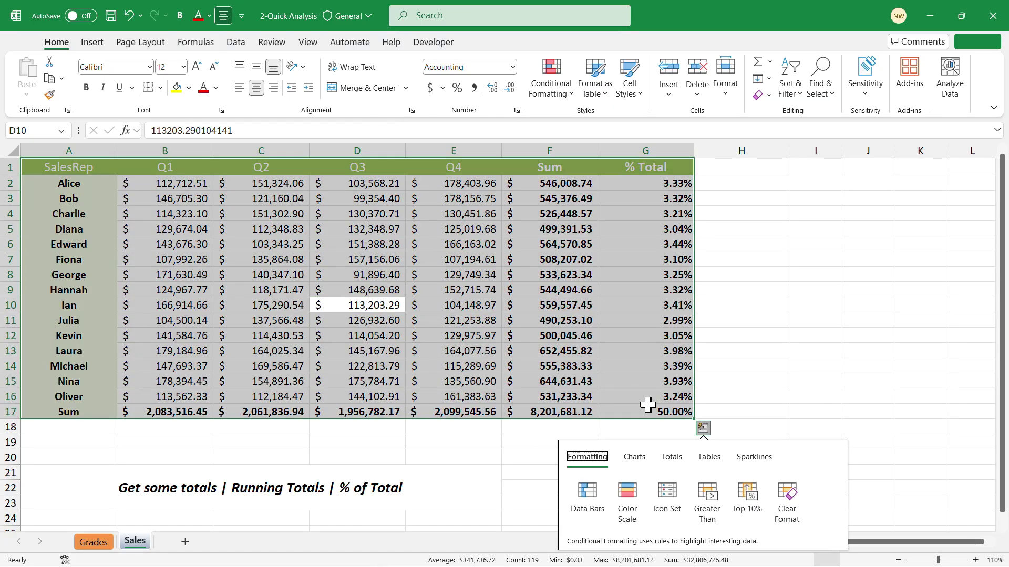
{"action": "left_click", "coordinate": [675, 457]}
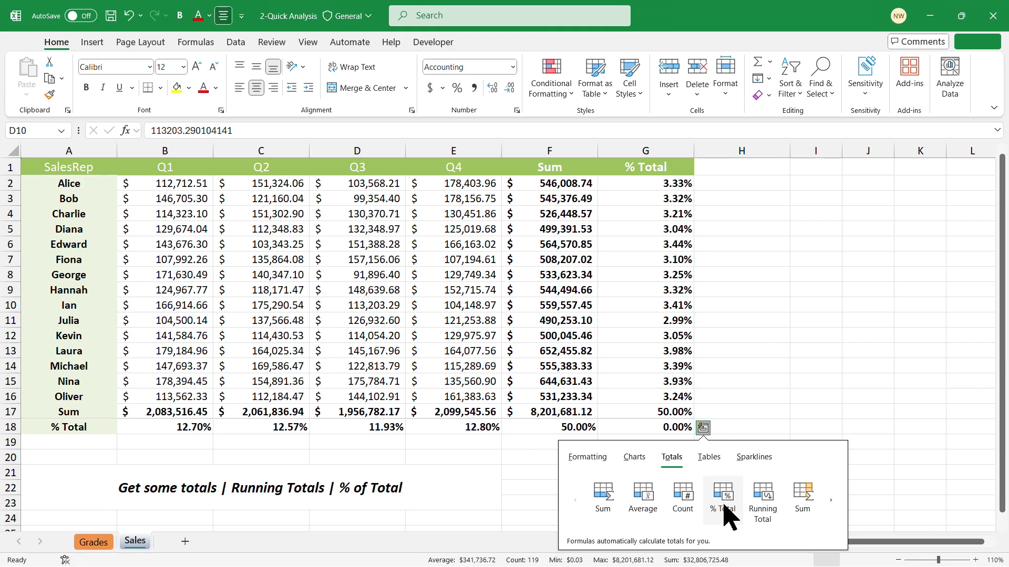
{"action": "left_click", "coordinate": [724, 499]}
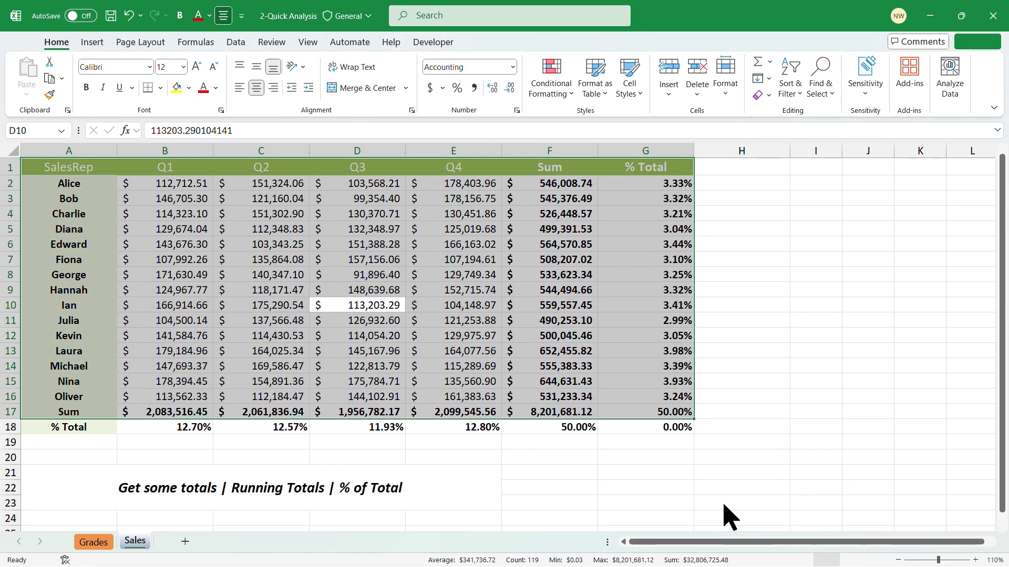
Undo the Sum and % Total rows and columns added to the Sales table
{"action": "left_click", "coordinate": [261, 336]}
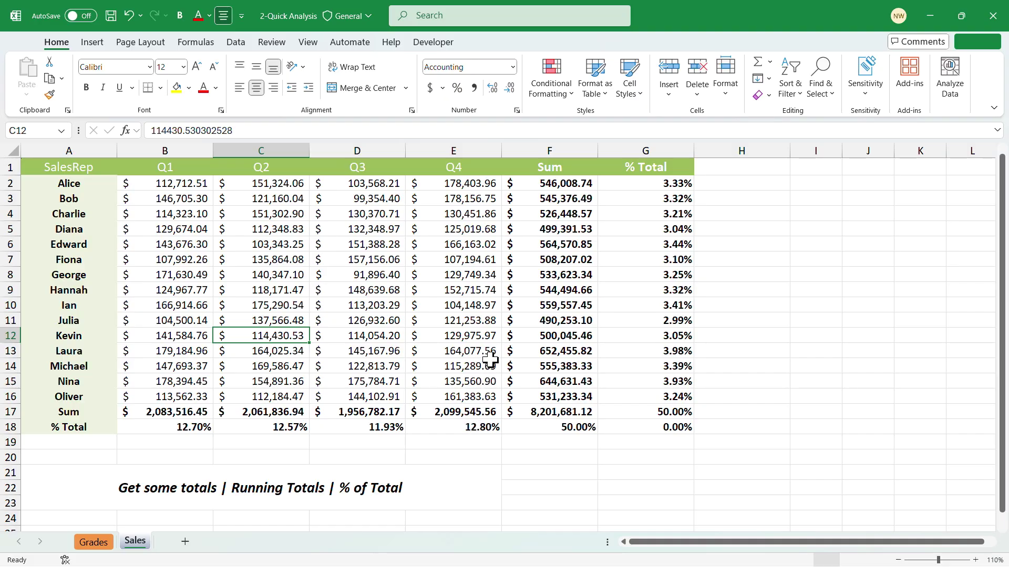
{"action": "left_click", "coordinate": [441, 320]}
{"action": "key", "text": "ctrl+z"}
{"action": "key", "text": "ctrl+z"}
{"action": "key", "text": "ctrl+z"}
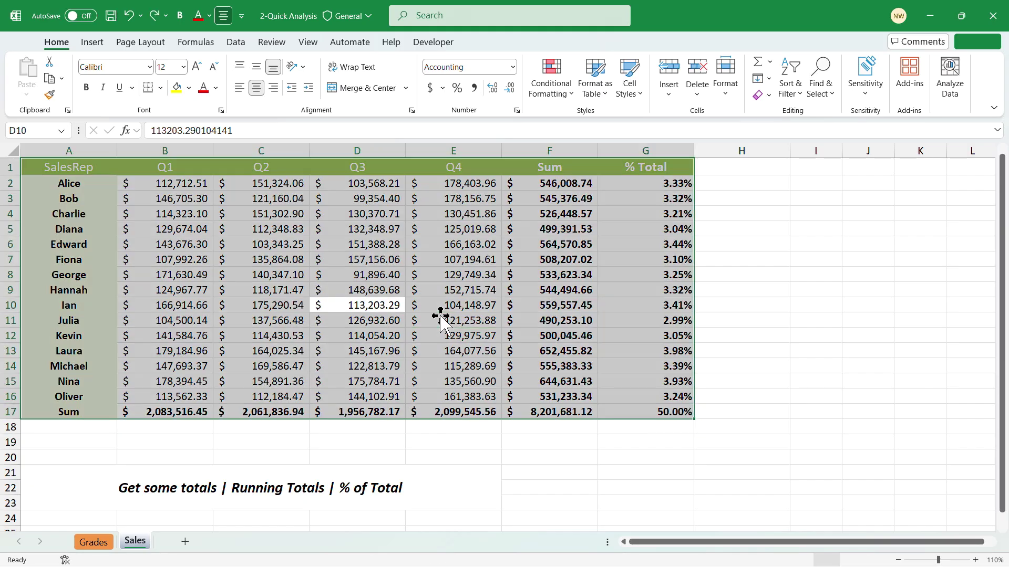
{"action": "key", "text": "ctrl+z"}
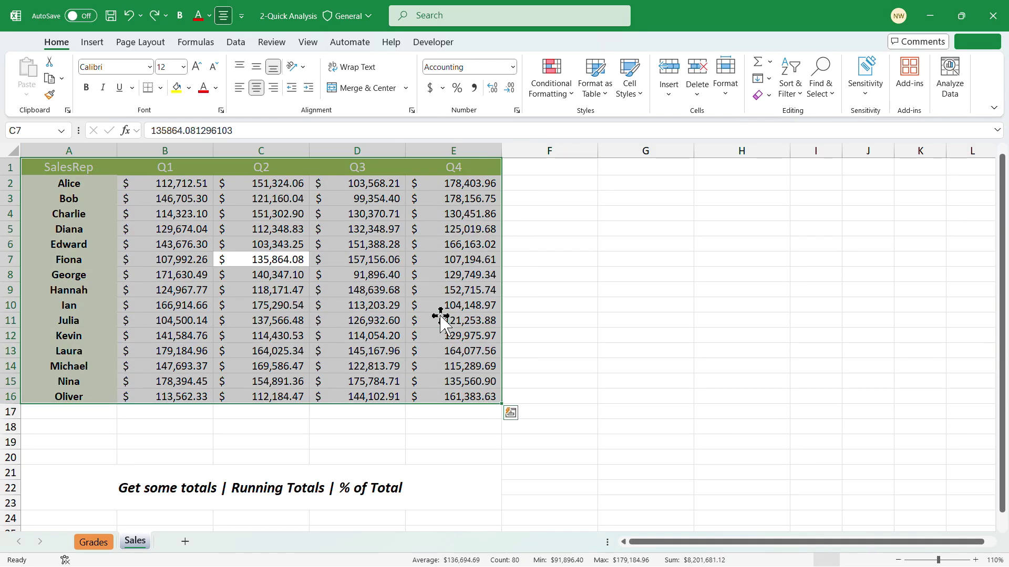
Add a Running Total row for Q1 to Q4 in row 17 using the Quick Analysis totals
{"action": "left_click", "coordinate": [318, 306]}
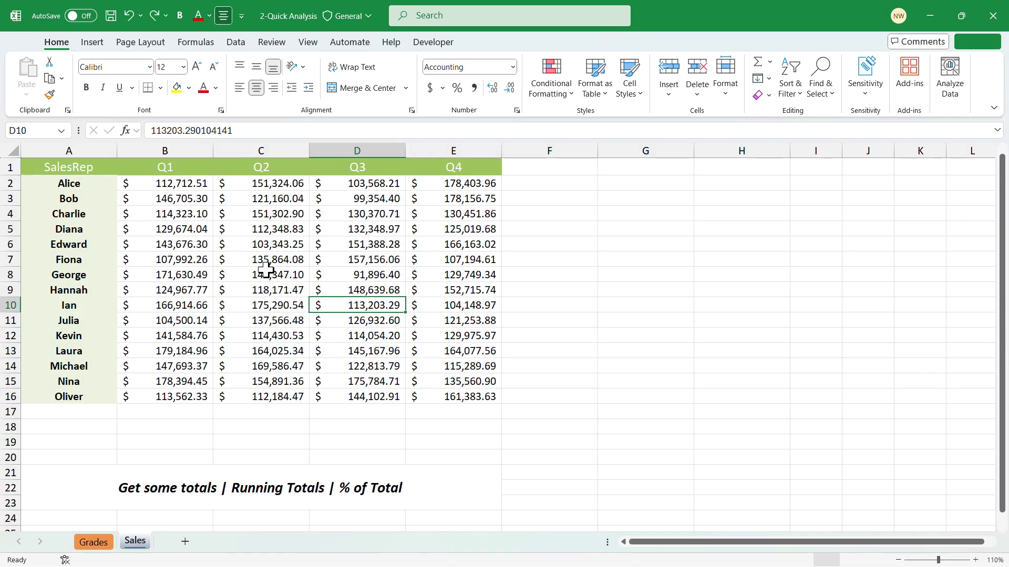
{"action": "right_click", "coordinate": [266, 275]}
{"action": "left_click", "coordinate": [315, 339]}
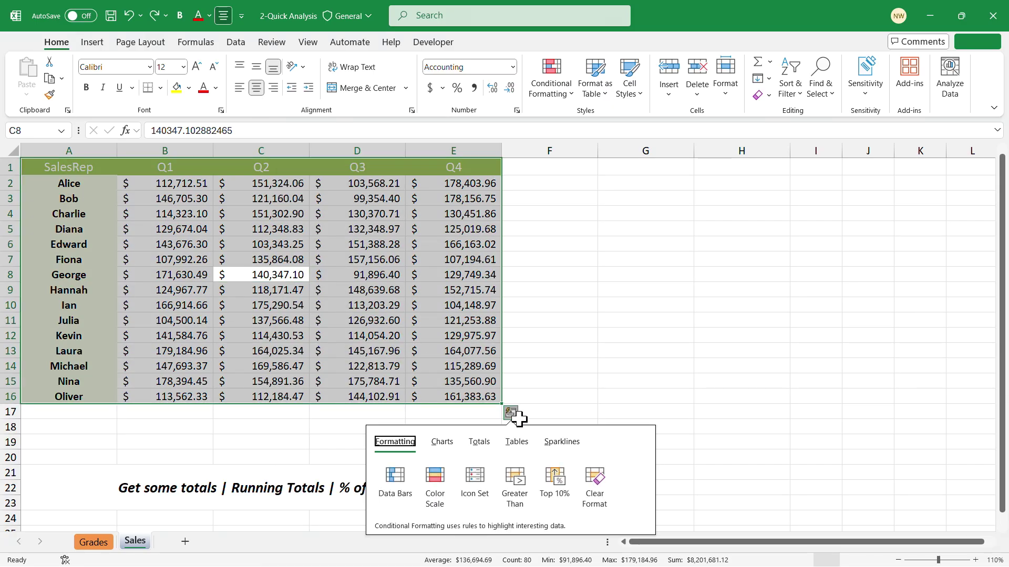
{"action": "left_click", "coordinate": [480, 442]}
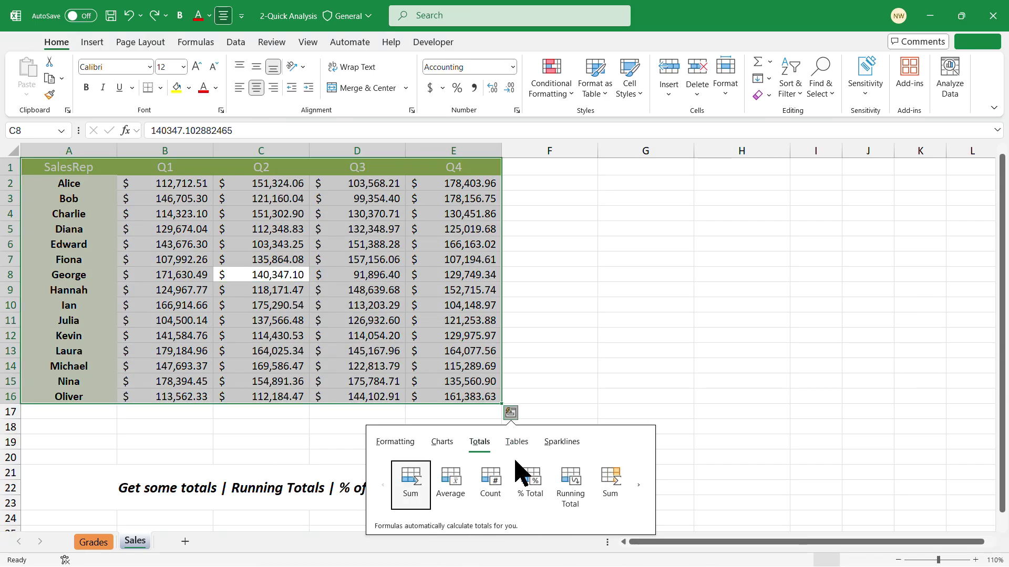
{"action": "left_click", "coordinate": [572, 486]}
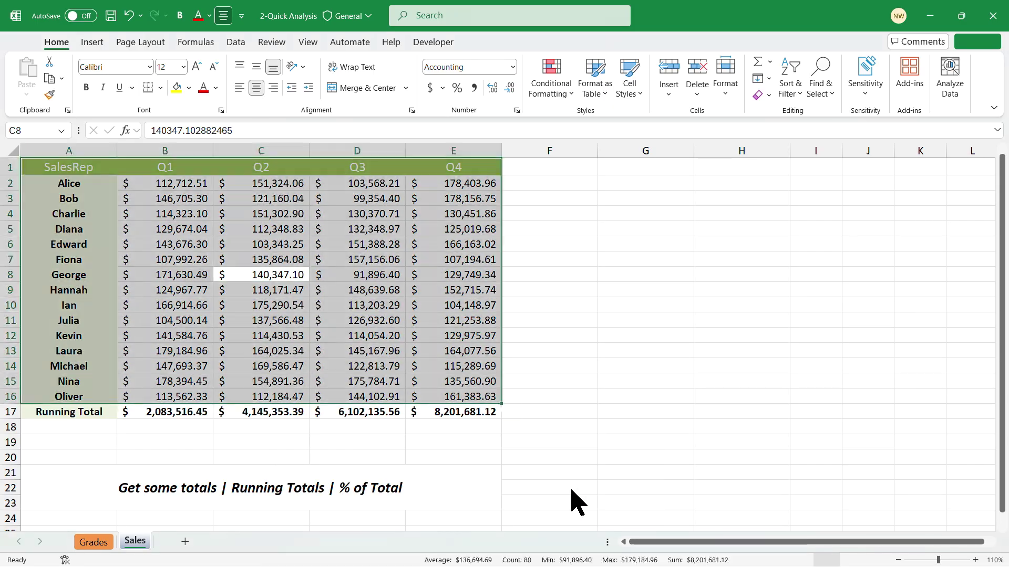
Add a % Total column in column F, including the Running Total row, using the column version of the Quick Analysis totals
{"action": "left_click", "coordinate": [450, 246]}
{"action": "right_click", "coordinate": [451, 246]}
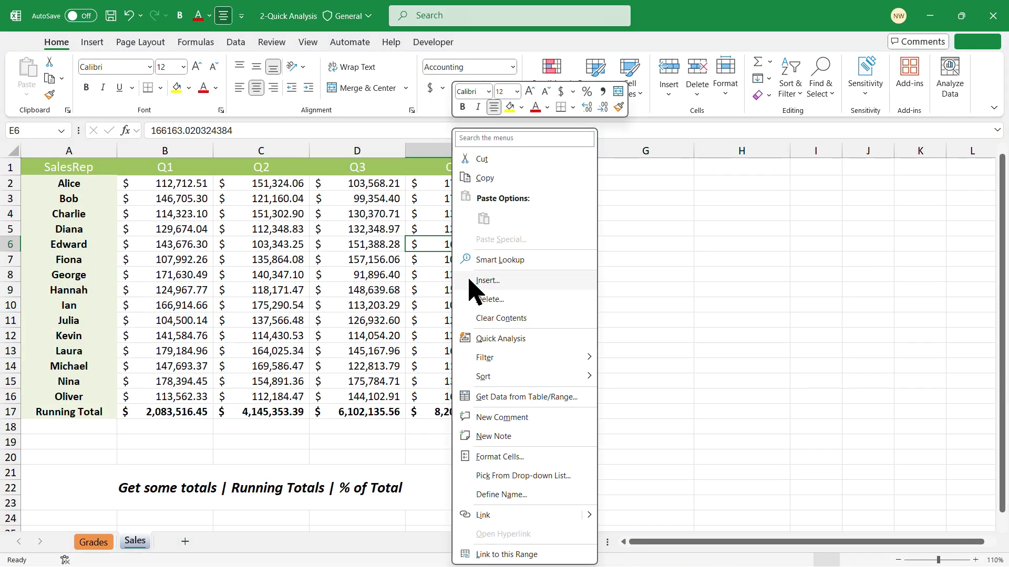
{"action": "left_click", "coordinate": [517, 342]}
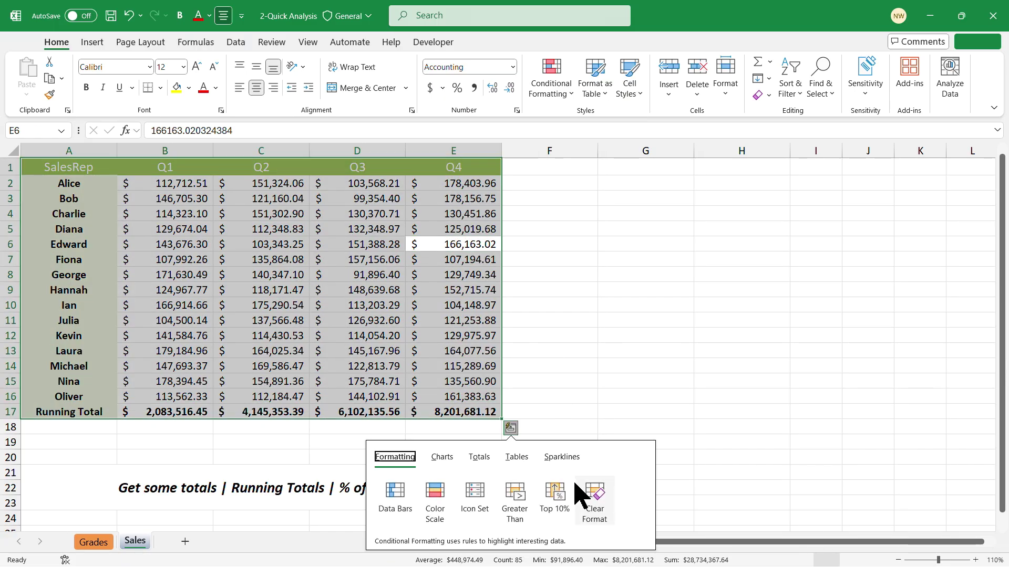
{"action": "left_click", "coordinate": [480, 457]}
{"action": "left_click", "coordinate": [638, 500]}
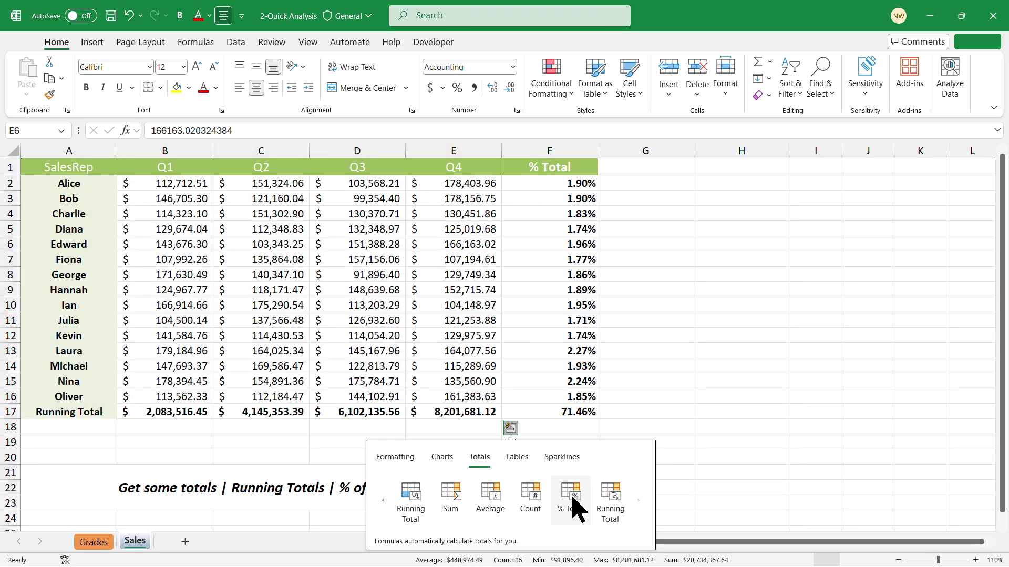
{"action": "left_click", "coordinate": [574, 503]}
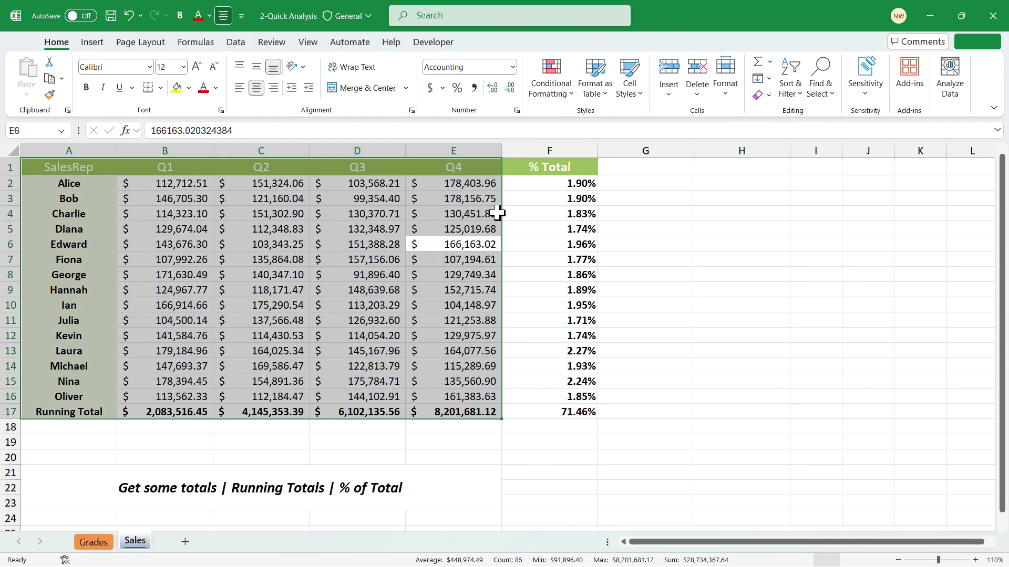
Undo the % Total column and the Running Total row added to the Sales table
{"action": "left_click", "coordinate": [409, 240]}
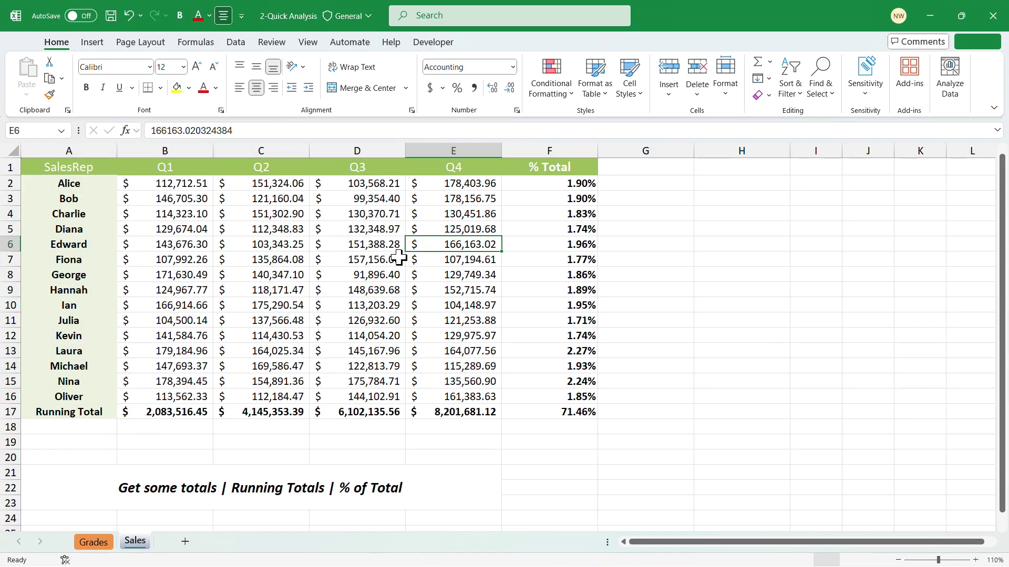
{"action": "key", "text": "ctrl+z"}
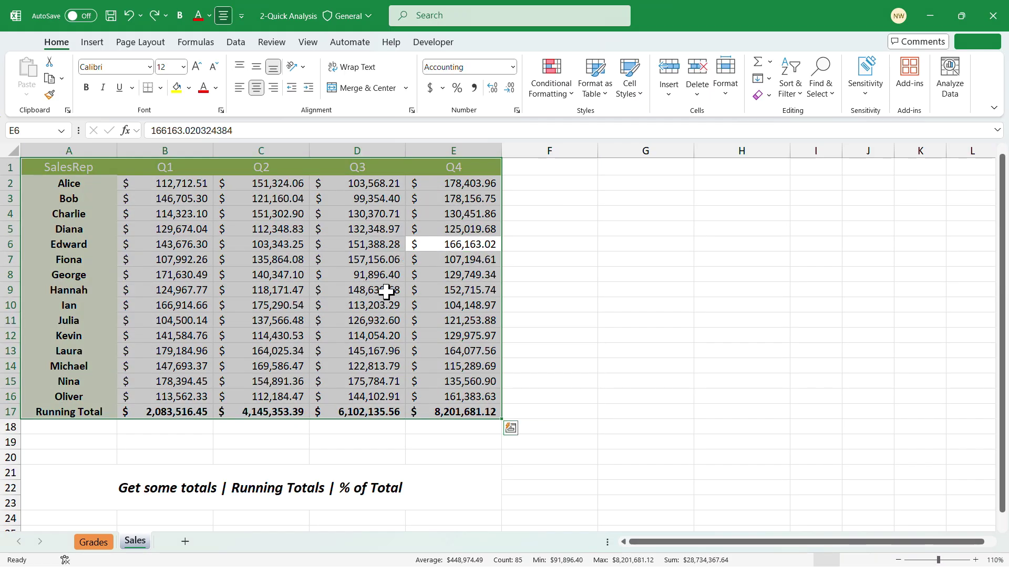
{"action": "left_click", "coordinate": [326, 277]}
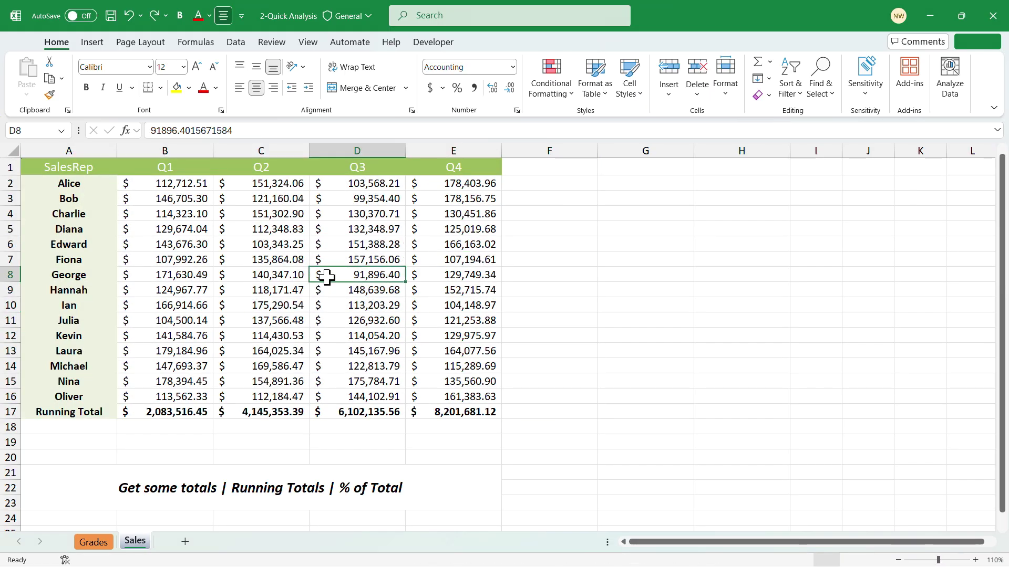
{"action": "key", "text": "ctrl+z"}
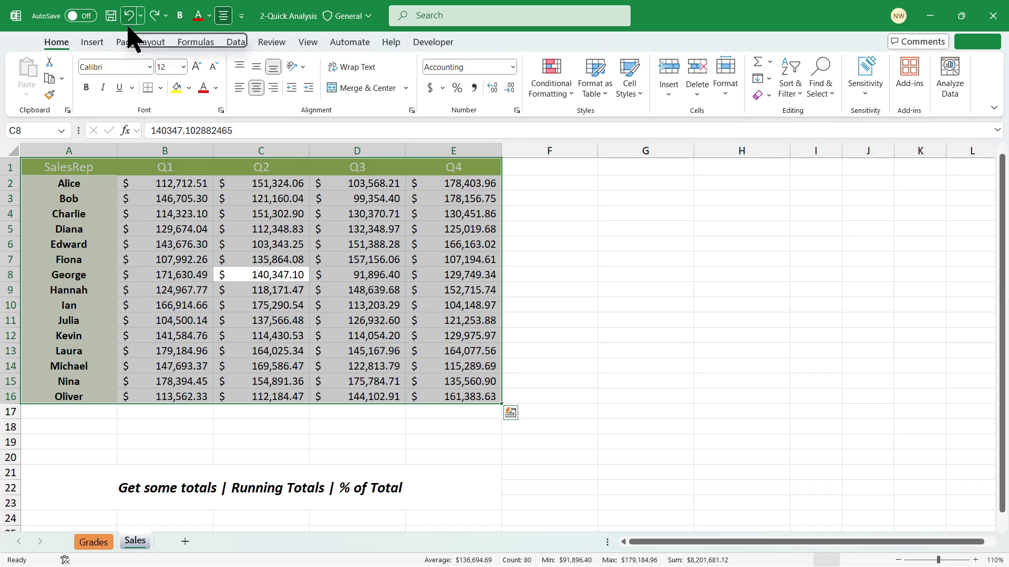
Insert a Clustered Column chart of the sales table with Quick Analysis and move it beside the data, starting in column F
{"action": "left_click", "coordinate": [357, 245]}
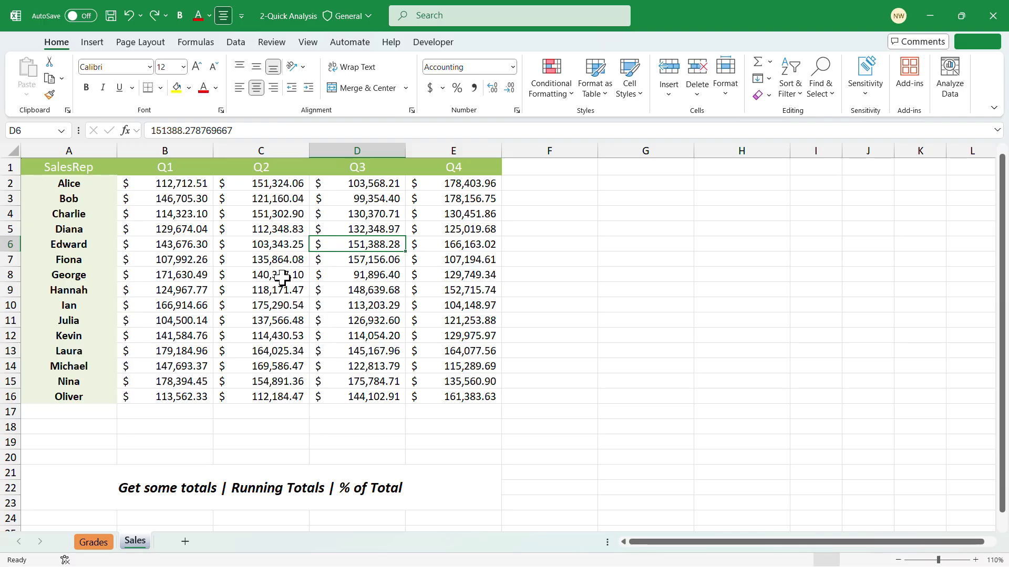
{"action": "right_click", "coordinate": [352, 244]}
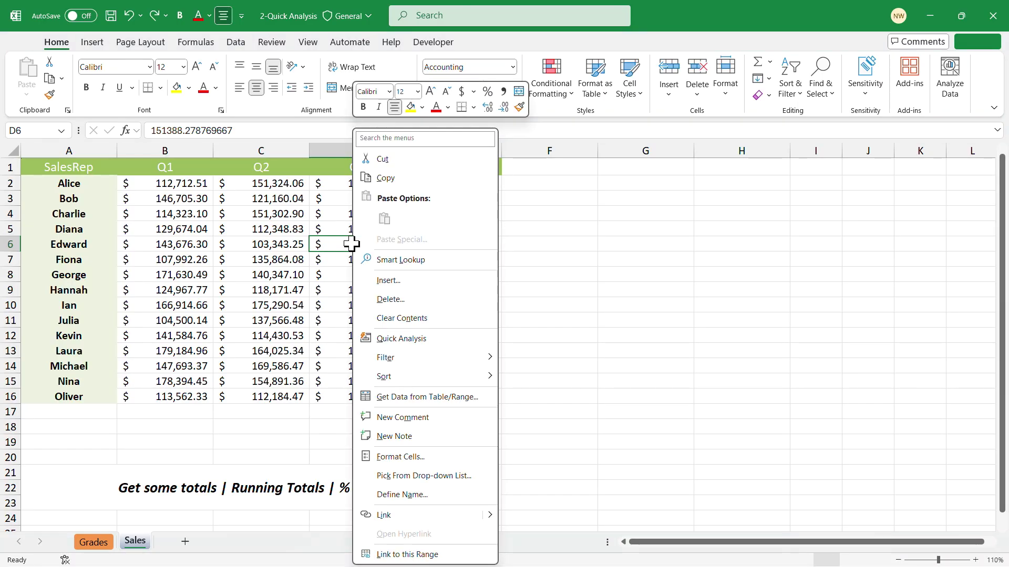
{"action": "left_click", "coordinate": [400, 339]}
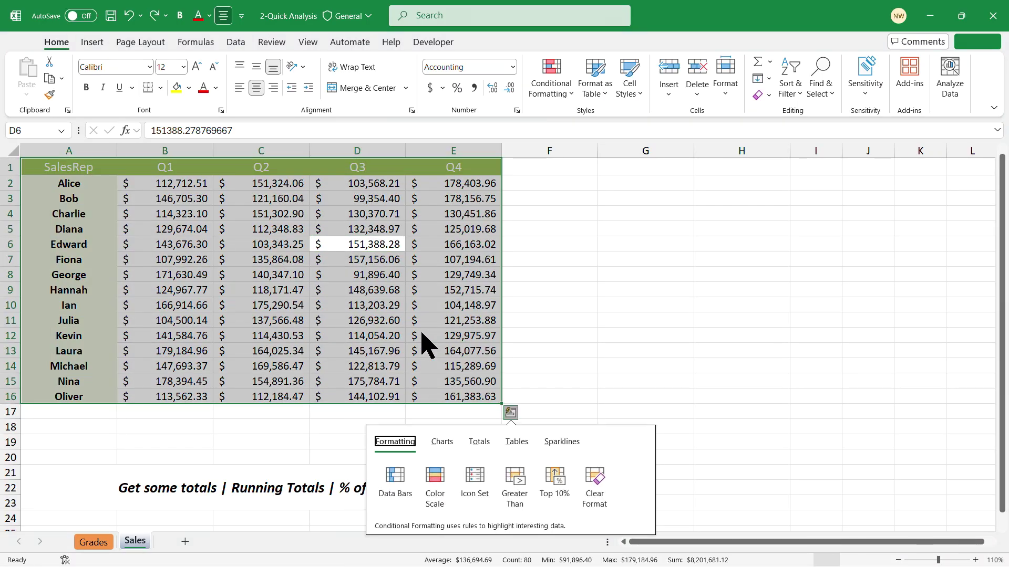
{"action": "left_click", "coordinate": [442, 442]}
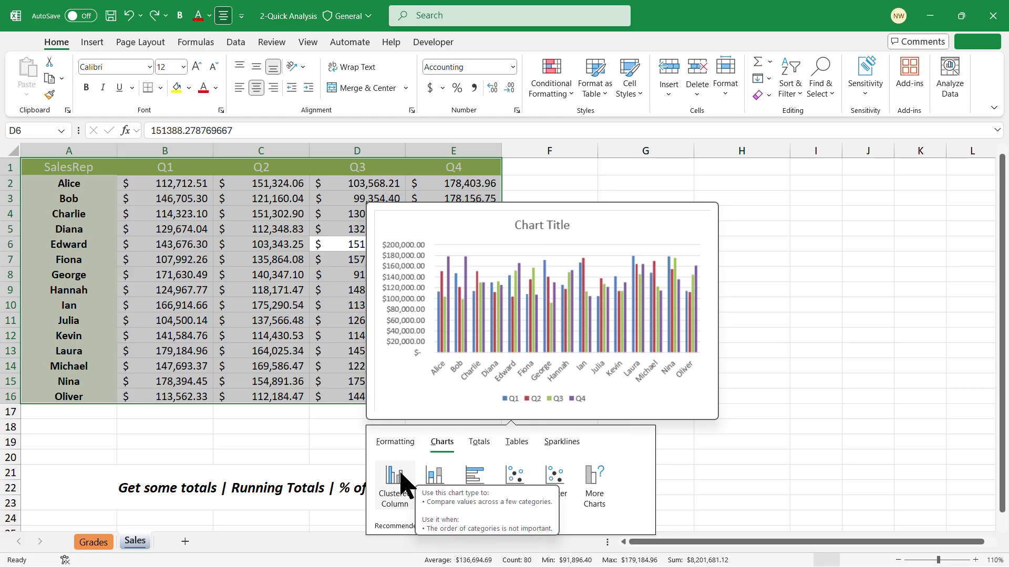
{"action": "left_click", "coordinate": [405, 480]}
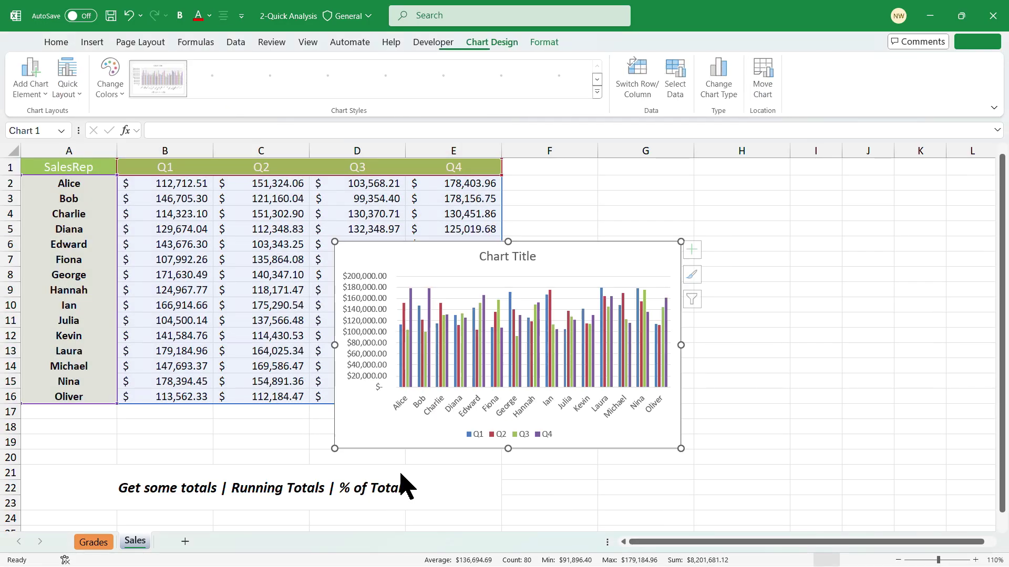
{"action": "left_click_drag", "start_coordinate": [565, 243], "coordinate": [774, 196]}
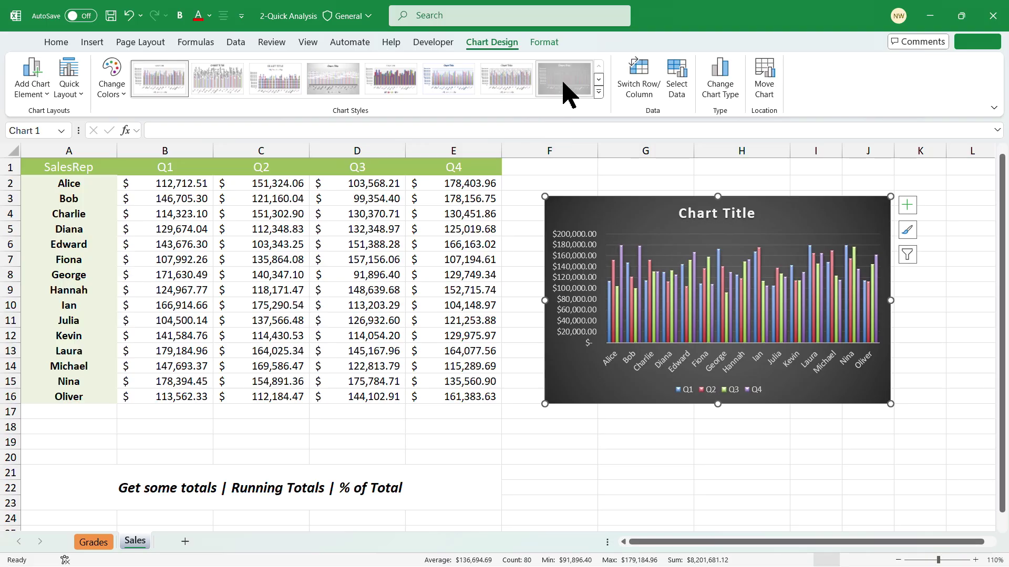
Apply the dark-background chart style and enlarge the chart to span columns F to K, from row 2 to about row 17
{"action": "left_click", "coordinate": [572, 84]}
{"action": "left_click_drag", "start_coordinate": [898, 192], "coordinate": [931, 177]}
{"action": "left_click_drag", "start_coordinate": [544, 405], "coordinate": [524, 421]}
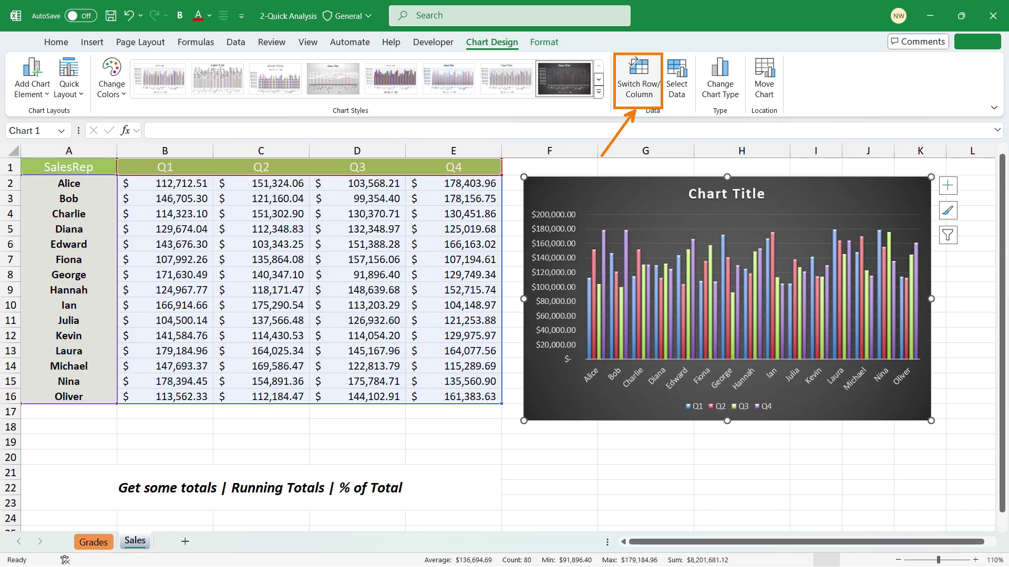
Switch the chart's rows and columns to group the bars by quarter, and enlarge it into column E and down to about row 22
{"action": "left_click", "coordinate": [641, 86]}
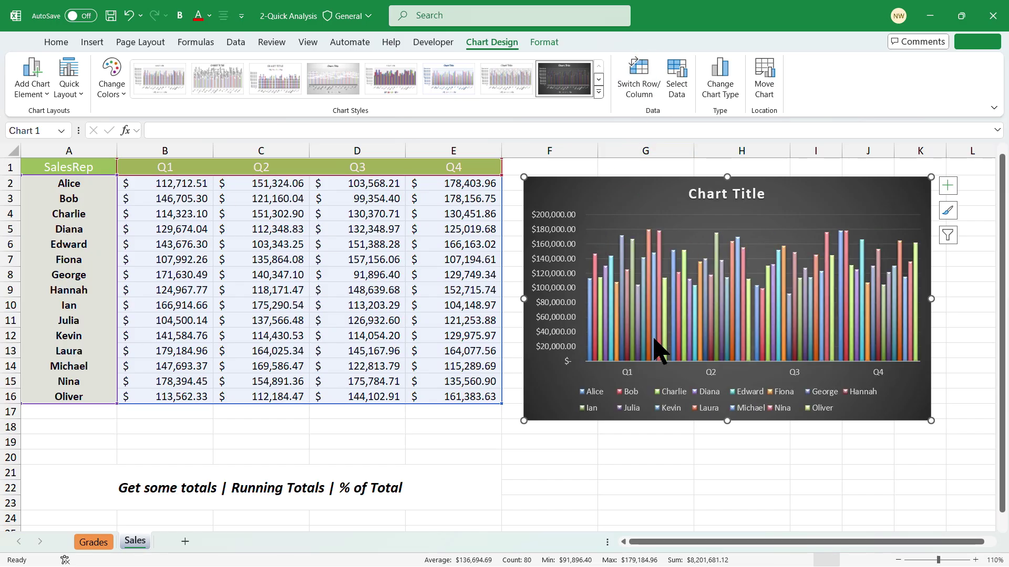
{"action": "left_click_drag", "start_coordinate": [519, 424], "coordinate": [430, 495]}
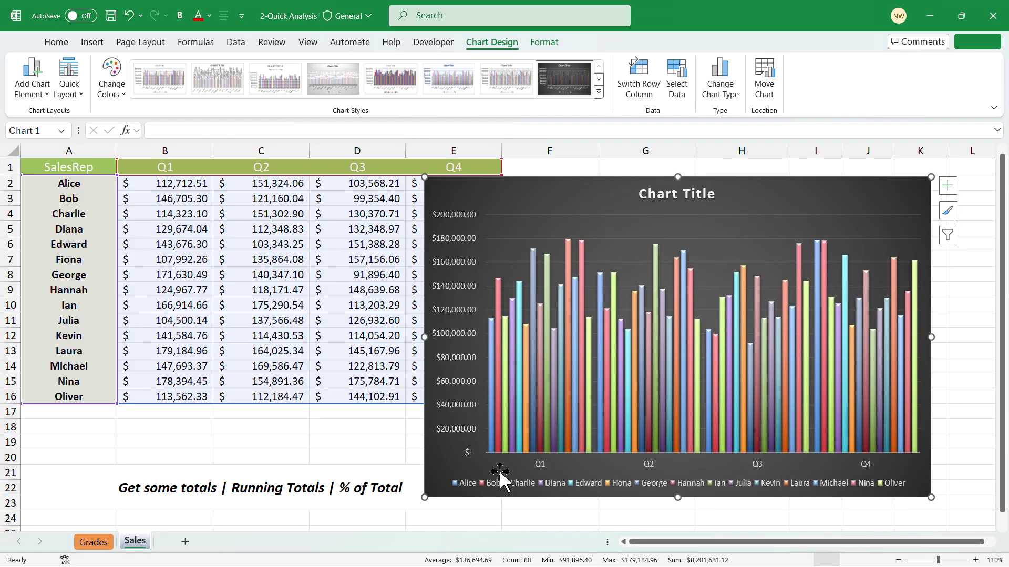
{"action": "mouse_move", "coordinate": [492, 342]}
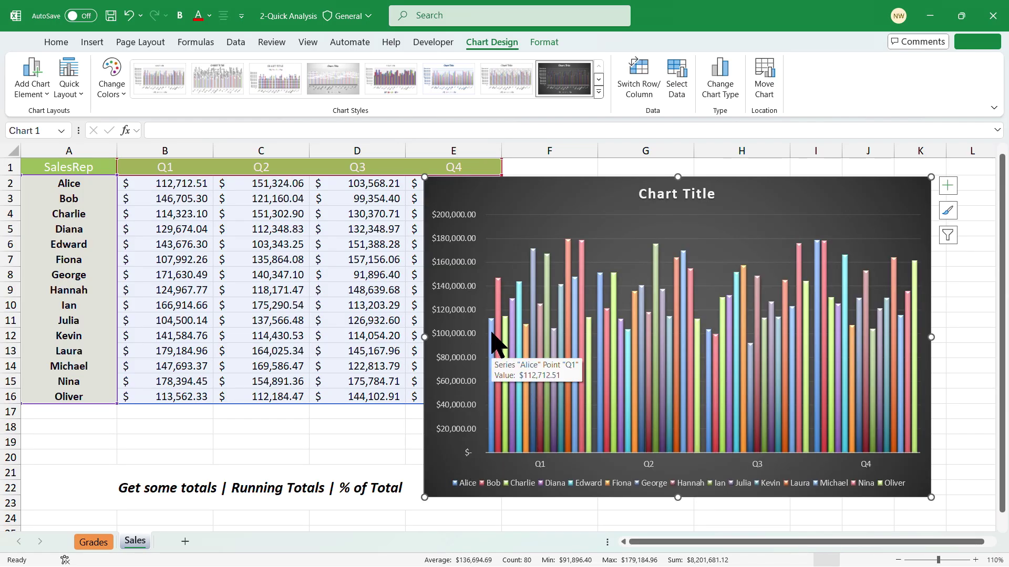
Move the dark clustered column chart away from the sales table so it sits beside the Q4 column
{"action": "mouse_move", "coordinate": [499, 305]}
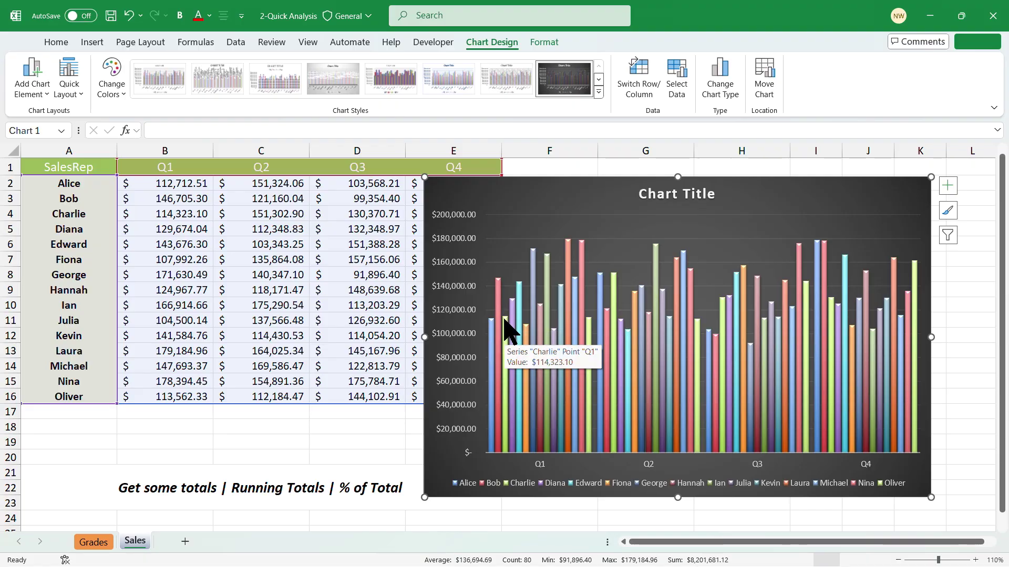
{"action": "left_click_drag", "start_coordinate": [600, 189], "coordinate": [703, 184]}
{"action": "left_click", "coordinate": [342, 259]}
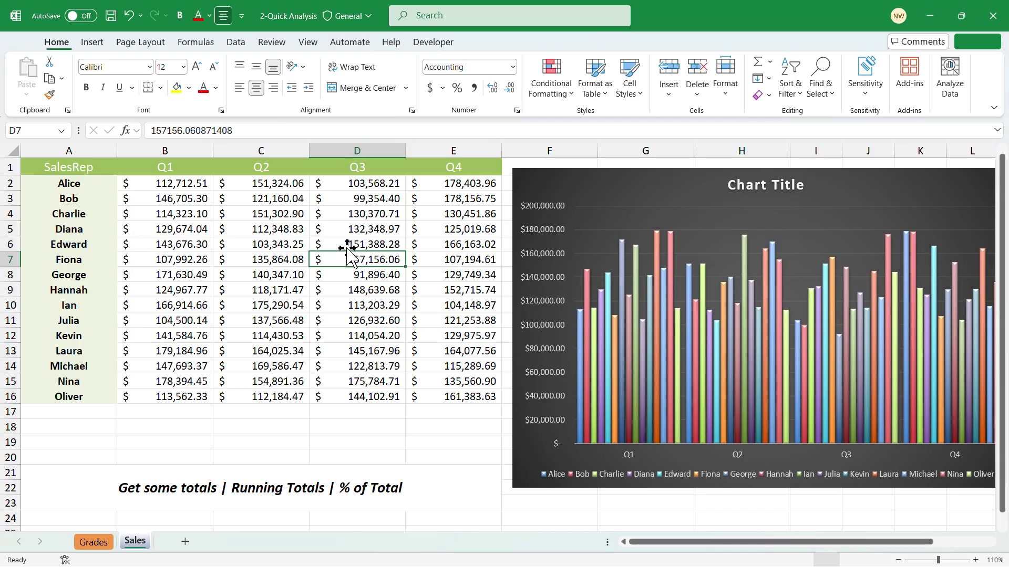
Use Quick Analysis on the sales table to insert a stacked column chart of quarterly sales per rep
{"action": "right_click", "coordinate": [335, 259]}
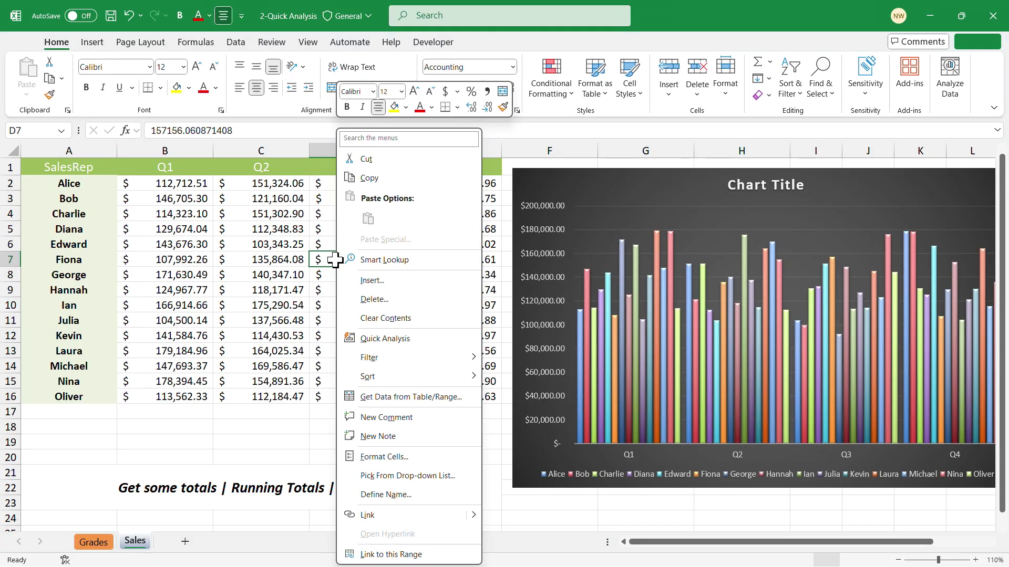
{"action": "left_click", "coordinate": [389, 339]}
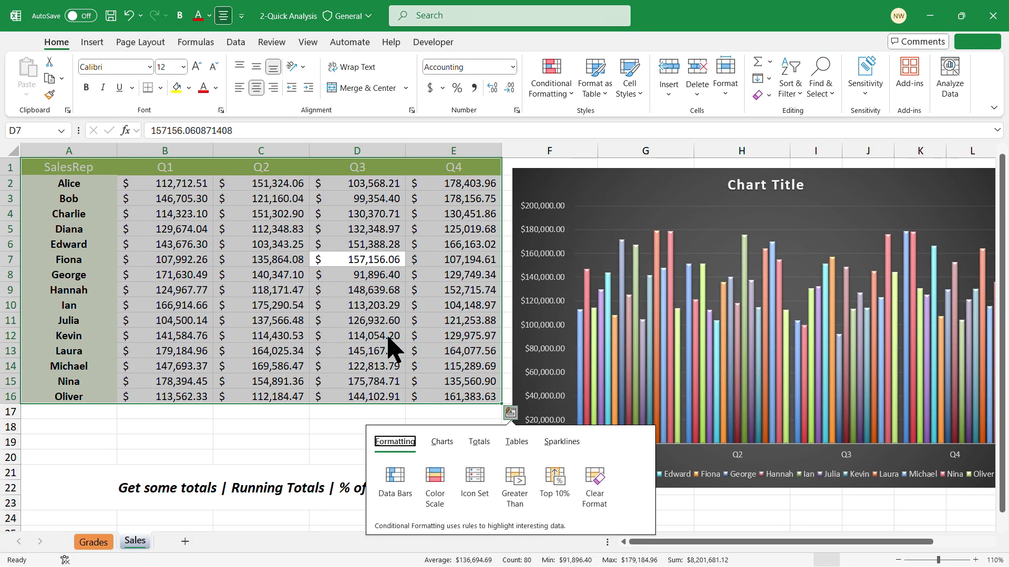
{"action": "left_click", "coordinate": [444, 443]}
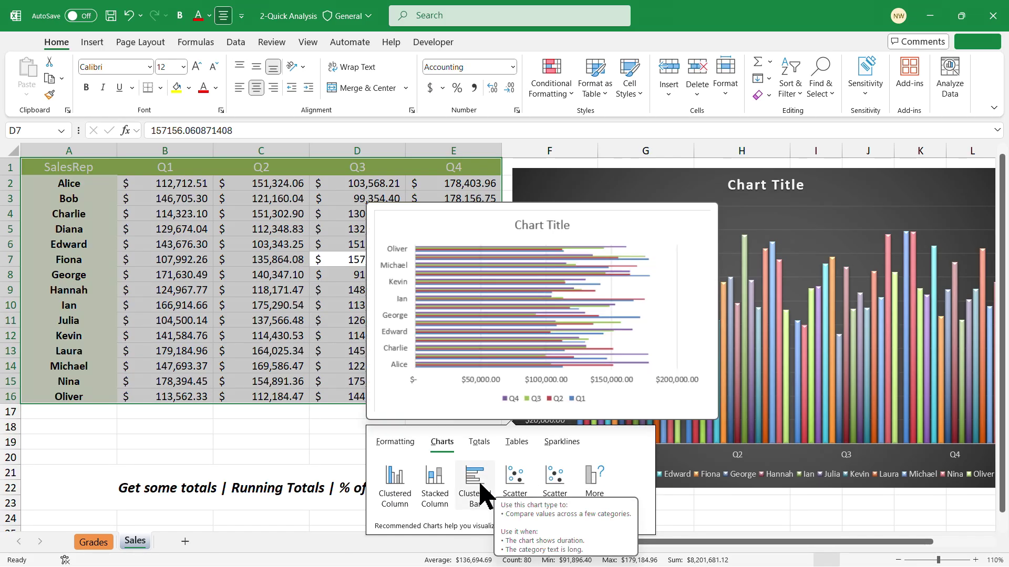
{"action": "left_click", "coordinate": [437, 480]}
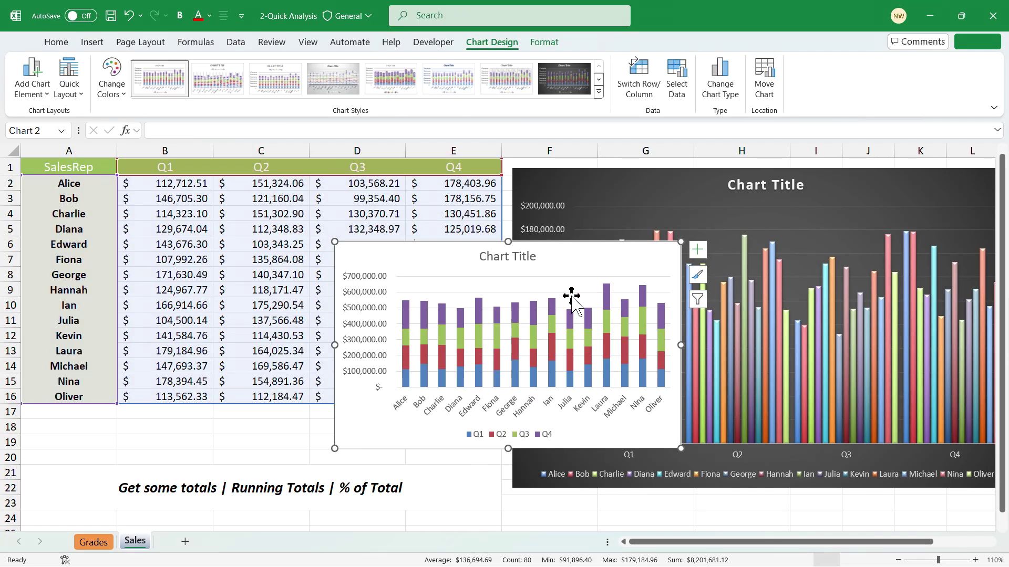
Reposition the stacked column chart over the sales table and enlarge it
{"action": "left_click_drag", "start_coordinate": [554, 249], "coordinate": [347, 303]}
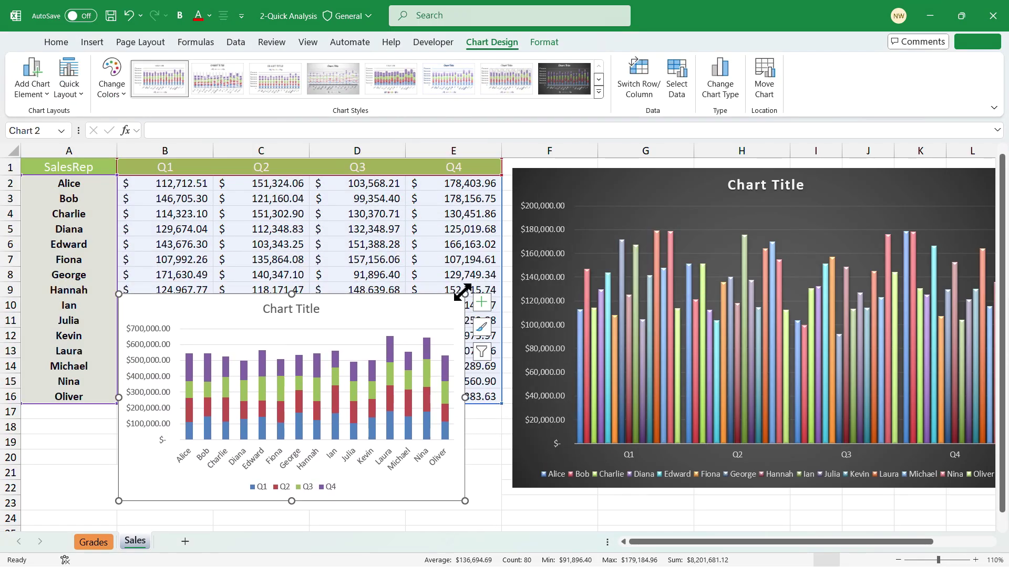
{"action": "left_click_drag", "start_coordinate": [465, 293], "coordinate": [509, 196]}
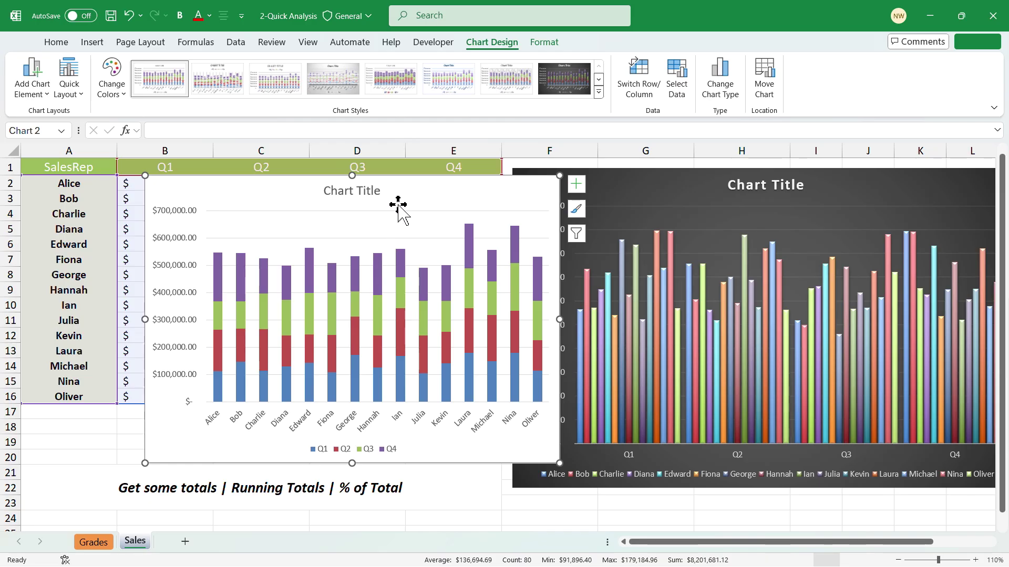
Change the stacked column chart's title to "Quarterly Sales"
{"action": "left_click", "coordinate": [348, 192]}
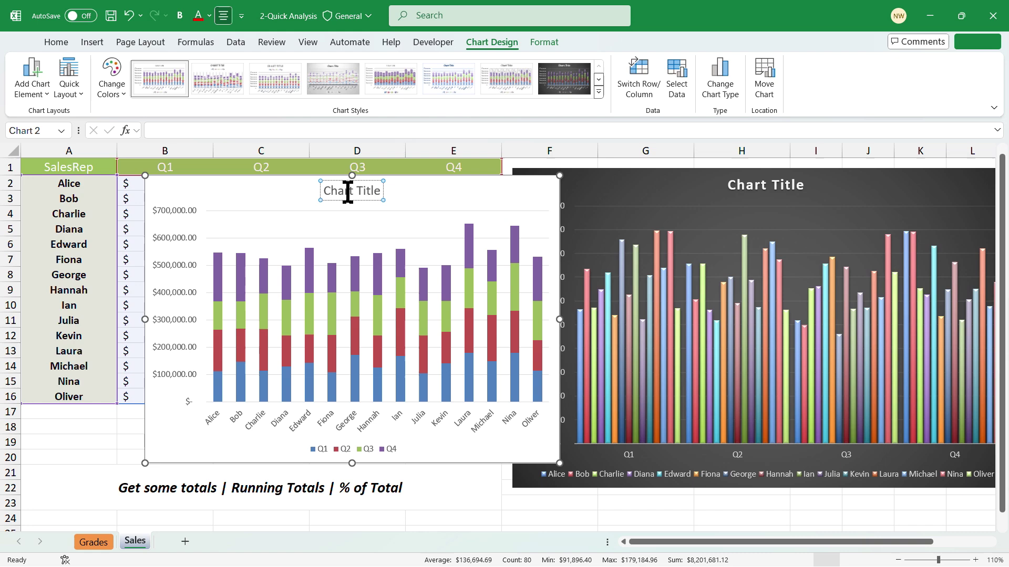
{"action": "triple_click", "coordinate": [348, 192]}
{"action": "type", "text": "Q"}
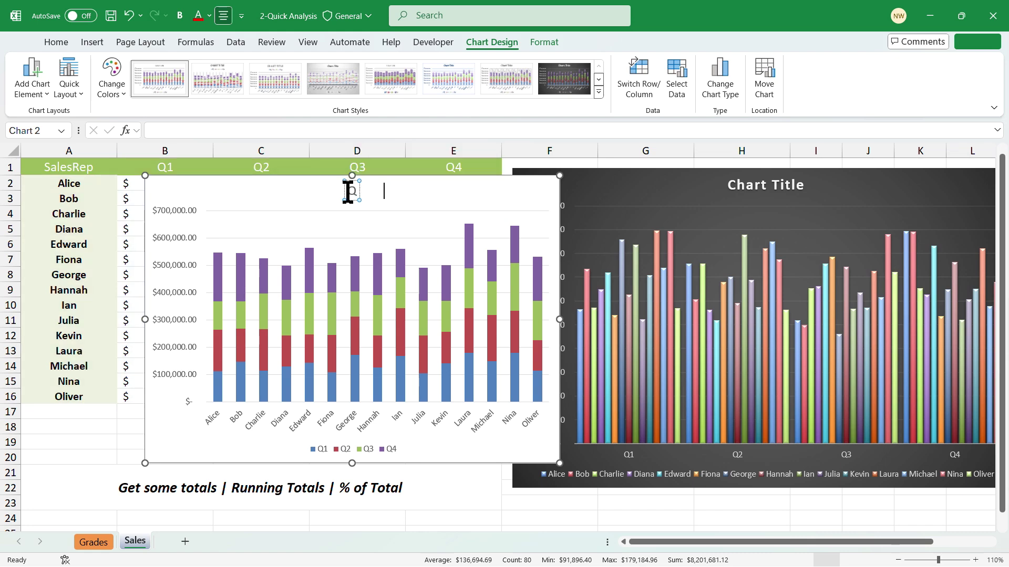
{"action": "type", "text": "uarte"}
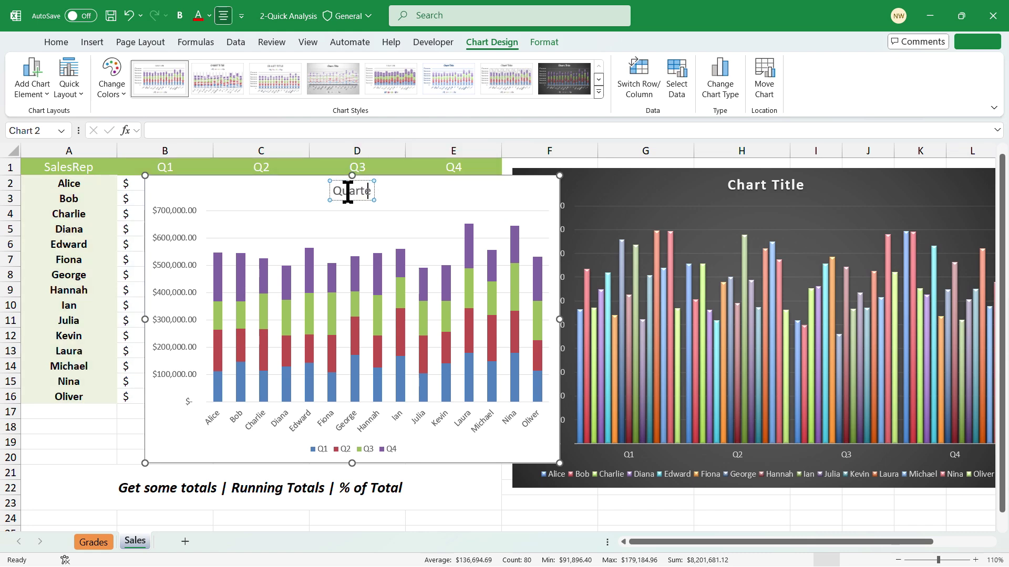
{"action": "type", "text": "rly Sales"}
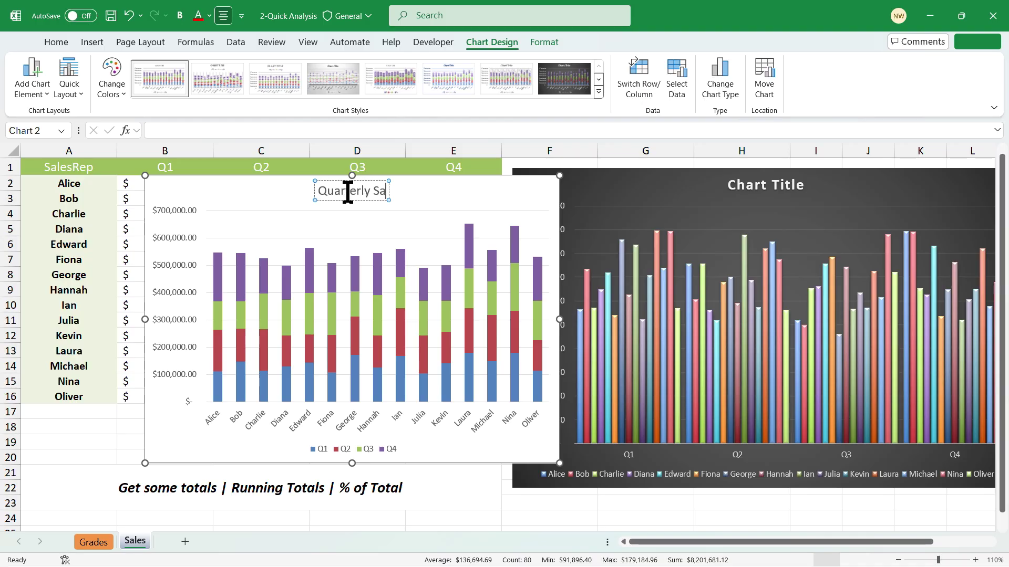
{"action": "left_click", "coordinate": [427, 189]}
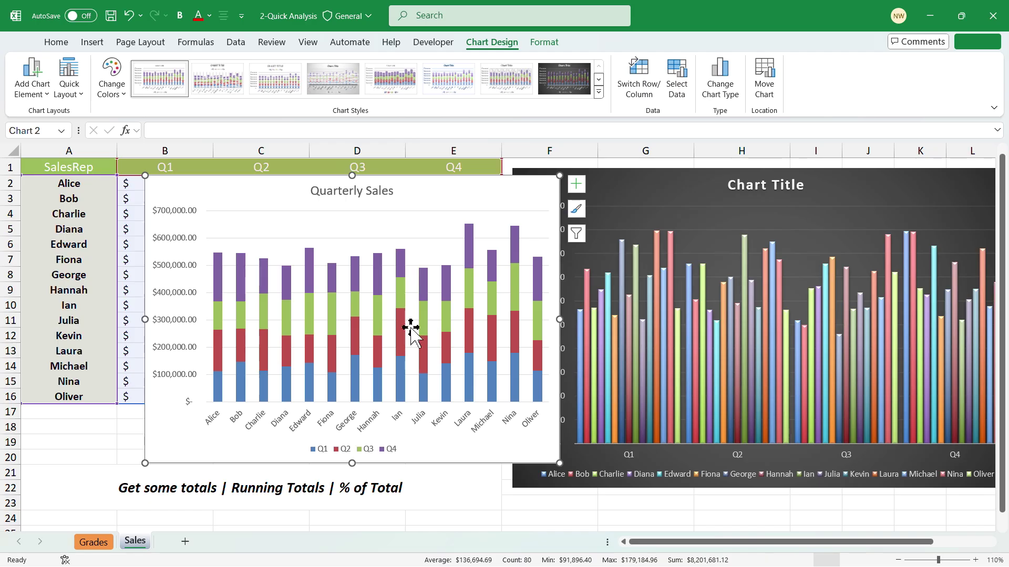
Try swapping the rows and columns of the Quarterly Sales chart, and swap them back to show sales reps along the axis
{"action": "left_click", "coordinate": [645, 84]}
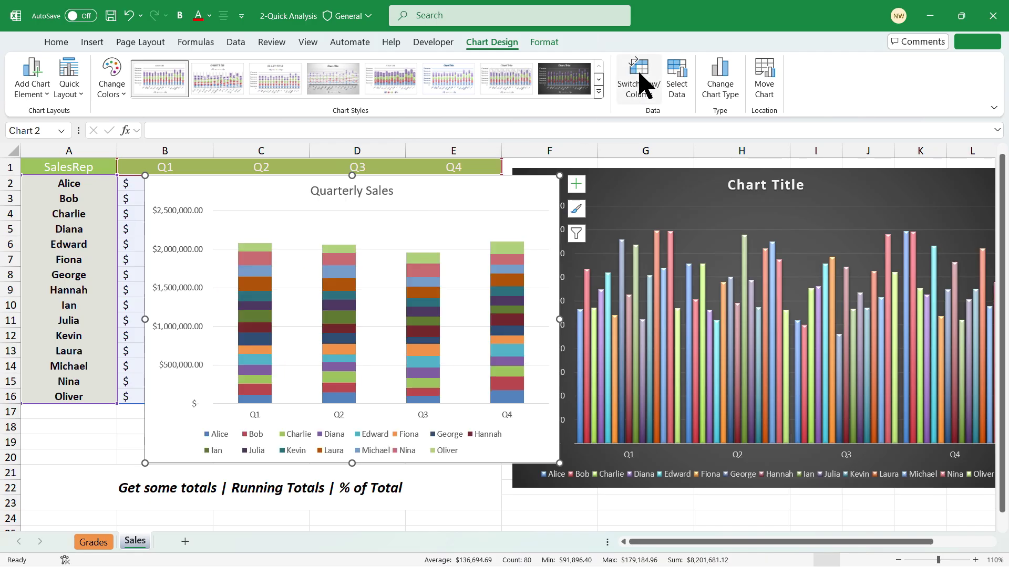
{"action": "left_click", "coordinate": [638, 81]}
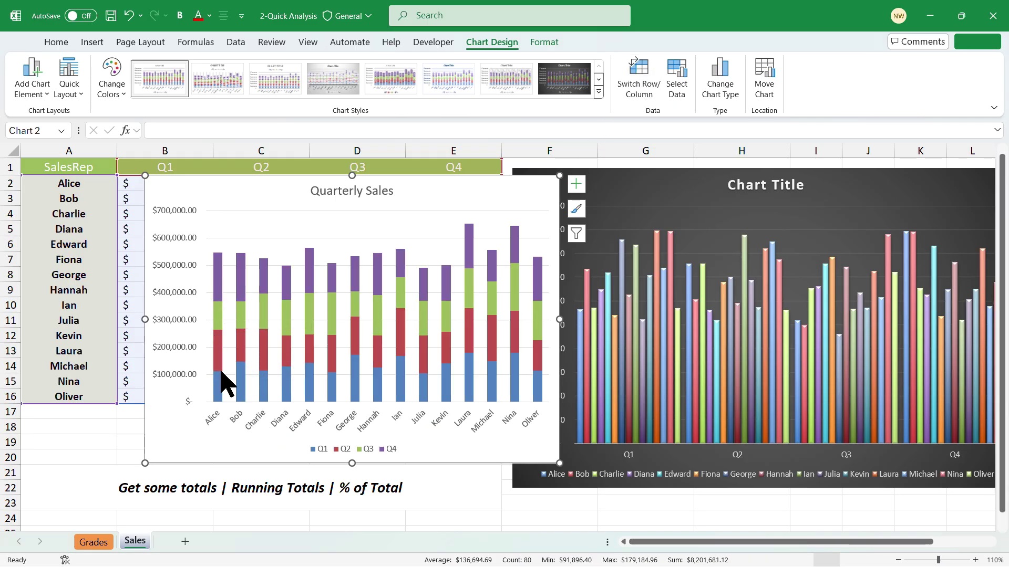
{"action": "left_click_drag", "start_coordinate": [435, 203], "coordinate": [365, 189]}
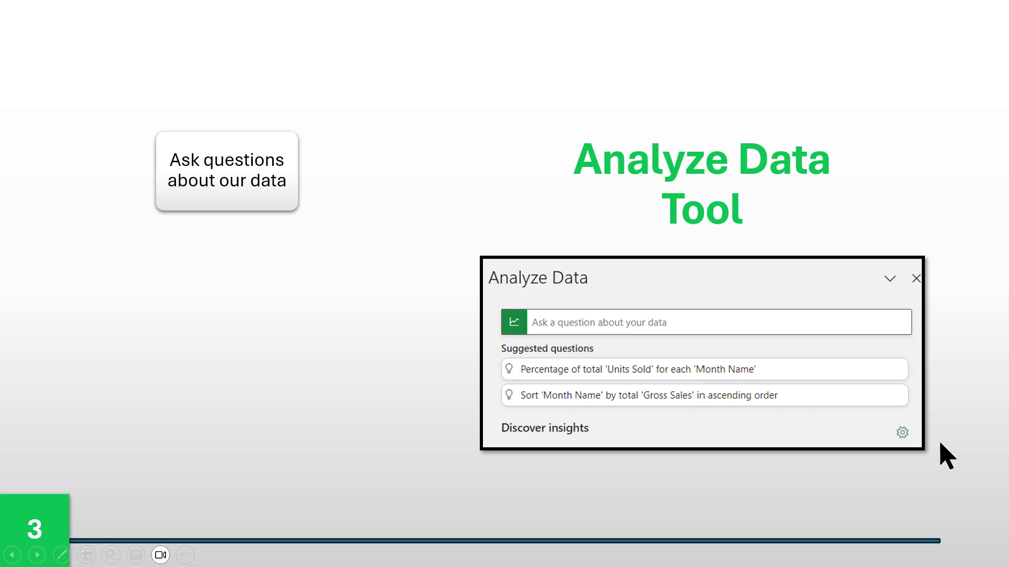
{"action": "key", "text": "Right"}
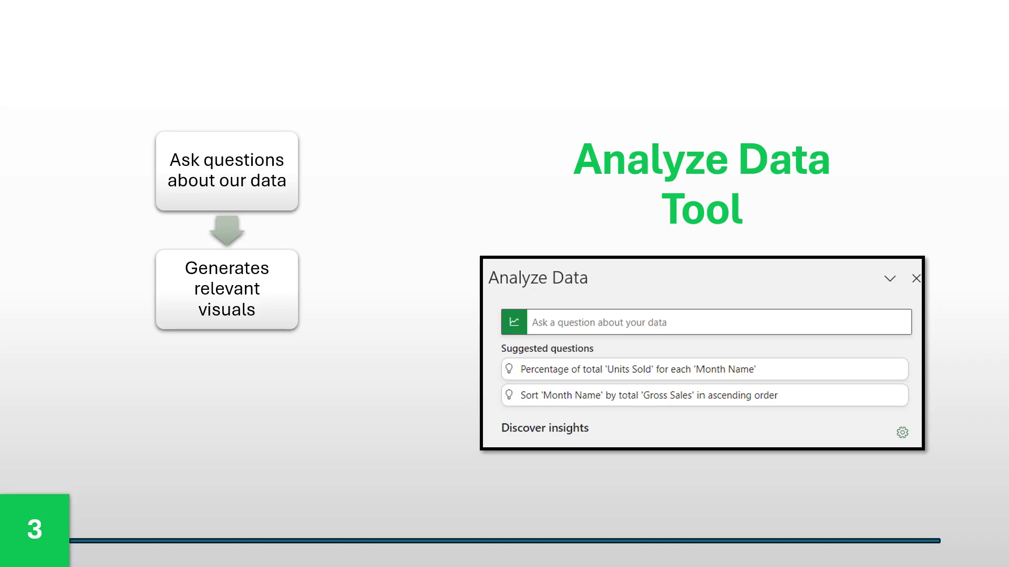
{"action": "key", "text": "Right"}
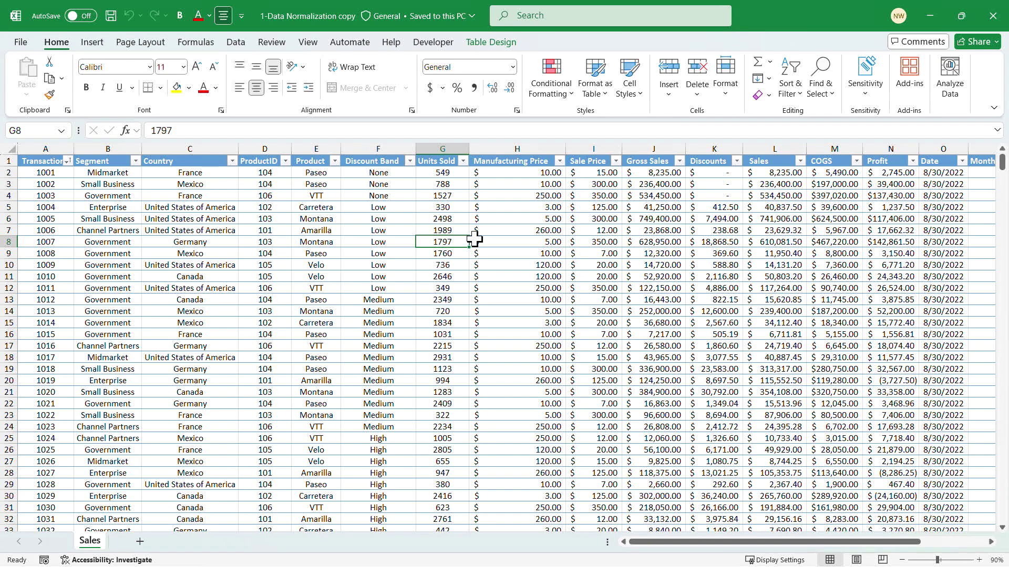
Run Analyze Data on the Sales transaction table in the 1-Data Normalization copy workbook and narrow the results pane
{"action": "left_click", "coordinate": [521, 148]}
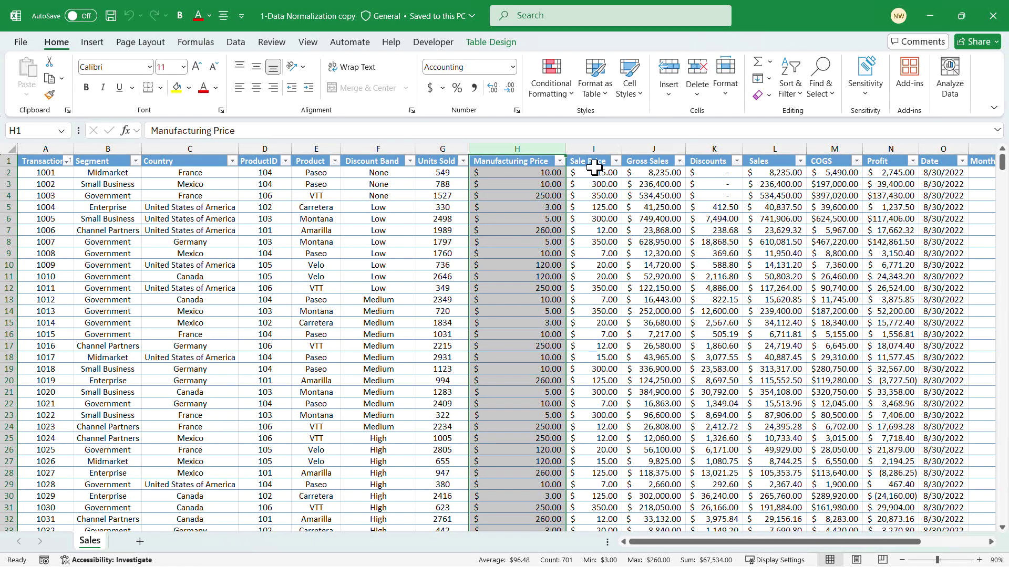
{"action": "left_click", "coordinate": [586, 230]}
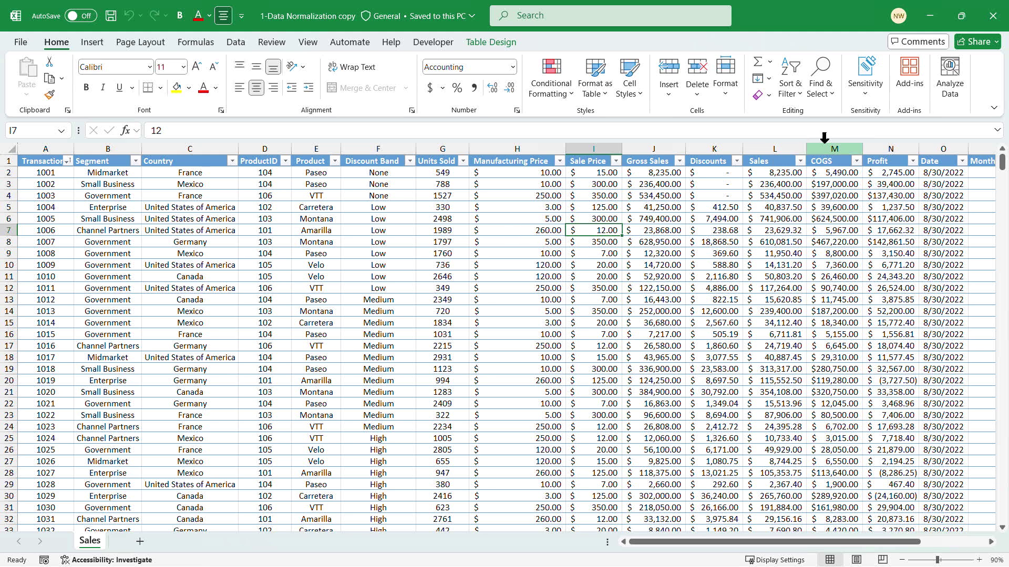
{"action": "left_click", "coordinate": [950, 78]}
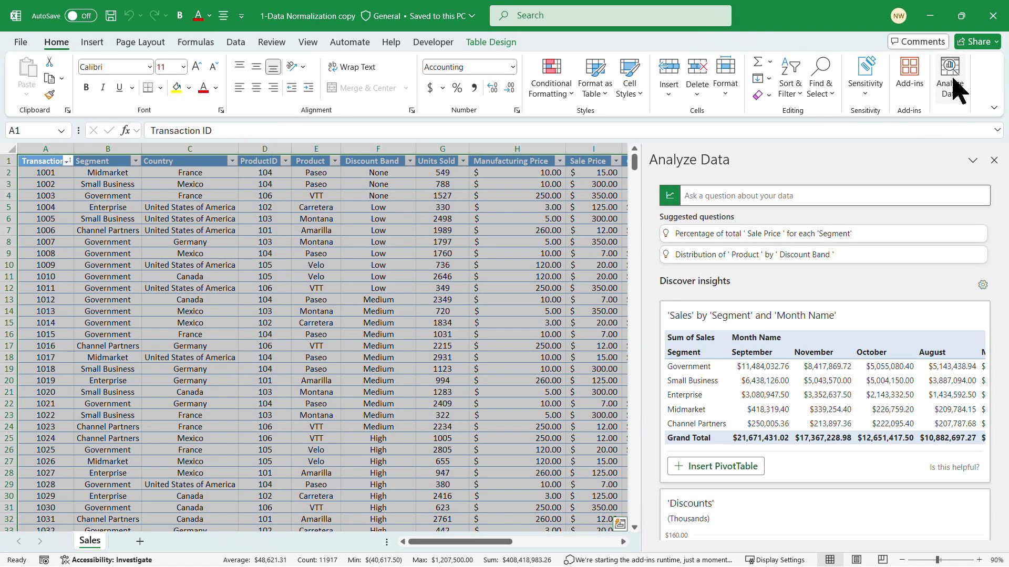
{"action": "left_click_drag", "start_coordinate": [642, 252], "coordinate": [683, 253]}
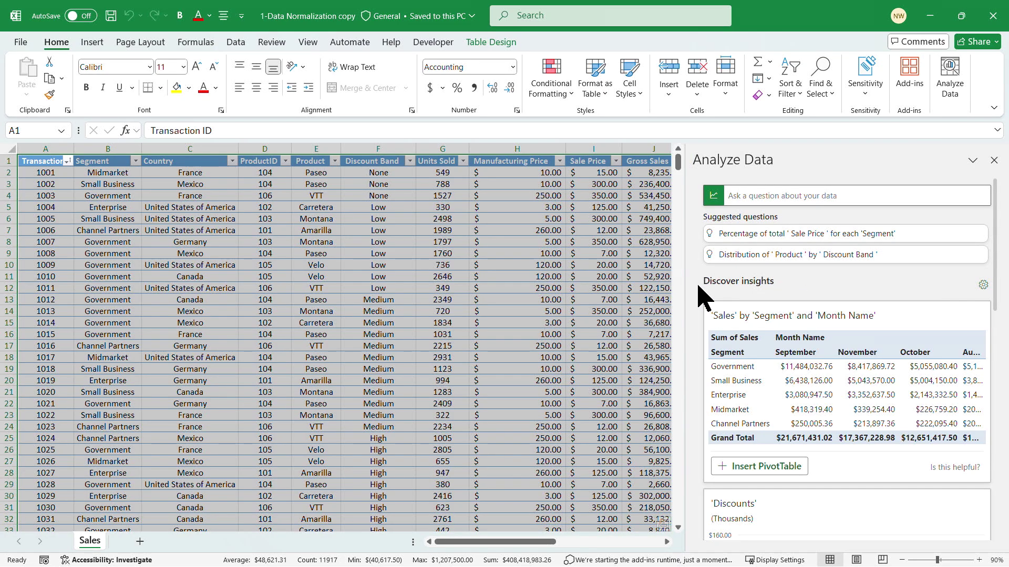
Examine the suggested insights, from the Sales by Segment and Month Name table to the Discounts scatter chart
{"action": "scroll", "coordinate": [703, 294], "scroll_direction": "down", "scroll_amount": 3}
{"action": "scroll", "coordinate": [791, 273], "scroll_direction": "up", "scroll_amount": 2}
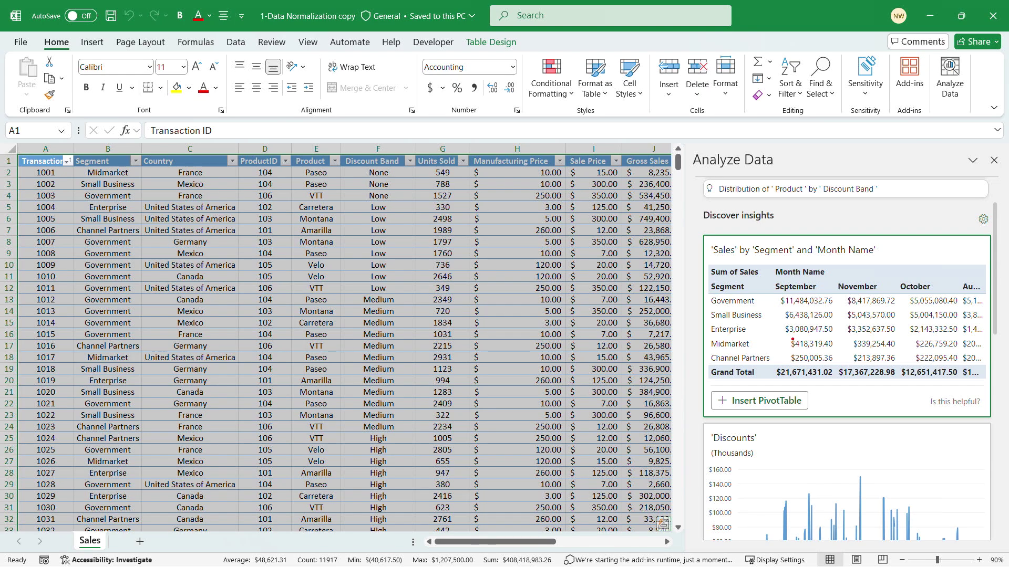
{"action": "left_click_drag", "start_coordinate": [788, 339], "coordinate": [834, 349]}
{"action": "key", "text": "Escape"}
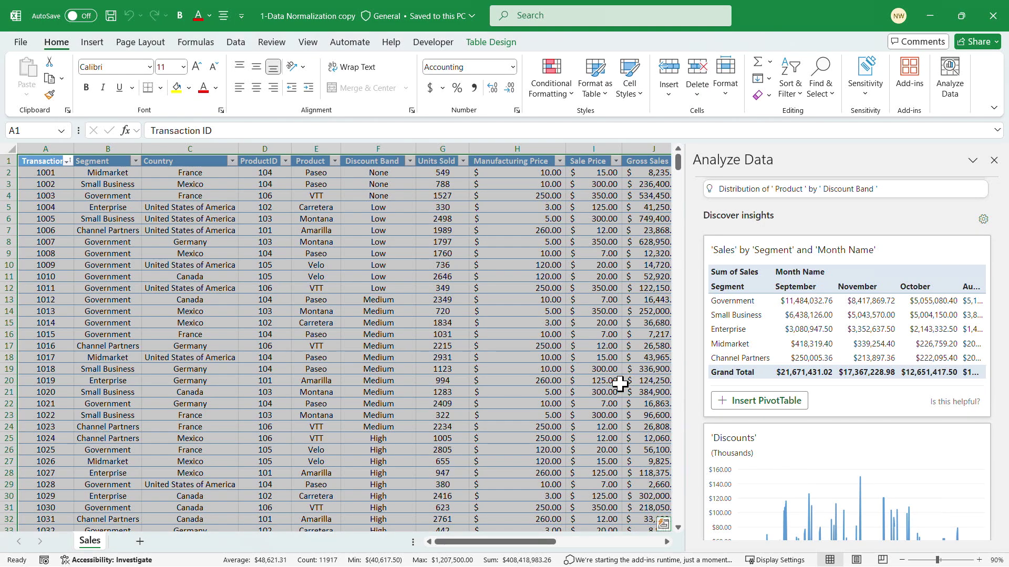
{"action": "scroll", "coordinate": [851, 232], "scroll_direction": "down", "scroll_amount": 3}
{"action": "scroll", "coordinate": [851, 292], "scroll_direction": "down", "scroll_amount": 1}
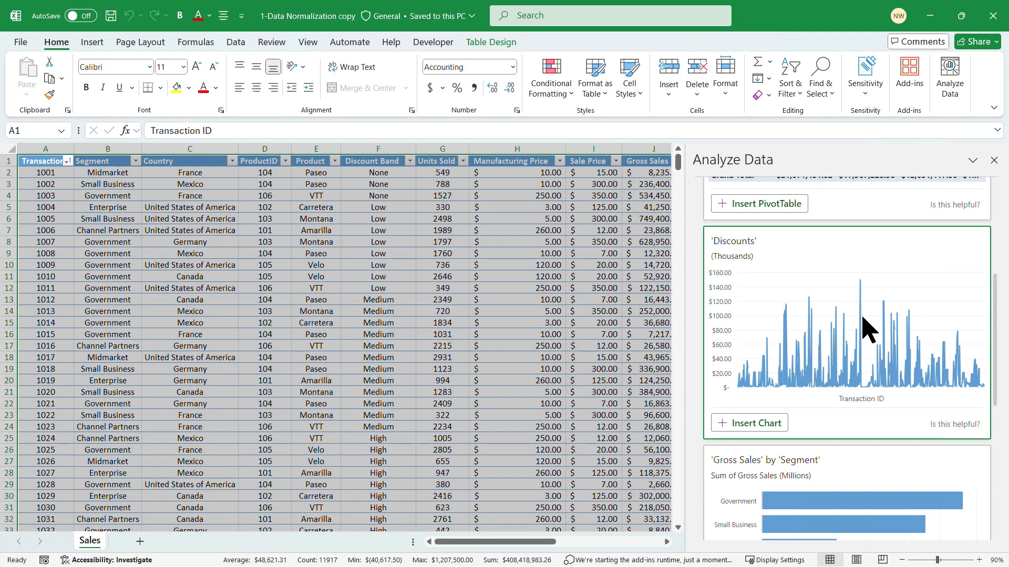
{"action": "scroll", "coordinate": [862, 327], "scroll_direction": "down", "scroll_amount": 4}
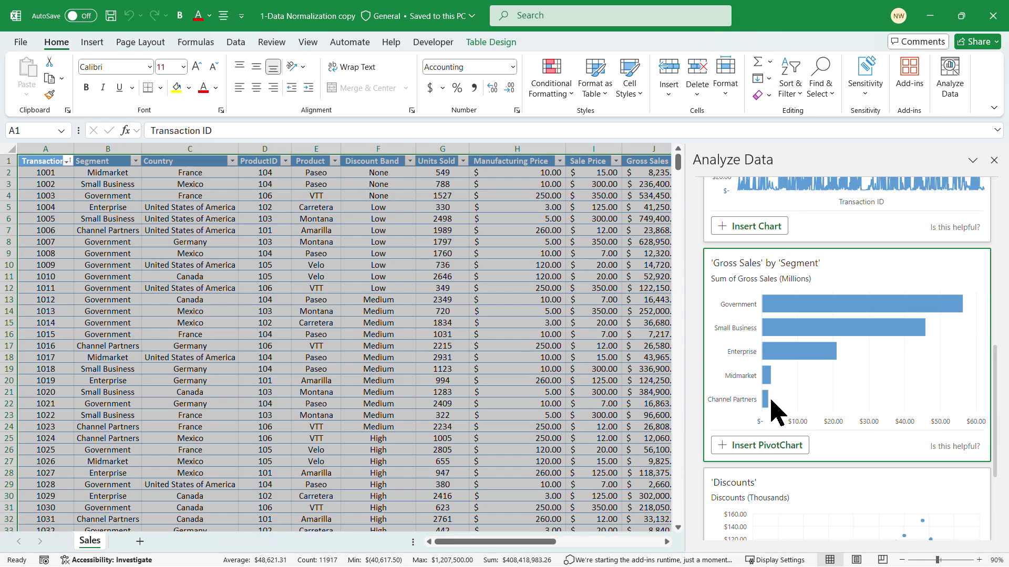
{"action": "scroll", "coordinate": [871, 329], "scroll_direction": "down", "scroll_amount": 1}
{"action": "scroll", "coordinate": [872, 331], "scroll_direction": "down", "scroll_amount": 5}
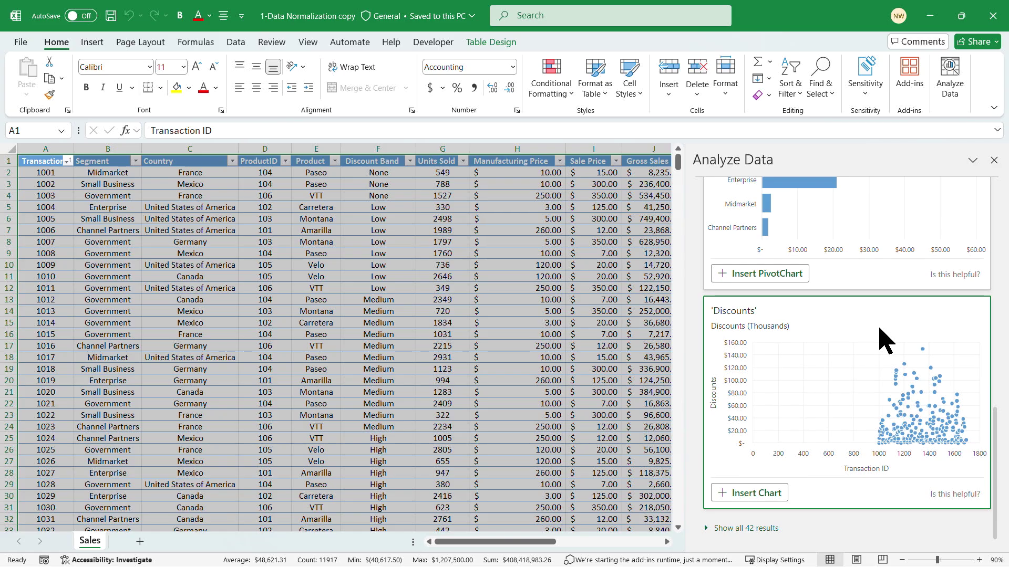
Expand the insights to show all results and examine the additional charts, including Units Sold by Segment and Manufacturing Price by Discount Band
{"action": "left_click", "coordinate": [743, 529]}
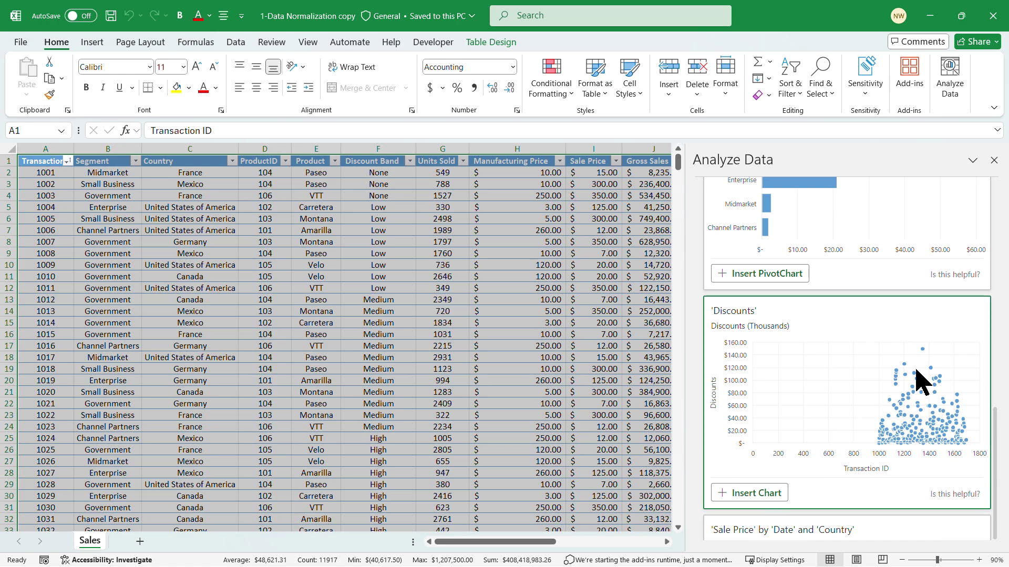
{"action": "scroll", "coordinate": [914, 385], "scroll_direction": "down", "scroll_amount": 4}
{"action": "scroll", "coordinate": [914, 386], "scroll_direction": "down", "scroll_amount": 5}
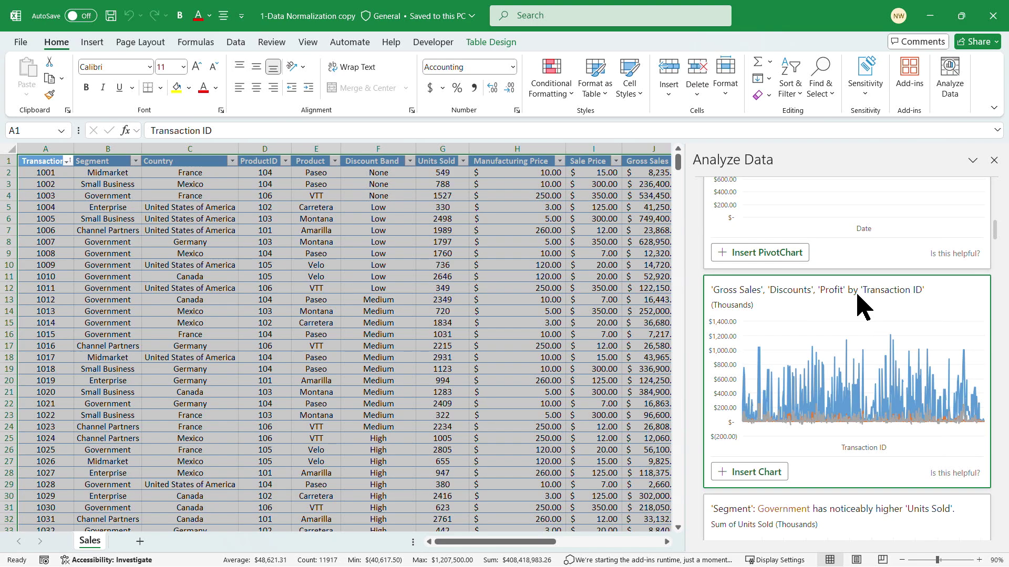
{"action": "scroll", "coordinate": [855, 297], "scroll_direction": "down", "scroll_amount": 4}
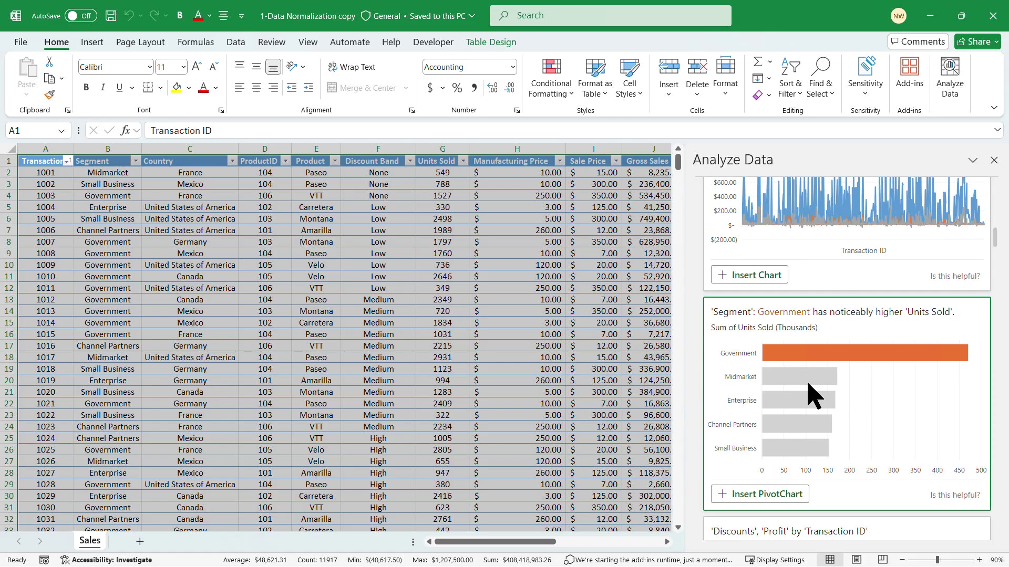
{"action": "scroll", "coordinate": [841, 368], "scroll_direction": "down", "scroll_amount": 6}
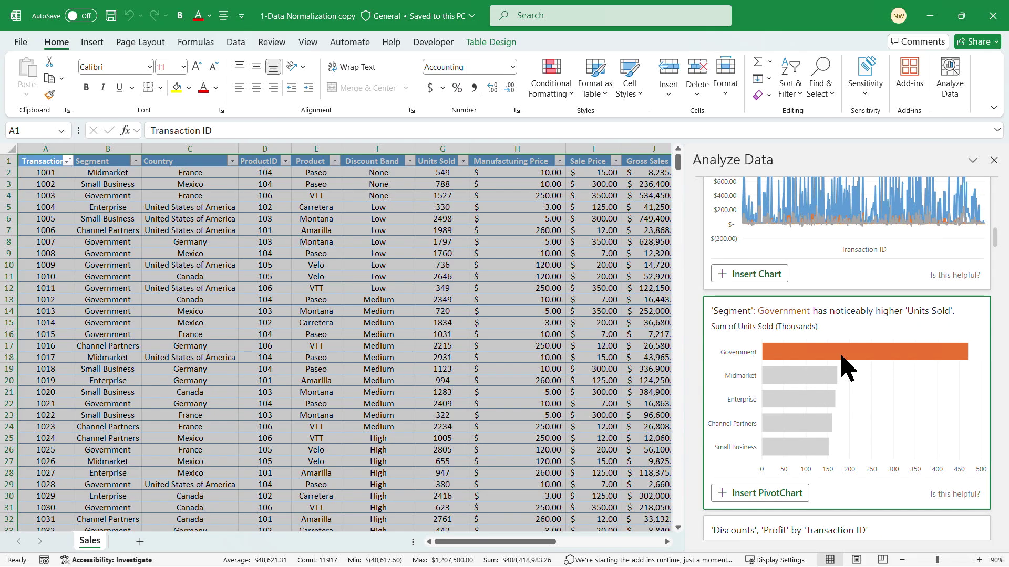
{"action": "scroll", "coordinate": [844, 366], "scroll_direction": "down", "scroll_amount": 2}
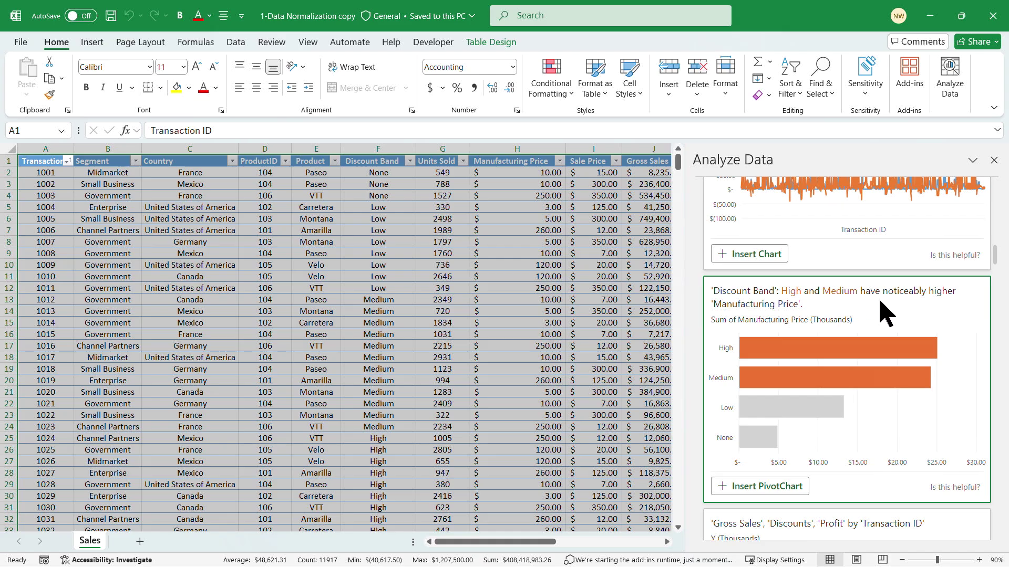
{"action": "scroll", "coordinate": [867, 367], "scroll_direction": "down", "scroll_amount": 3}
{"action": "scroll", "coordinate": [870, 370], "scroll_direction": "up", "scroll_amount": 15}
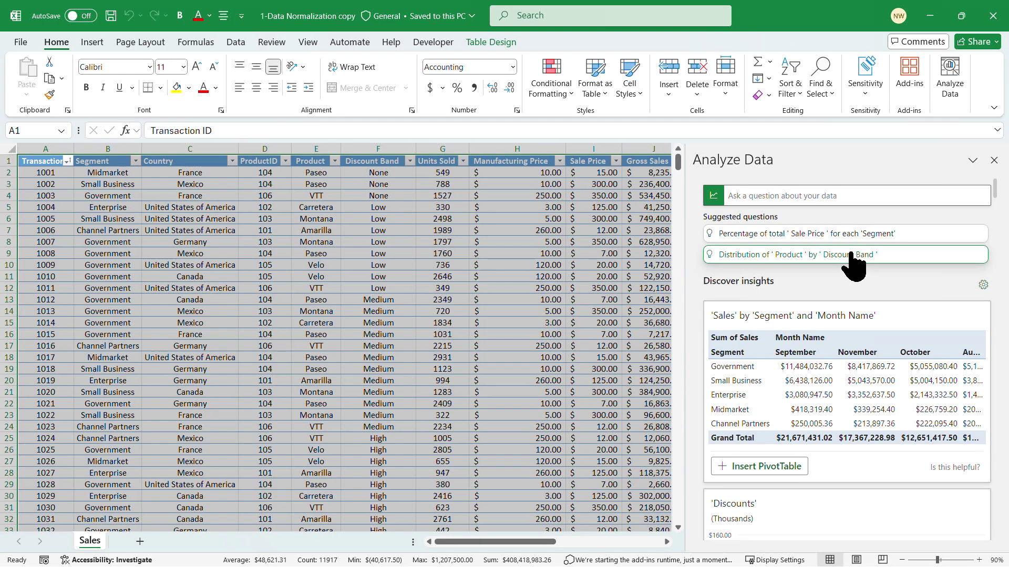
Ask the suggested question about the percentage of total Sale Price for each Segment, and return to the insights overview
{"action": "left_click", "coordinate": [810, 237]}
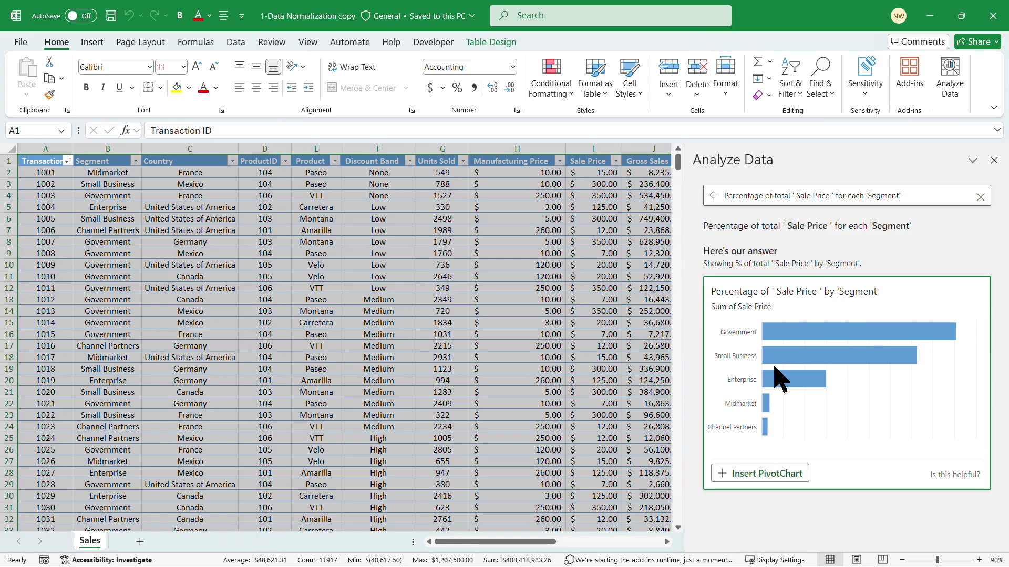
{"action": "left_click", "coordinate": [713, 196]}
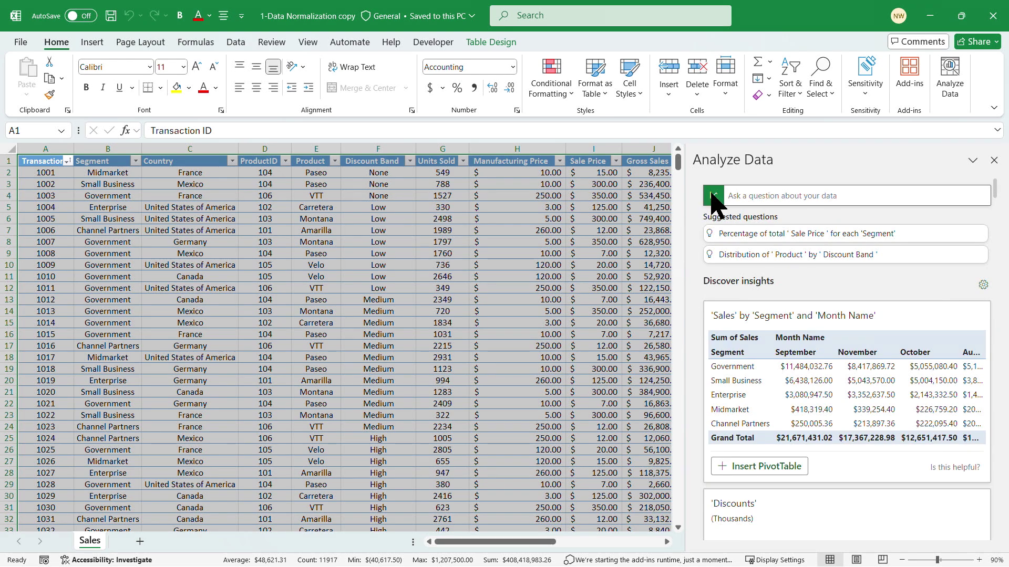
Ask the suggested question showing total Units Sold by Date as a line chart, and return to the insights overview
{"action": "left_click", "coordinate": [782, 198]}
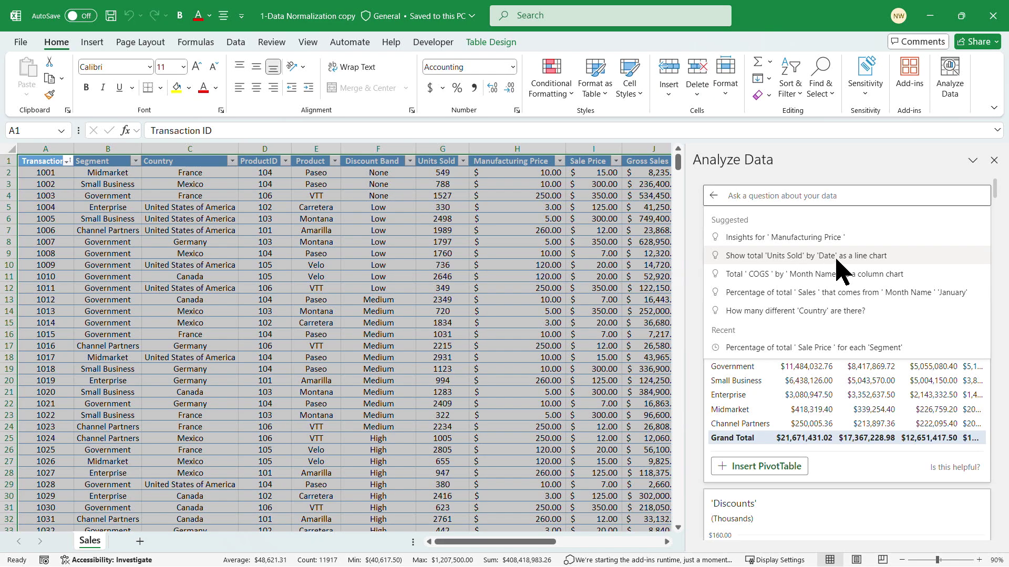
{"action": "left_click", "coordinate": [810, 255]}
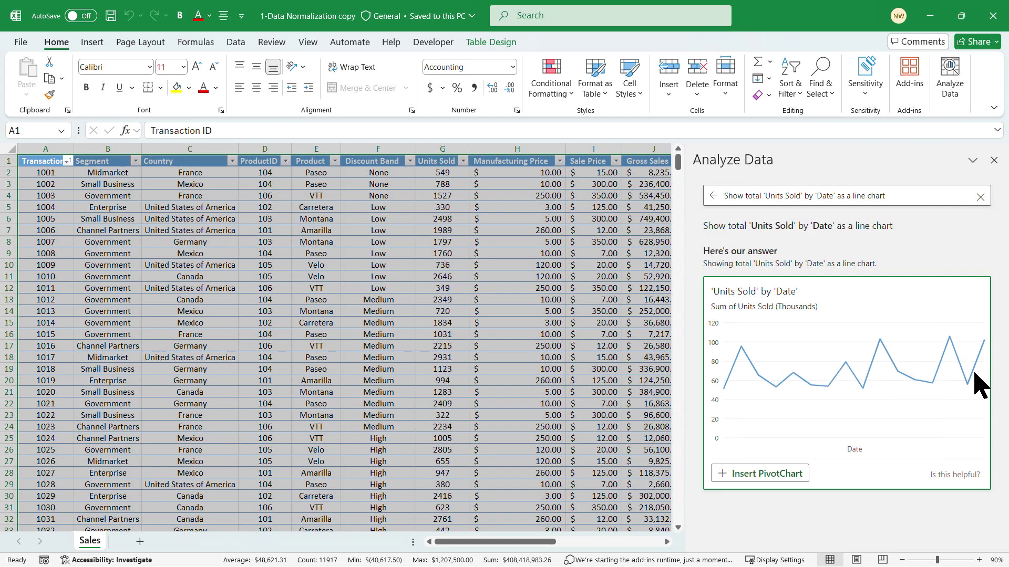
{"action": "left_click", "coordinate": [714, 203]}
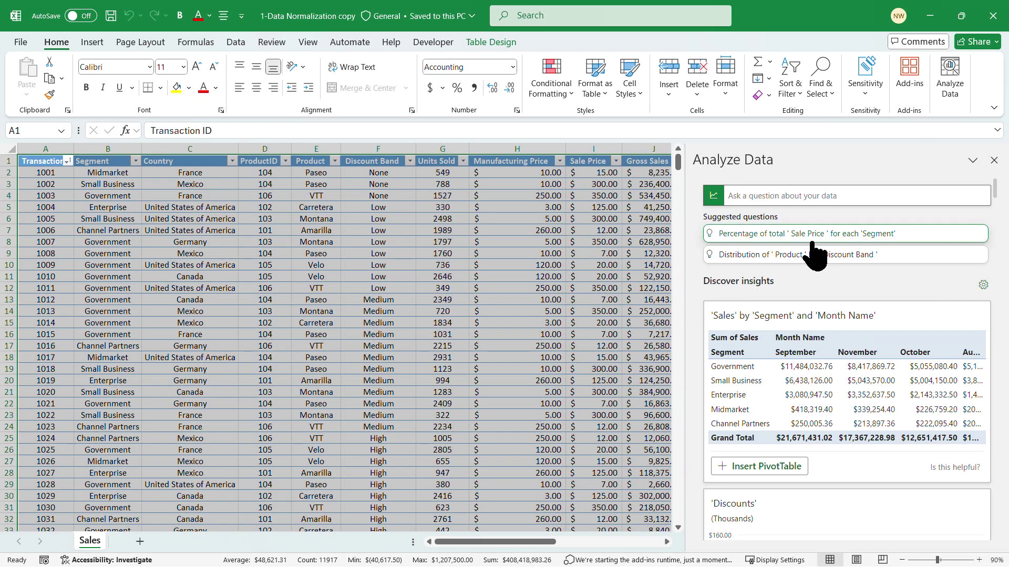
Ask the suggested question for total COGS by Month Name as a column chart, and insert the answer as a PivotChart
{"action": "left_click", "coordinate": [807, 197]}
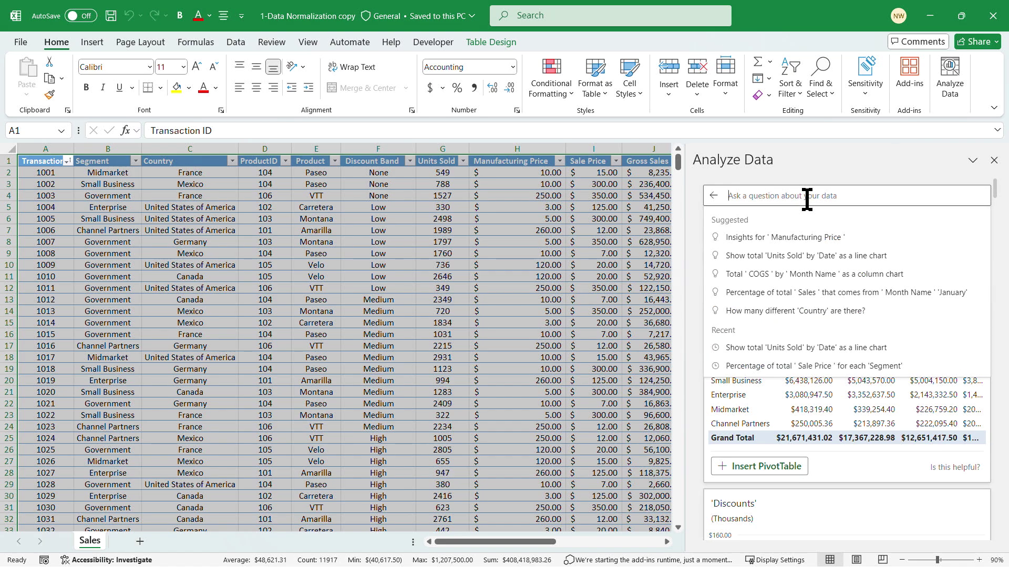
{"action": "left_click", "coordinate": [799, 282]}
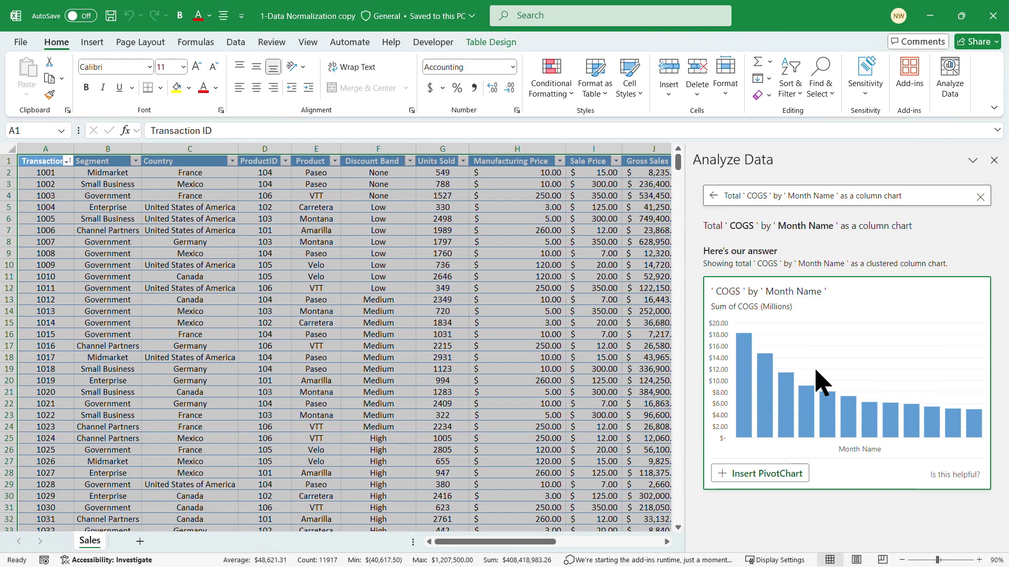
{"action": "left_click", "coordinate": [759, 474]}
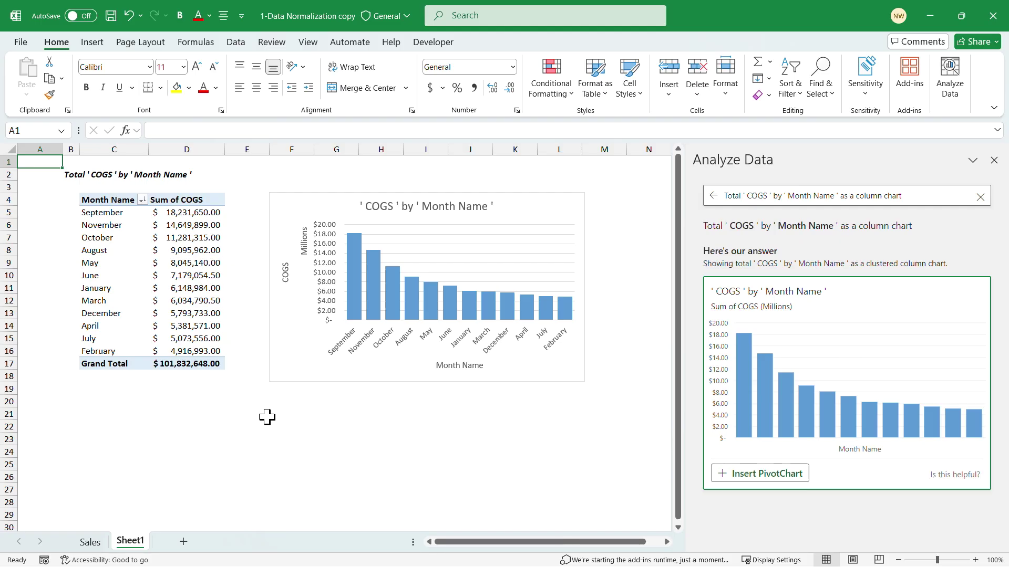
{"action": "left_click", "coordinate": [976, 560]}
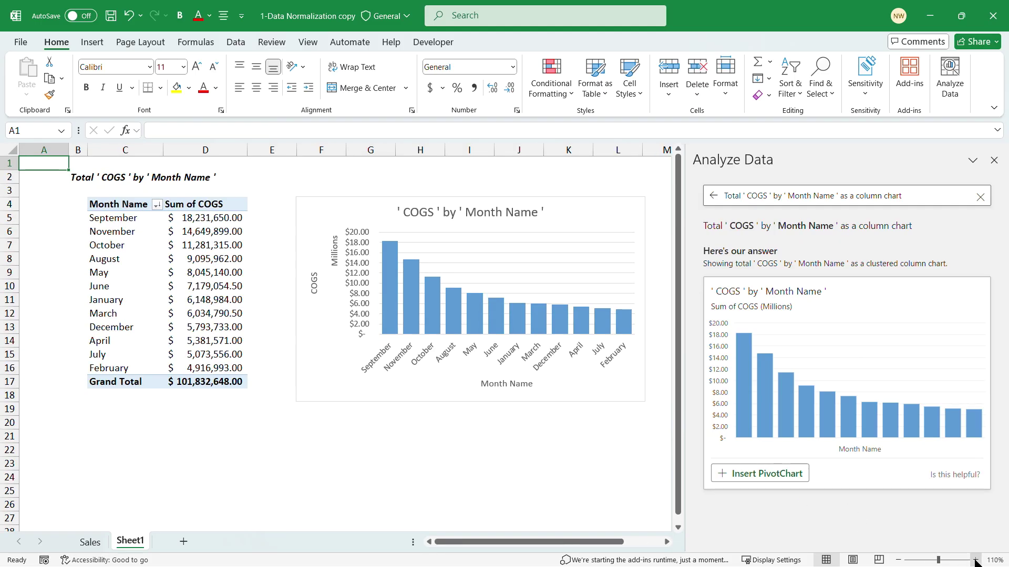
{"action": "left_click", "coordinate": [975, 561]}
{"action": "left_click", "coordinate": [213, 240]}
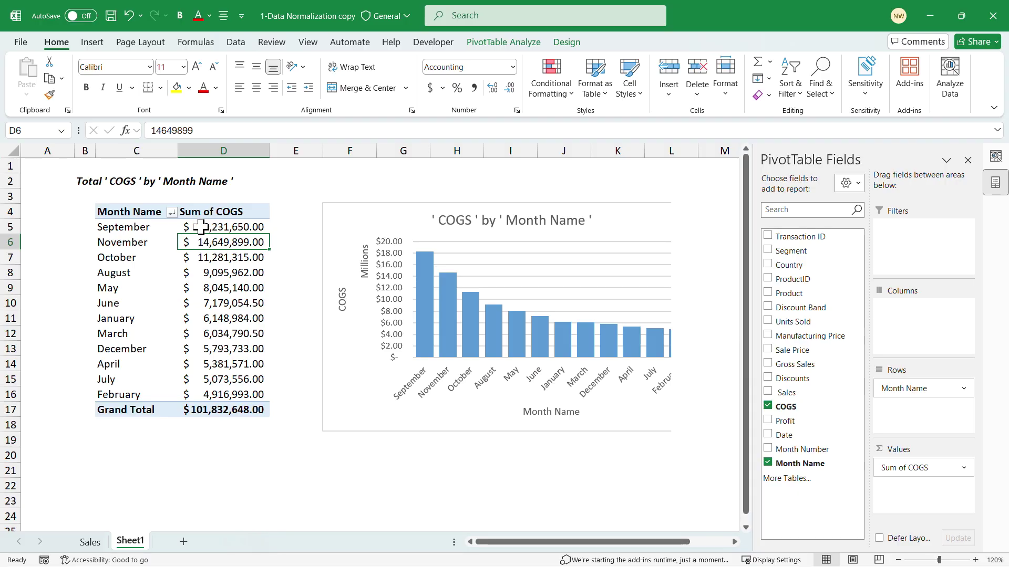
{"action": "left_click", "coordinate": [199, 227]}
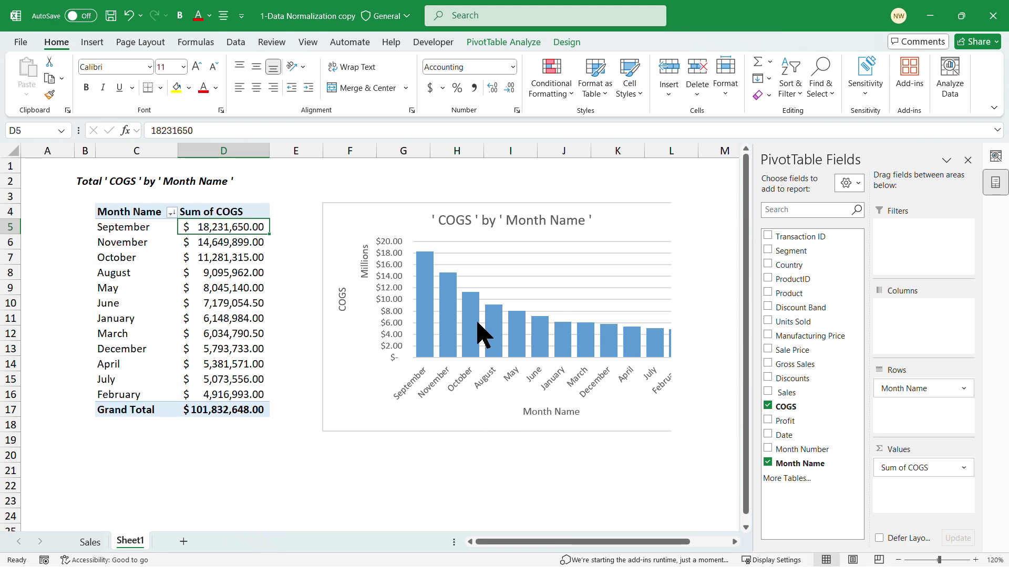
{"action": "mouse_move", "coordinate": [422, 261]}
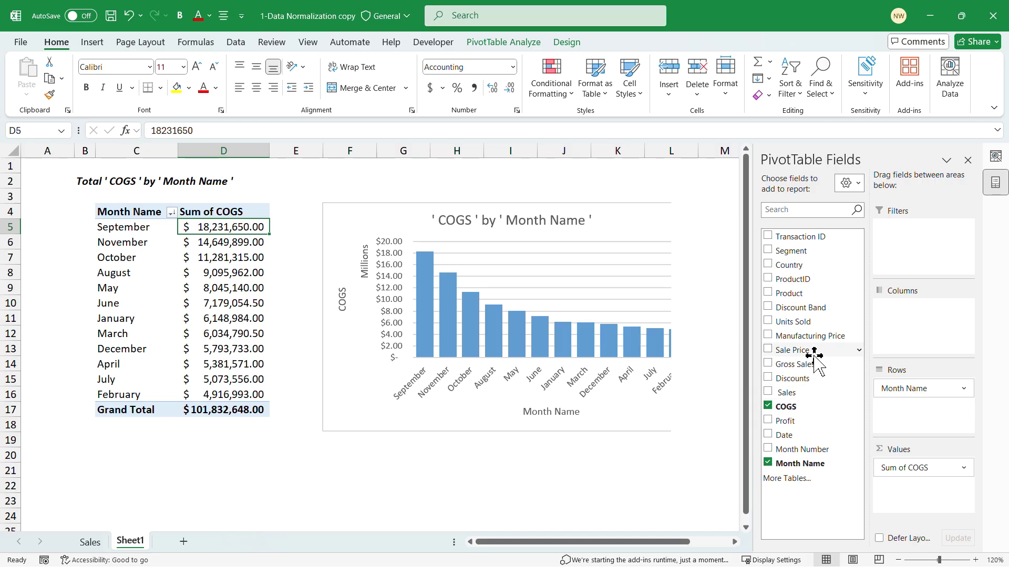
Rename the new COGS PivotChart sheet as COGS by Month
{"action": "right_click", "coordinate": [136, 542]}
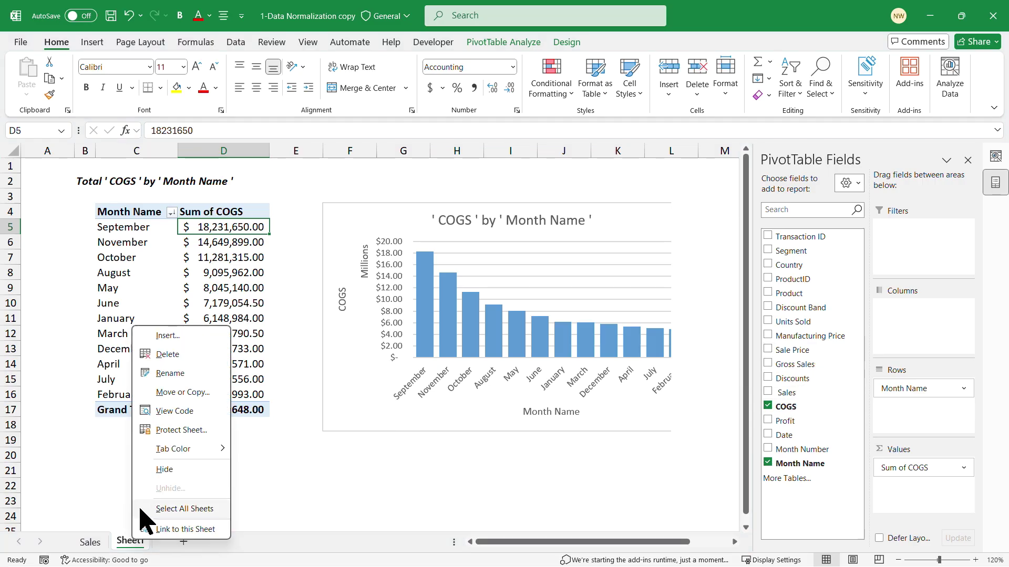
{"action": "left_click", "coordinate": [172, 373]}
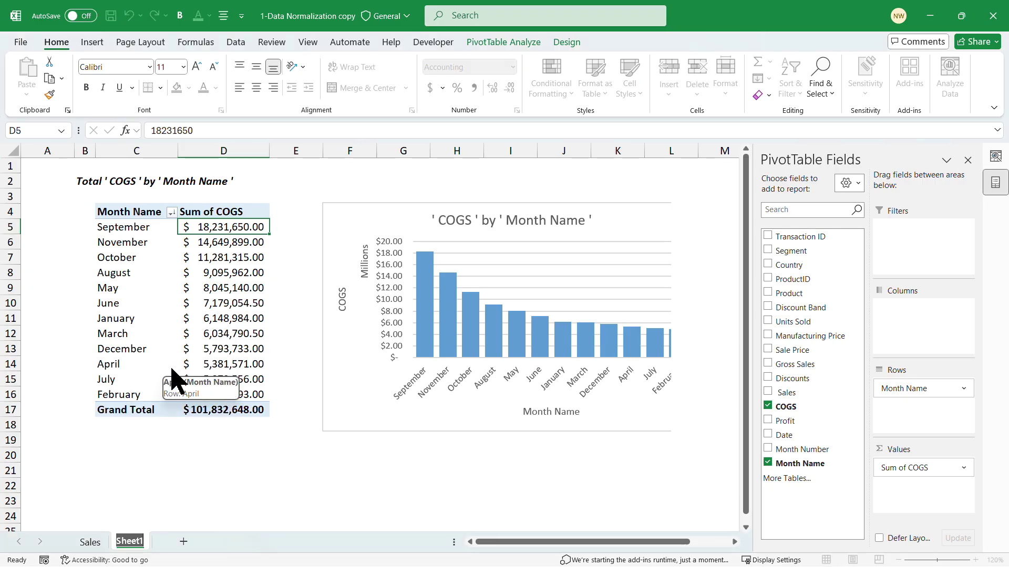
{"action": "type", "text": "COGS b"}
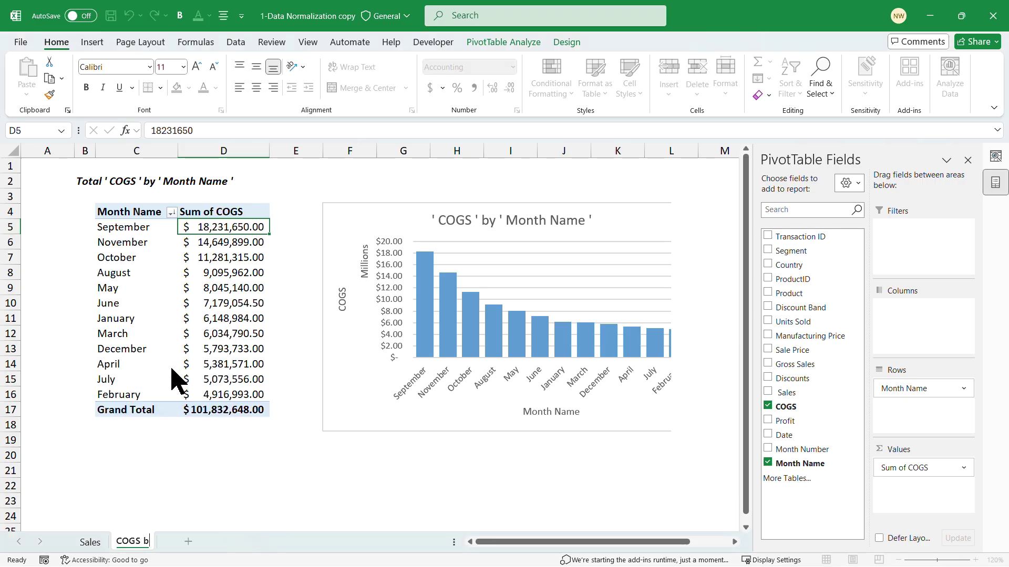
{"action": "type", "text": "y Mon"}
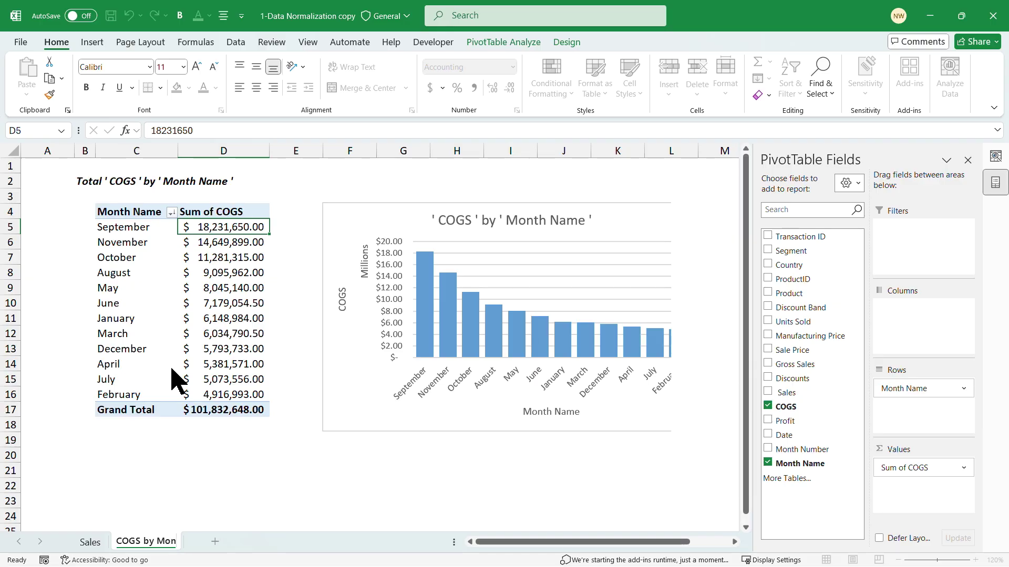
{"action": "type", "text": "th"}
{"action": "key", "text": "Return"}
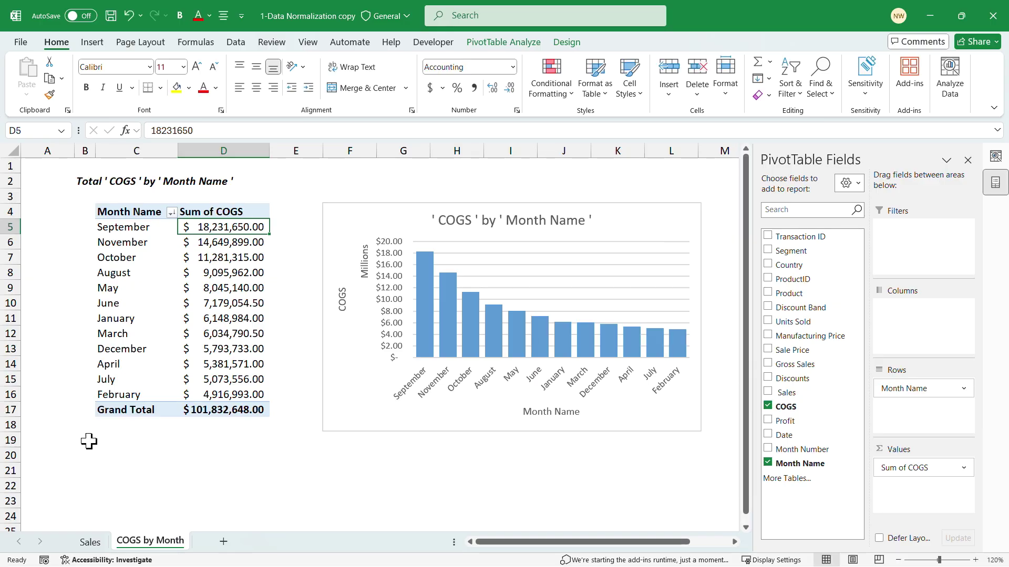
On the Sales sheet, ask Analyze Data for "gross sales for vtt product" and expand the alternative answer for average Gross Sales
{"action": "left_click", "coordinate": [90, 541]}
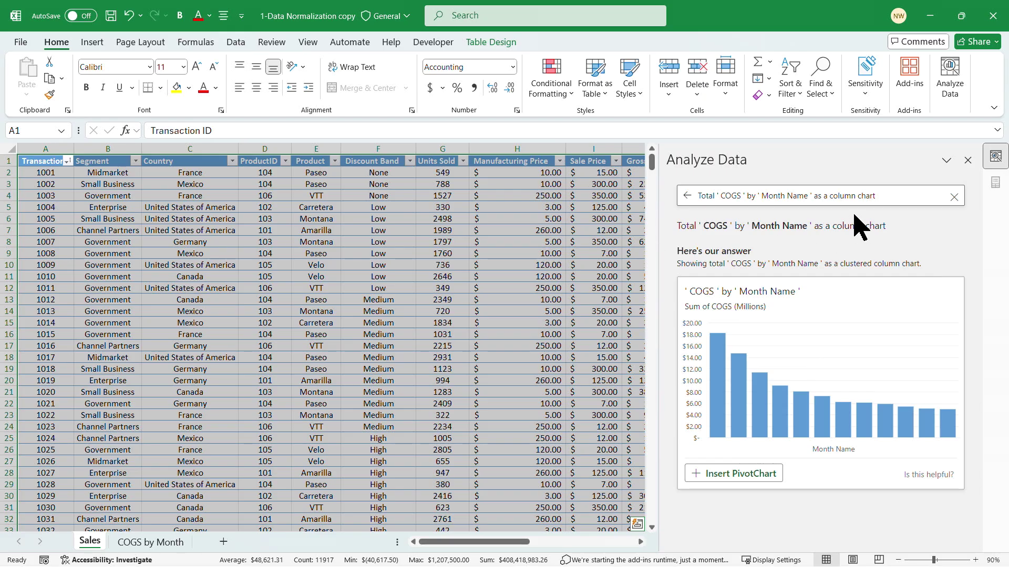
{"action": "left_click", "coordinate": [686, 196]}
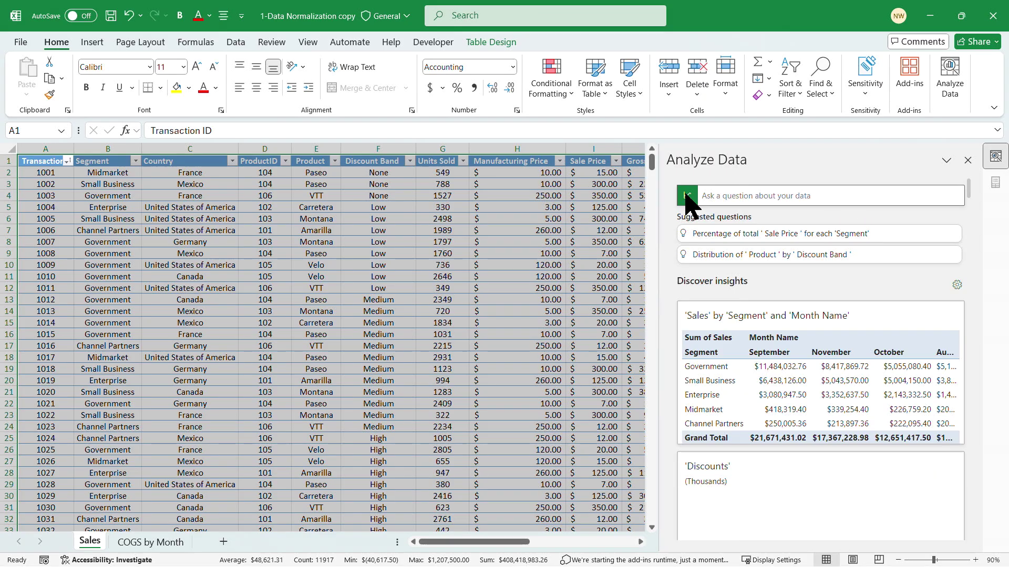
{"action": "left_click", "coordinate": [766, 198]}
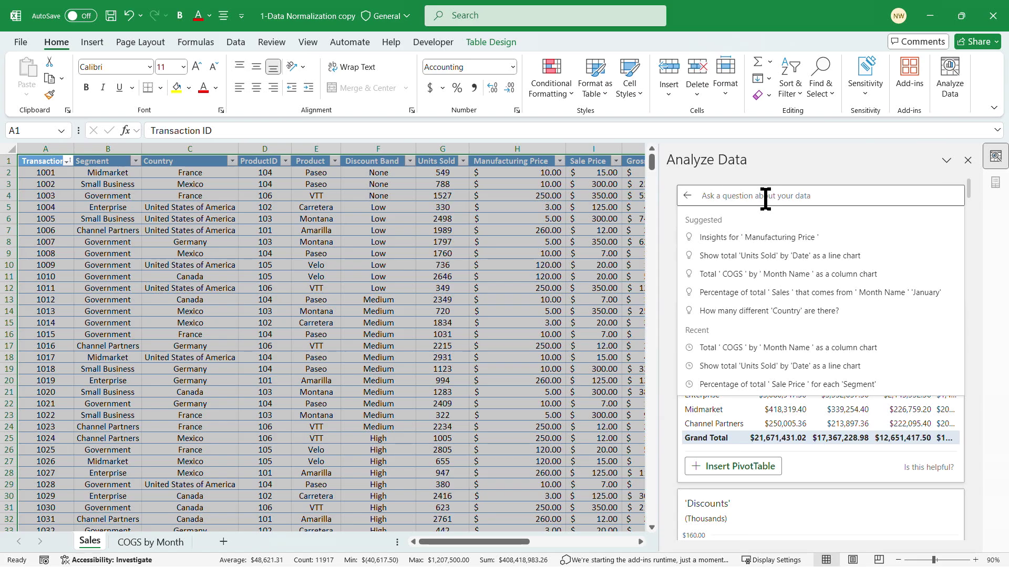
{"action": "type", "text": "gro"}
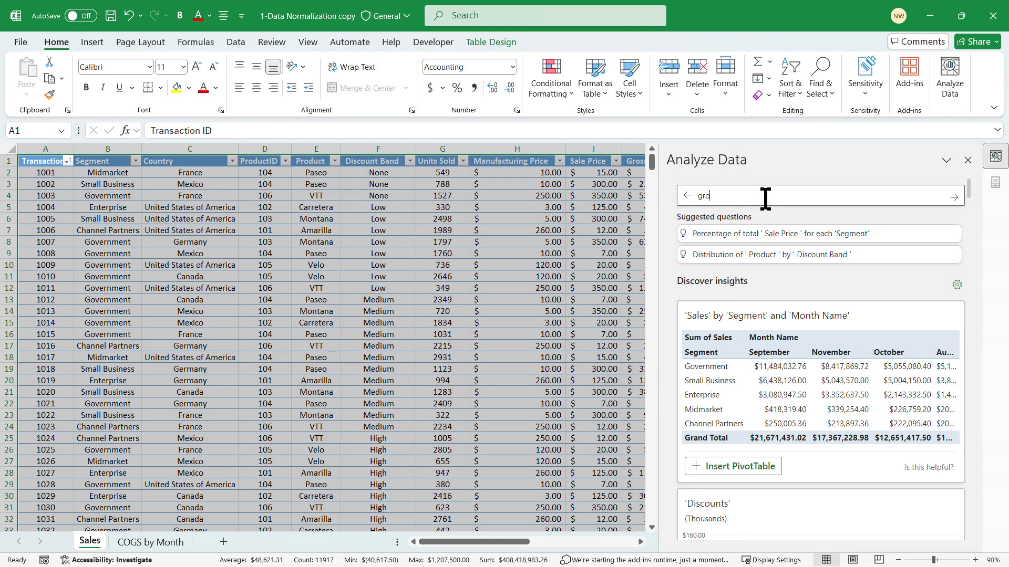
{"action": "type", "text": "ss sales for vtt p"}
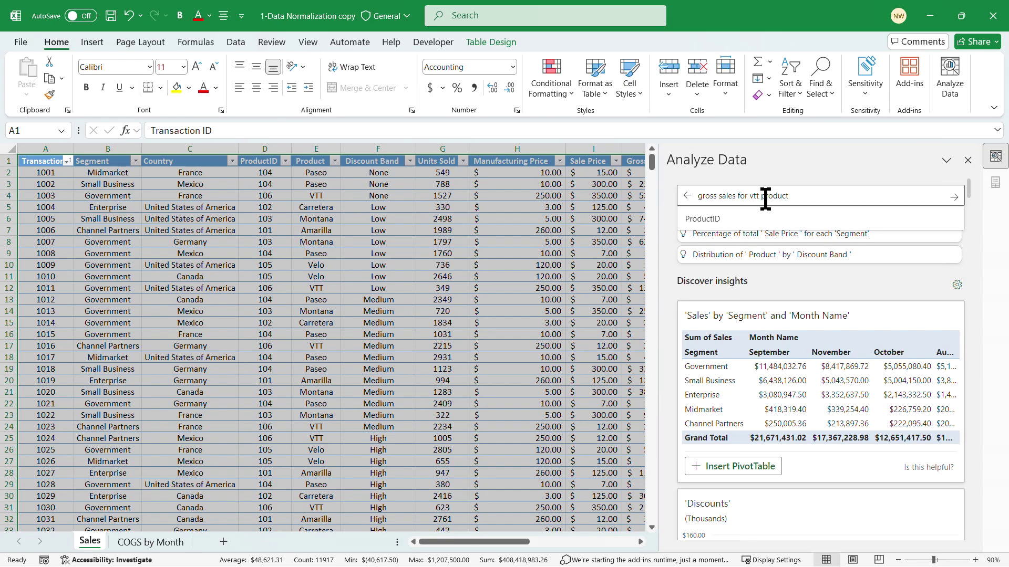
{"action": "type", "text": "roduct"}
{"action": "key", "text": "Return"}
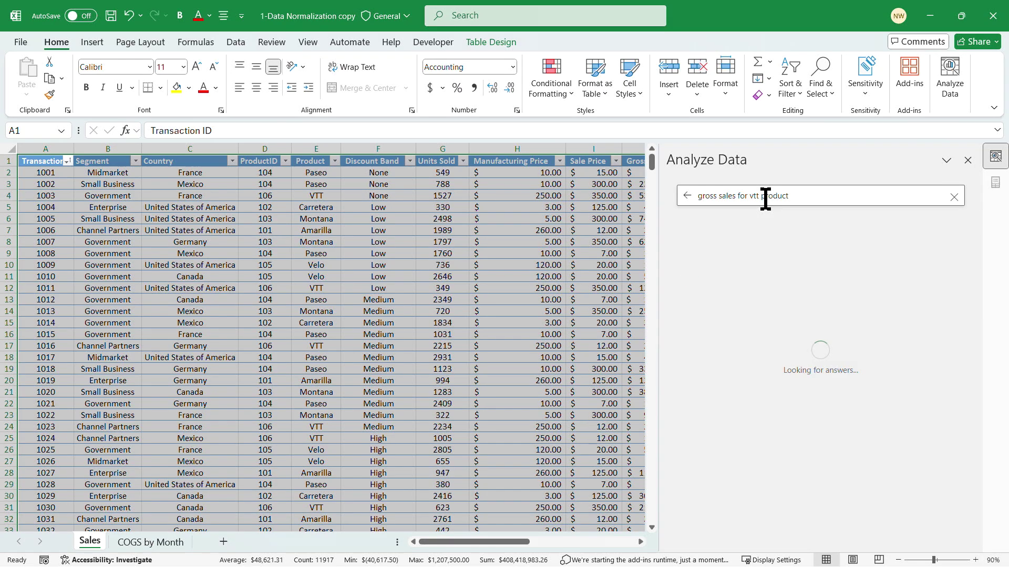
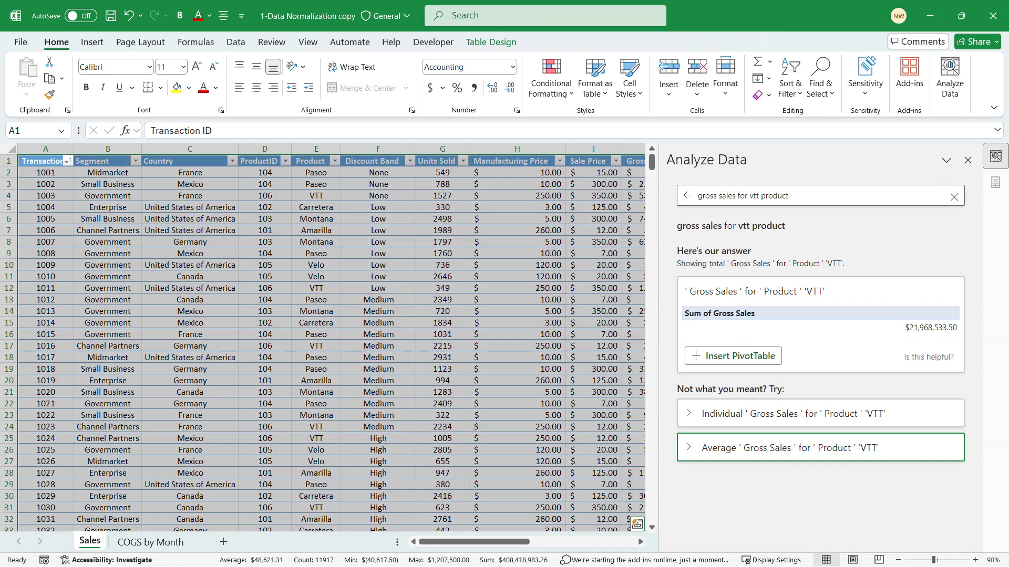
{"action": "key", "text": "Return"}
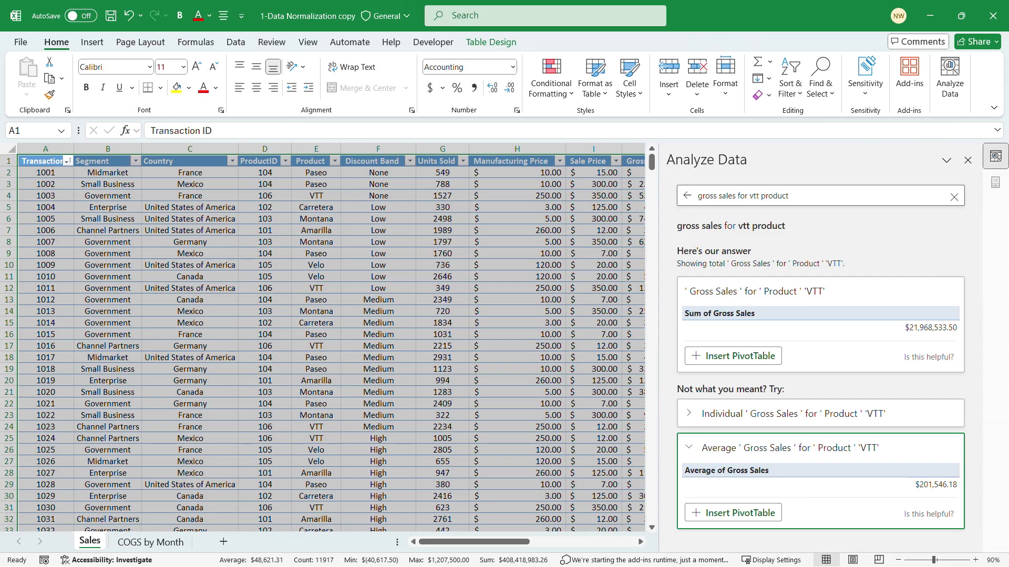
{"action": "key", "text": "Tab"}
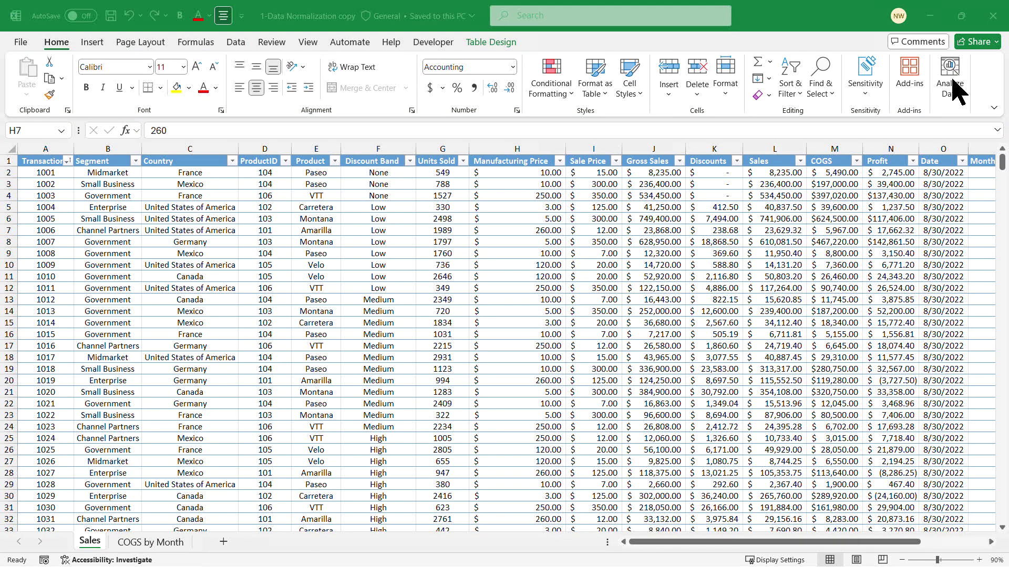
Run Analyze Data on the Sales table again and insert the suggested Sales by Segment and Month Name PivotTable
{"action": "left_click", "coordinate": [951, 85]}
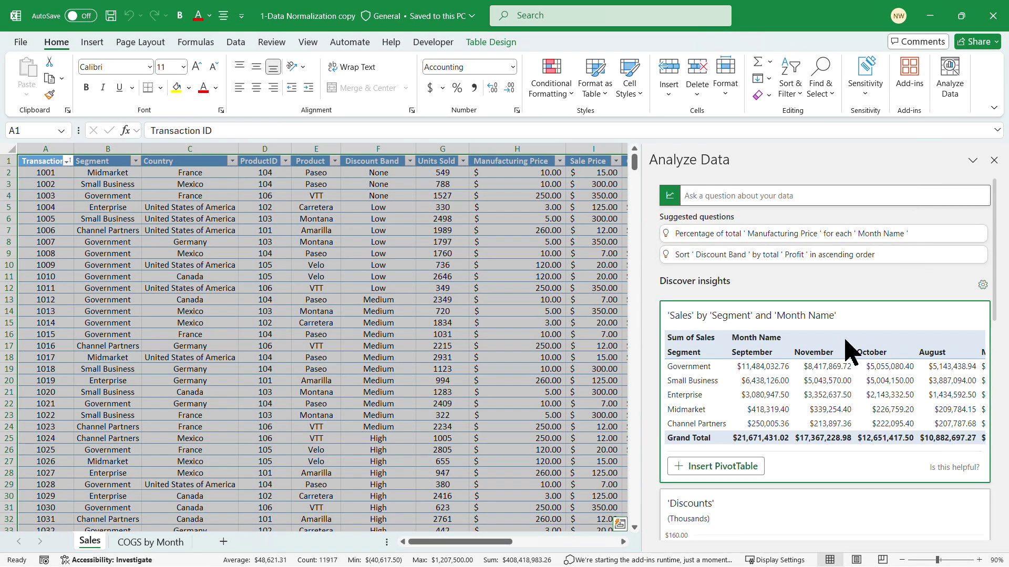
{"action": "mouse_move", "coordinate": [996, 254]}
{"action": "left_mouse_down"}
{"action": "mouse_move", "coordinate": [997, 463]}
{"action": "mouse_move", "coordinate": [998, 268]}
{"action": "left_mouse_up"}
{"action": "scroll", "coordinate": [825, 316], "scroll_direction": "down", "scroll_amount": 1}
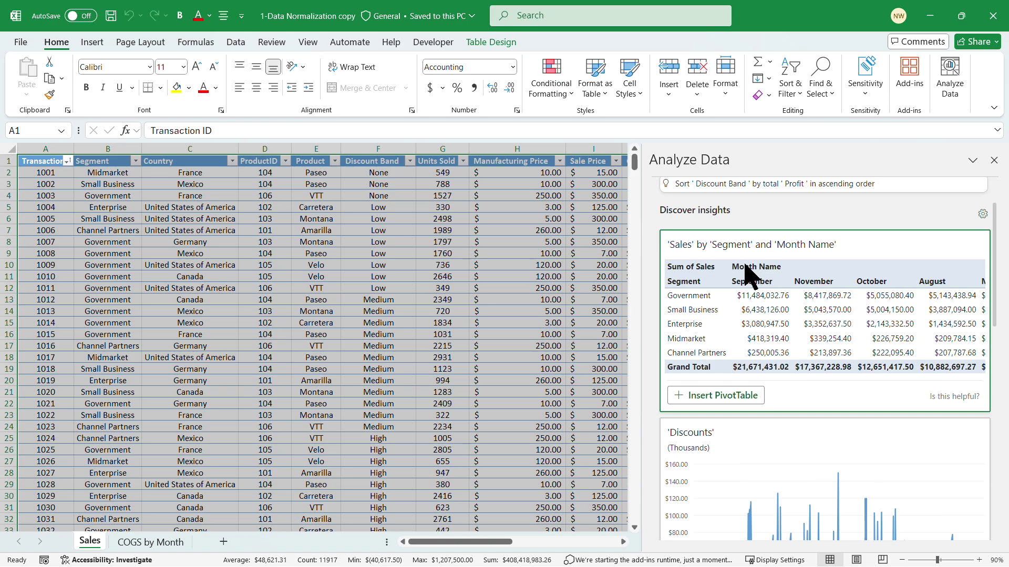
{"action": "left_click", "coordinate": [717, 395]}
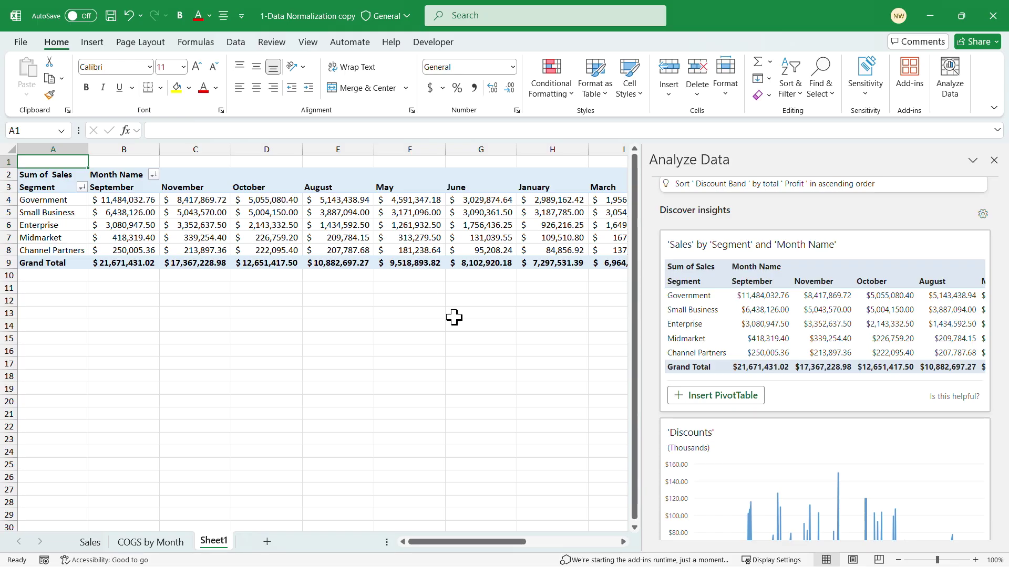
{"action": "left_click_drag", "start_coordinate": [505, 549], "coordinate": [487, 540]}
From the Sales sheet's insights, insert the Gross Sales by Segment PivotChart and close the Analyze Data results
{"action": "left_click", "coordinate": [101, 544]}
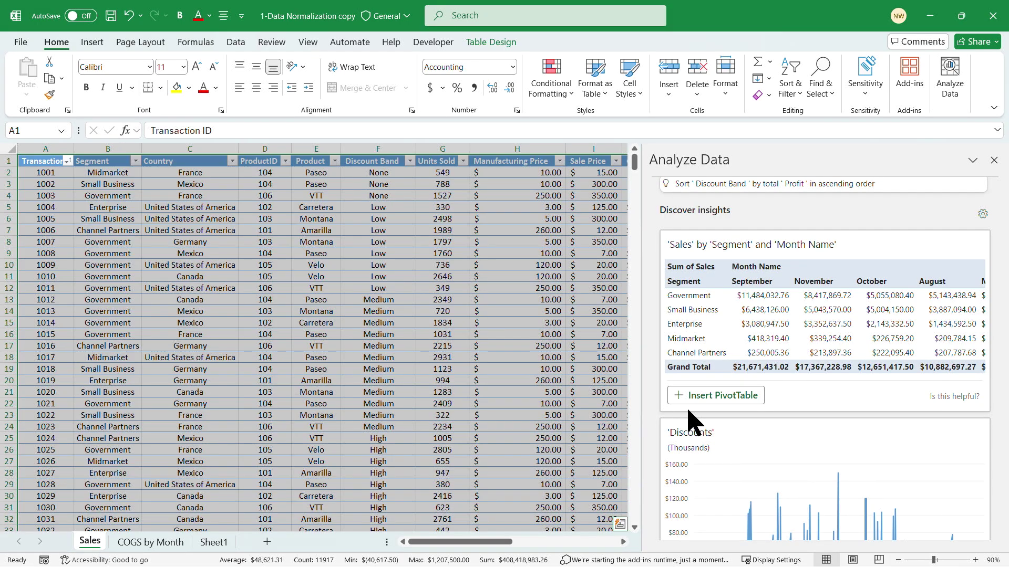
{"action": "scroll", "coordinate": [874, 308], "scroll_direction": "up", "scroll_amount": 1}
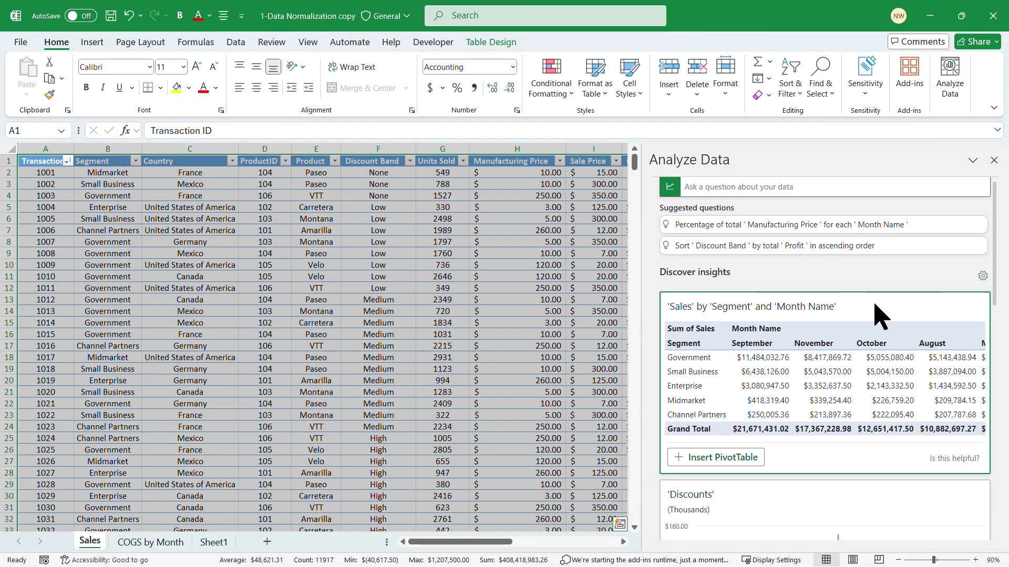
{"action": "scroll", "coordinate": [877, 283], "scroll_direction": "down", "scroll_amount": 4}
{"action": "scroll", "coordinate": [877, 310], "scroll_direction": "down", "scroll_amount": 4}
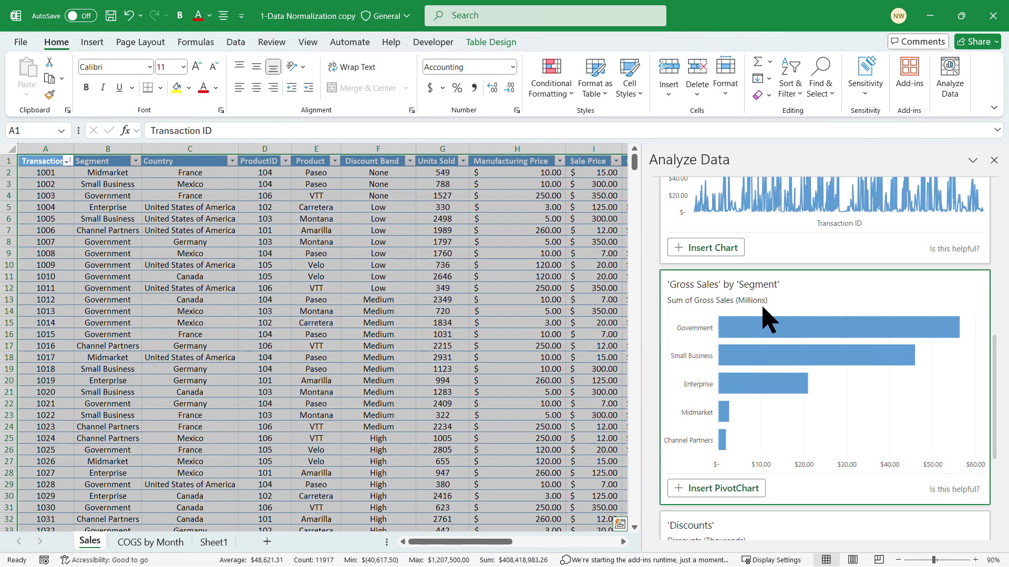
{"action": "left_click", "coordinate": [733, 491]}
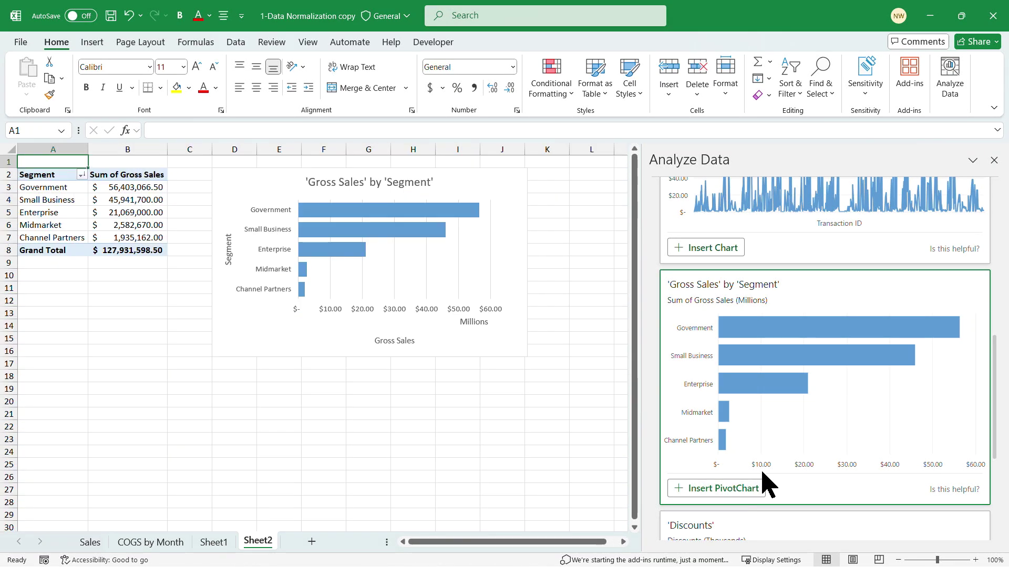
{"action": "left_click", "coordinate": [993, 160]}
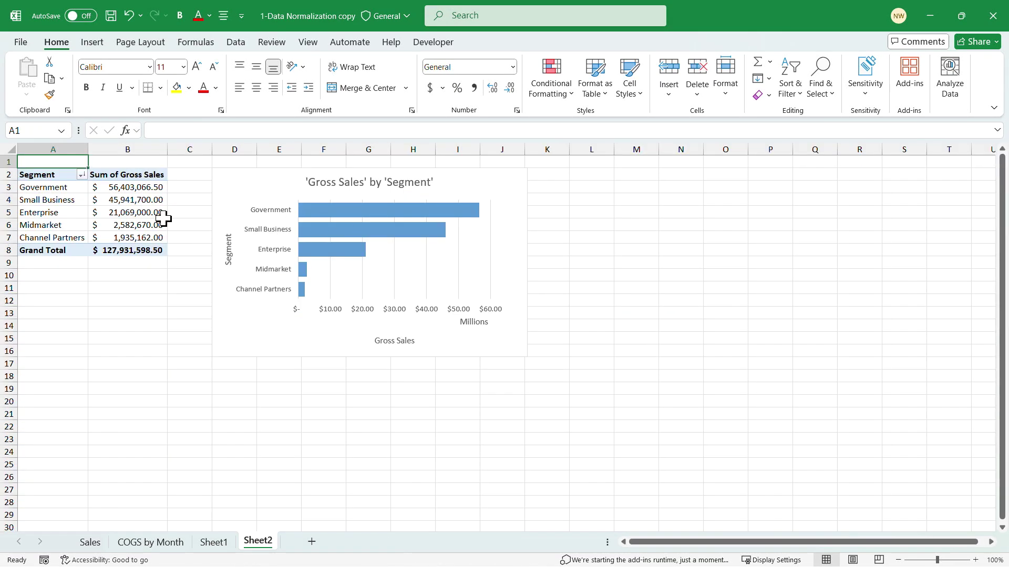
Rename the Gross Sales by Segment PivotChart's sheet as Sales by Segment
{"action": "double_click", "coordinate": [259, 541]}
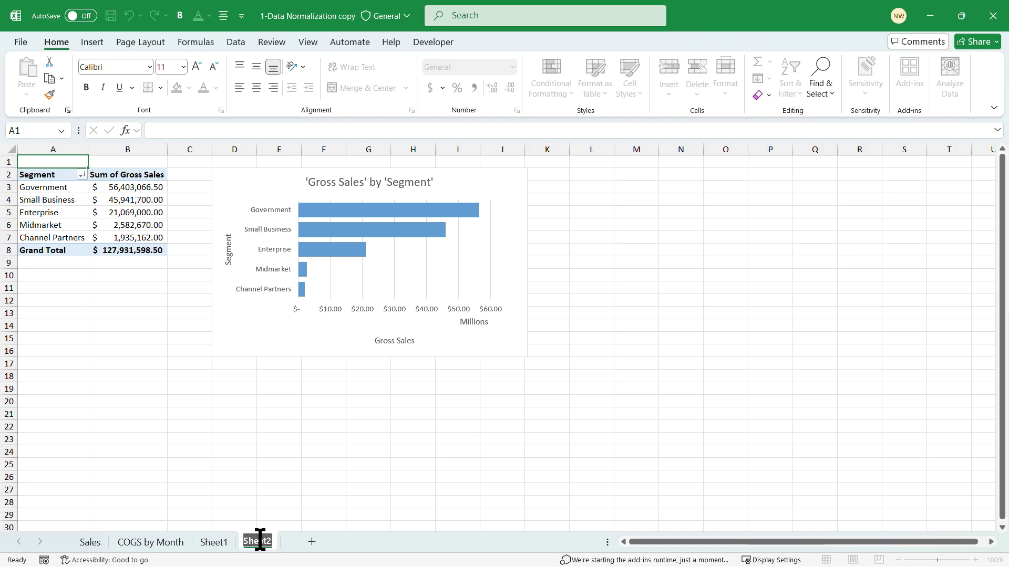
{"action": "type", "text": "Segmen"}
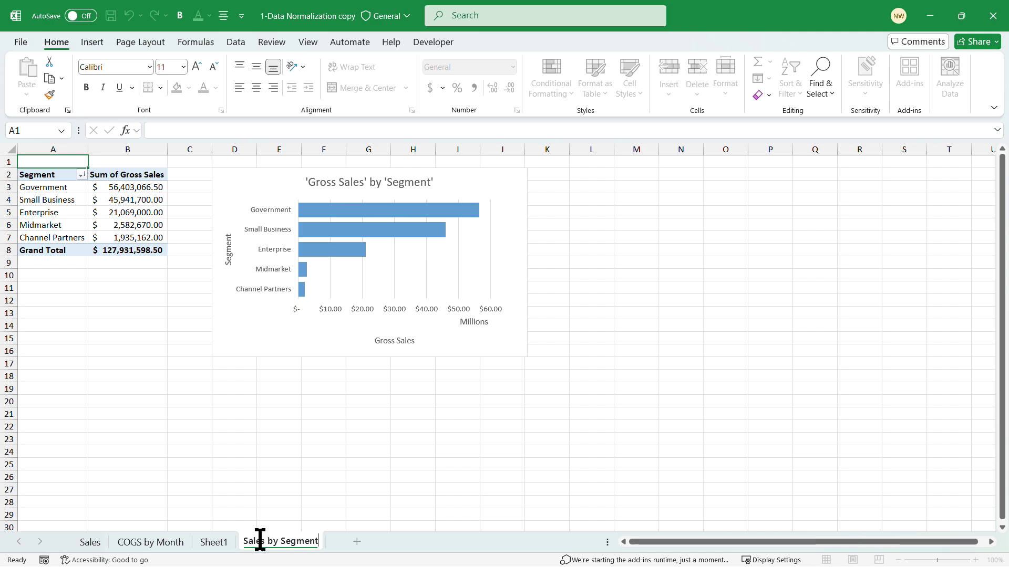
{"action": "type", "text": "ales by Segment"}
{"action": "key", "text": "Return"}
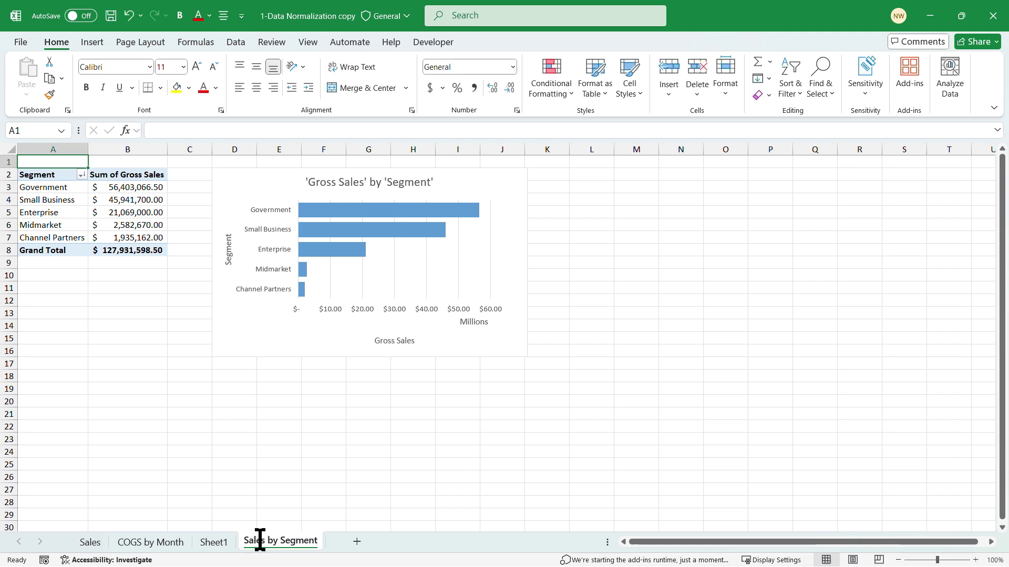
Rename Sheet1, which holds the Segment and Month Name PivotTable, as Sales by Segment and Month
{"action": "left_click", "coordinate": [214, 542]}
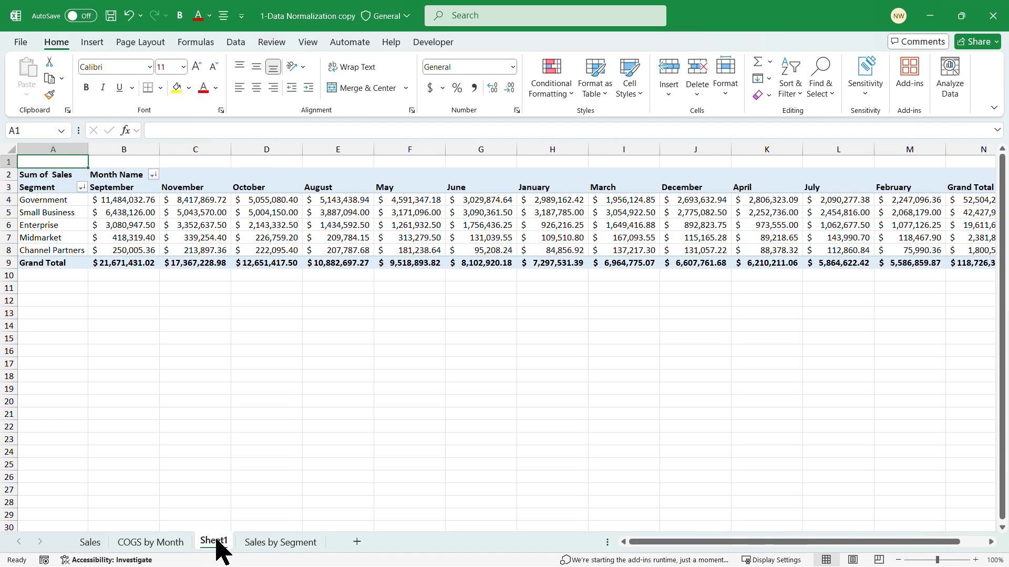
{"action": "double_click", "coordinate": [214, 542]}
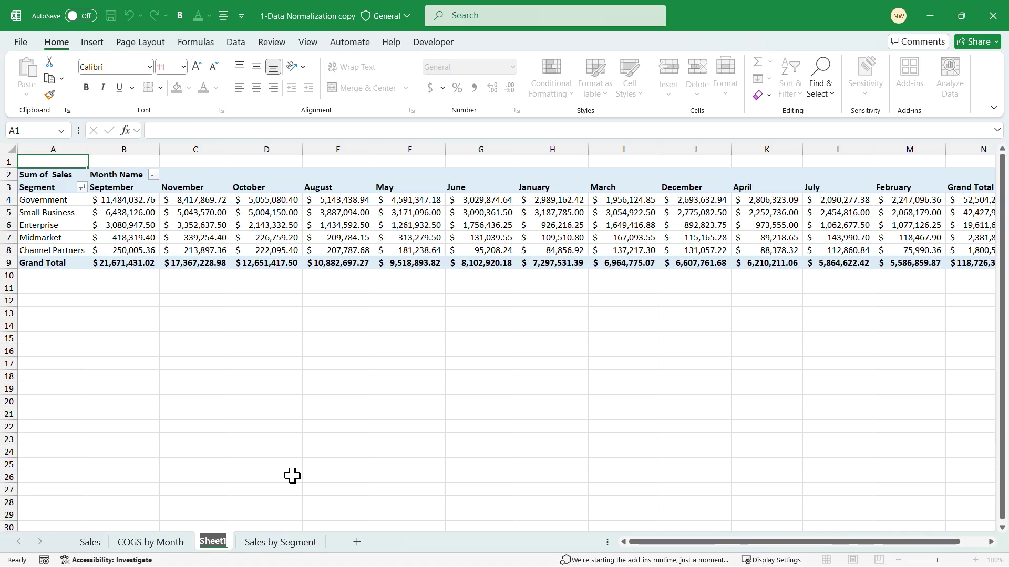
{"action": "type", "text": "Sales"}
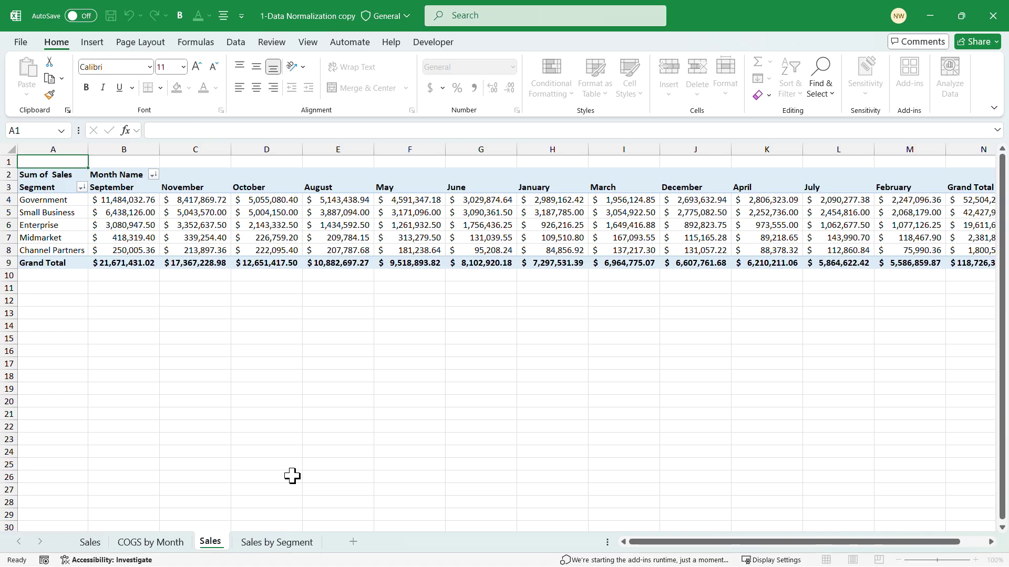
{"action": "type", "text": " by Seg"}
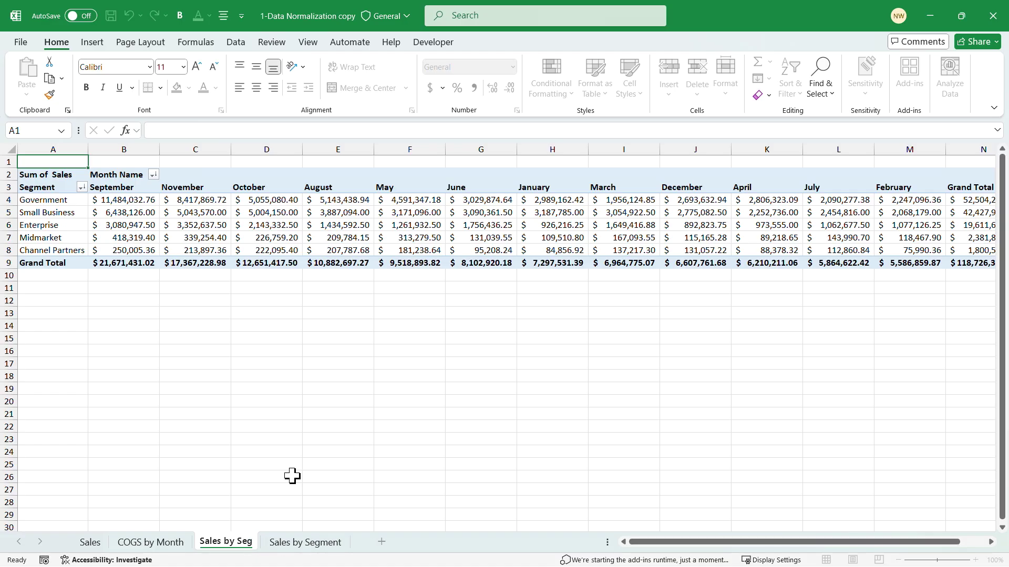
{"action": "type", "text": "ment an"}
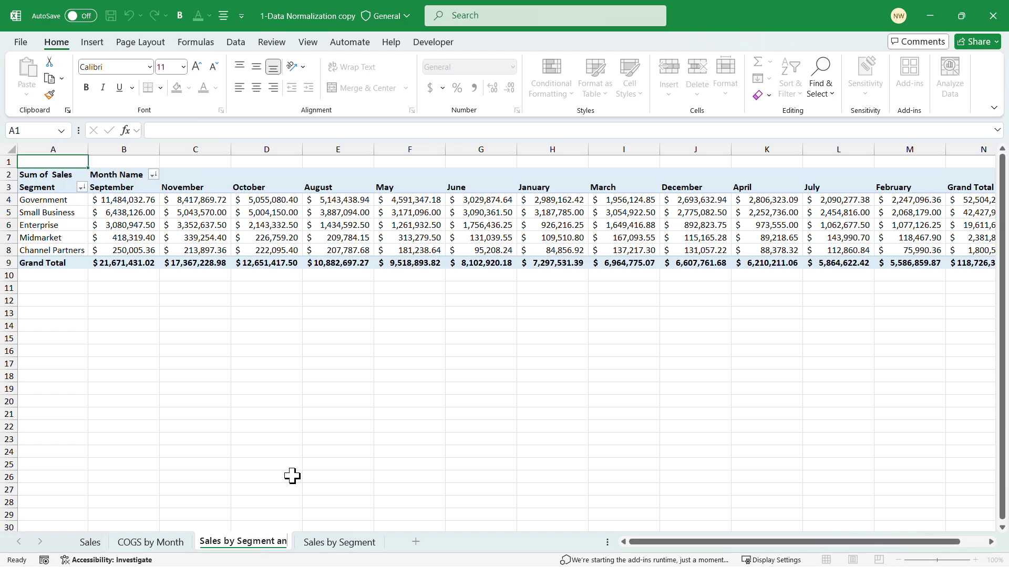
{"action": "type", "text": "d Mo"}
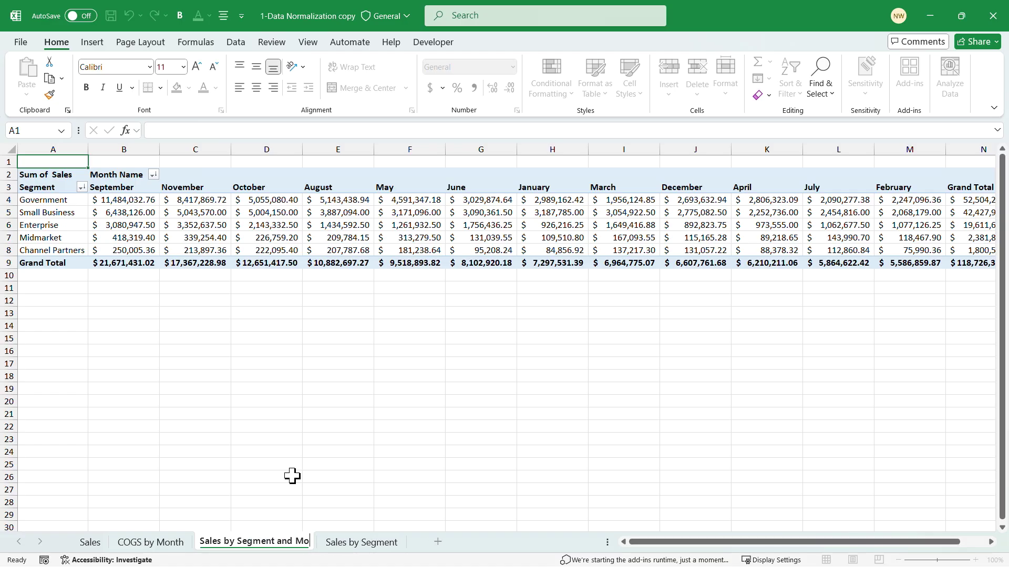
{"action": "type", "text": "nth"}
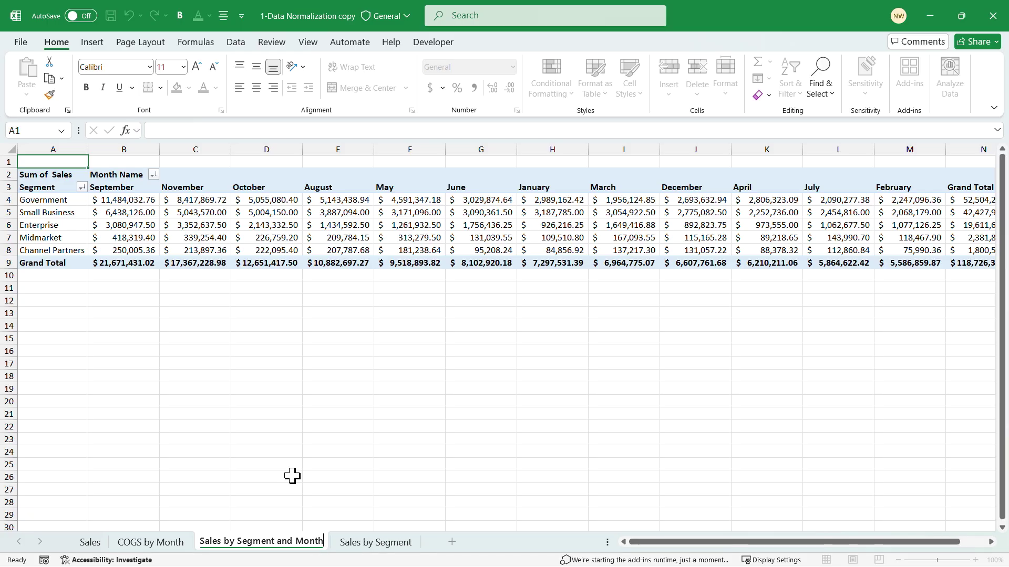
{"action": "left_click", "coordinate": [381, 434]}
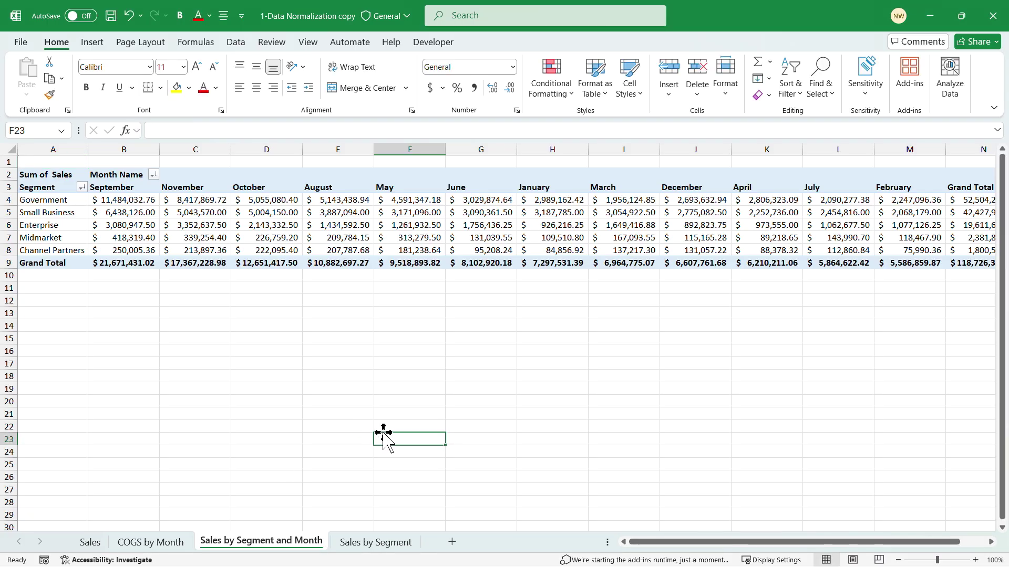
On the Sales by Segment sheet, enlarge the Gross Sales by Segment PivotChart to reach about the end of column K and row 20
{"action": "left_click", "coordinate": [369, 543]}
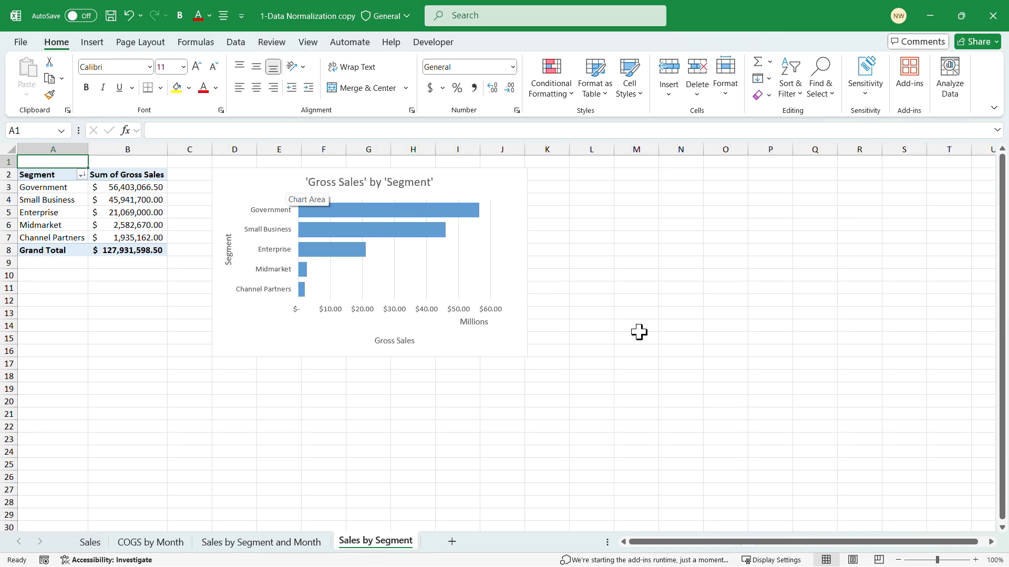
{"action": "left_click", "coordinate": [975, 561]}
{"action": "left_click", "coordinate": [975, 560]}
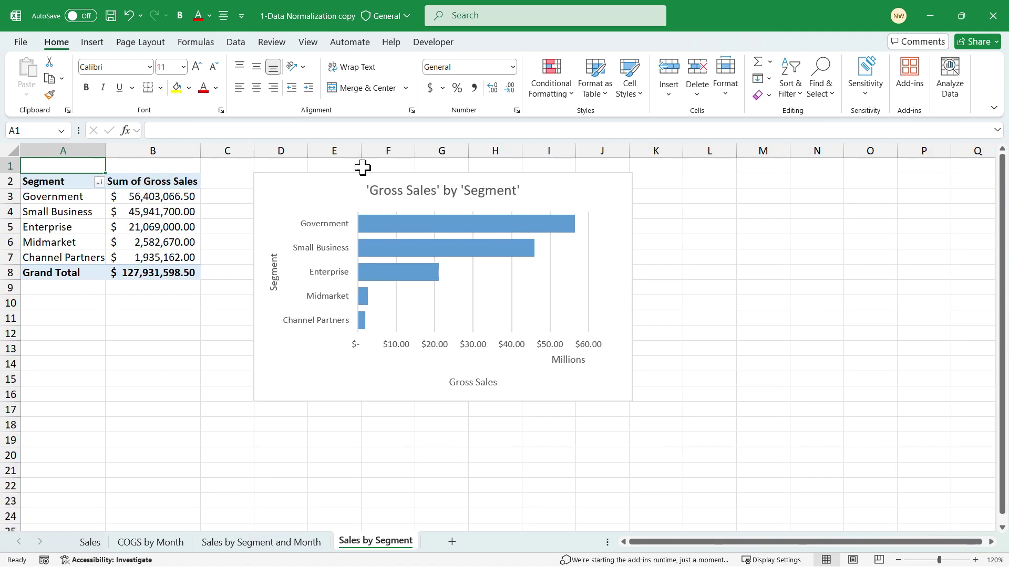
{"action": "left_click", "coordinate": [335, 178]}
{"action": "left_click_drag", "start_coordinate": [634, 406], "coordinate": [682, 453]}
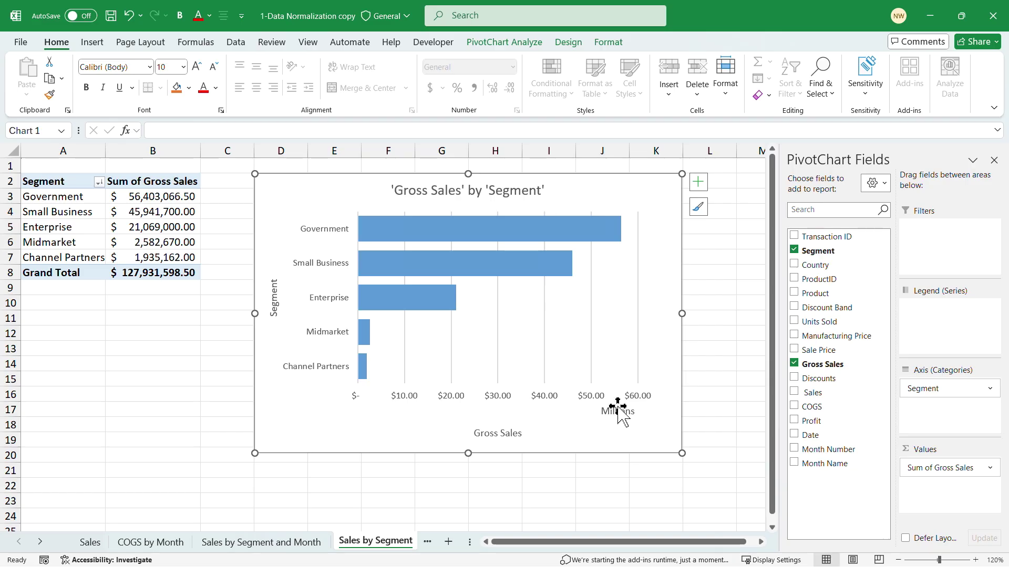
Recolor the PivotChart with the orange-first Colorful palette and apply the dark Style 7 chart style
{"action": "left_click", "coordinate": [526, 45]}
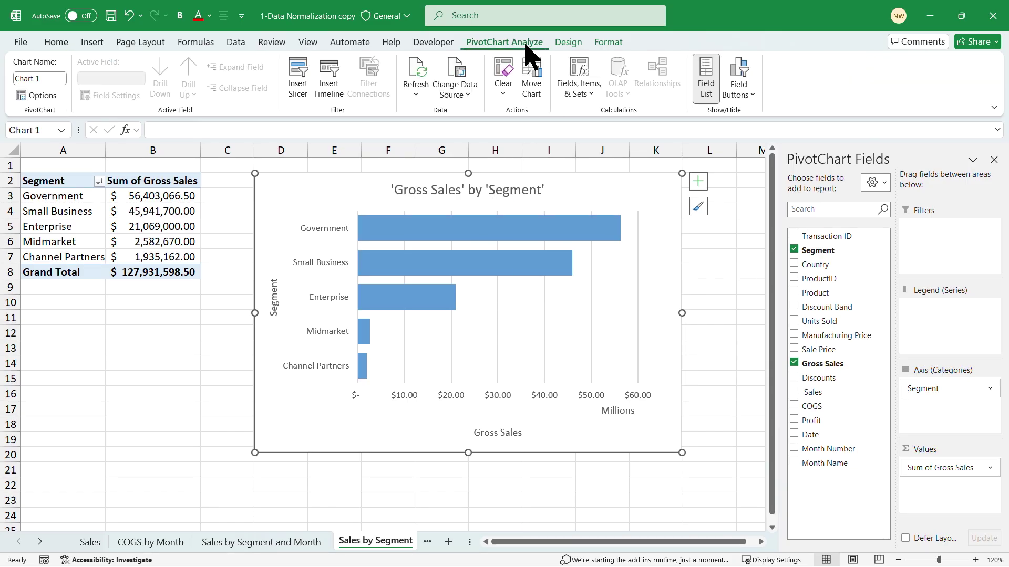
{"action": "left_click", "coordinate": [572, 44]}
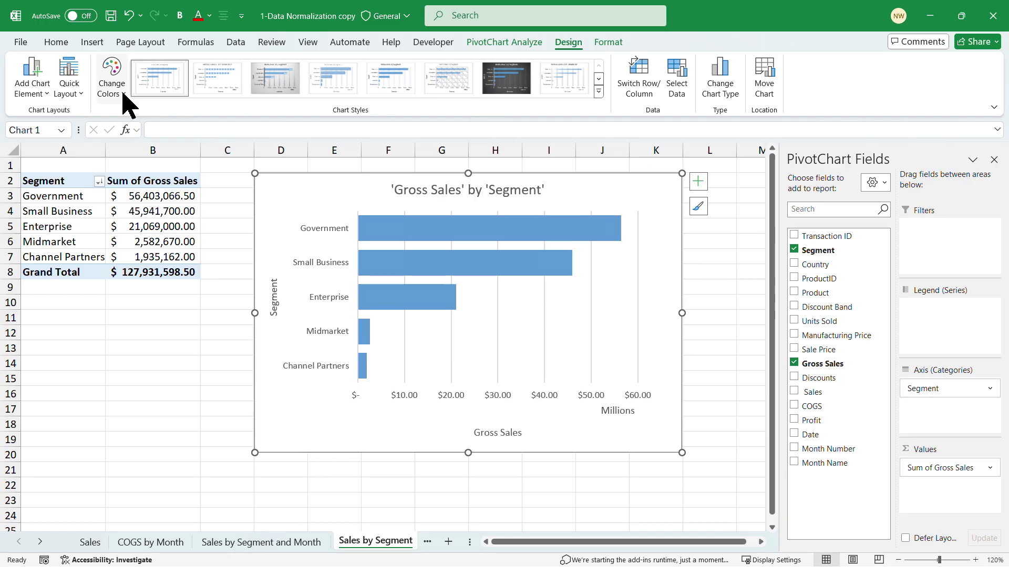
{"action": "left_click", "coordinate": [121, 92]}
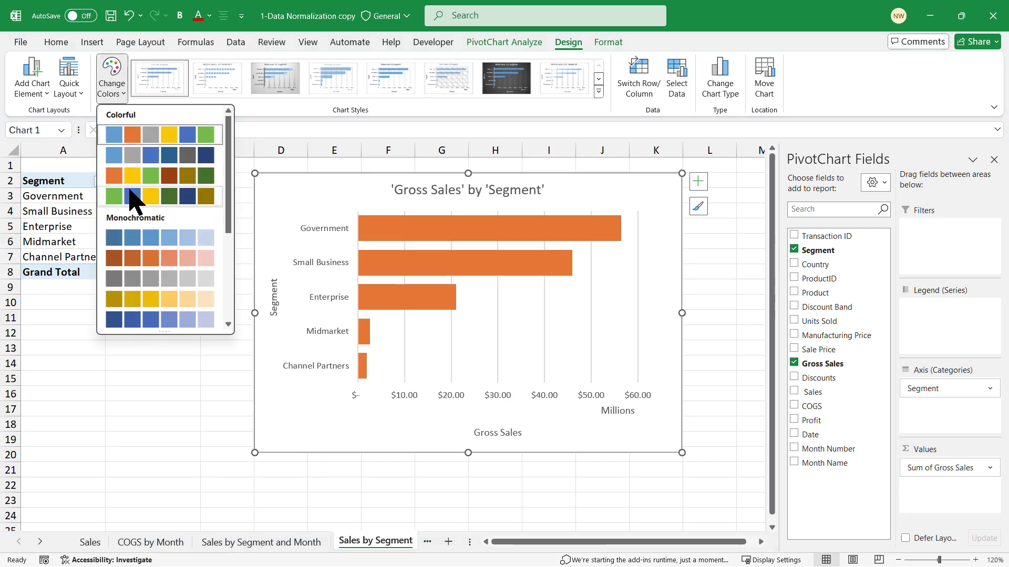
{"action": "left_click", "coordinate": [132, 179]}
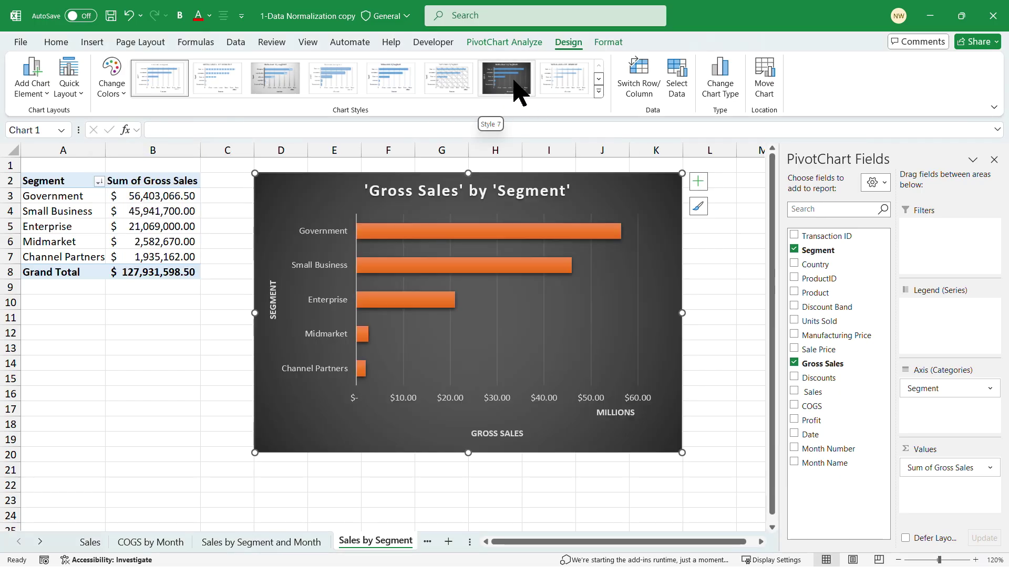
{"action": "left_click", "coordinate": [514, 81]}
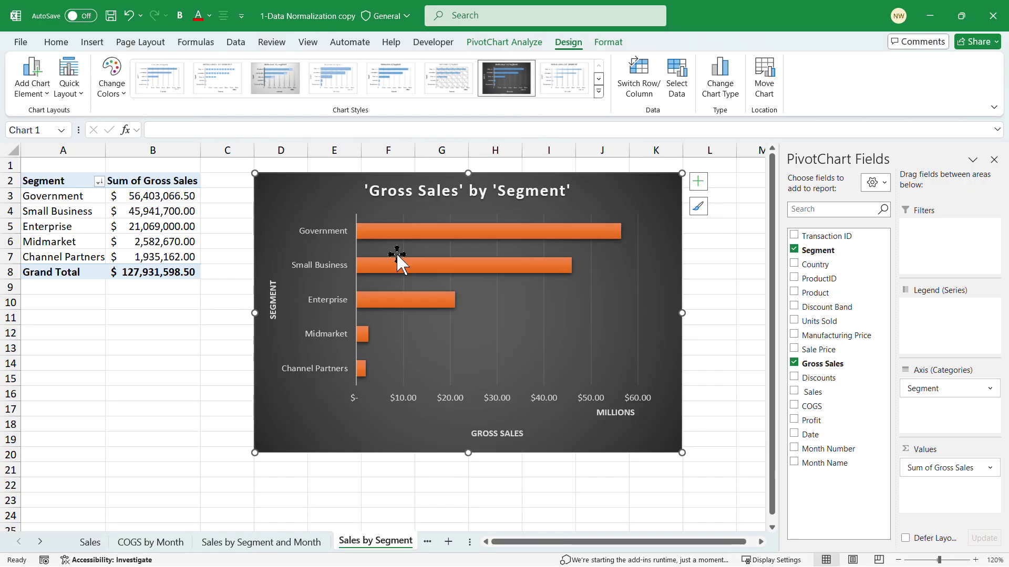
{"action": "left_click", "coordinate": [163, 241]}
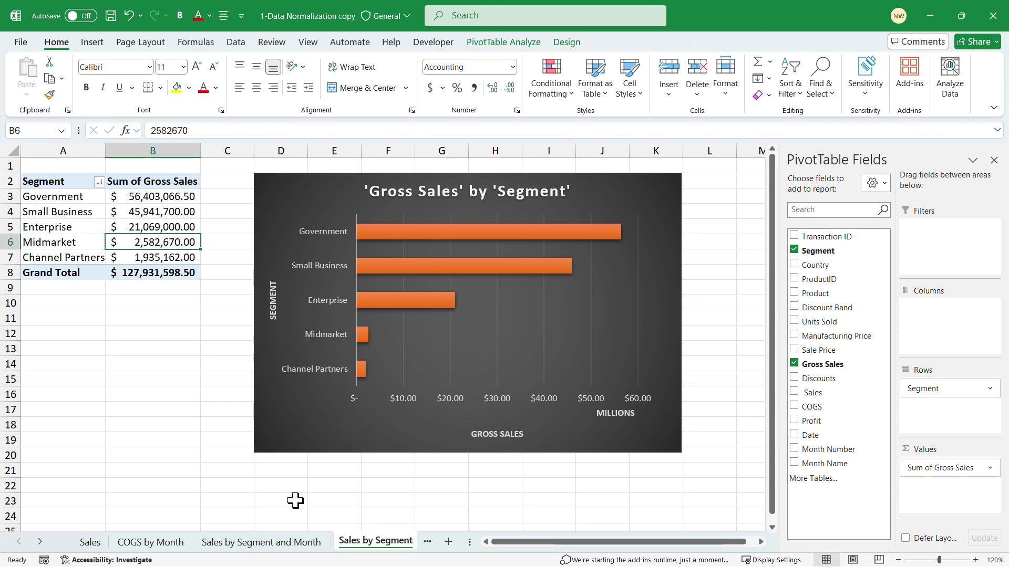
In the Sales by Segment and Month PivotTable, move Month Name to Rows and Segment to Columns
{"action": "left_click", "coordinate": [268, 543]}
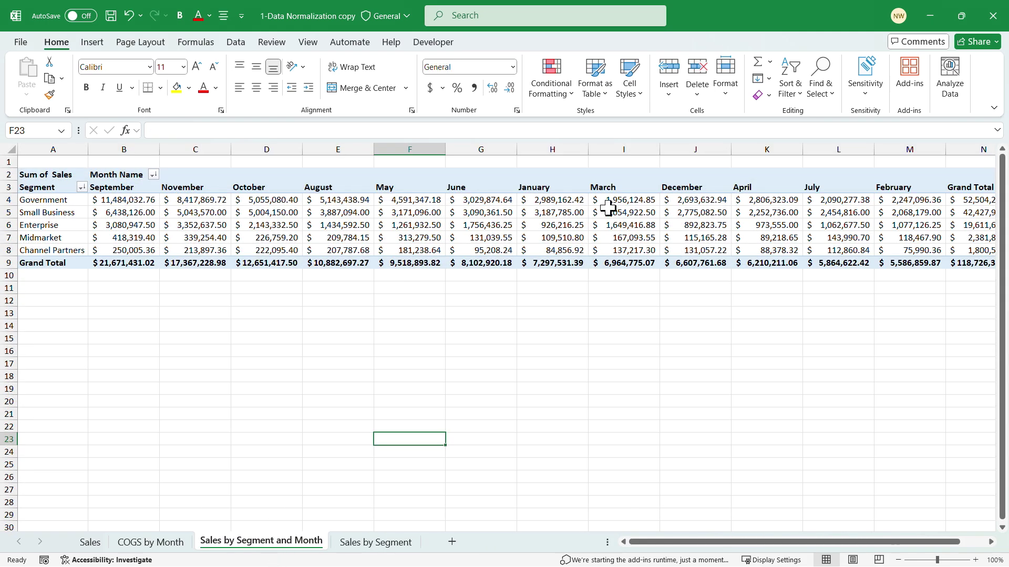
{"action": "left_click", "coordinate": [489, 223]}
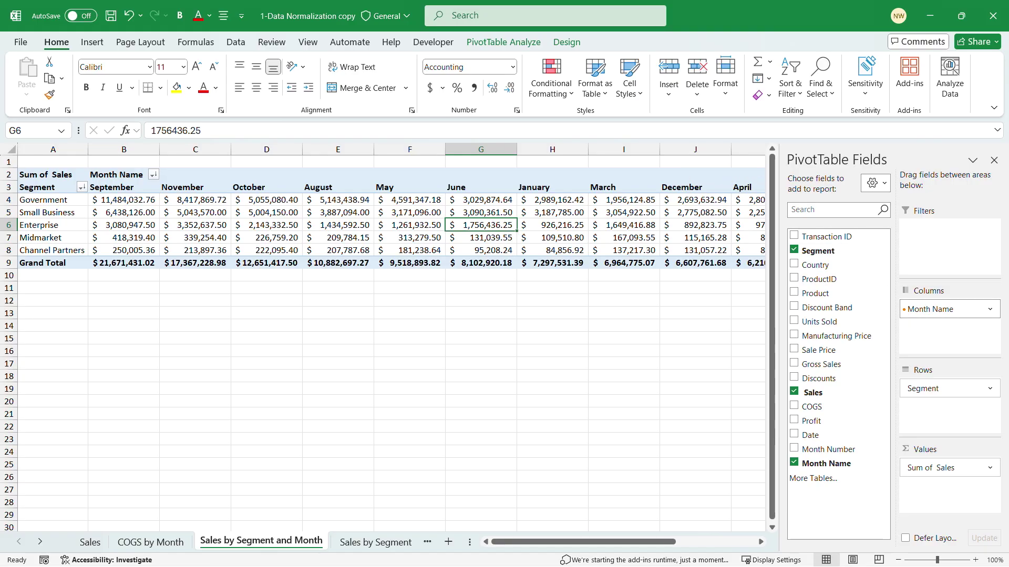
{"action": "left_click_drag", "start_coordinate": [874, 344], "coordinate": [893, 392]}
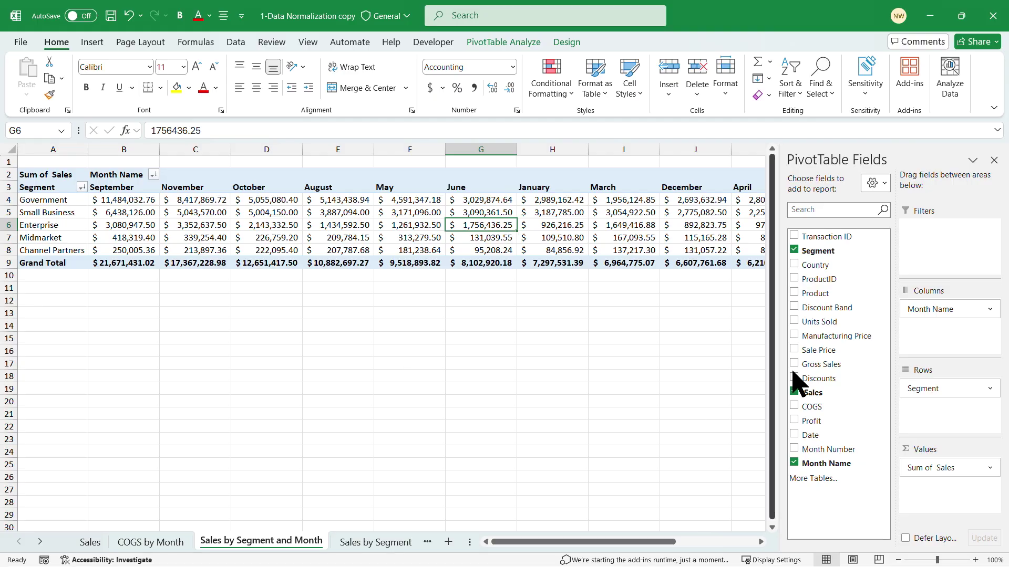
{"action": "left_click_drag", "start_coordinate": [938, 314], "coordinate": [926, 384]}
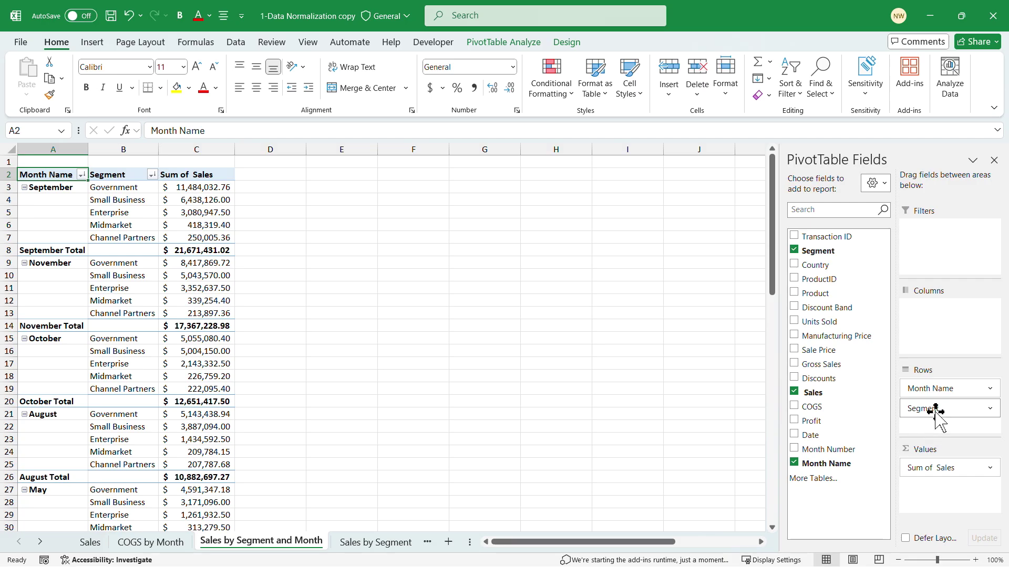
{"action": "left_click_drag", "start_coordinate": [927, 409], "coordinate": [947, 326]}
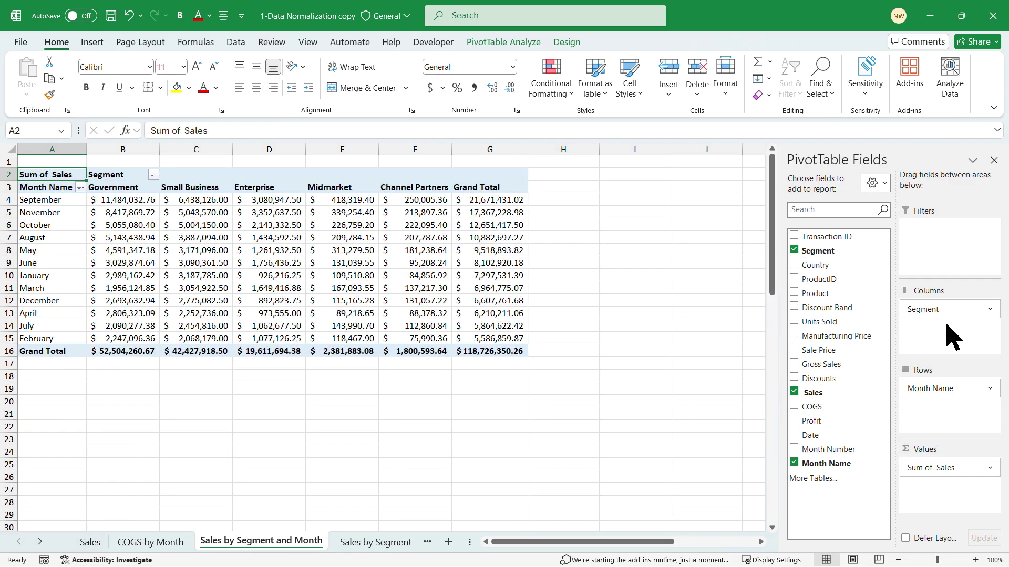
{"action": "left_click", "coordinate": [974, 560]}
{"action": "left_click", "coordinate": [974, 560]}
{"action": "scroll", "coordinate": [294, 310], "scroll_direction": "up", "scroll_amount": 1}
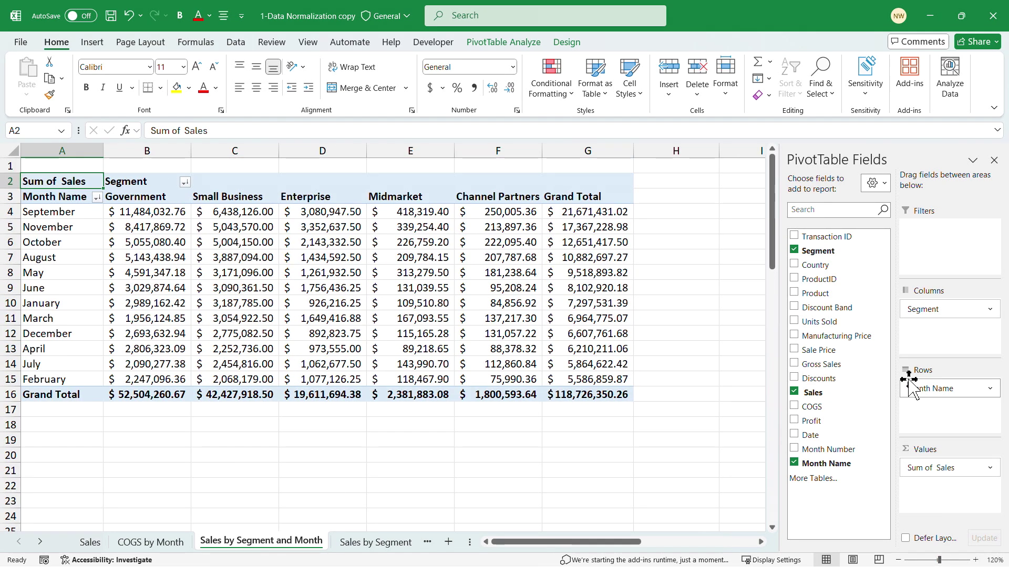
Move the Segment field from Columns to Rows above Month Name and look through the resulting PivotTable
{"action": "left_click_drag", "start_coordinate": [911, 389], "coordinate": [917, 324]}
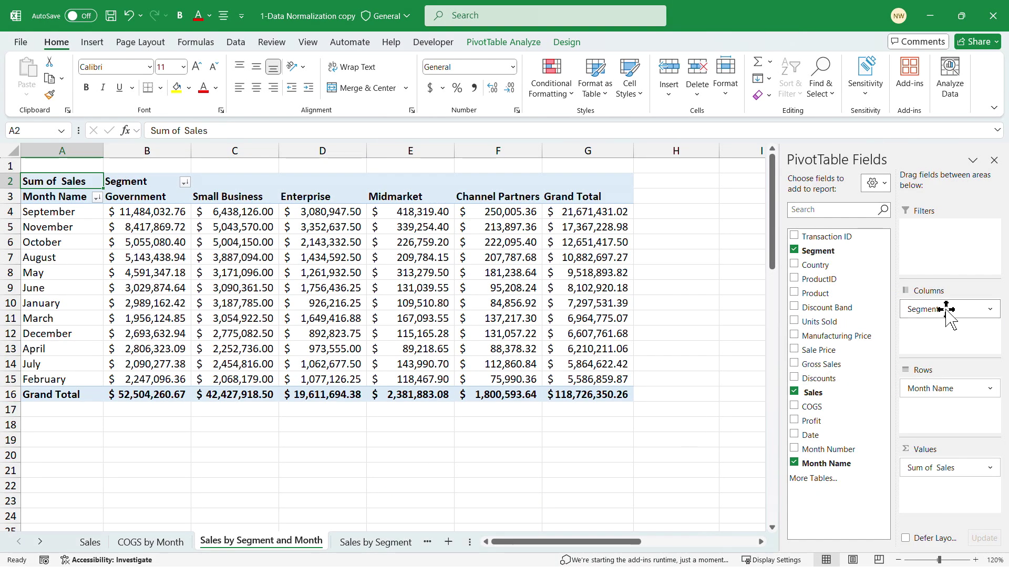
{"action": "left_click_drag", "start_coordinate": [944, 310], "coordinate": [935, 381]}
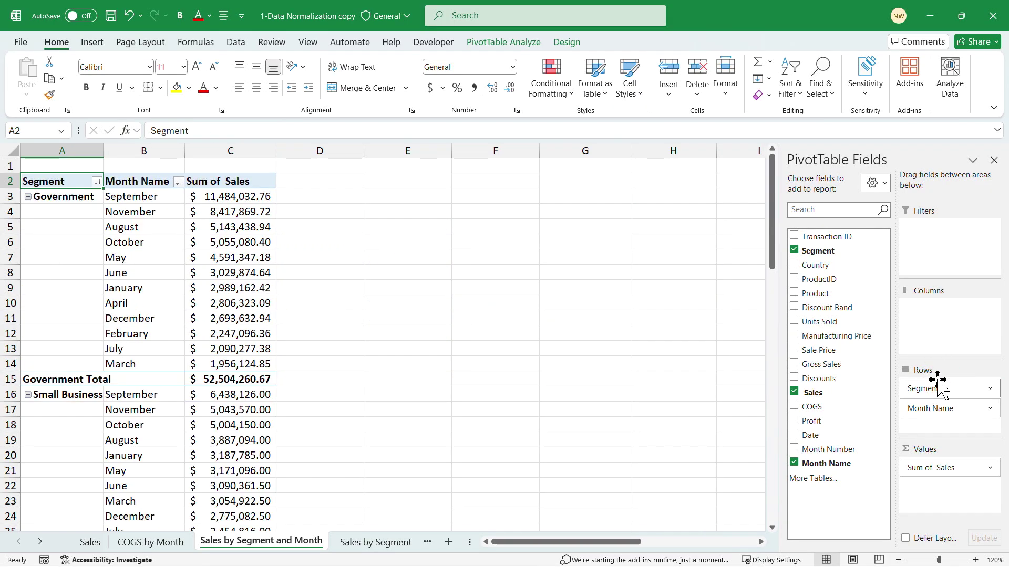
{"action": "scroll", "coordinate": [151, 303], "scroll_direction": "down", "scroll_amount": 8}
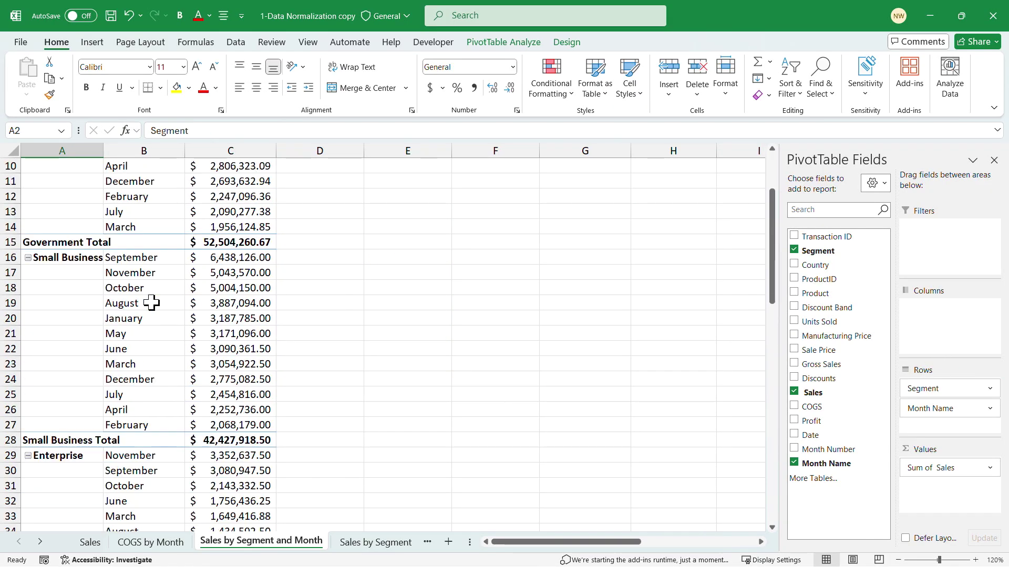
{"action": "scroll", "coordinate": [151, 303], "scroll_direction": "down", "scroll_amount": 8}
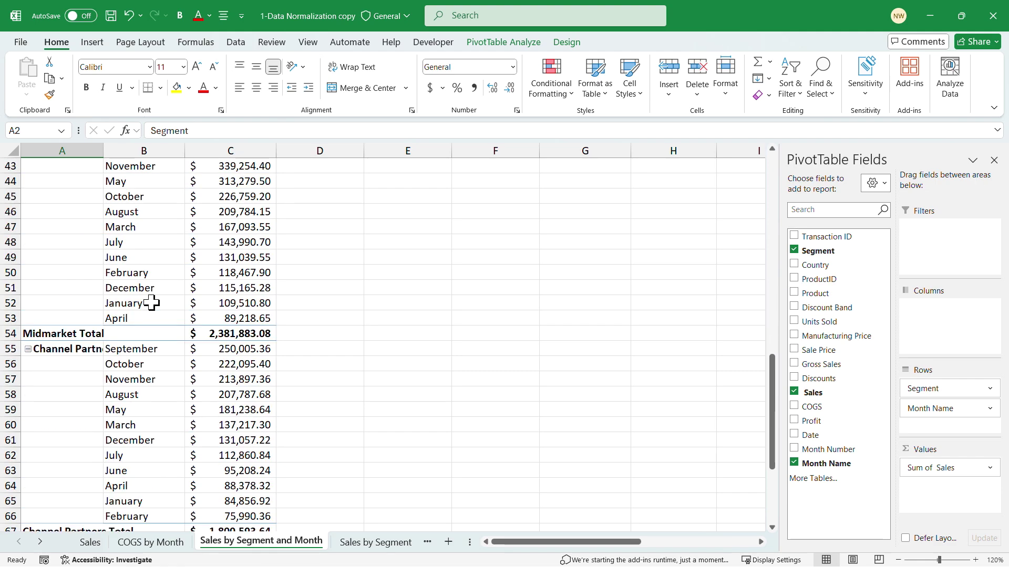
{"action": "scroll", "coordinate": [151, 303], "scroll_direction": "up", "scroll_amount": 7}
{"action": "scroll", "coordinate": [152, 303], "scroll_direction": "up", "scroll_amount": 9}
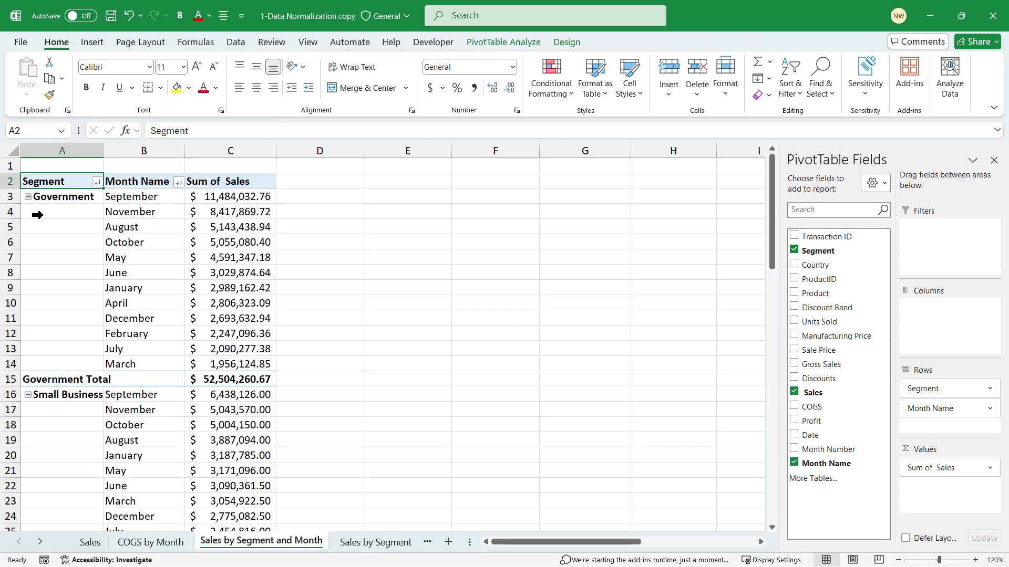
Collapse the Government, Small Business and Enterprise segments, and collapse the entire Segment field for the rest
{"action": "left_click", "coordinate": [28, 197]}
{"action": "left_click", "coordinate": [28, 212]}
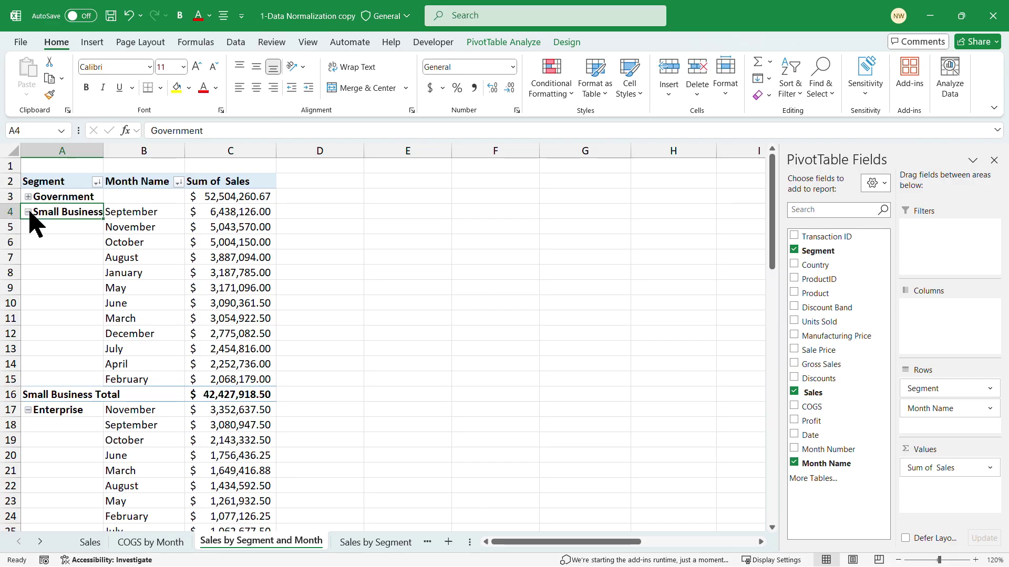
{"action": "left_click", "coordinate": [28, 227]}
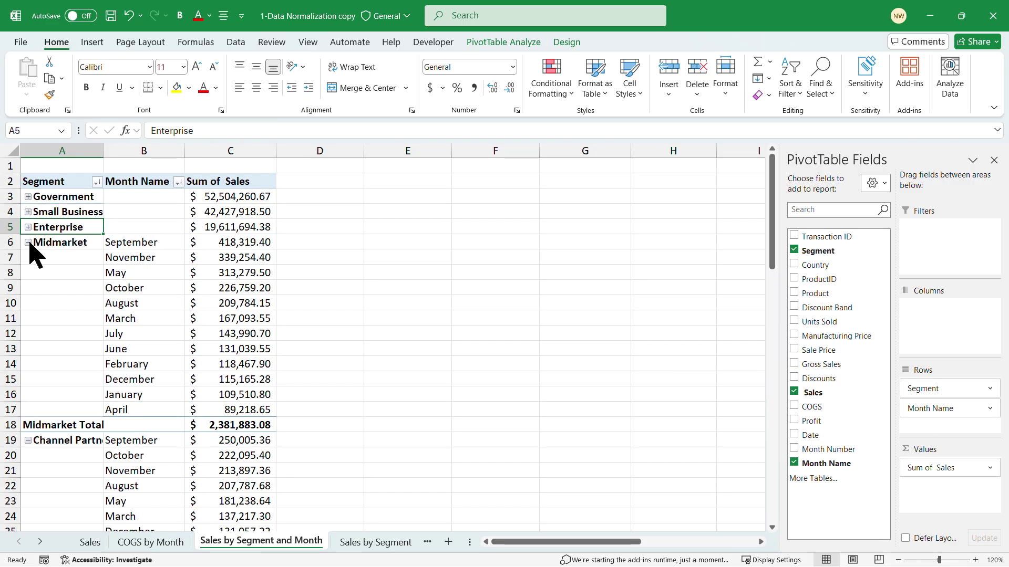
{"action": "right_click", "coordinate": [29, 244]}
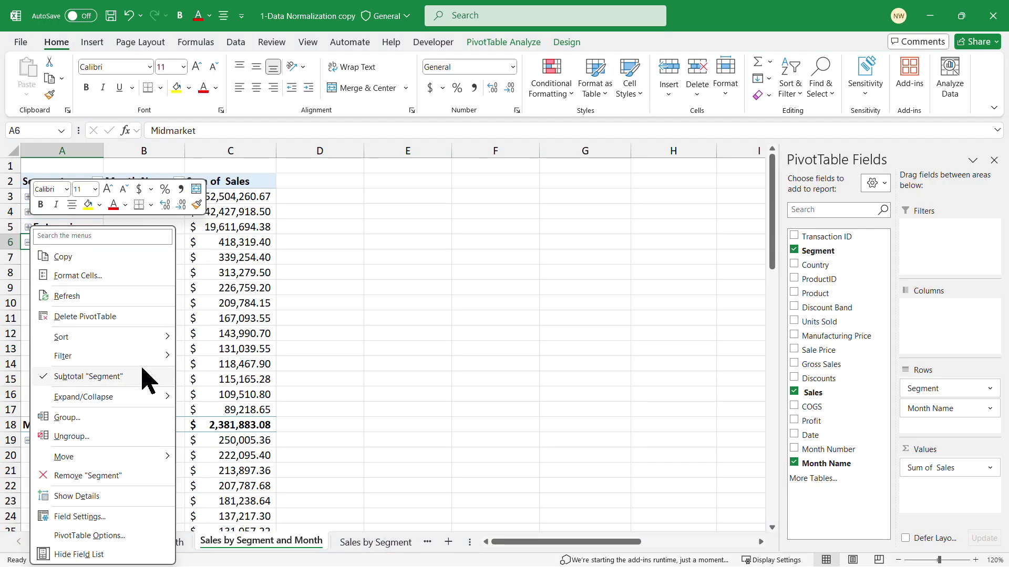
{"action": "mouse_move", "coordinate": [163, 401]}
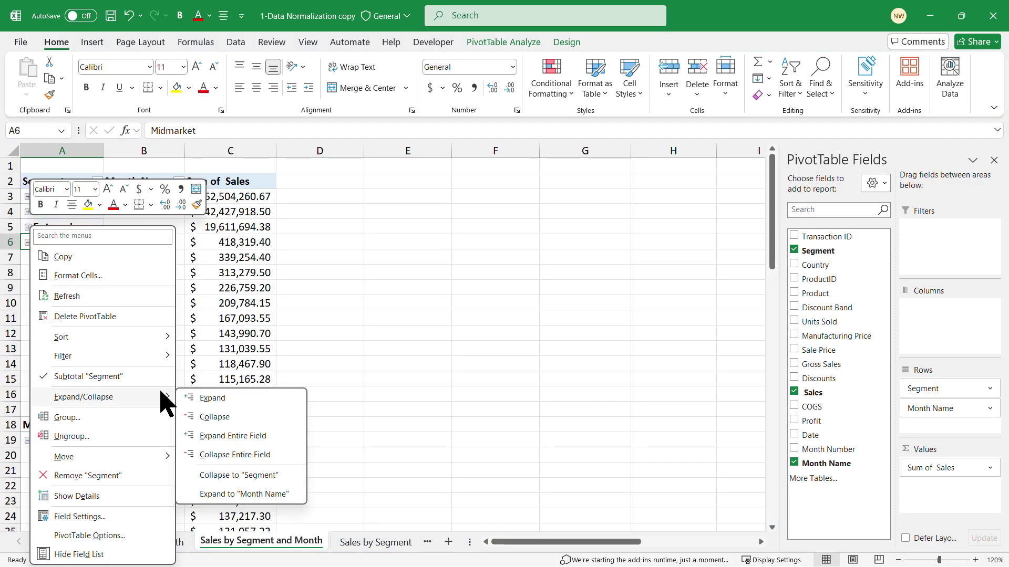
{"action": "left_click", "coordinate": [243, 455]}
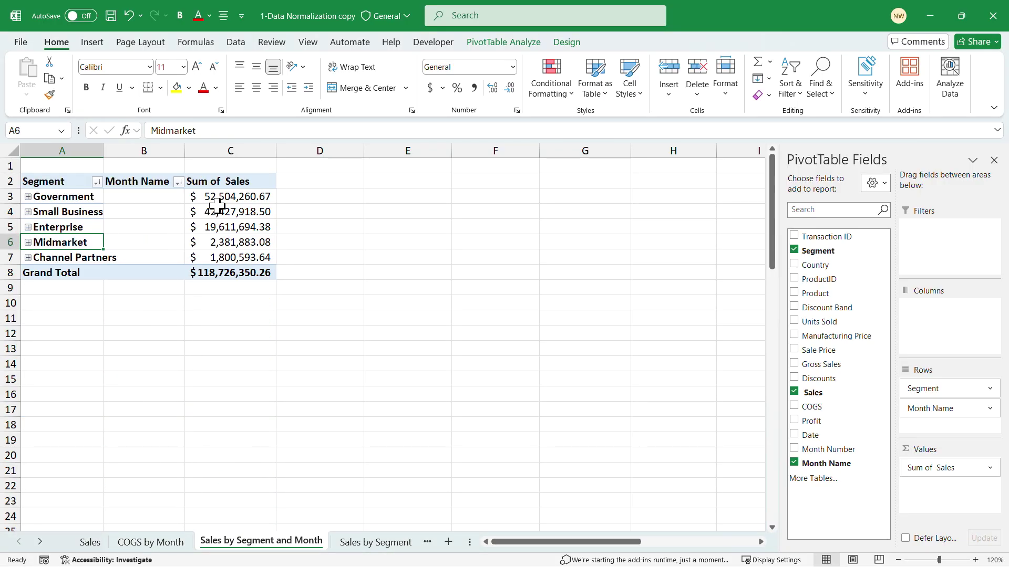
Expand the Government segment to examine its monthly sales and collapse it again
{"action": "mouse_move", "coordinate": [212, 210]}
{"action": "left_click", "coordinate": [28, 197]}
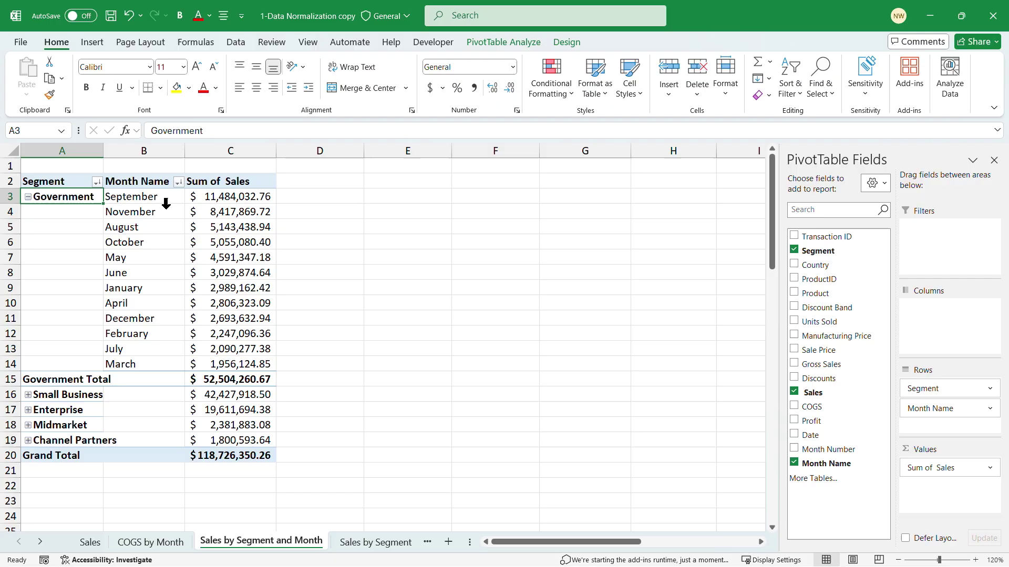
{"action": "left_click", "coordinate": [28, 197]}
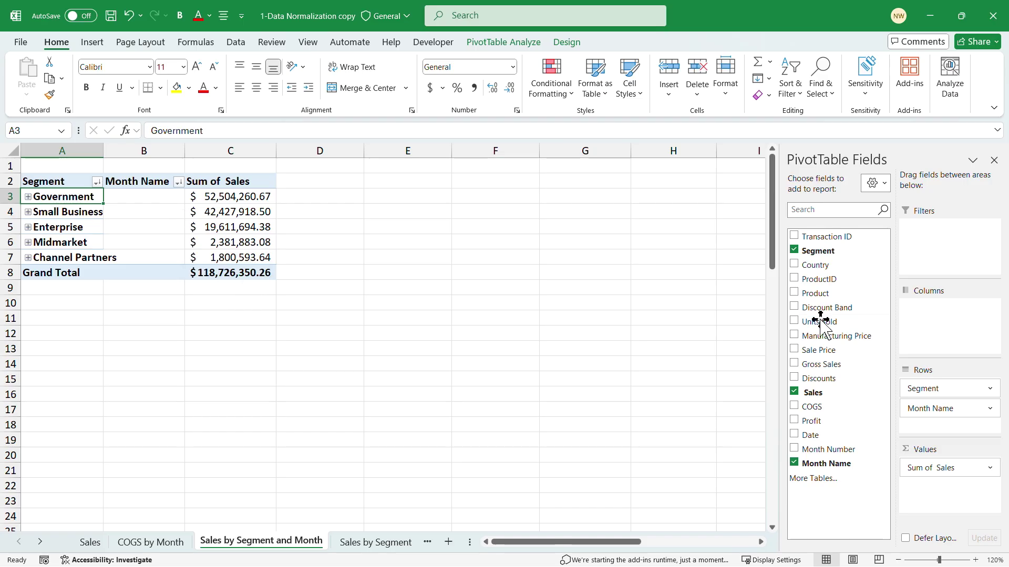
Move the Segment field from Rows to Columns in the Sales by Segment and Month PivotTable
{"action": "left_click_drag", "start_coordinate": [939, 388], "coordinate": [943, 337]}
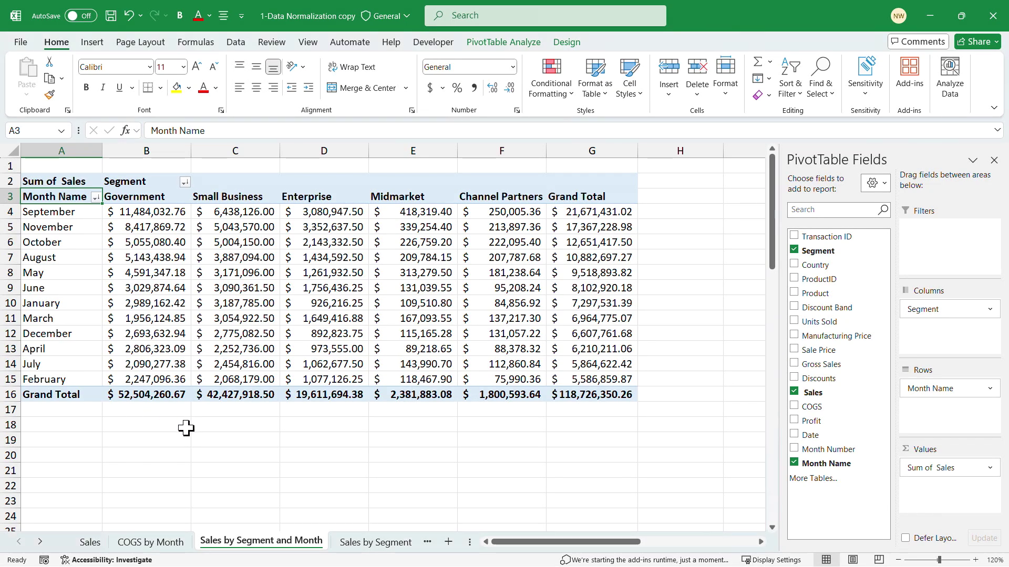
Insert a blank PivotTable on a new worksheet from the financials3 table on the Sales sheet
{"action": "left_click", "coordinate": [90, 541]}
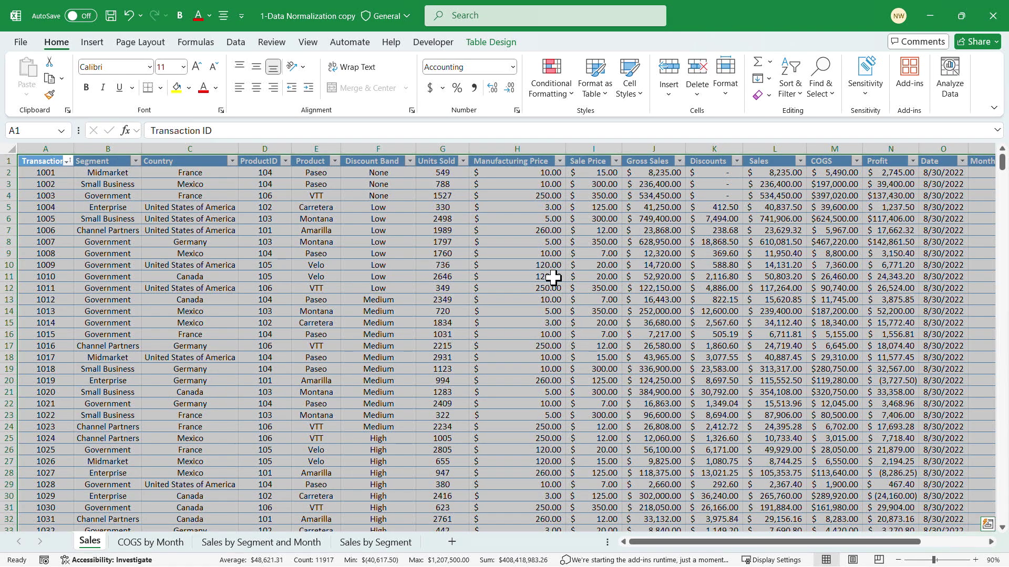
{"action": "left_click", "coordinate": [417, 249]}
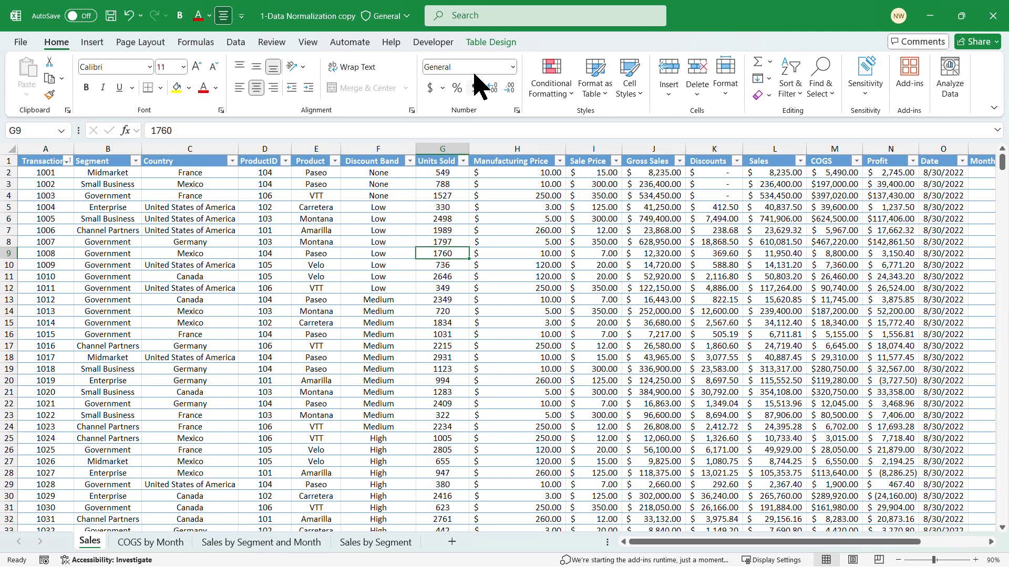
{"action": "left_click", "coordinate": [489, 45]}
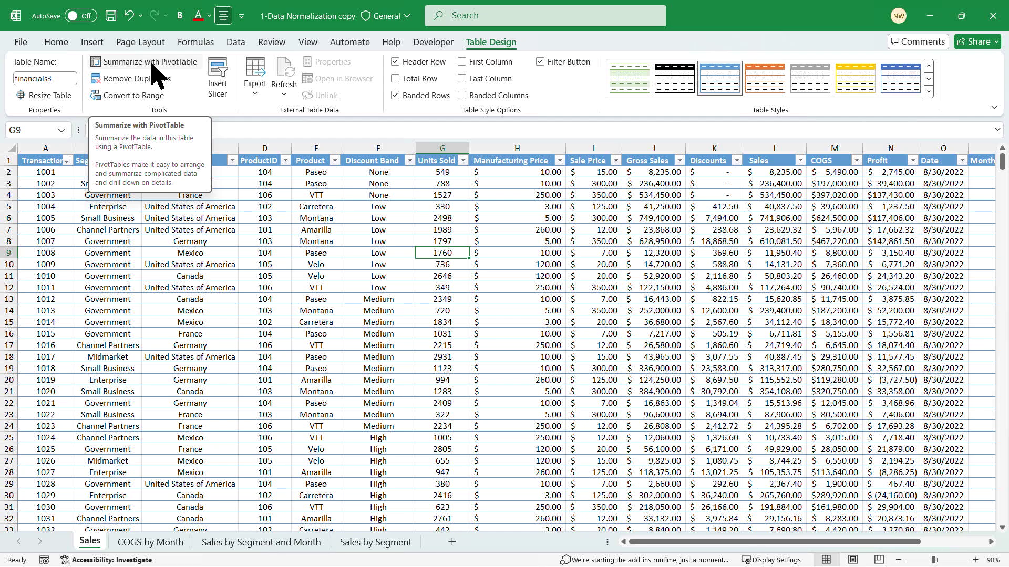
{"action": "left_click", "coordinate": [91, 43]}
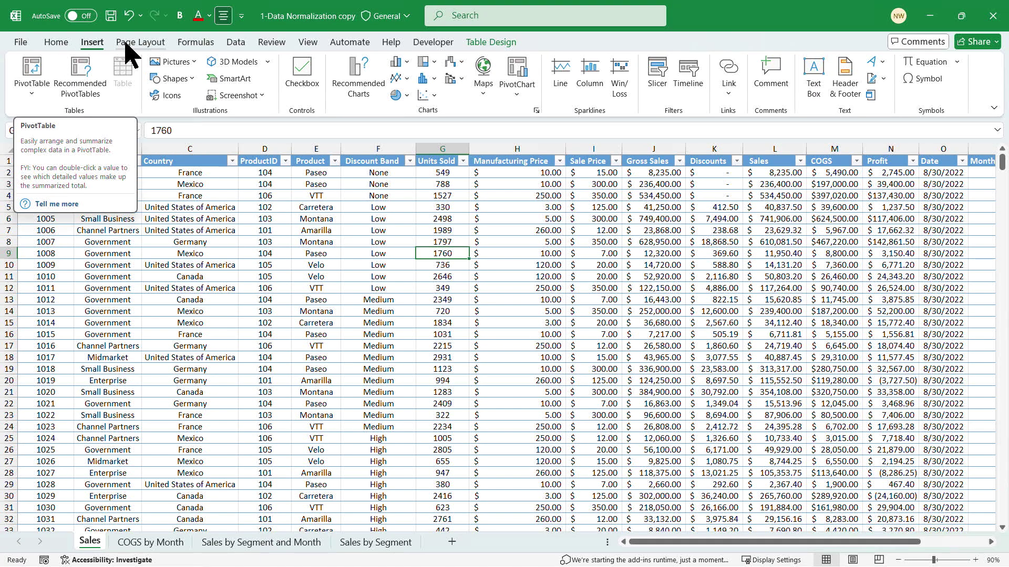
{"action": "left_click", "coordinate": [31, 70]}
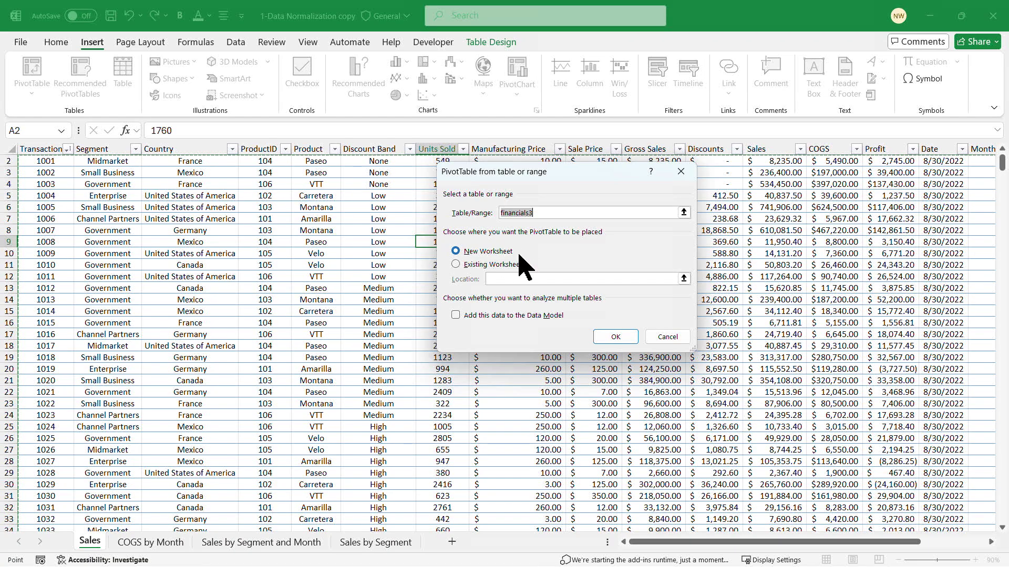
{"action": "left_click", "coordinate": [615, 338]}
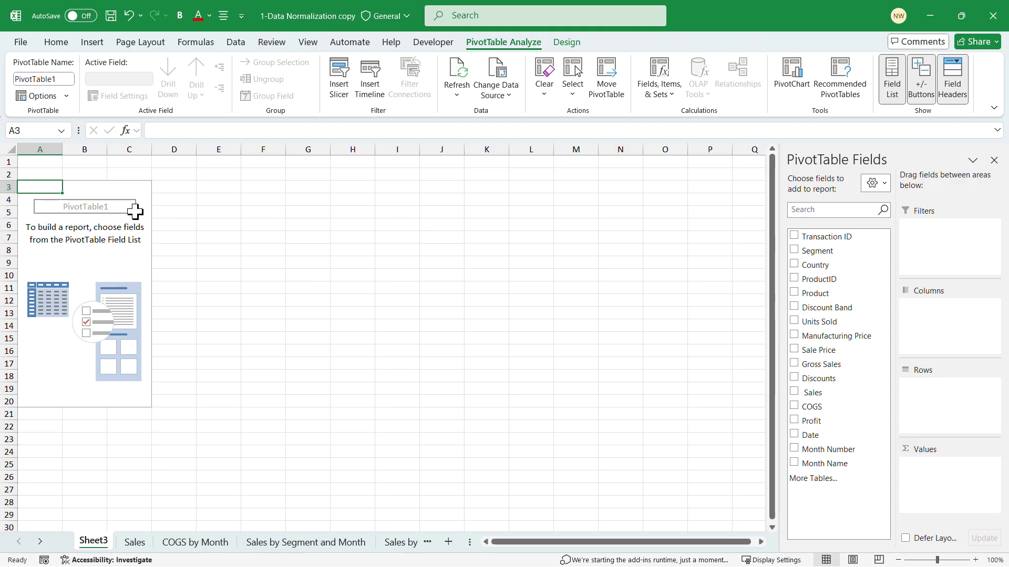
Stack the fields and areas sections of the PivotTable field list and sort its fields A to Z
{"action": "left_click", "coordinate": [874, 184]}
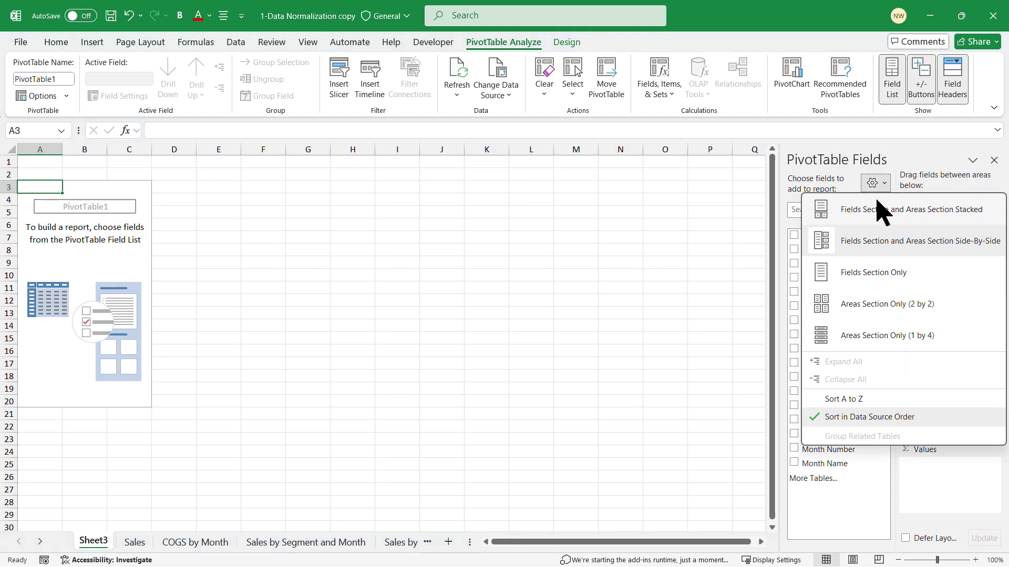
{"action": "left_click", "coordinate": [882, 209]}
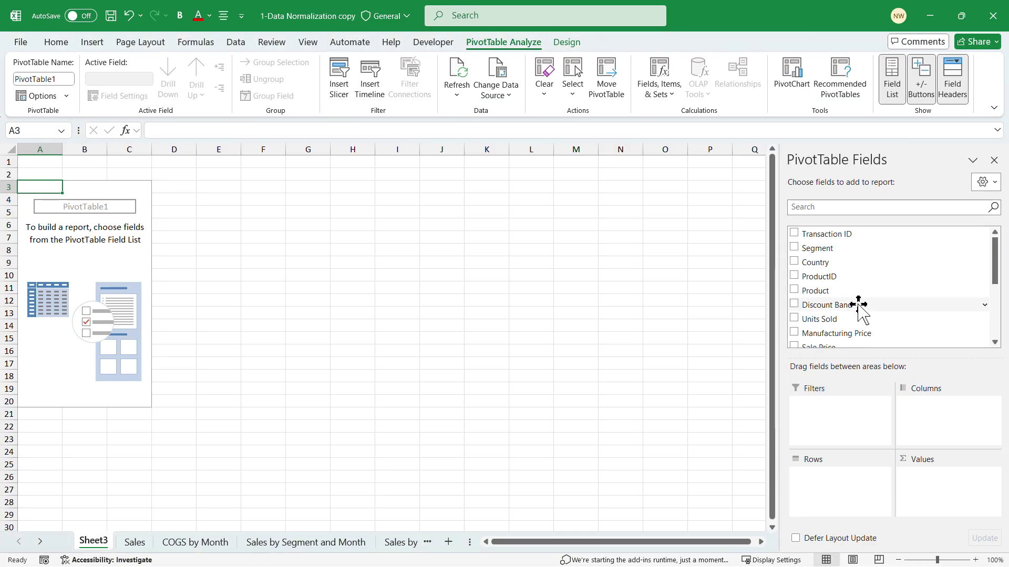
{"action": "left_click", "coordinate": [990, 183]}
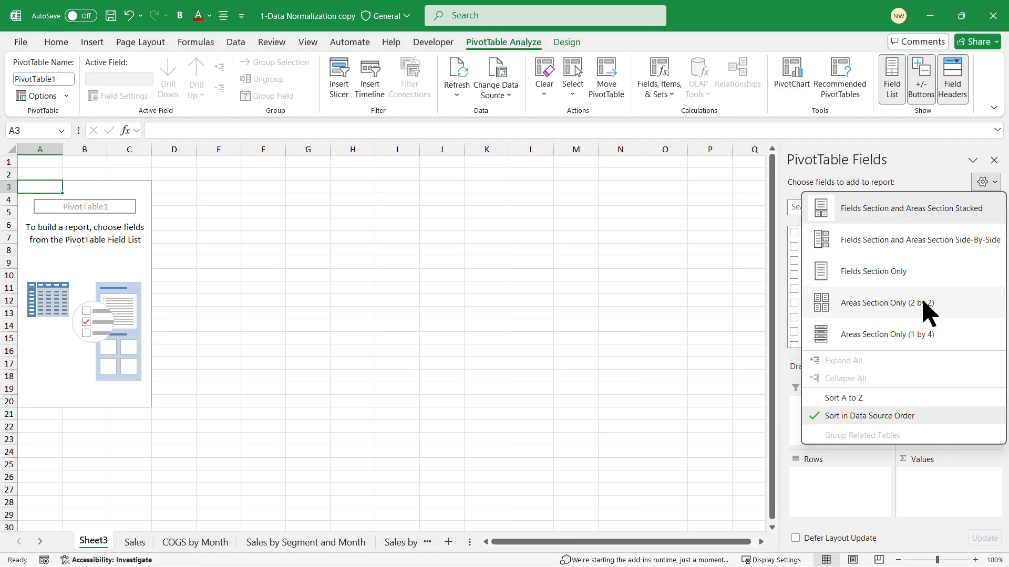
{"action": "left_click", "coordinate": [842, 399]}
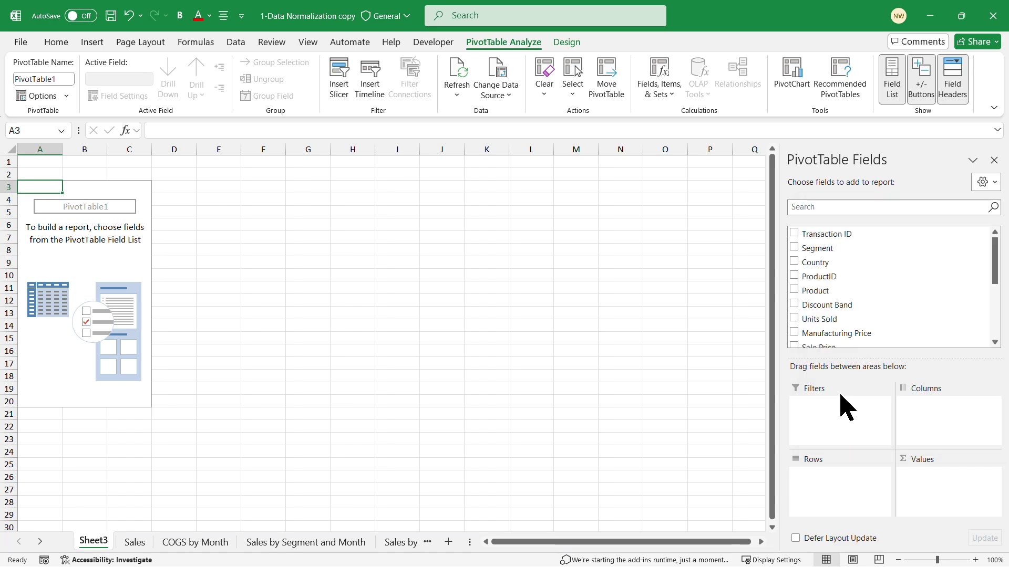
Look through the alphabetical field list and set its layout to Fields Section and Areas Section Side-By-Side
{"action": "left_click", "coordinate": [988, 182]}
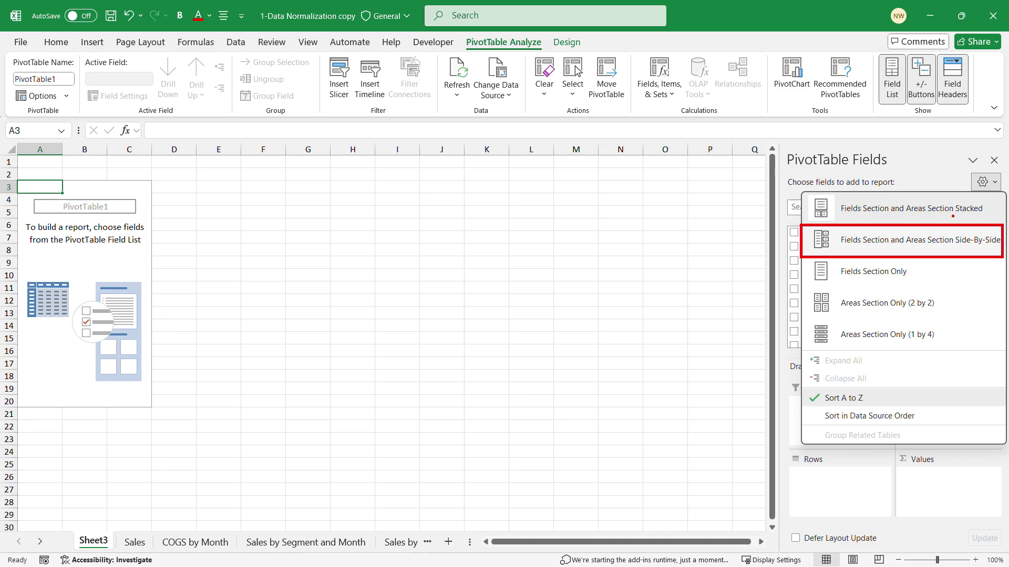
{"action": "key", "text": "Escape"}
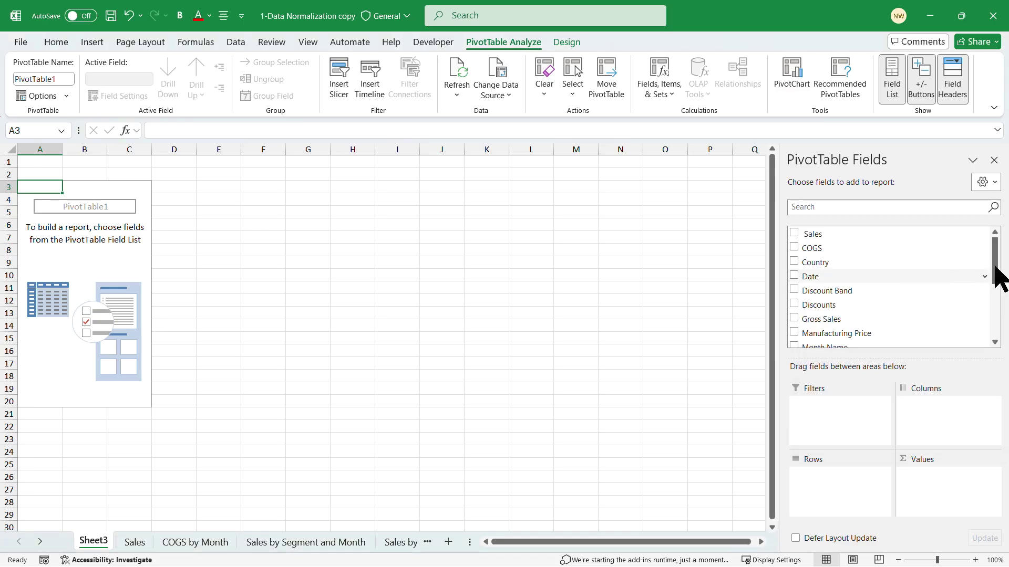
{"action": "left_click_drag", "start_coordinate": [998, 260], "coordinate": [1003, 221]}
{"action": "left_click", "coordinate": [984, 182]}
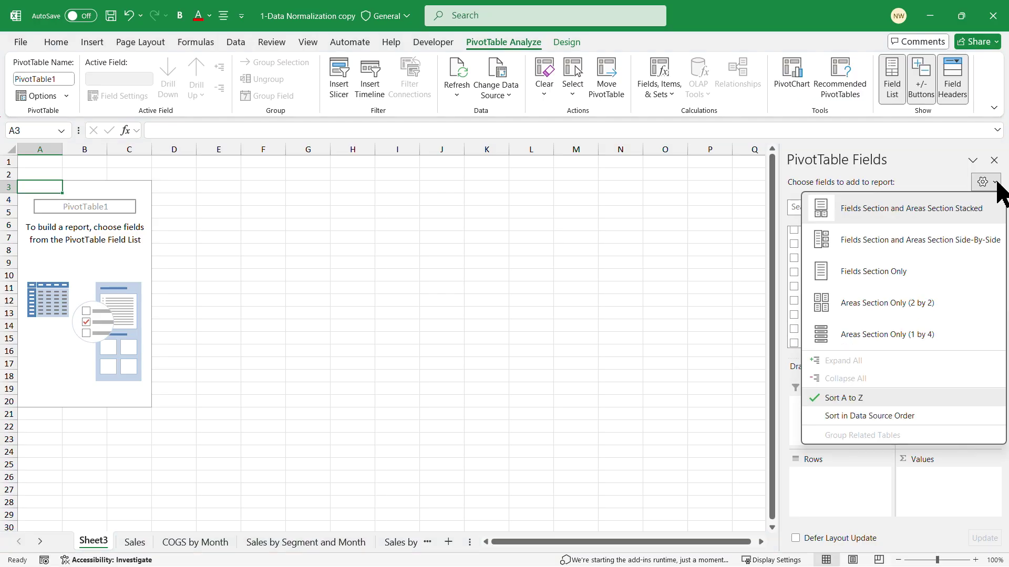
{"action": "left_click", "coordinate": [940, 239]}
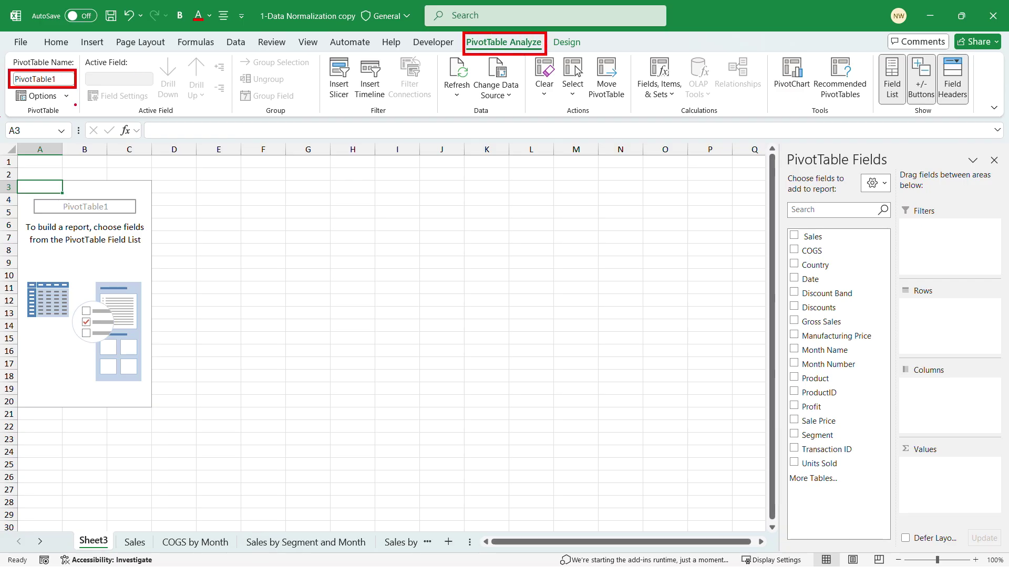
Rename the new PivotTable as Segment Sales in its PivotTable options
{"action": "right_click", "coordinate": [108, 252]}
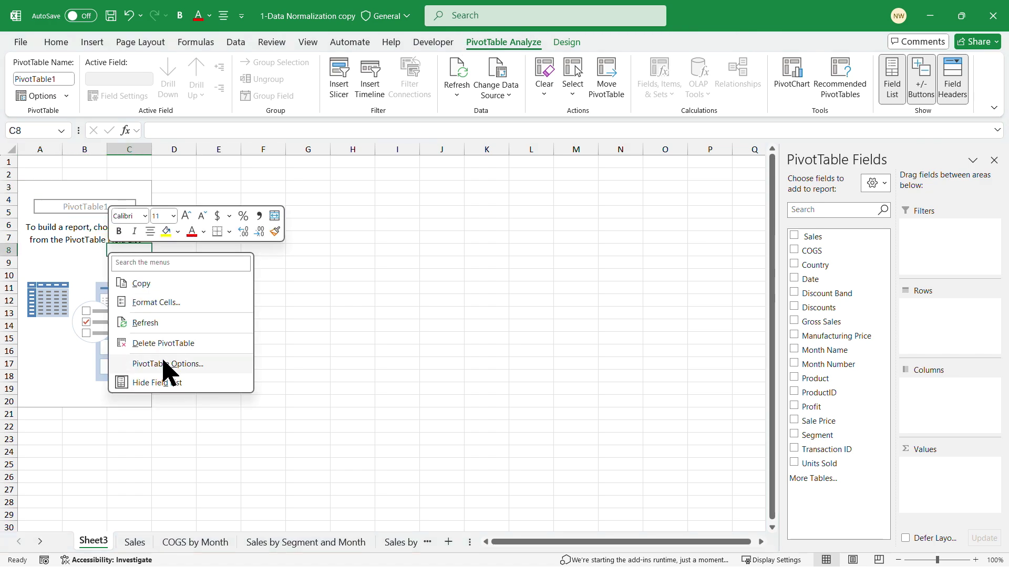
{"action": "left_click", "coordinate": [166, 364]}
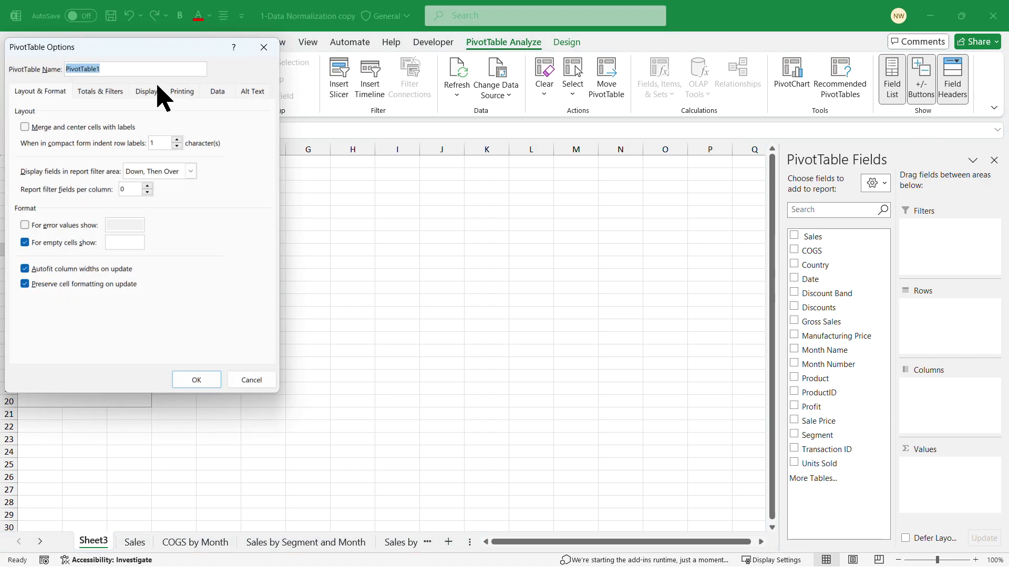
{"action": "left_click_drag", "start_coordinate": [150, 18], "coordinate": [227, 135]}
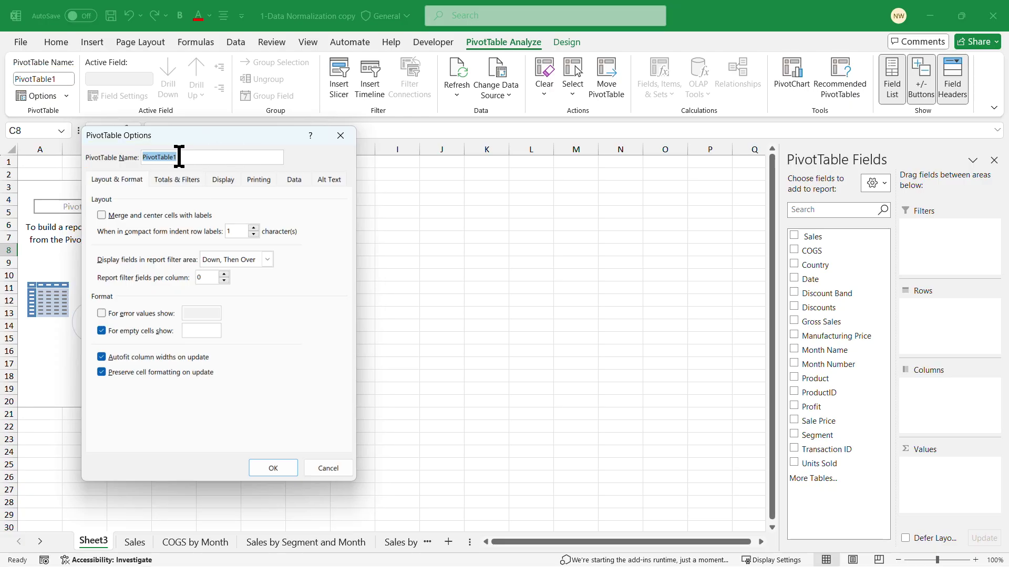
{"action": "type", "text": "Segment Sales"}
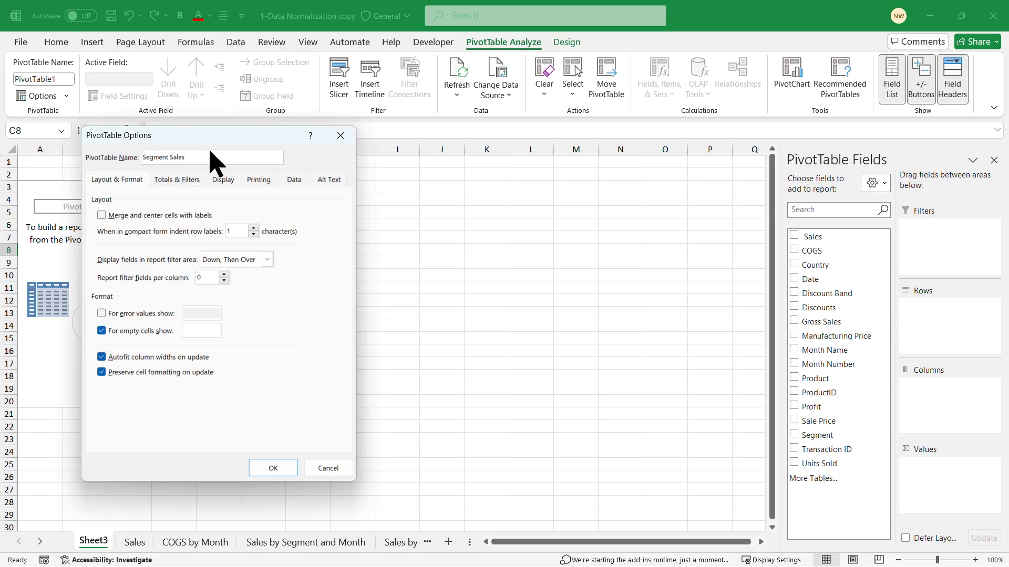
{"action": "left_click", "coordinate": [272, 467]}
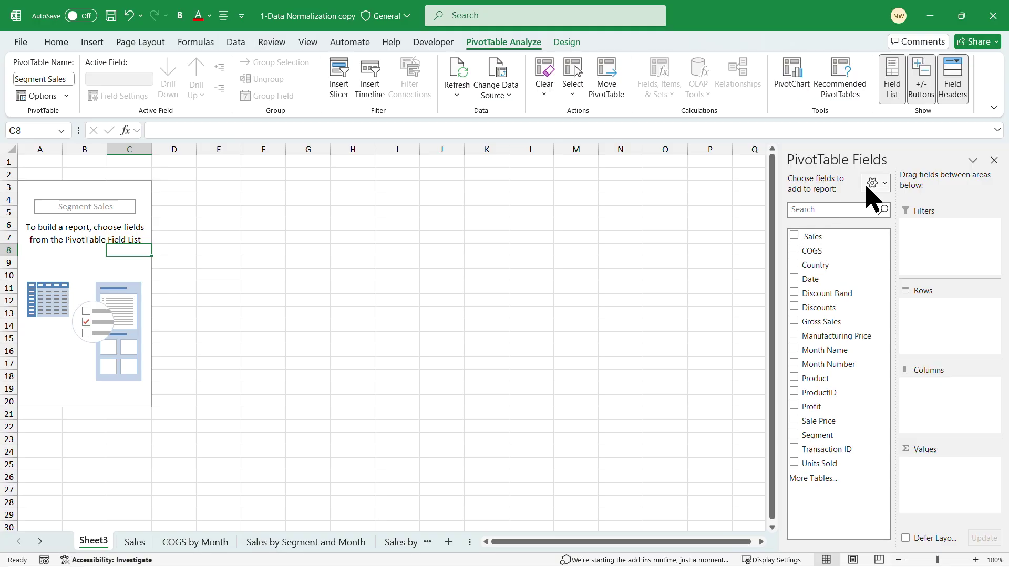
{"action": "left_click", "coordinate": [884, 184]}
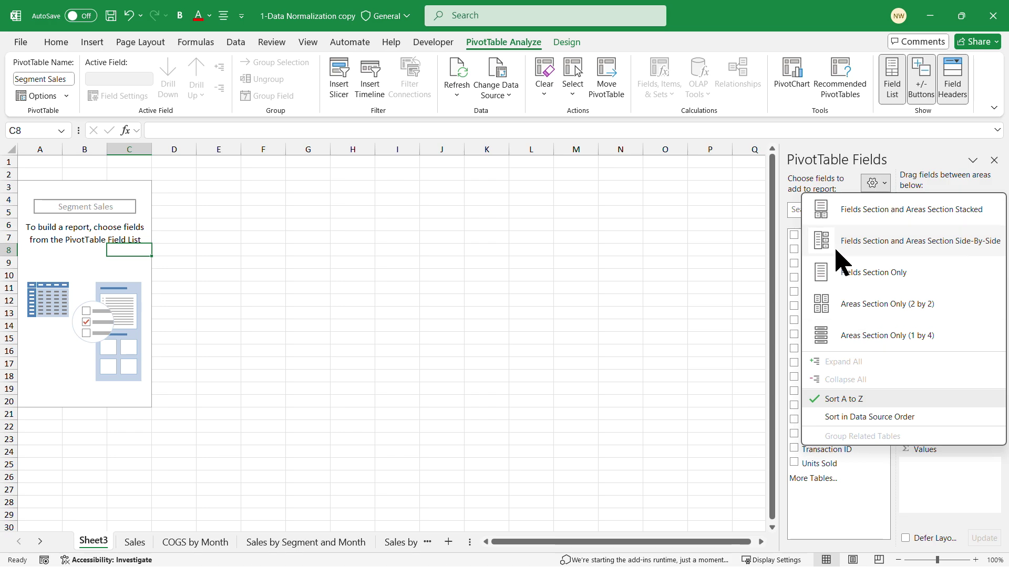
{"action": "left_click", "coordinate": [842, 163]}
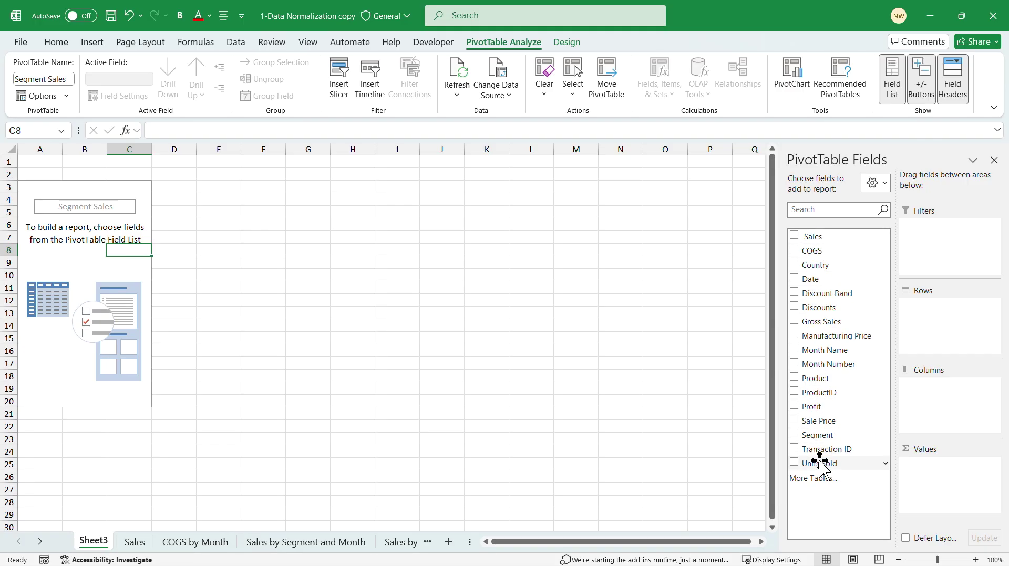
Add the Sales field to Values and the Country field to Rows in the Segment Sales PivotTable
{"action": "left_click_drag", "start_coordinate": [812, 237], "coordinate": [938, 478]}
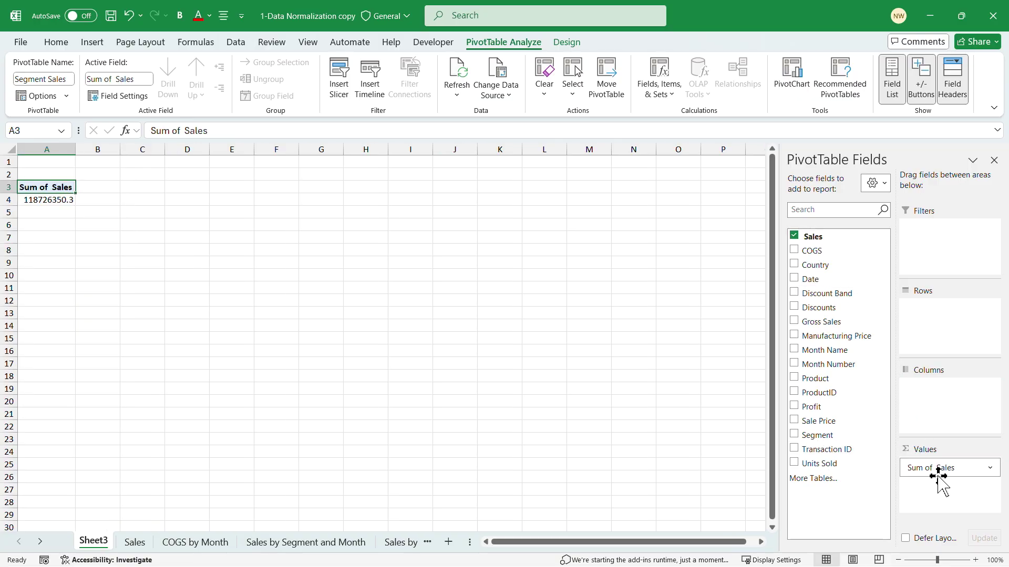
{"action": "left_click", "coordinate": [975, 561]}
{"action": "left_click", "coordinate": [975, 560]}
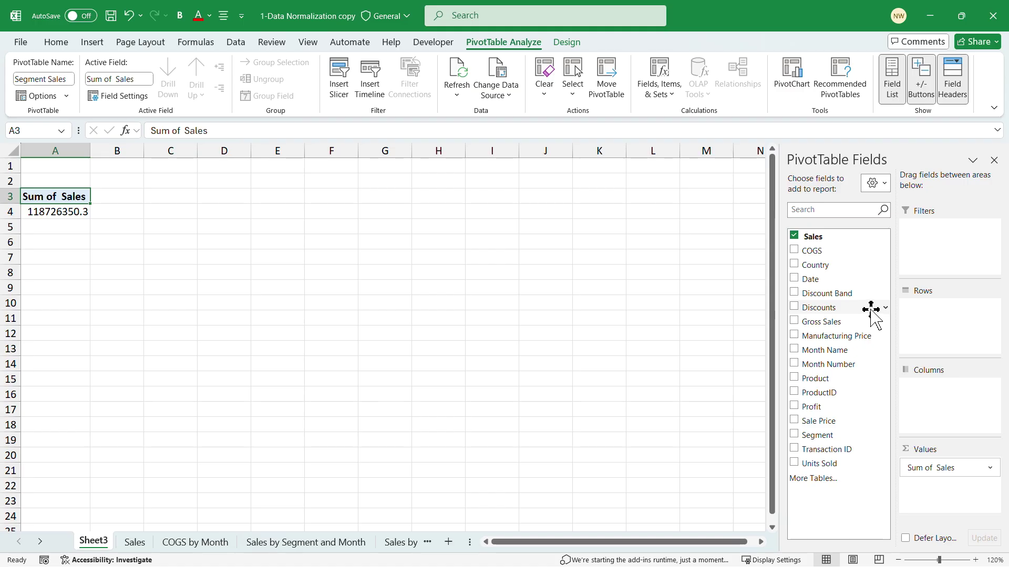
{"action": "left_click", "coordinate": [795, 266]}
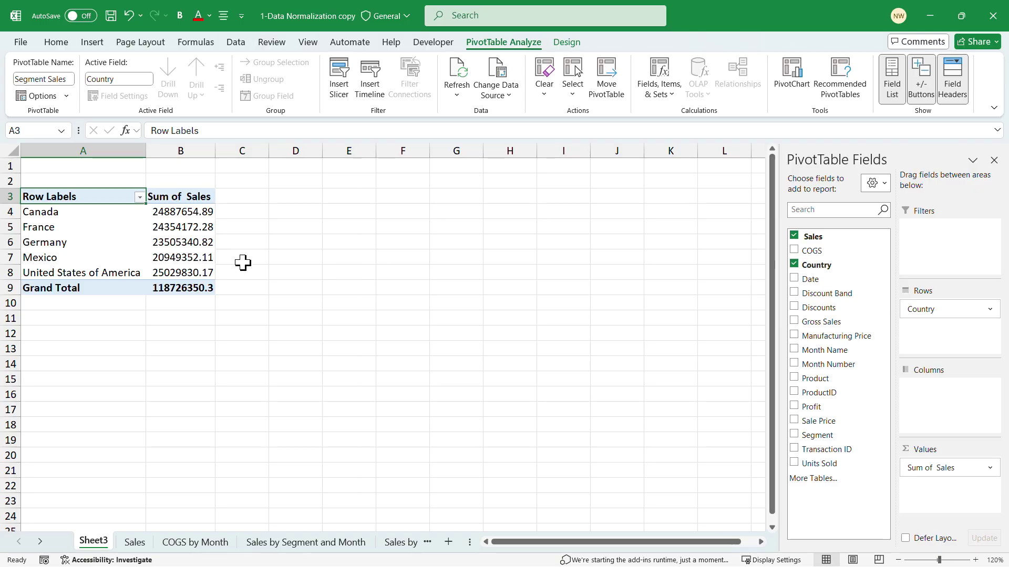
{"action": "mouse_move", "coordinate": [165, 252]}
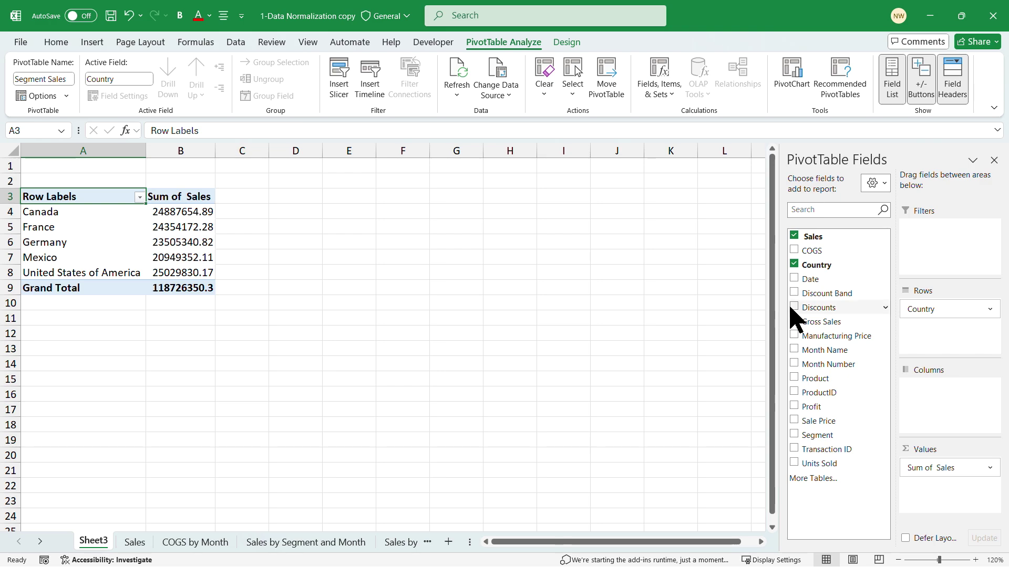
Add Product to Rows, move Country from Rows to Columns, and select the overall grand total cell
{"action": "left_click", "coordinate": [793, 378]}
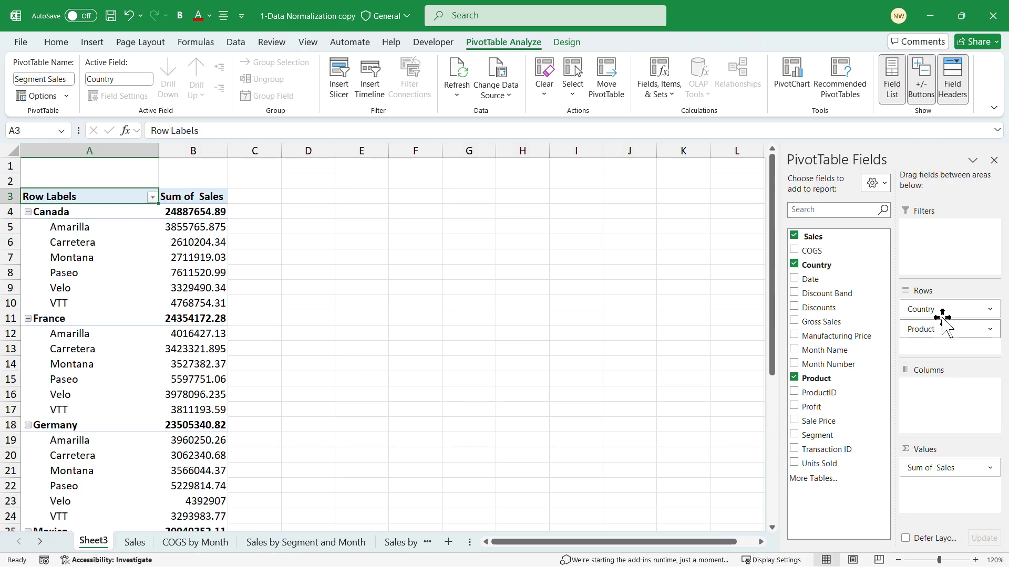
{"action": "mouse_move", "coordinate": [944, 311]}
{"action": "left_mouse_down"}
{"action": "mouse_move", "coordinate": [939, 378]}
{"action": "mouse_move", "coordinate": [953, 399]}
{"action": "left_mouse_up"}
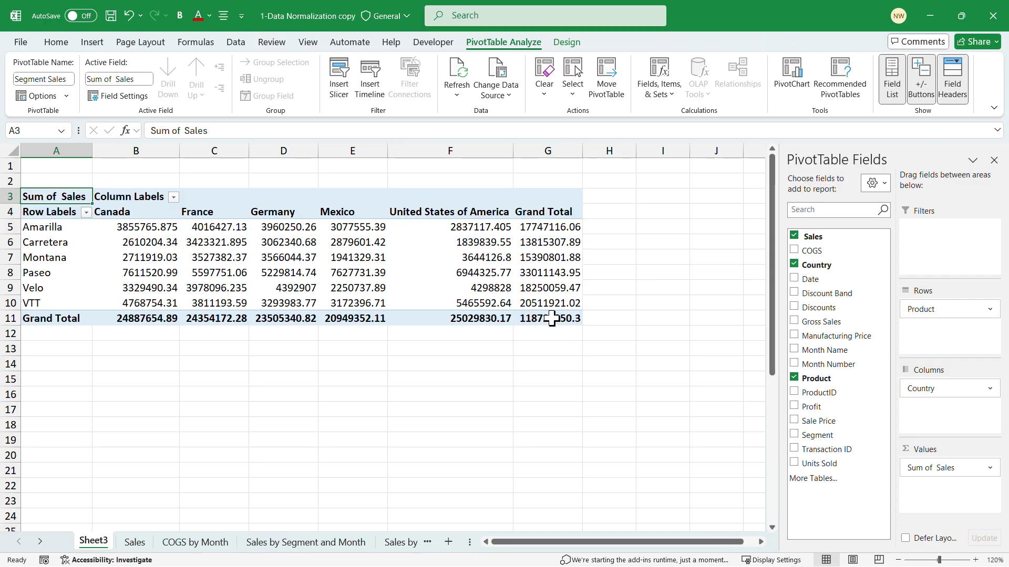
{"action": "mouse_move", "coordinate": [549, 316]}
{"action": "left_click", "coordinate": [551, 318]}
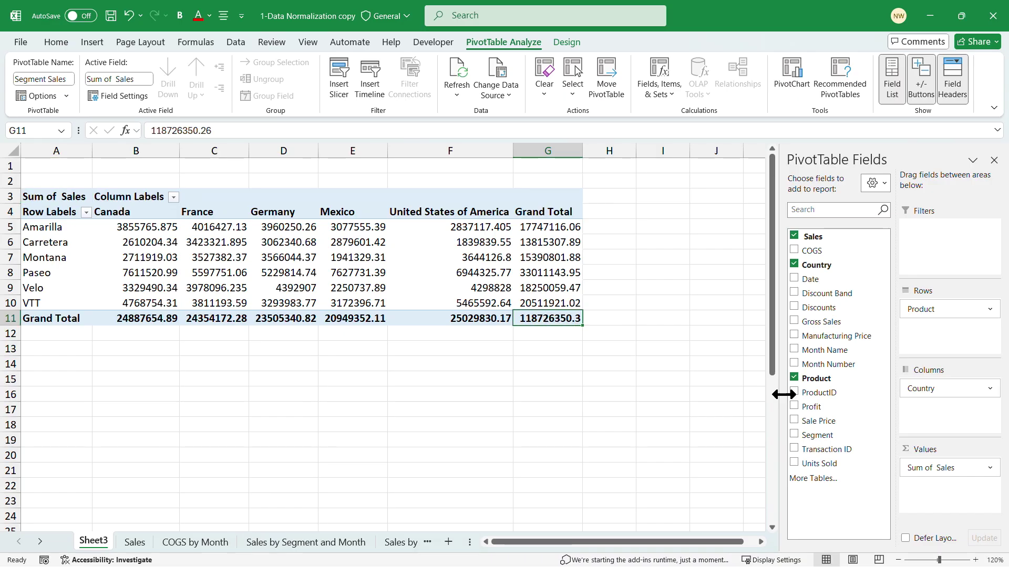
Set the number format of the Sum of Sales value field to Accounting with 2 decimal places and the $ symbol
{"action": "left_click", "coordinate": [990, 468]}
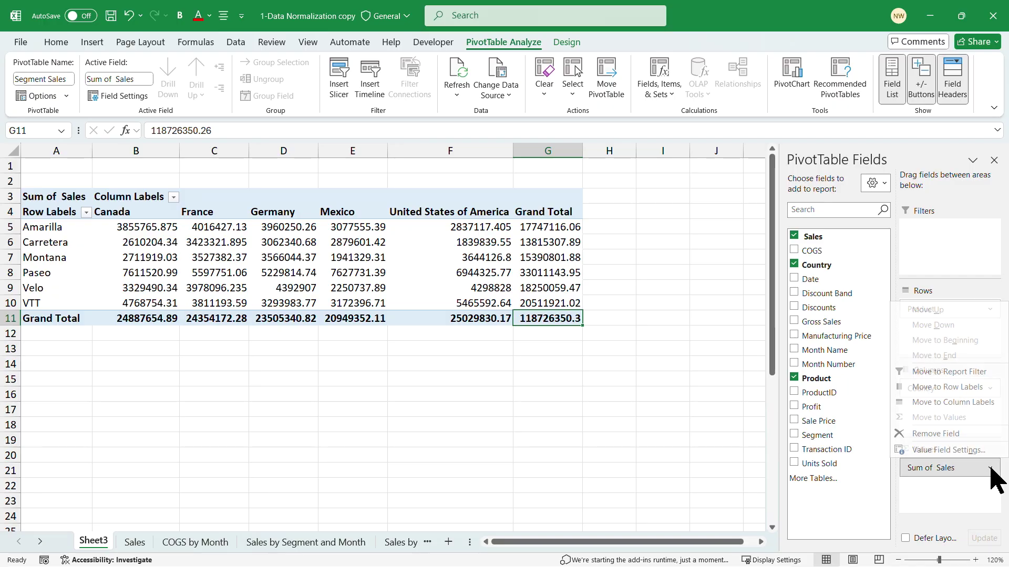
{"action": "left_click", "coordinate": [945, 451]}
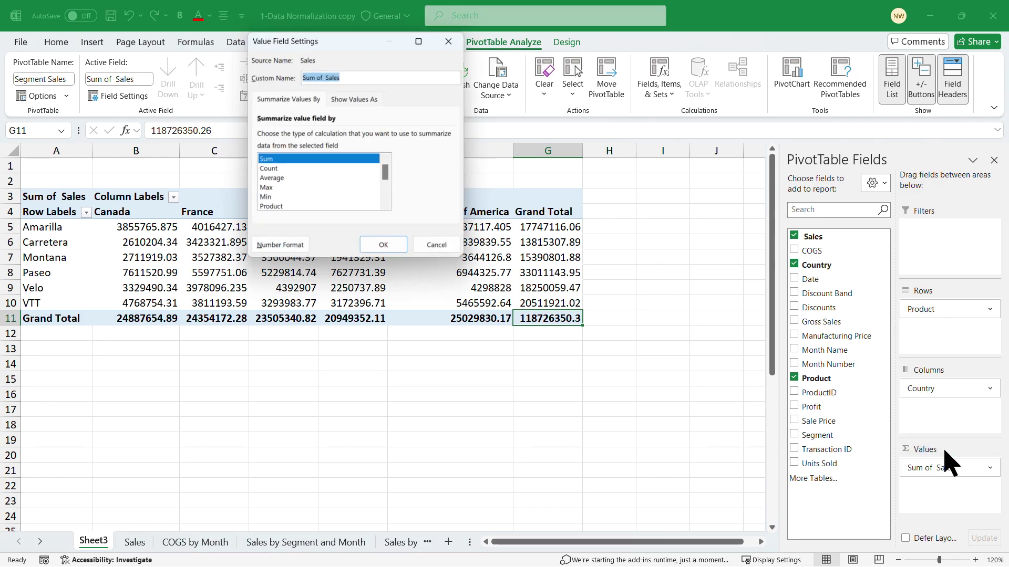
{"action": "left_click_drag", "start_coordinate": [360, 43], "coordinate": [609, 200]}
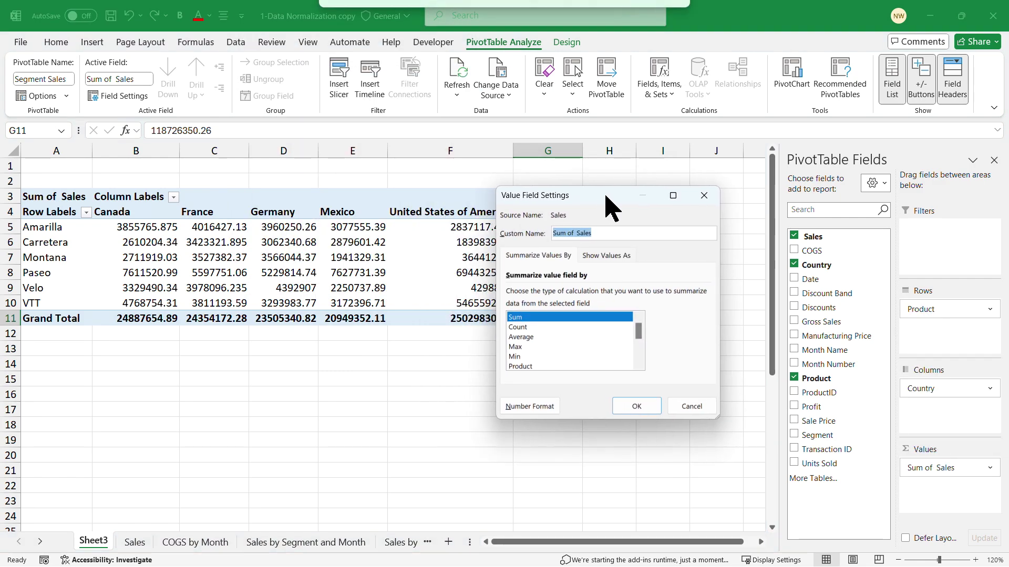
{"action": "left_click", "coordinate": [536, 405]}
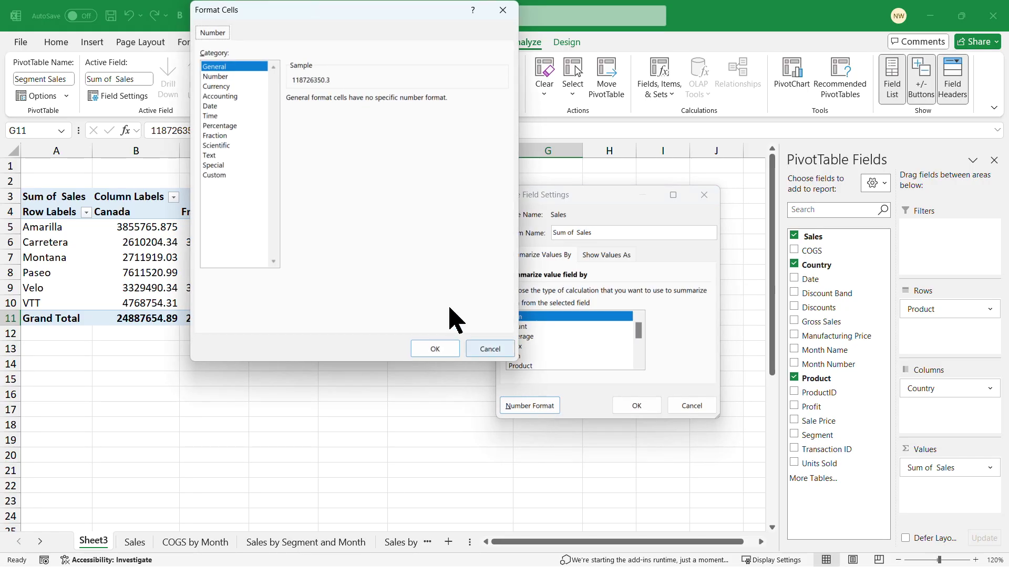
{"action": "left_click", "coordinate": [231, 101]}
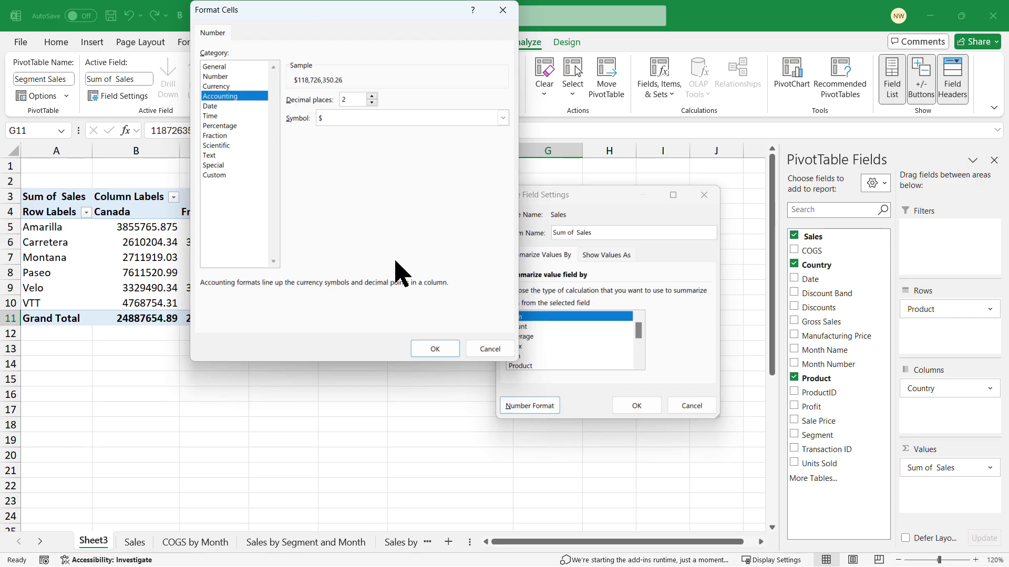
{"action": "left_click", "coordinate": [439, 348]}
{"action": "left_click_drag", "start_coordinate": [572, 196], "coordinate": [303, 202]}
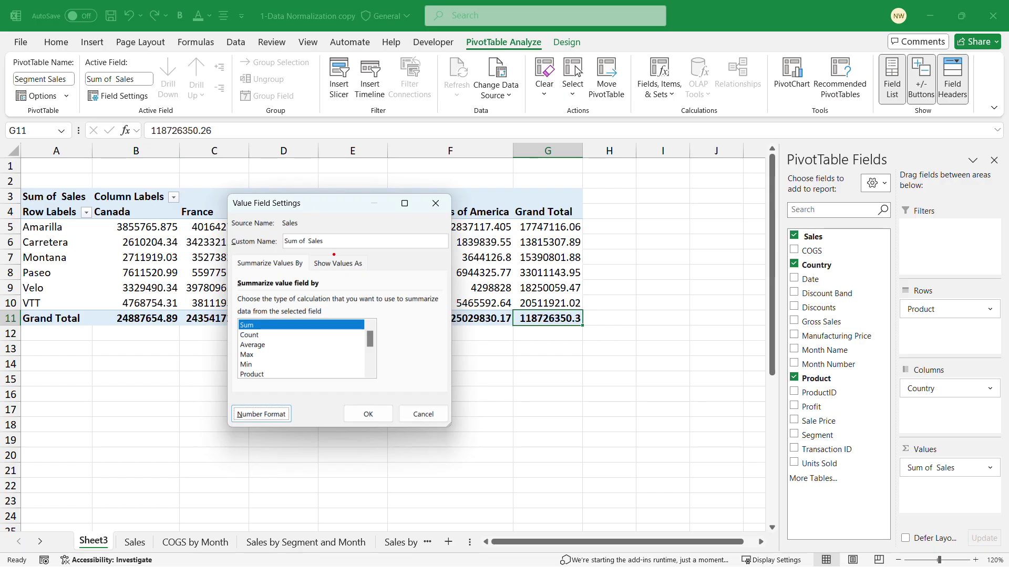
{"action": "left_click_drag", "start_coordinate": [284, 231], "coordinate": [330, 253]}
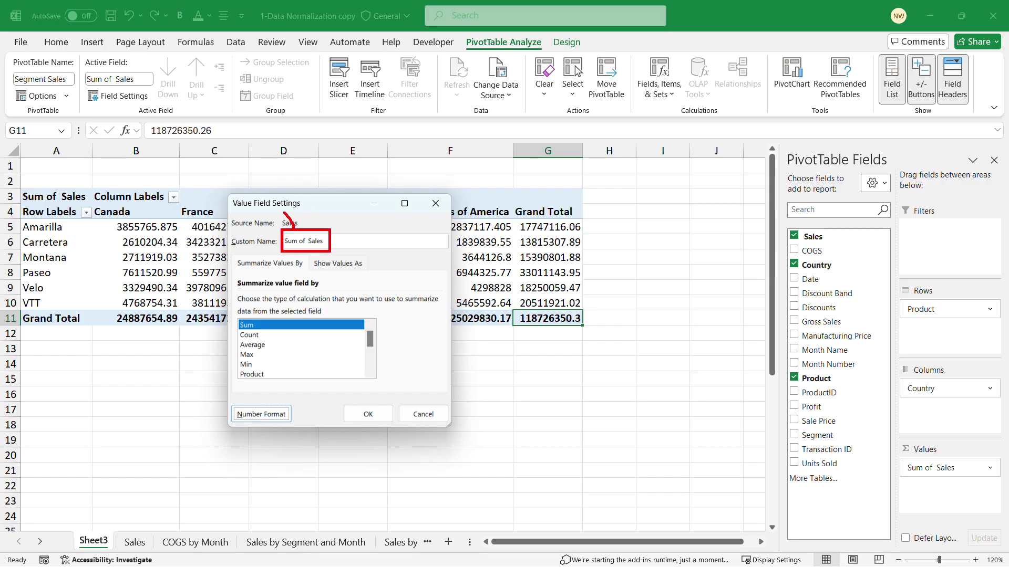
{"action": "left_click_drag", "start_coordinate": [288, 216], "coordinate": [133, 168]}
{"action": "left_click_drag", "start_coordinate": [19, 187], "coordinate": [95, 201]}
{"action": "key", "text": "Escape"}
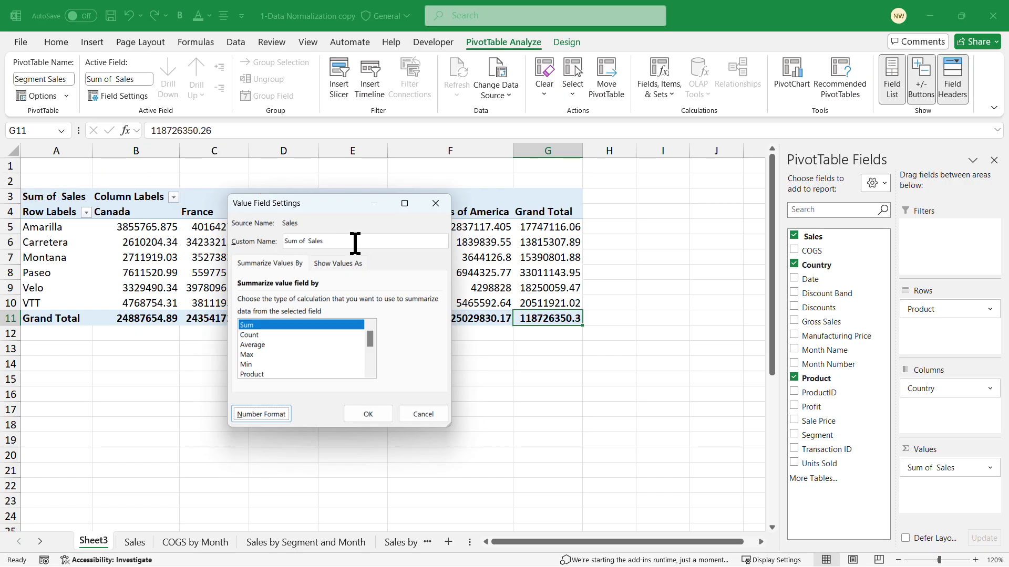
Give the Sales value field the custom name Total Sales and apply the value field settings
{"action": "left_click_drag", "start_coordinate": [305, 241], "coordinate": [274, 240]}
{"action": "type", "text": "Tot"}
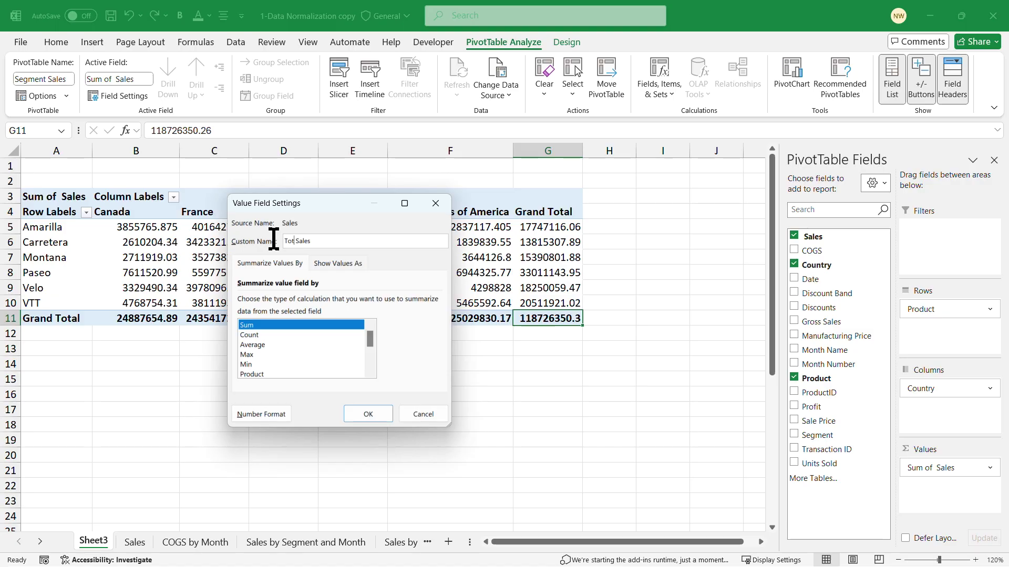
{"action": "type", "text": "al"}
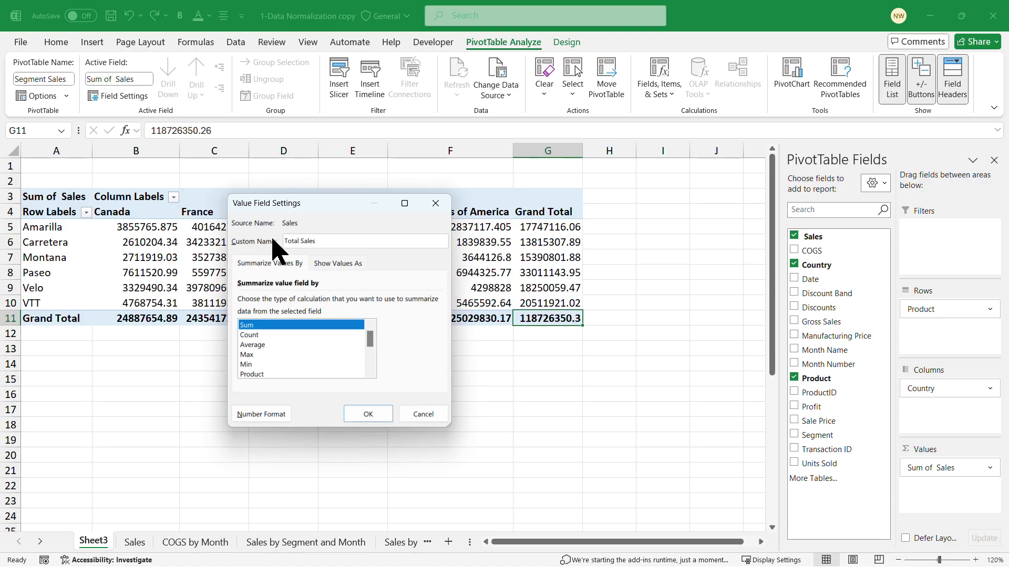
{"action": "left_click", "coordinate": [377, 413]}
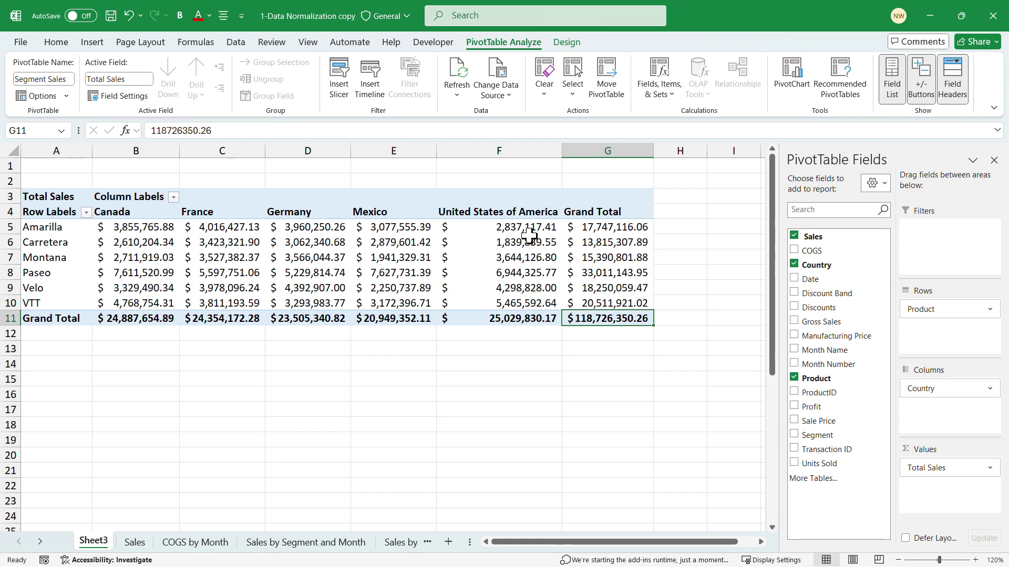
Apply the Light Blue, Pivot Style Medium 6 style to the Segment Sales PivotTable
{"action": "mouse_move", "coordinate": [318, 241]}
{"action": "left_click", "coordinate": [558, 255]}
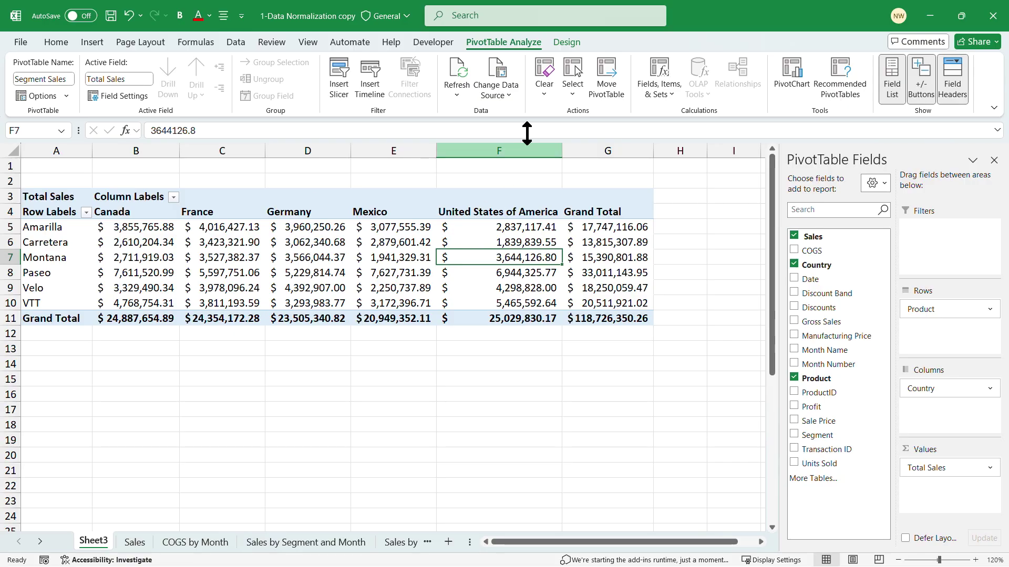
{"action": "left_click", "coordinate": [568, 42]}
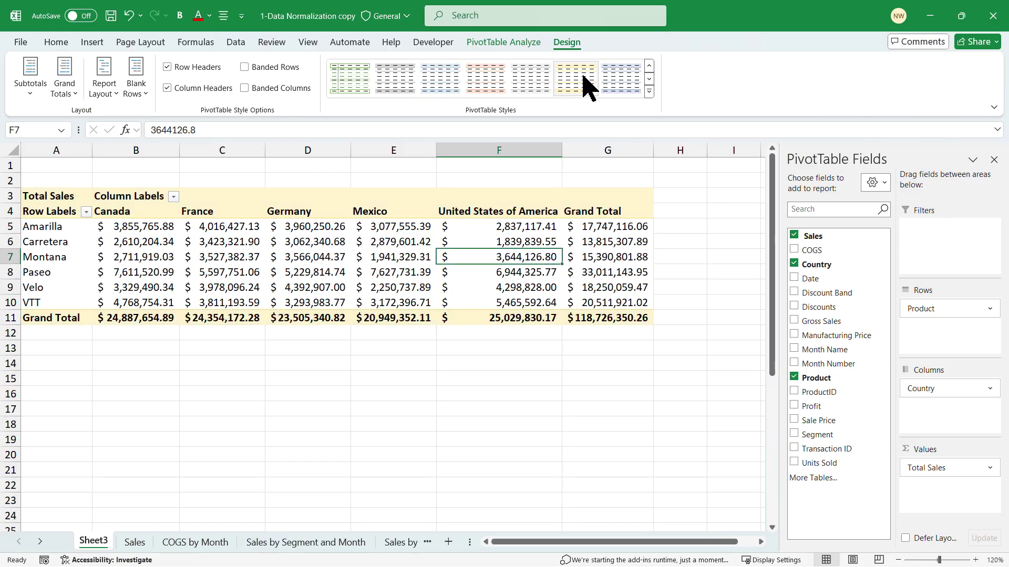
{"action": "left_click", "coordinate": [650, 92]}
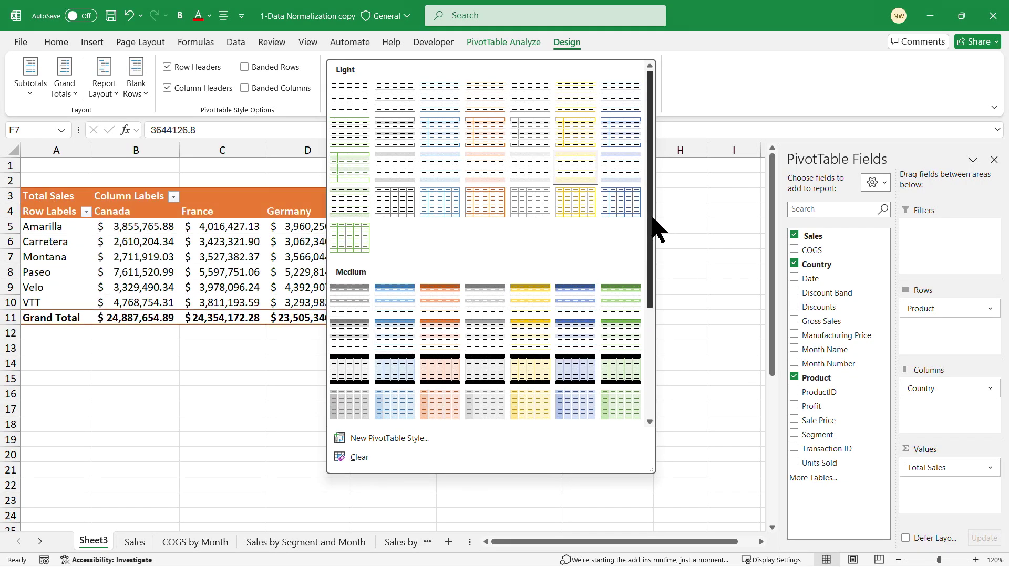
{"action": "left_click_drag", "start_coordinate": [651, 225], "coordinate": [656, 336]}
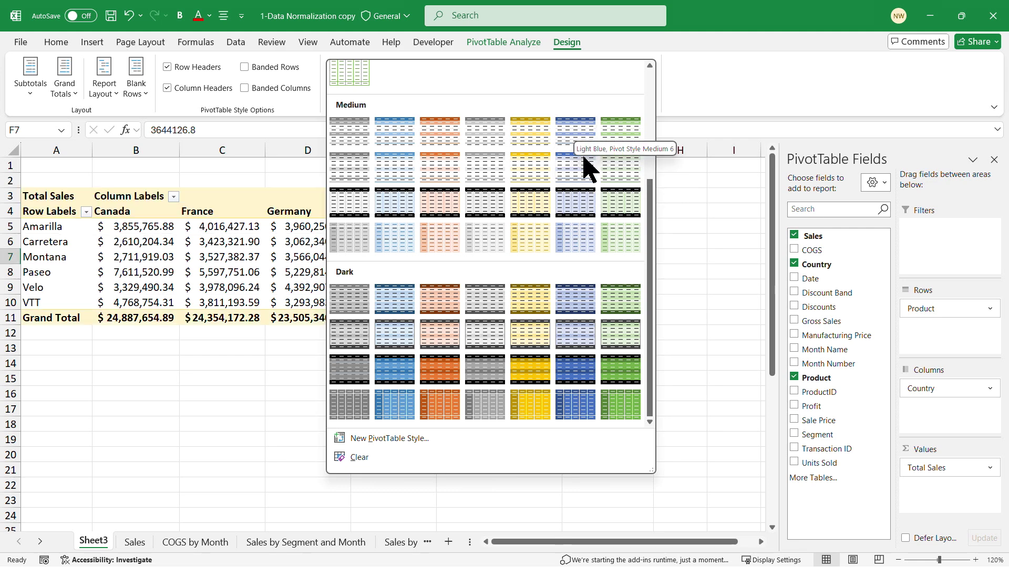
{"action": "left_click", "coordinate": [578, 141]}
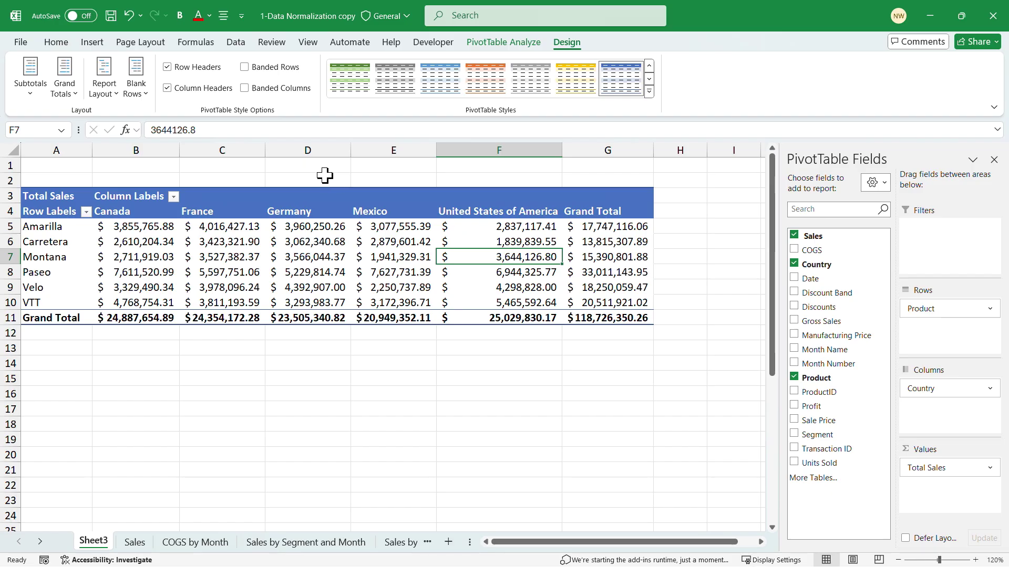
Try the Outline and Tabular report layouts on the PivotTable and return it to Compact Form
{"action": "left_click", "coordinate": [115, 105]}
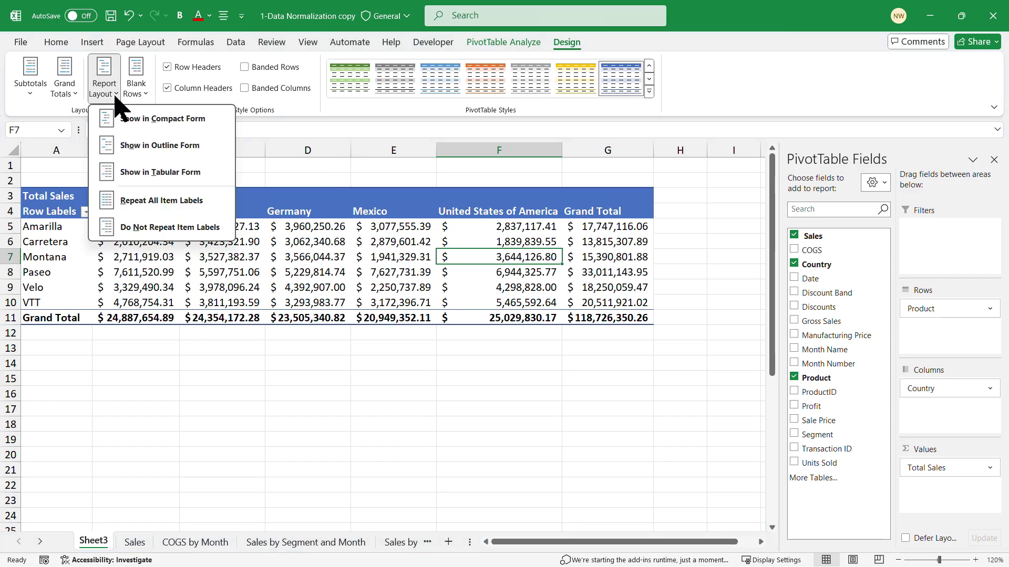
{"action": "left_click", "coordinate": [175, 149]}
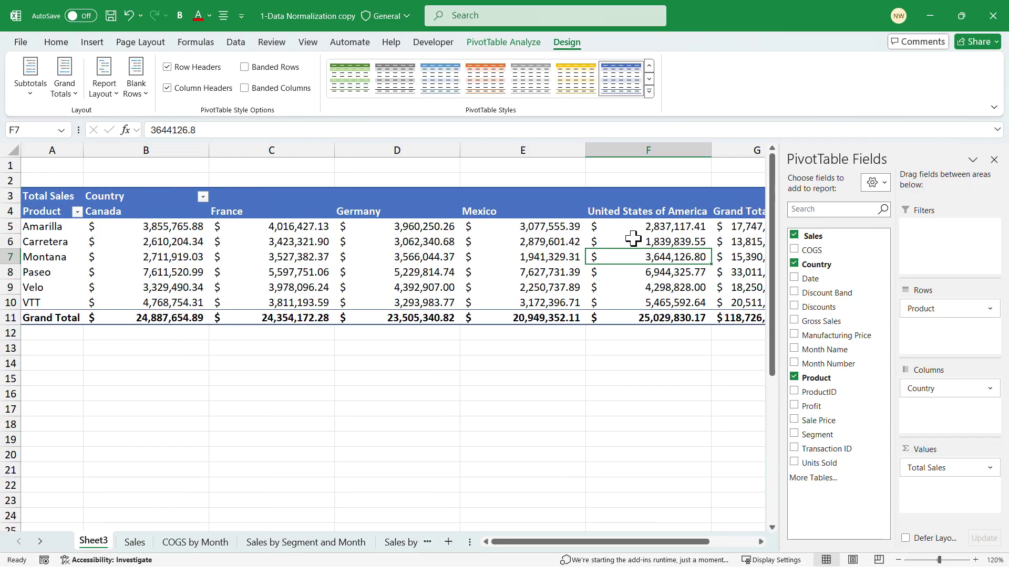
{"action": "mouse_move", "coordinate": [697, 547]}
{"action": "left_mouse_down"}
{"action": "mouse_move", "coordinate": [743, 544]}
{"action": "mouse_move", "coordinate": [696, 544]}
{"action": "left_mouse_up"}
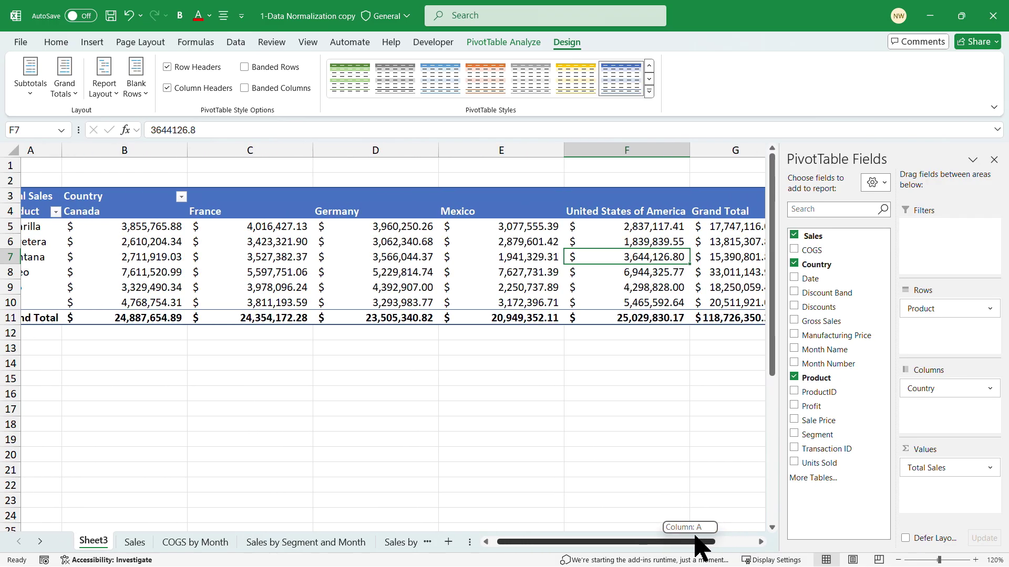
{"action": "left_click", "coordinate": [116, 95]}
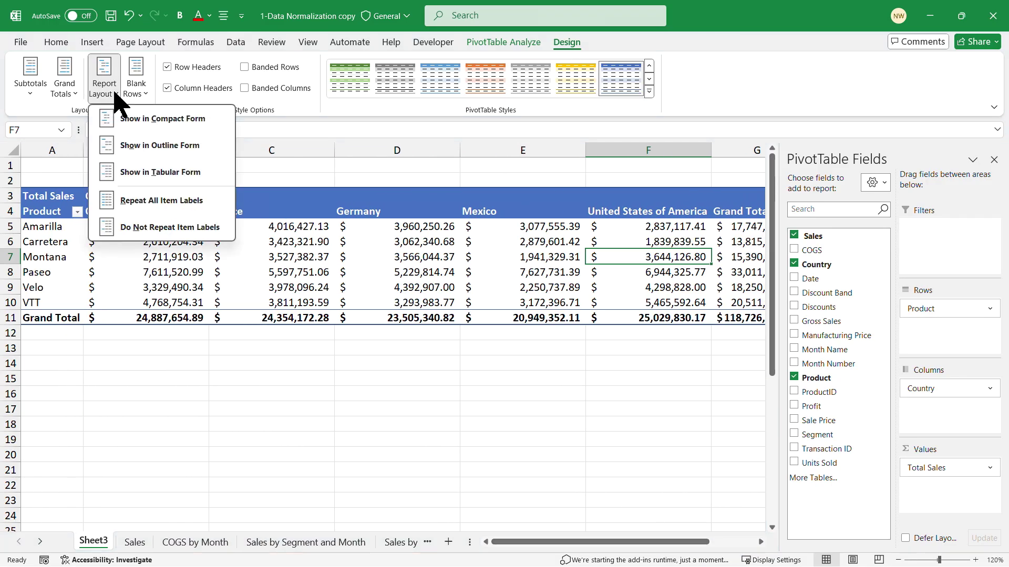
{"action": "left_click", "coordinate": [157, 174]}
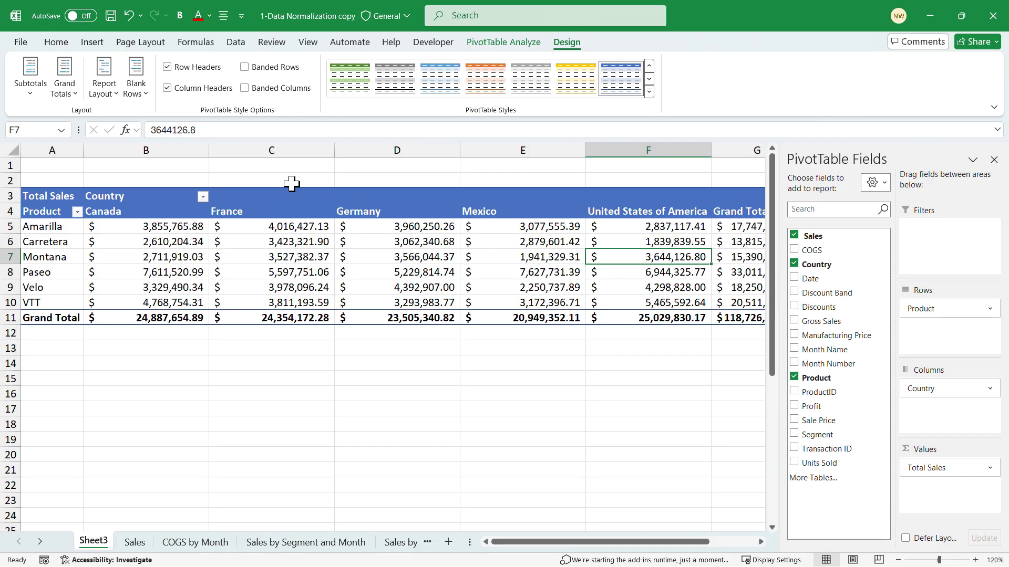
{"action": "left_click", "coordinate": [120, 107]}
{"action": "left_click", "coordinate": [128, 118]}
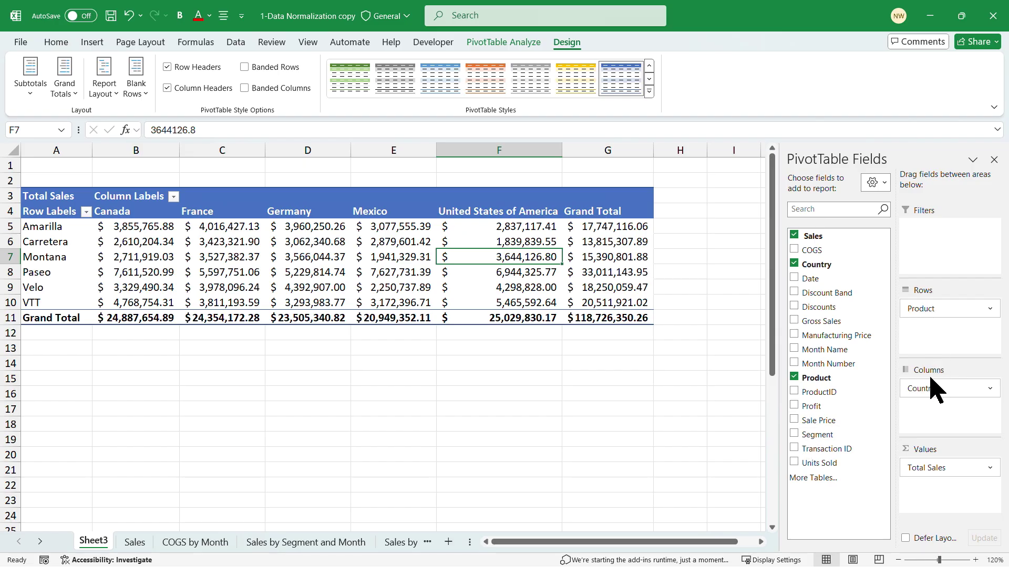
Add Segment to Rows beneath Product, look through the segment breakdown, and remove the field again
{"action": "left_click", "coordinate": [793, 435]}
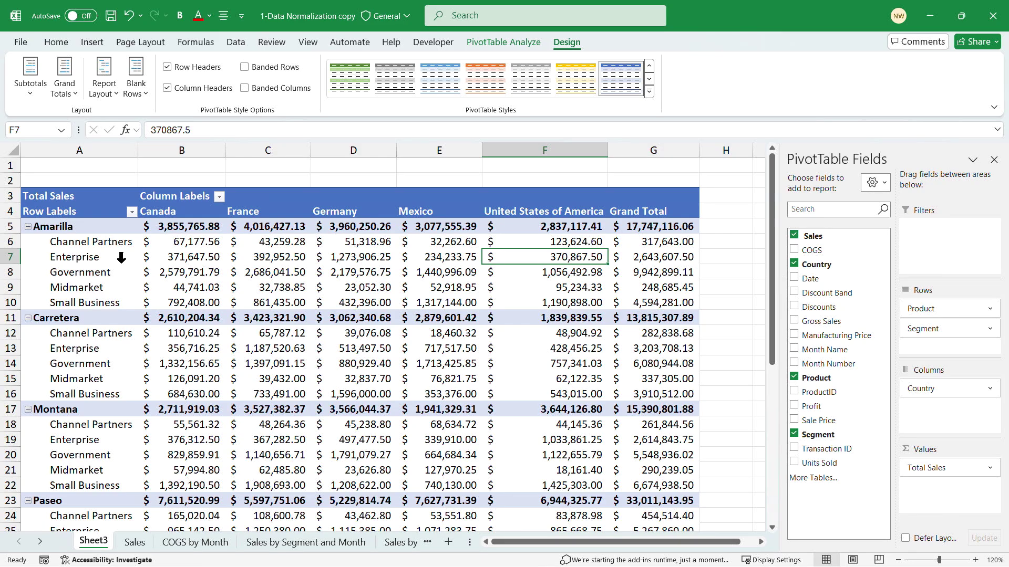
{"action": "scroll", "coordinate": [366, 342], "scroll_direction": "down", "scroll_amount": 7}
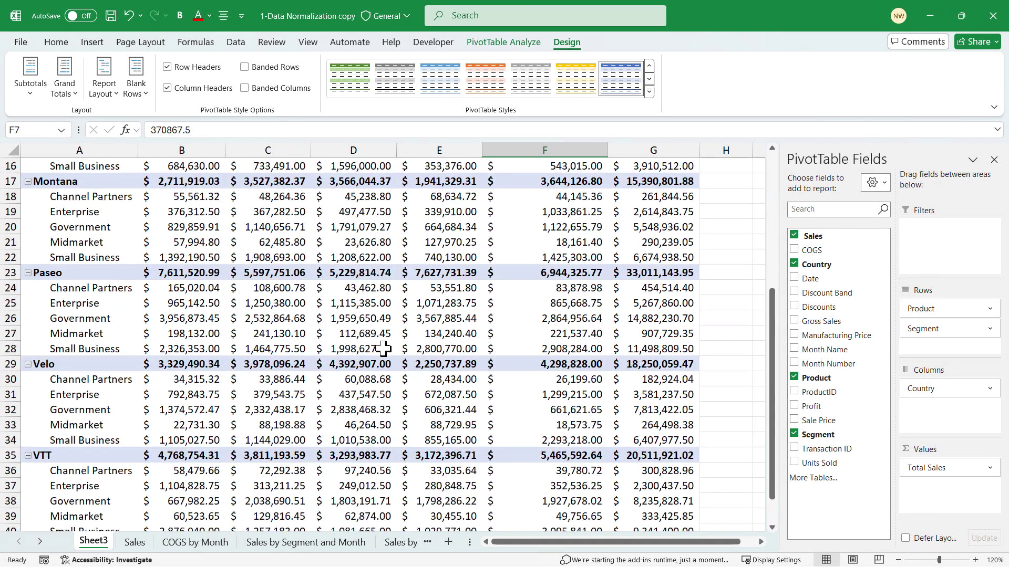
{"action": "scroll", "coordinate": [382, 348], "scroll_direction": "up", "scroll_amount": 7}
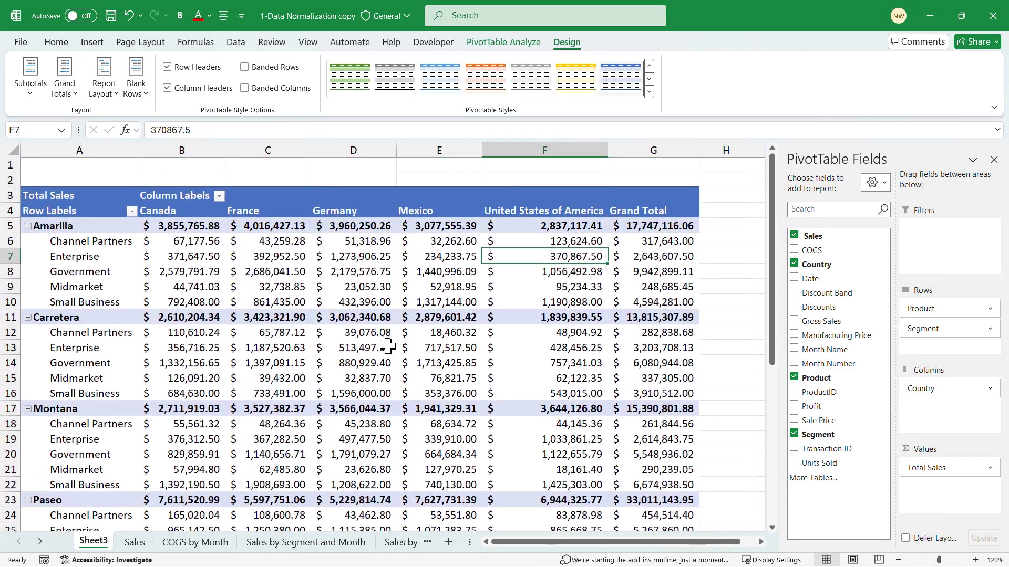
{"action": "mouse_move", "coordinate": [251, 261]}
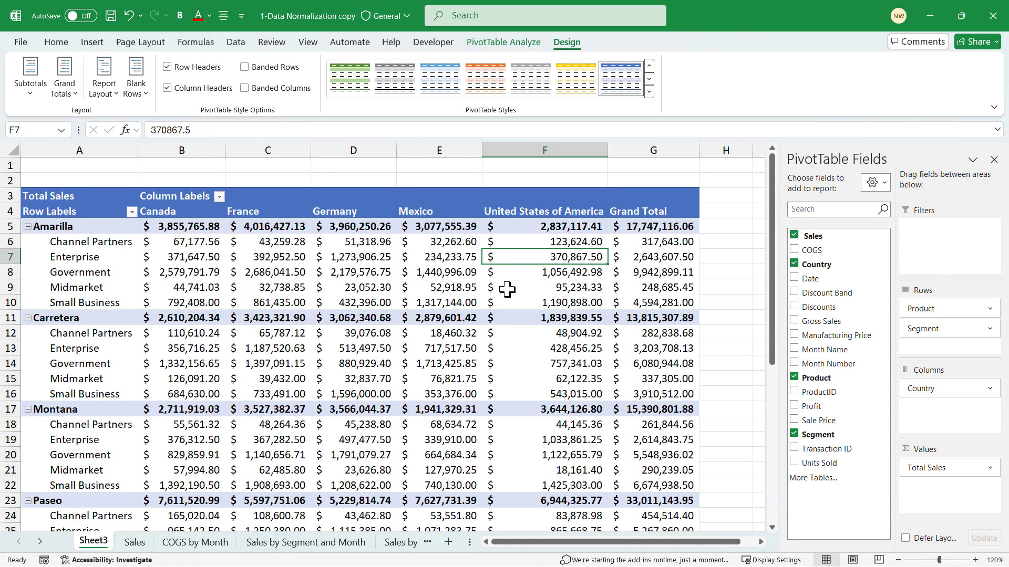
{"action": "left_click", "coordinate": [794, 434]}
{"action": "mouse_move", "coordinate": [585, 269]}
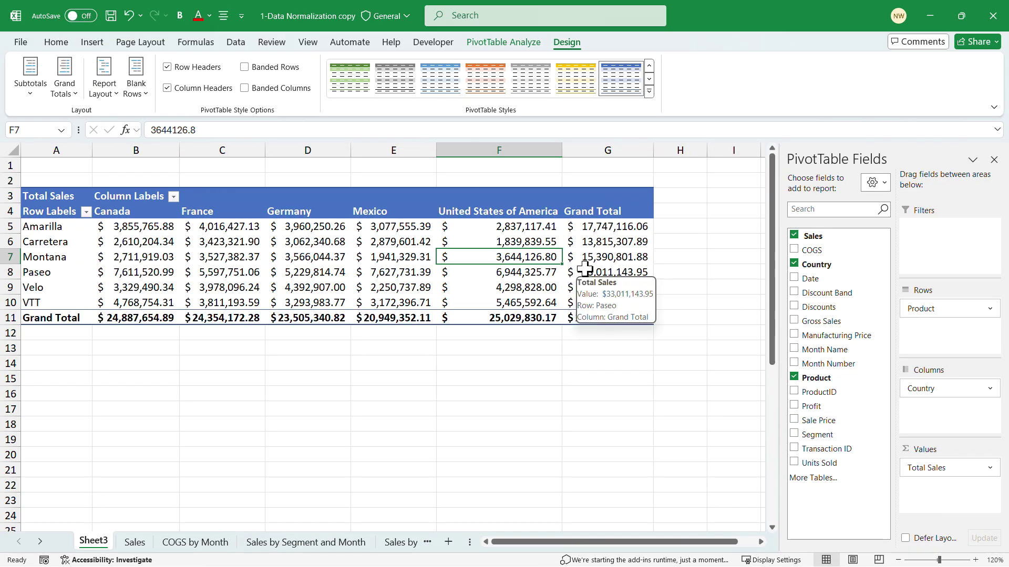
Preview the Line, Pie, Bar and Stock chart types and insert a Clustered Column PivotChart from the Segment Sales PivotTable
{"action": "left_click", "coordinate": [505, 42]}
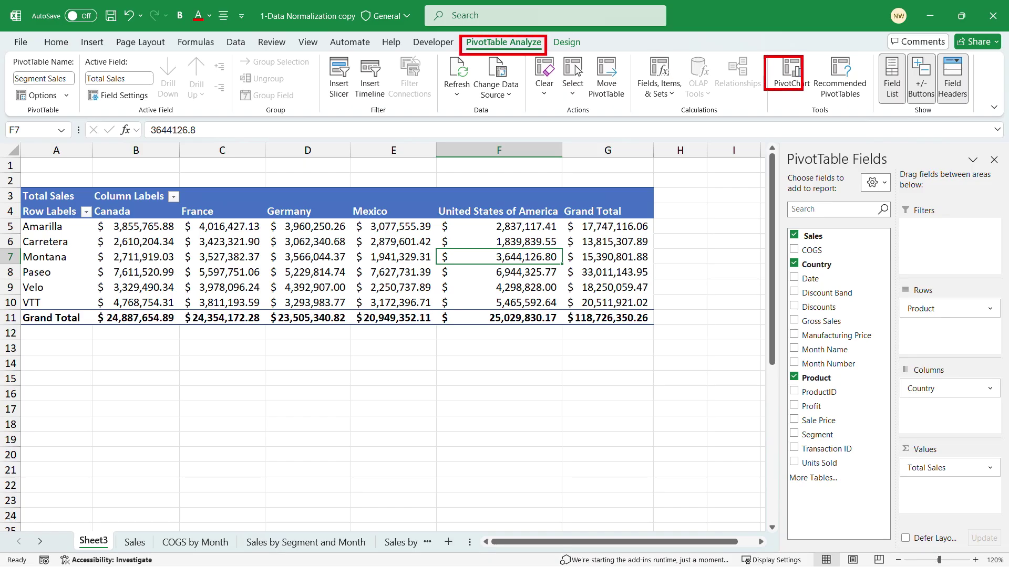
{"action": "left_click", "coordinate": [789, 79]}
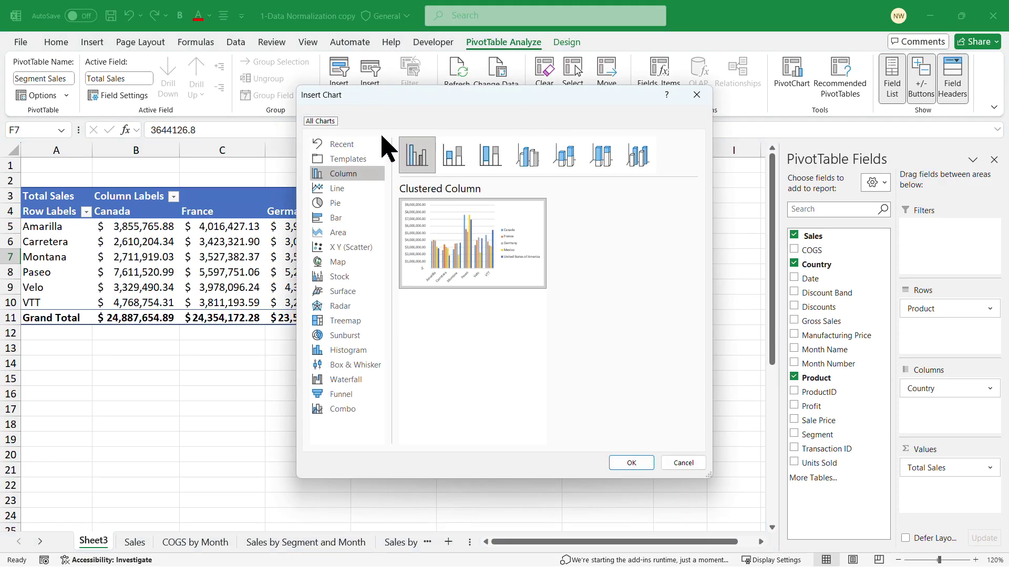
{"action": "mouse_move", "coordinate": [522, 210]}
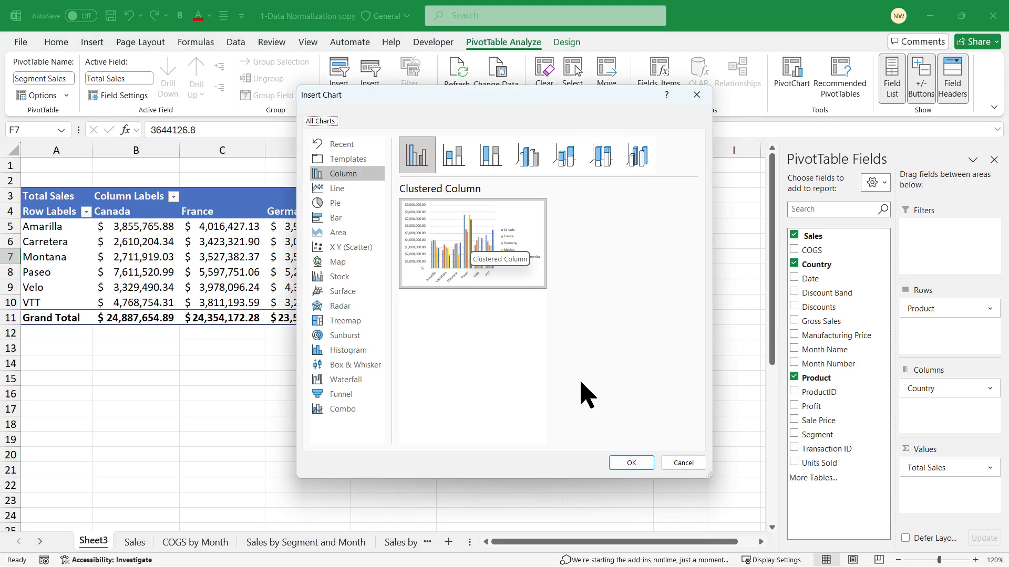
{"action": "left_click", "coordinate": [341, 191]}
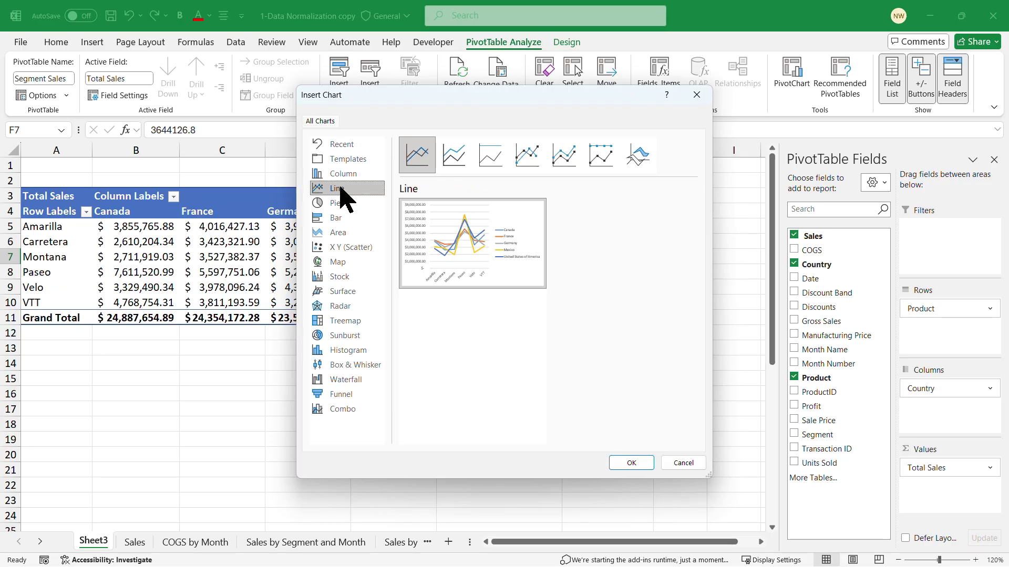
{"action": "left_click", "coordinate": [338, 204]}
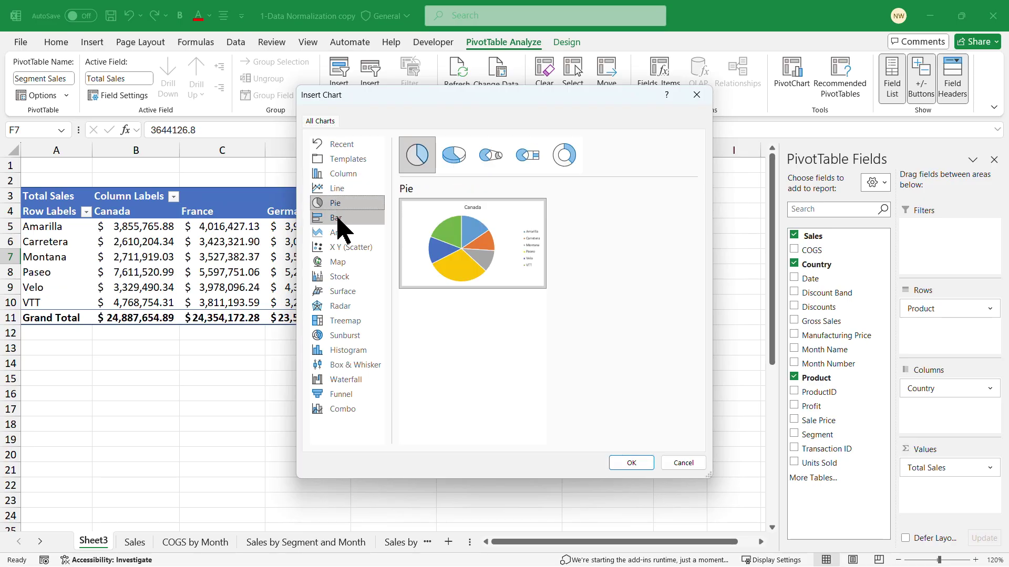
{"action": "left_click", "coordinate": [338, 218]}
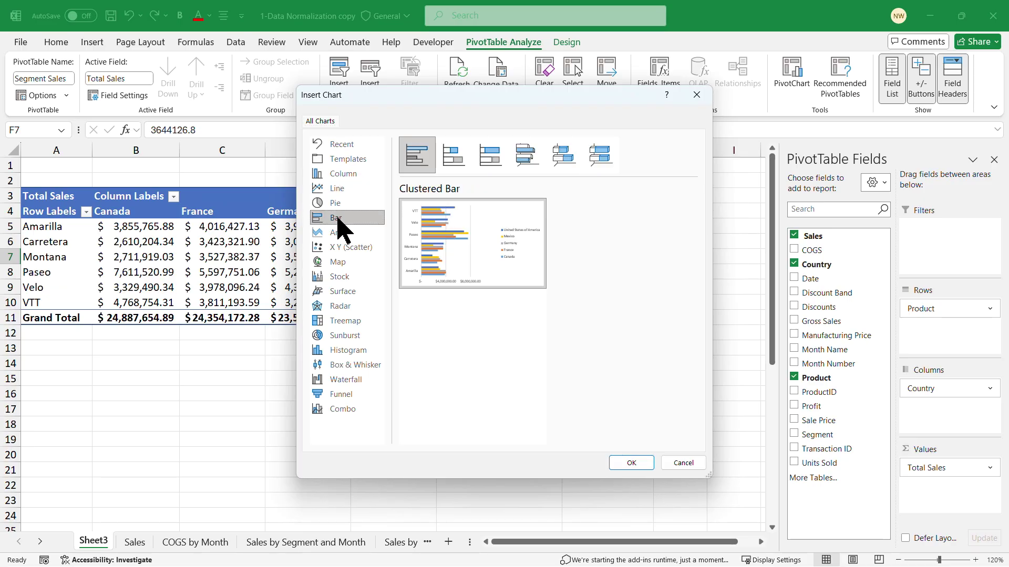
{"action": "left_click", "coordinate": [338, 277]}
{"action": "left_click", "coordinate": [343, 175]}
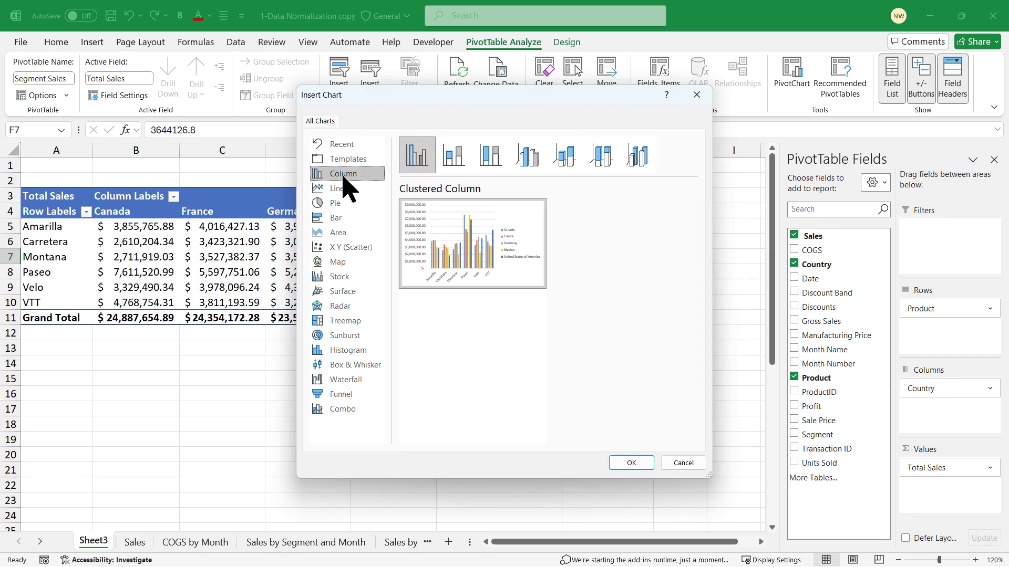
{"action": "left_click", "coordinate": [633, 462]}
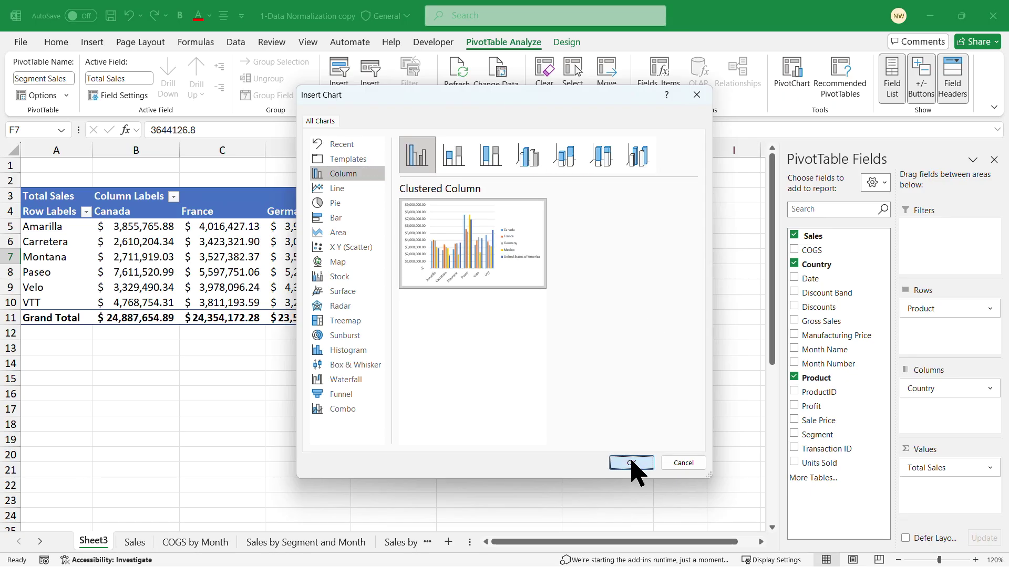
Move the PivotChart away from the first columns and enlarge it to about 3.5 inches high by 5.8 inches wide
{"action": "left_click_drag", "start_coordinate": [504, 230], "coordinate": [661, 215]}
{"action": "left_click_drag", "start_coordinate": [354, 441], "coordinate": [299, 475]}
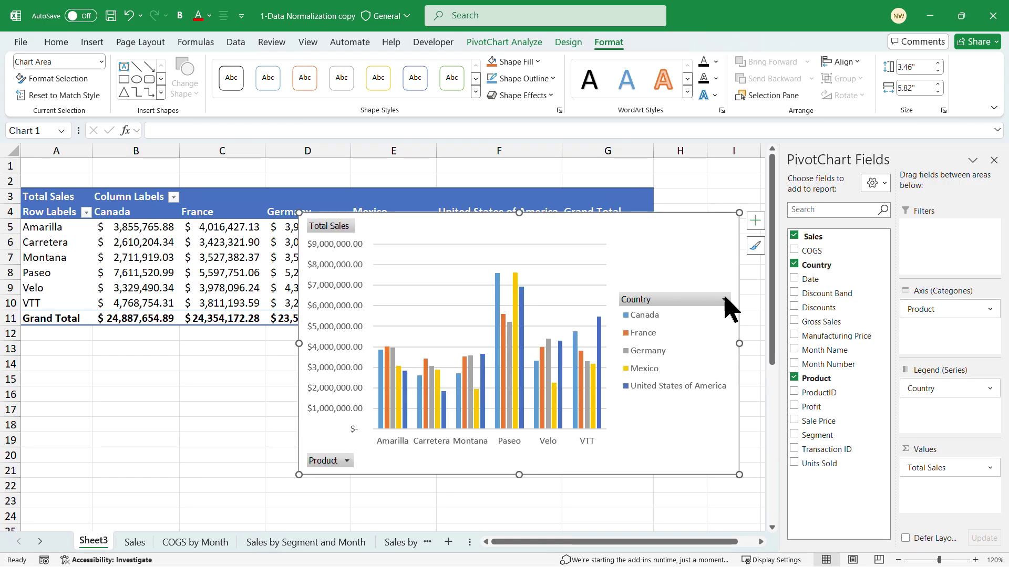
Filter the PivotChart to show only Canada, and clear the Country filter from the PivotTable's column labels
{"action": "left_click", "coordinate": [725, 299]}
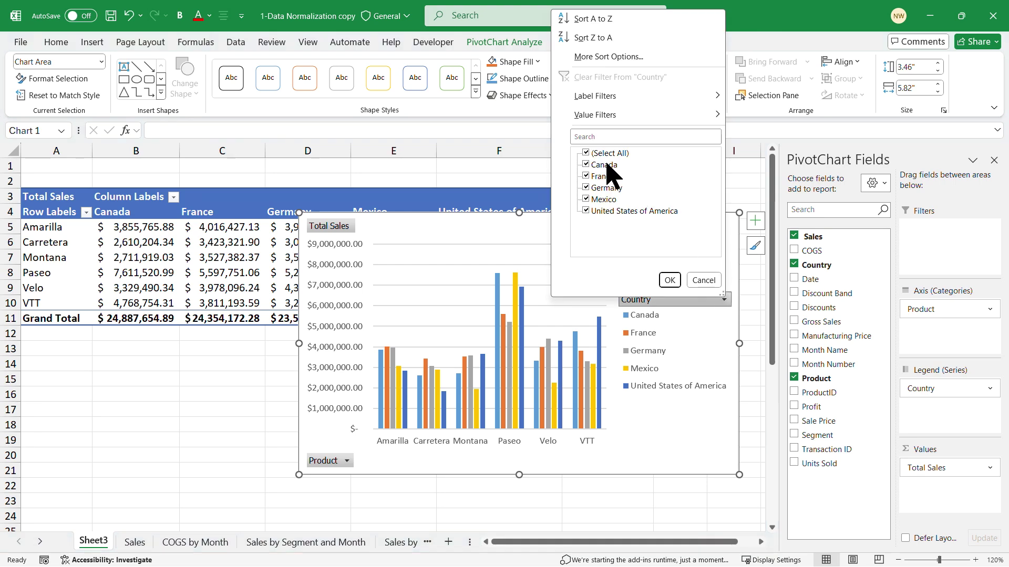
{"action": "left_click", "coordinate": [588, 153]}
{"action": "left_click", "coordinate": [588, 164]}
{"action": "left_click", "coordinate": [665, 274]}
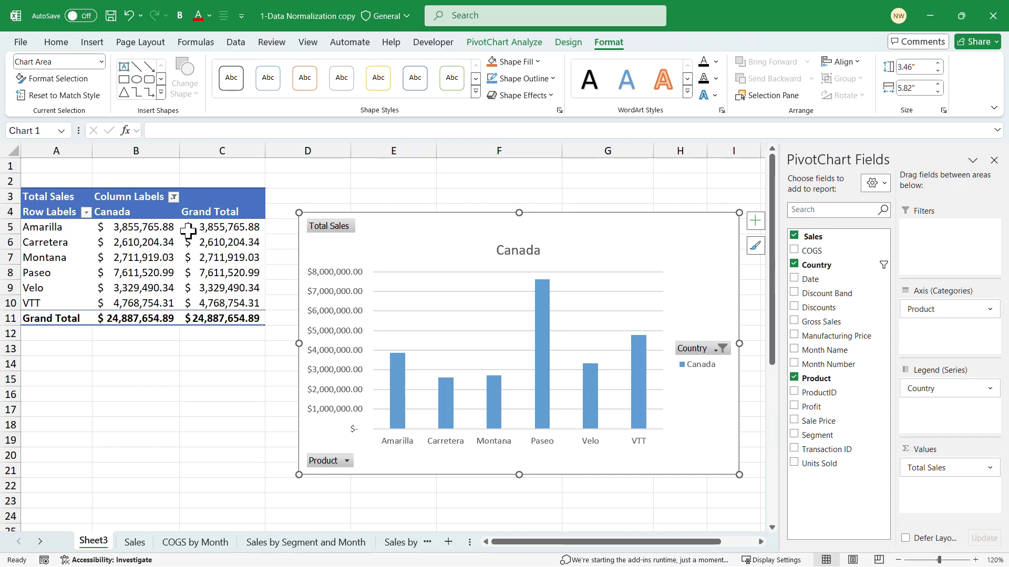
{"action": "mouse_move", "coordinate": [233, 181]}
{"action": "left_mouse_down"}
{"action": "mouse_move", "coordinate": [280, 158]}
{"action": "mouse_move", "coordinate": [338, 195]}
{"action": "left_mouse_up"}
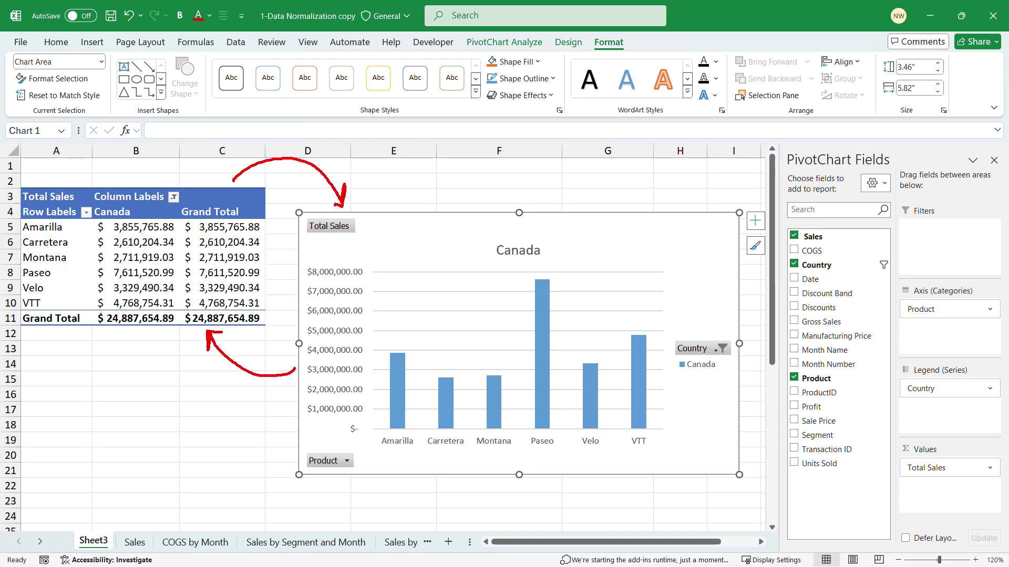
{"action": "key", "text": "Escape"}
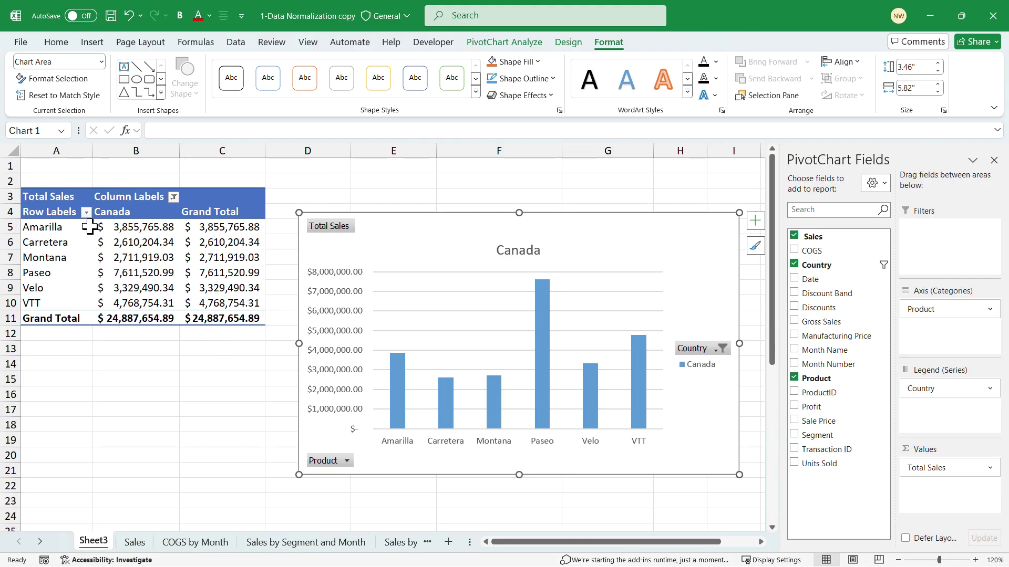
{"action": "left_click", "coordinate": [175, 198]}
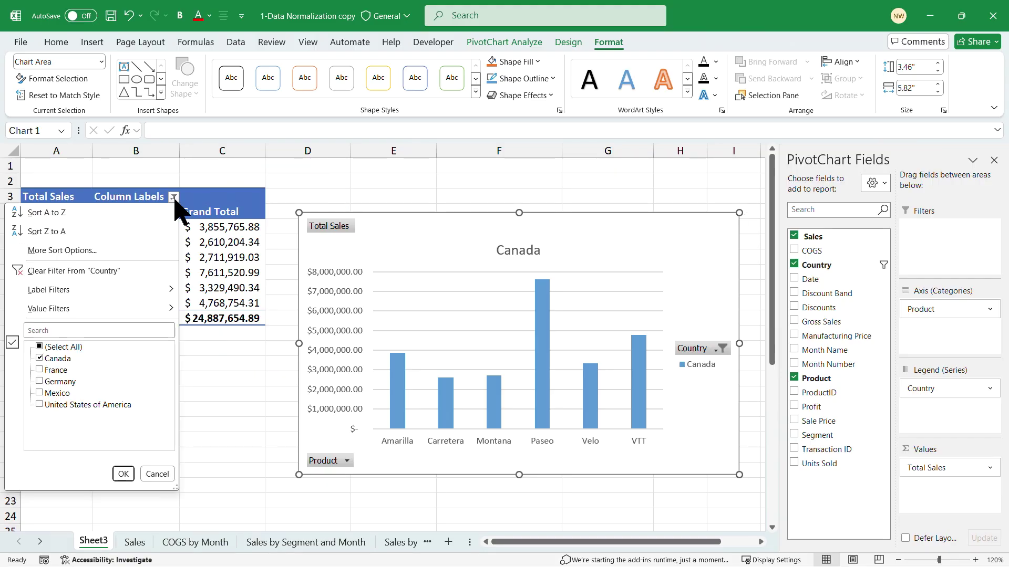
{"action": "left_click", "coordinate": [69, 267]}
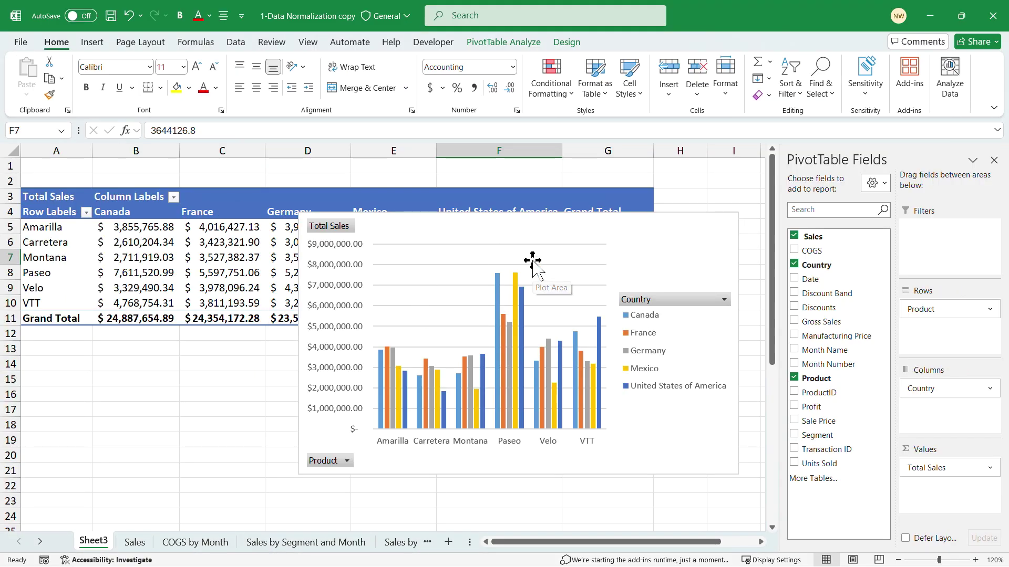
Apply the dark grey chart style with light text to the PivotChart and reposition it slightly lower on the sheet
{"action": "left_click", "coordinate": [559, 44]}
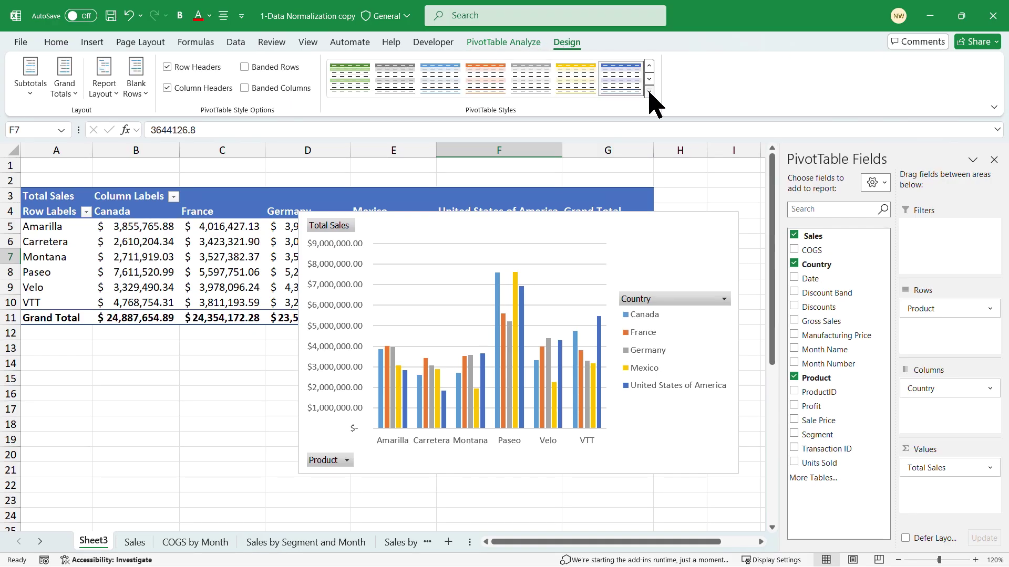
{"action": "left_click", "coordinate": [650, 92]}
{"action": "left_click", "coordinate": [680, 86]}
{"action": "left_click", "coordinate": [639, 230]}
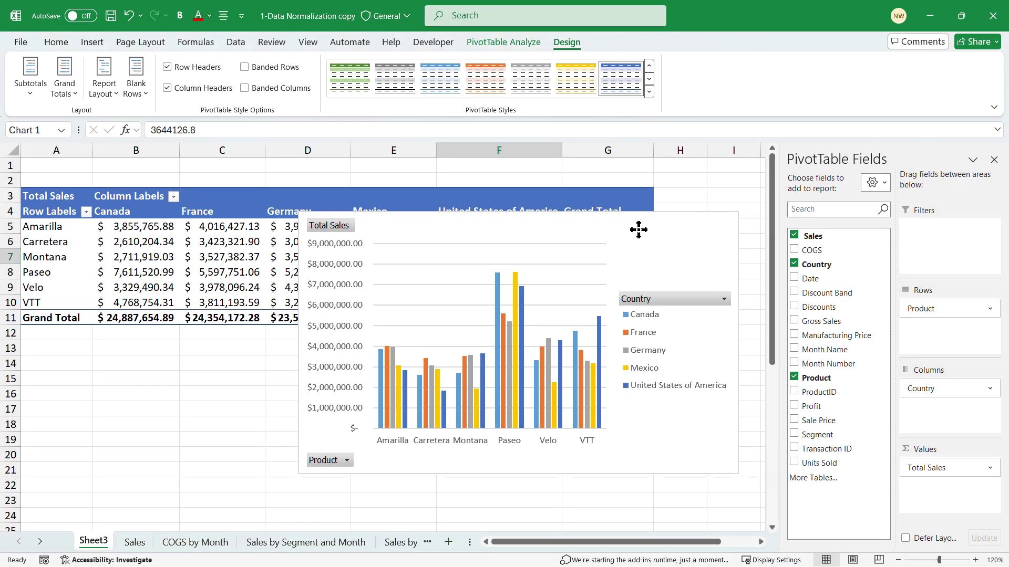
{"action": "left_click", "coordinate": [568, 42]}
{"action": "left_click", "coordinate": [558, 90]}
{"action": "mouse_move", "coordinate": [696, 220]}
{"action": "left_mouse_down"}
{"action": "mouse_move", "coordinate": [701, 243]}
{"action": "mouse_move", "coordinate": [440, 258]}
{"action": "left_mouse_up"}
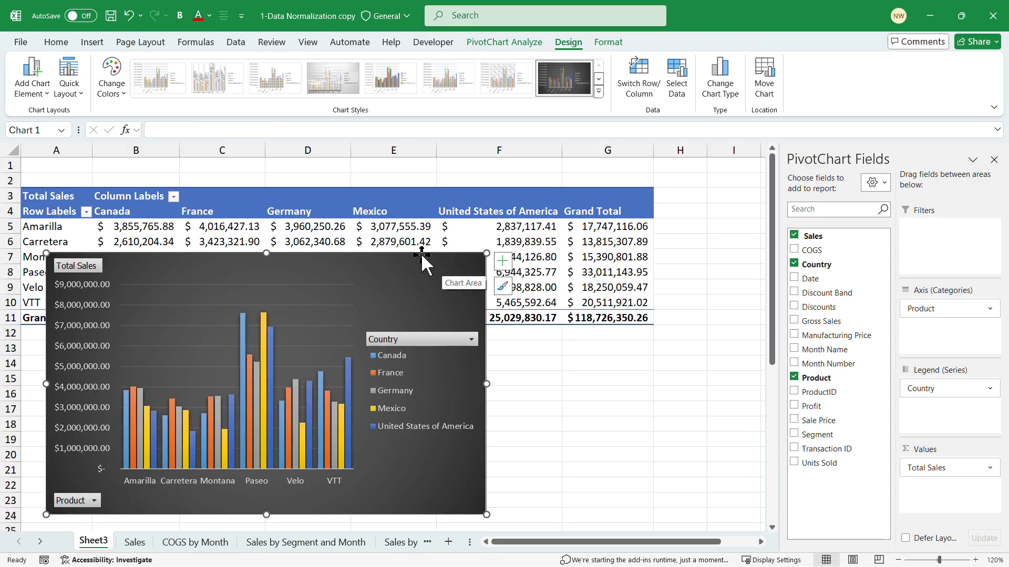
{"action": "left_click_drag", "start_coordinate": [403, 258], "coordinate": [661, 261]}
Browse further PivotTable styles and apply the light orange one with black header and total bands
{"action": "left_click", "coordinate": [265, 256]}
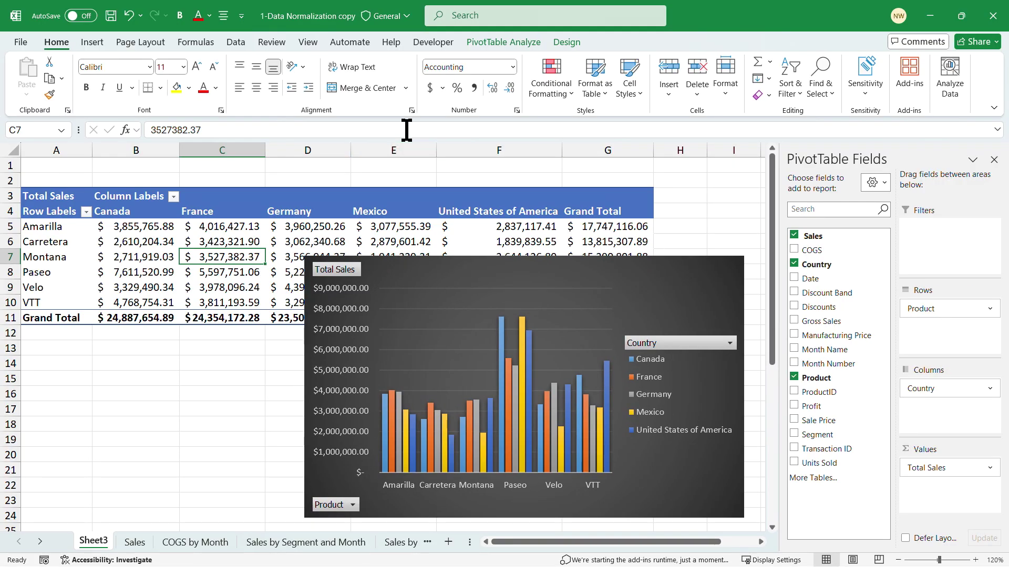
{"action": "left_click", "coordinate": [575, 44]}
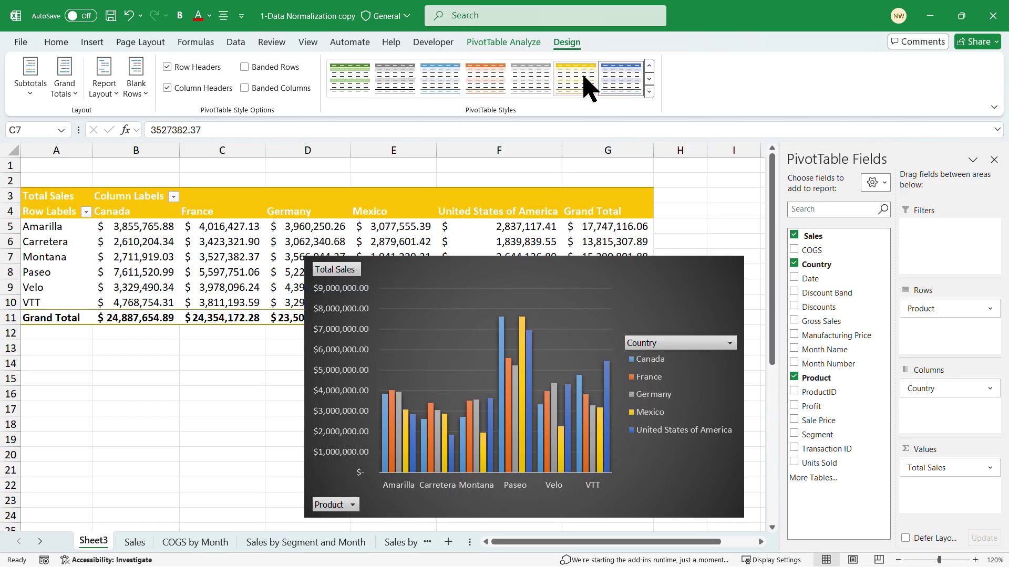
{"action": "left_click", "coordinate": [650, 78]}
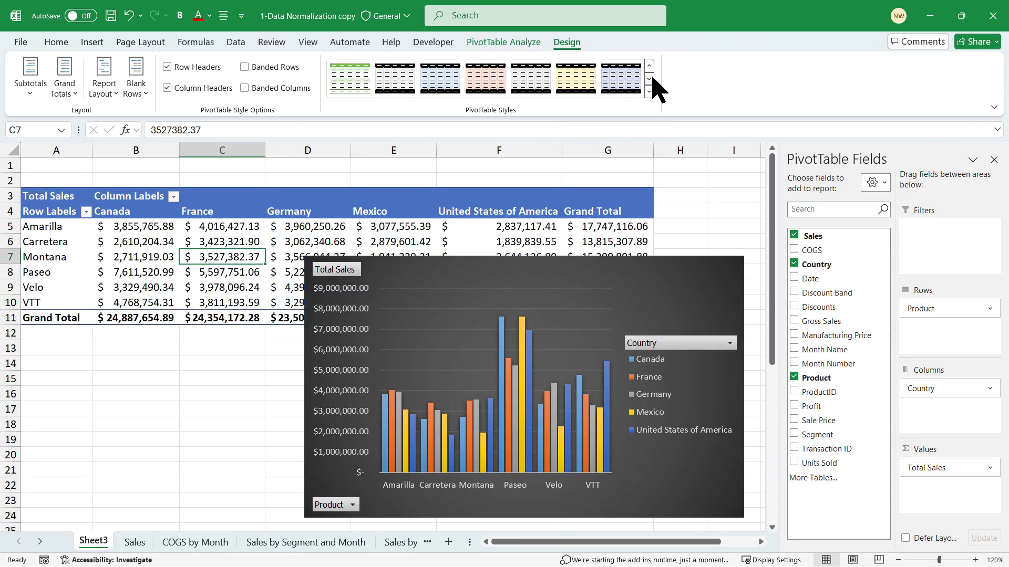
{"action": "left_click", "coordinate": [484, 82]}
{"action": "left_click", "coordinate": [262, 243]}
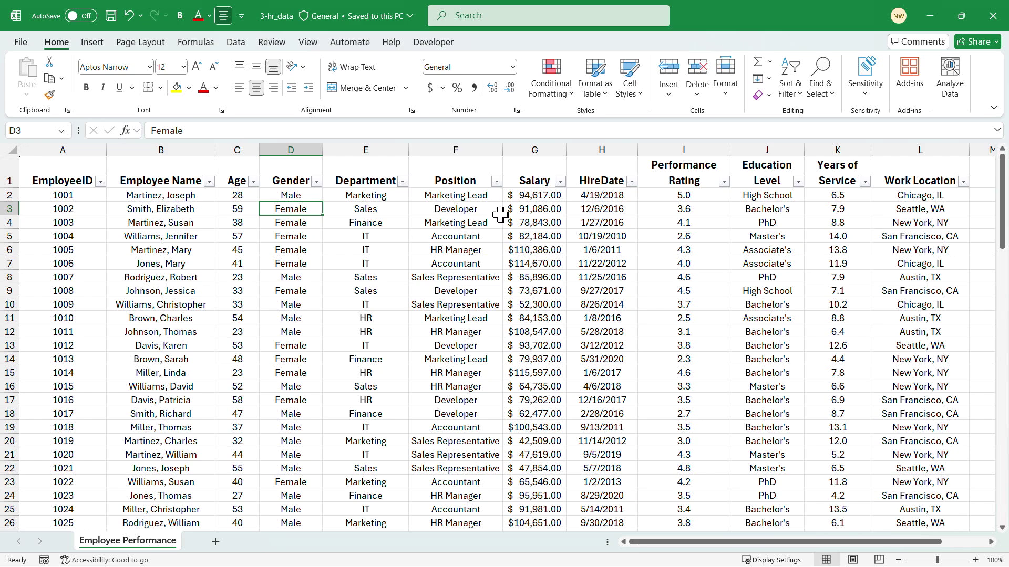
Use Quick Analysis on the employee table to insert the recommended Clustered Column chart of Sum of Years of Service by Education Level
{"action": "left_click", "coordinate": [545, 224]}
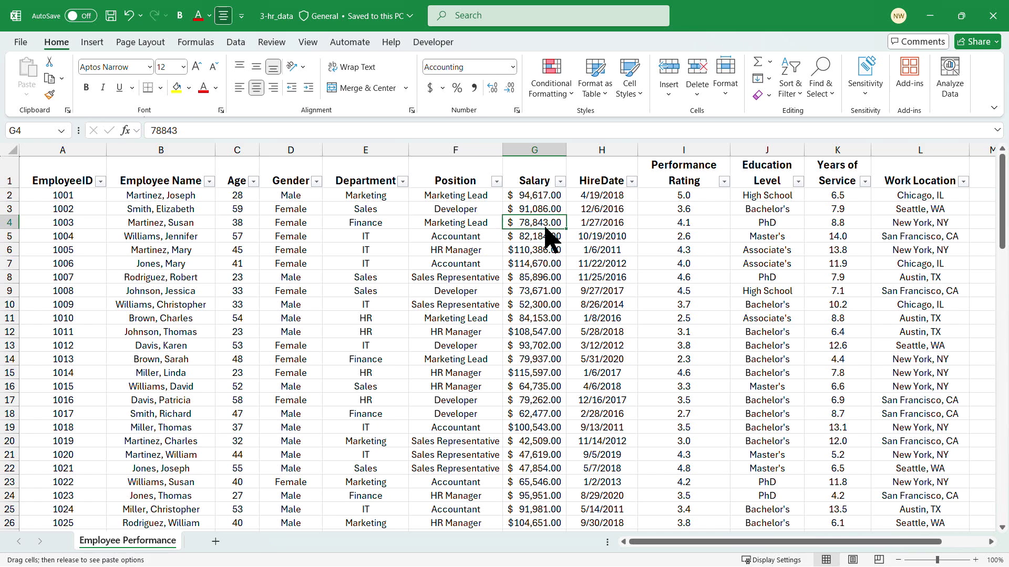
{"action": "right_click", "coordinate": [547, 222]}
{"action": "left_click", "coordinate": [593, 339]}
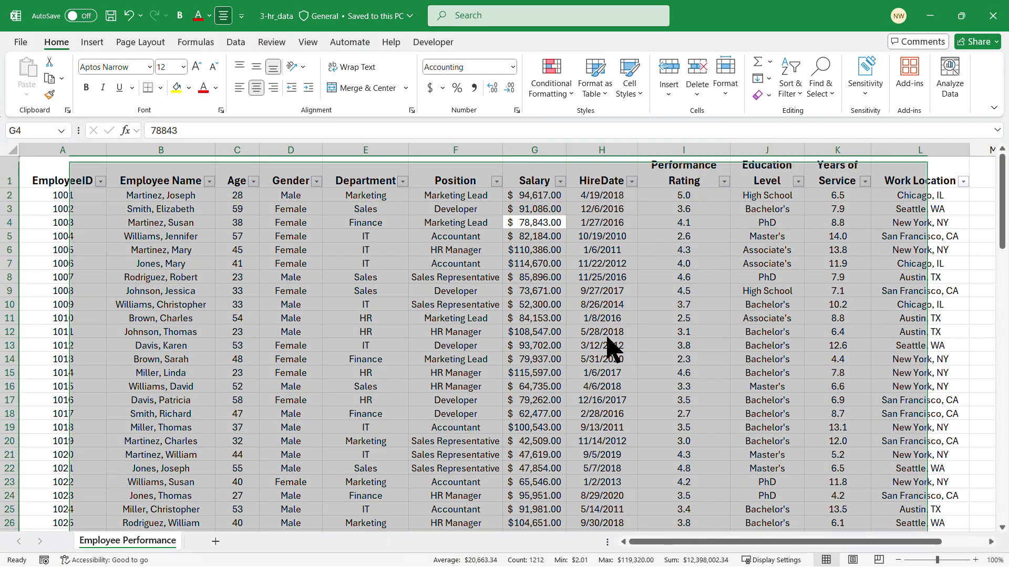
{"action": "left_click", "coordinate": [795, 419]}
{"action": "mouse_move", "coordinate": [759, 470]}
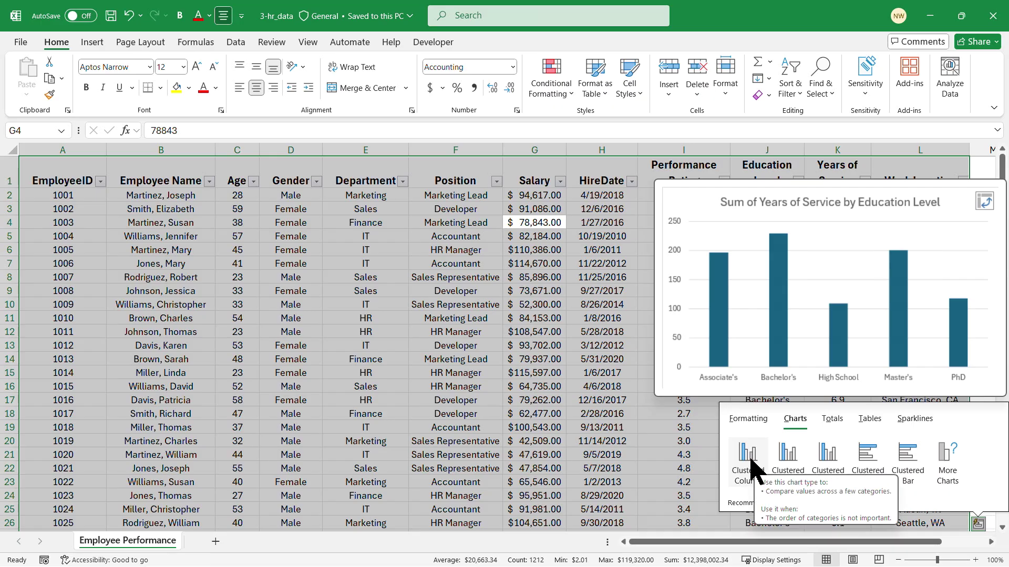
{"action": "left_click", "coordinate": [750, 462]}
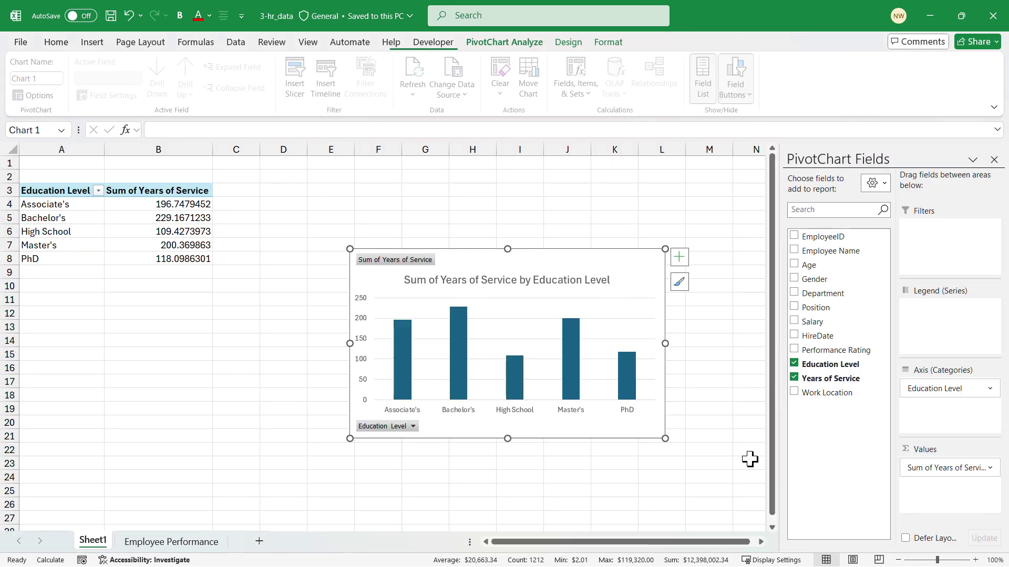
Enlarge the Years of Service PivotChart to cover about D3 to M25 and check the Bachelor's column
{"action": "left_click_drag", "start_coordinate": [349, 246], "coordinate": [271, 179]}
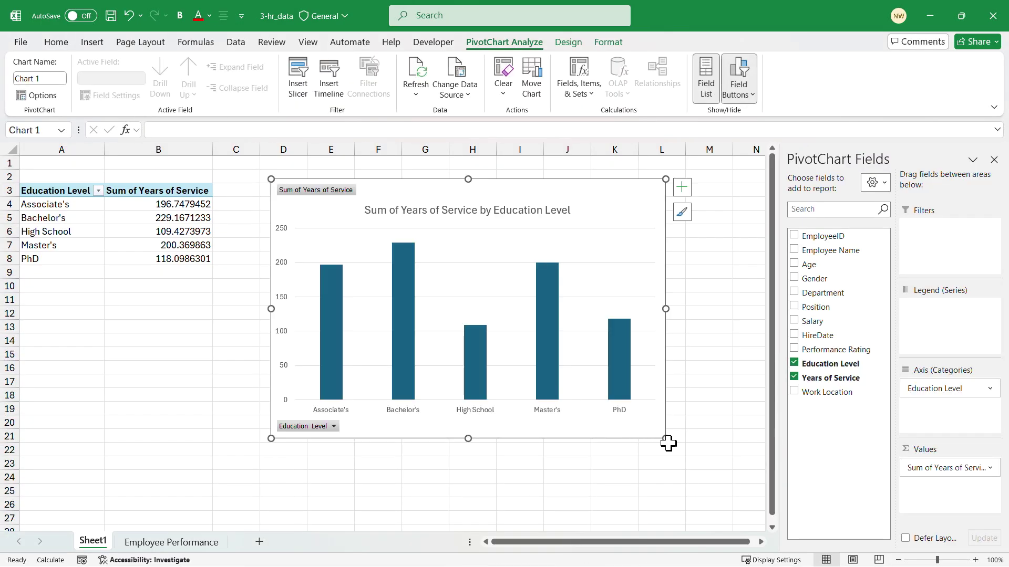
{"action": "left_click_drag", "start_coordinate": [664, 437], "coordinate": [736, 499]}
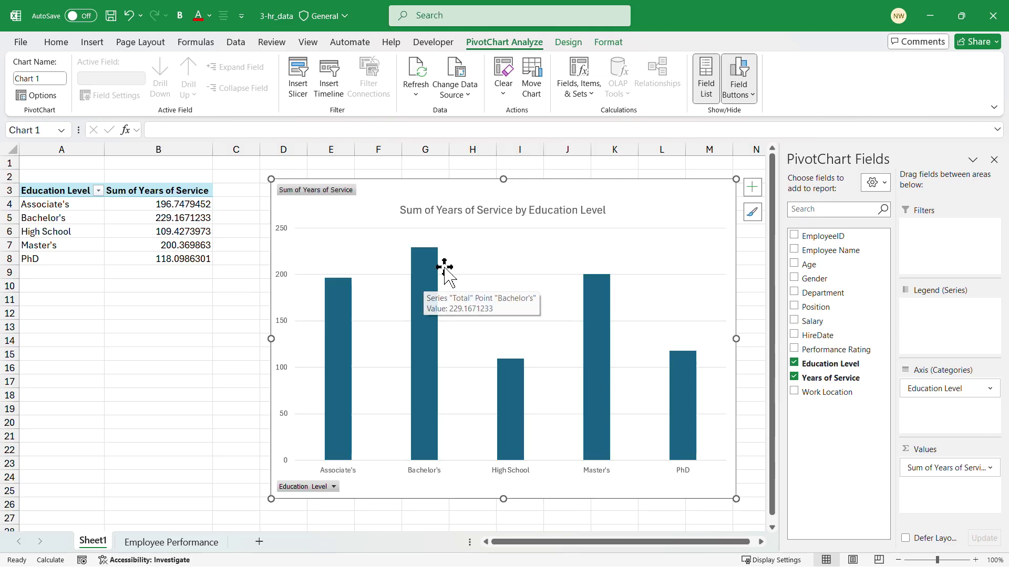
{"action": "mouse_move", "coordinate": [428, 262]}
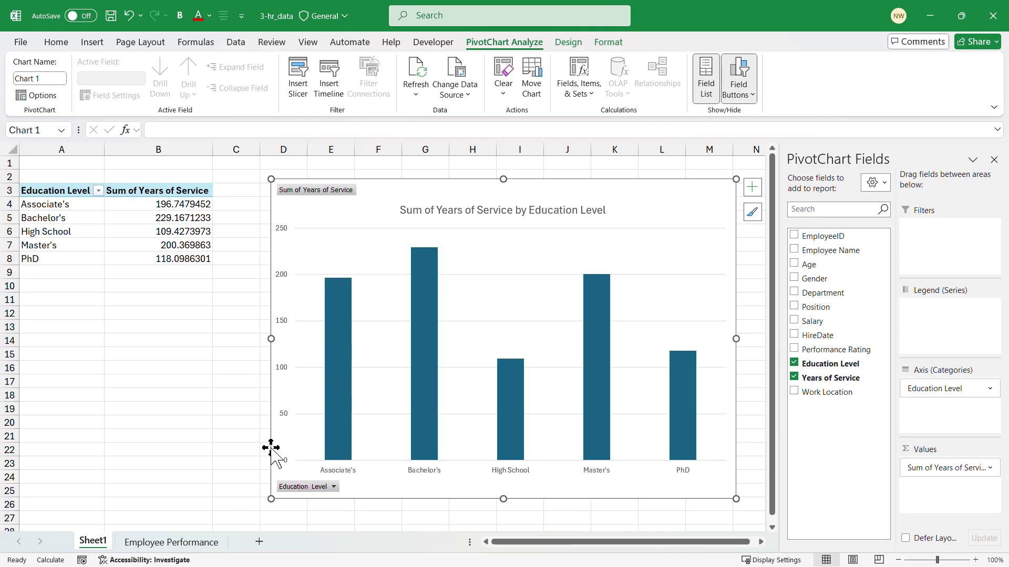
Return to the Employee Performance sheet and insert the Quick Analysis Clustered Column chart of Sum of Performance Rating by Education Level
{"action": "left_click", "coordinate": [160, 542]}
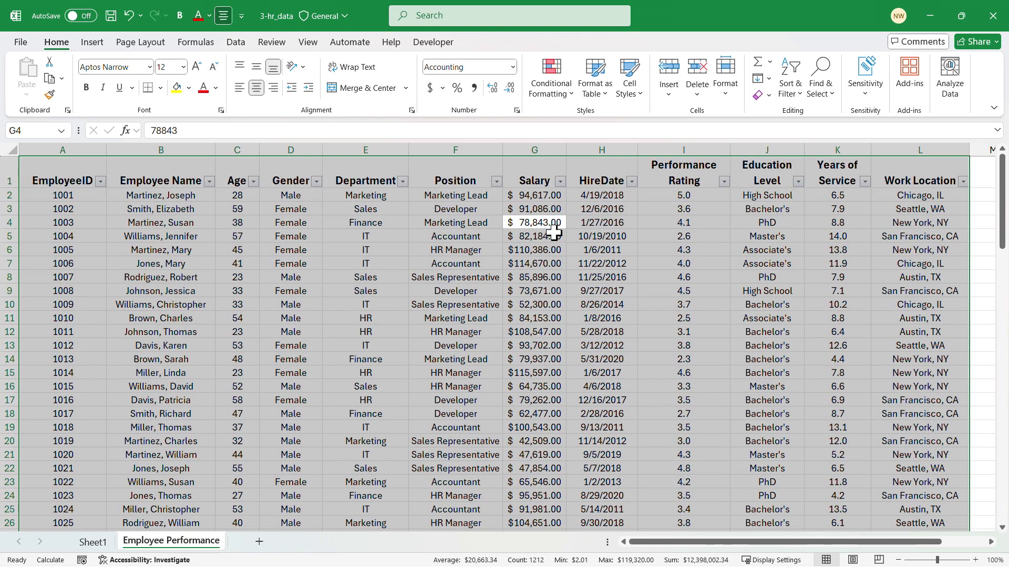
{"action": "right_click", "coordinate": [636, 258]}
{"action": "left_click", "coordinate": [684, 339]}
{"action": "left_click", "coordinate": [796, 420]}
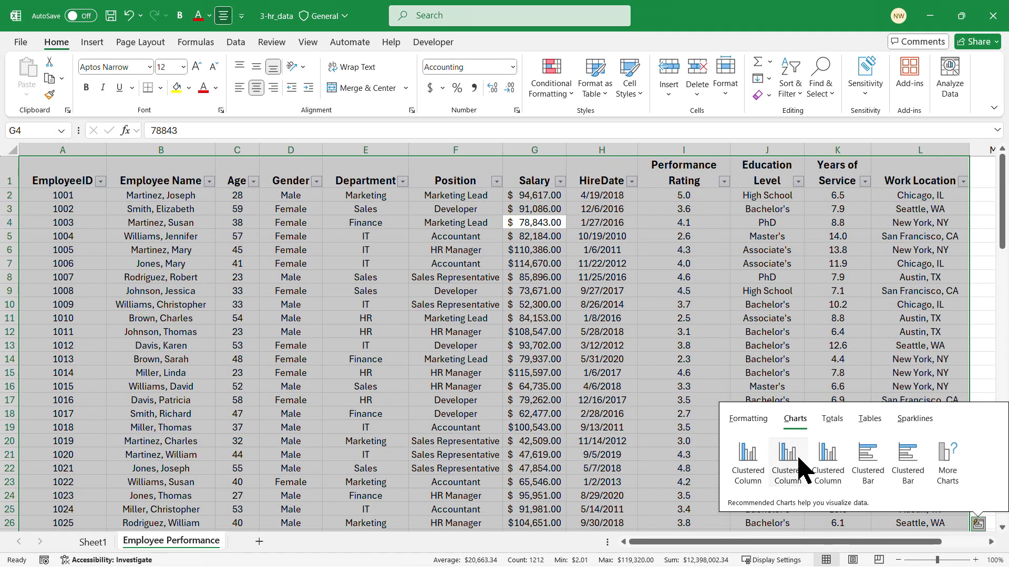
{"action": "mouse_move", "coordinate": [798, 460]}
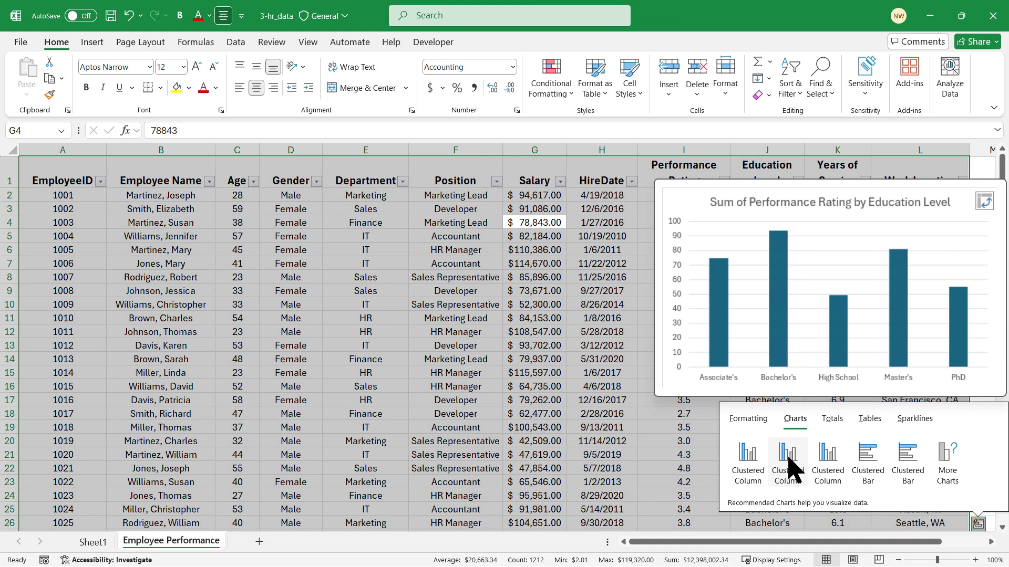
{"action": "left_click", "coordinate": [790, 460]}
Enlarge the Performance Rating PivotChart to cover about C3 to M25 and examine the Bachelor's, PhD and High School columns
{"action": "left_click_drag", "start_coordinate": [348, 247], "coordinate": [263, 184]}
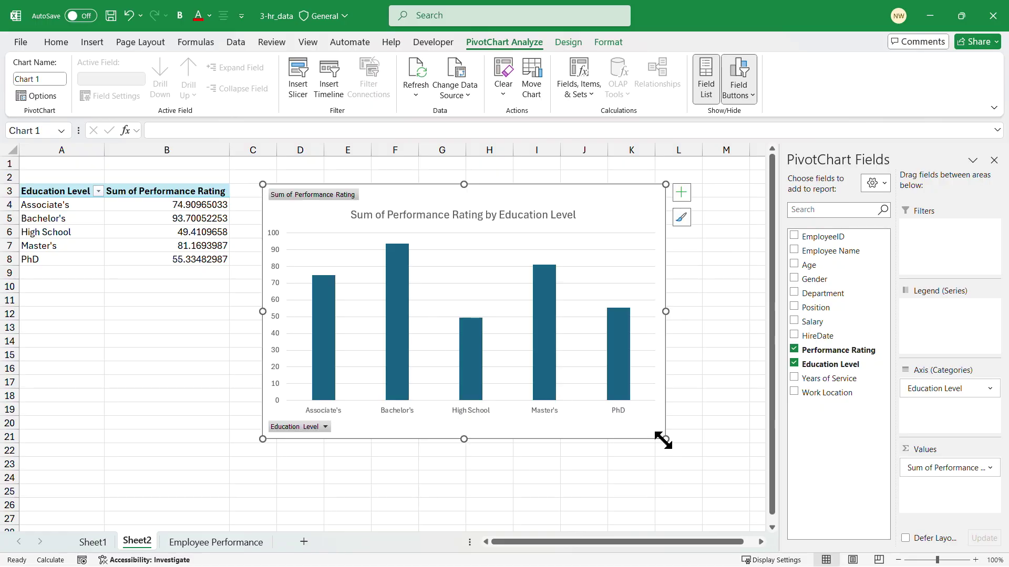
{"action": "left_click_drag", "start_coordinate": [665, 439], "coordinate": [740, 500]}
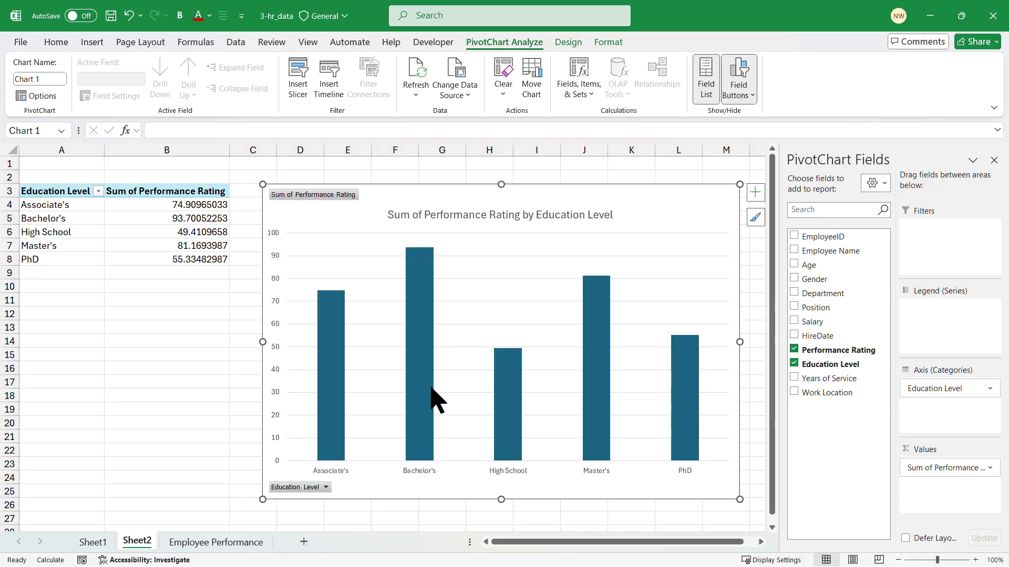
{"action": "mouse_move", "coordinate": [425, 255]}
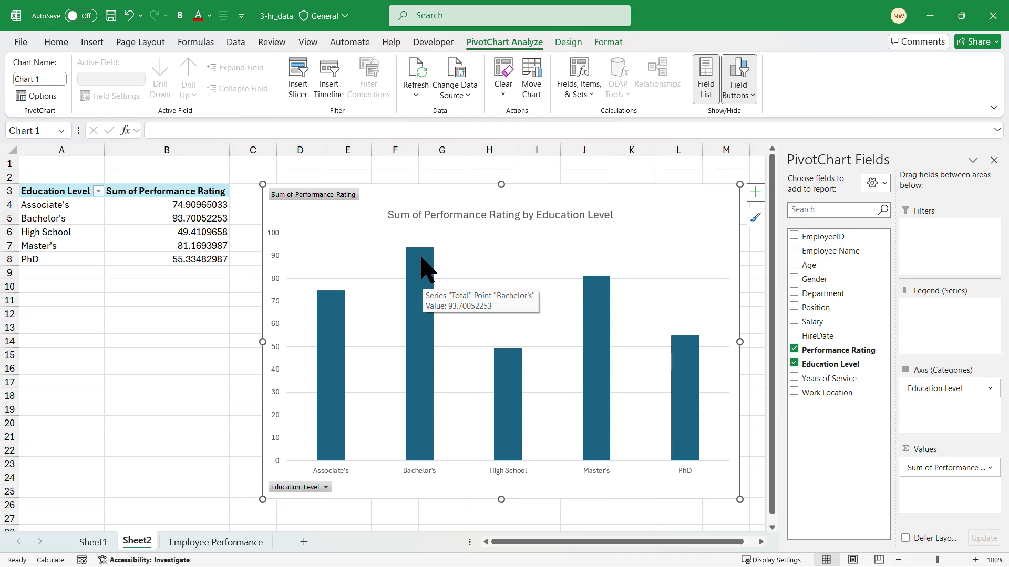
{"action": "mouse_move", "coordinate": [694, 371]}
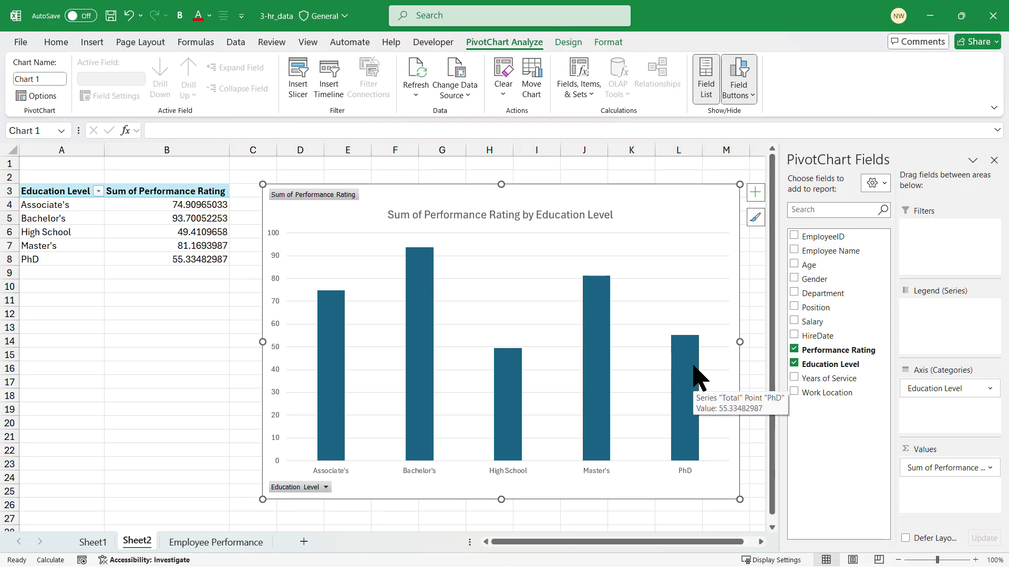
{"action": "mouse_move", "coordinate": [509, 373]}
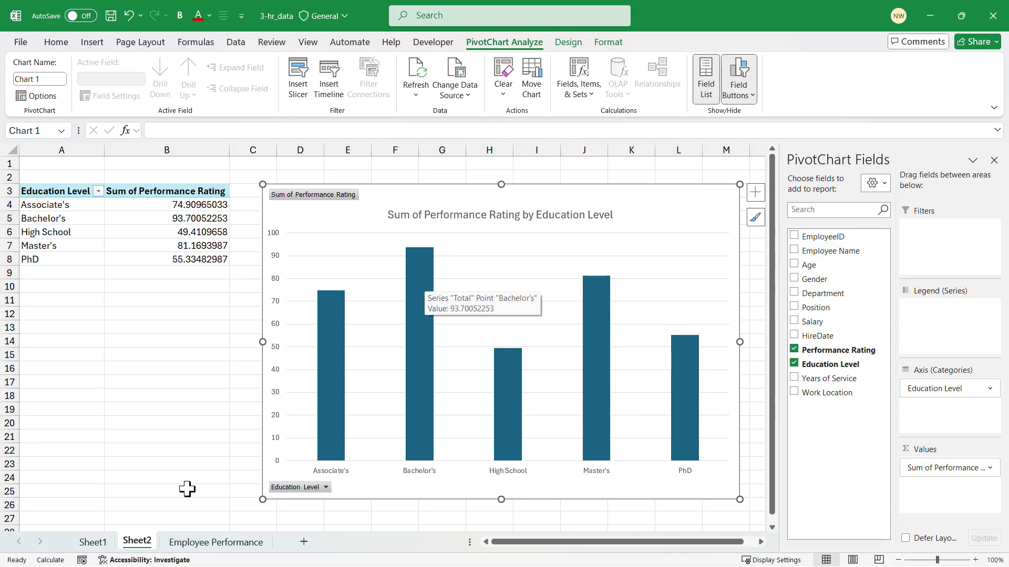
Run Analyze Data on the Employee Performance sheet and review the suggested PivotTable, PivotChart and frequency insights
{"action": "left_click", "coordinate": [225, 543]}
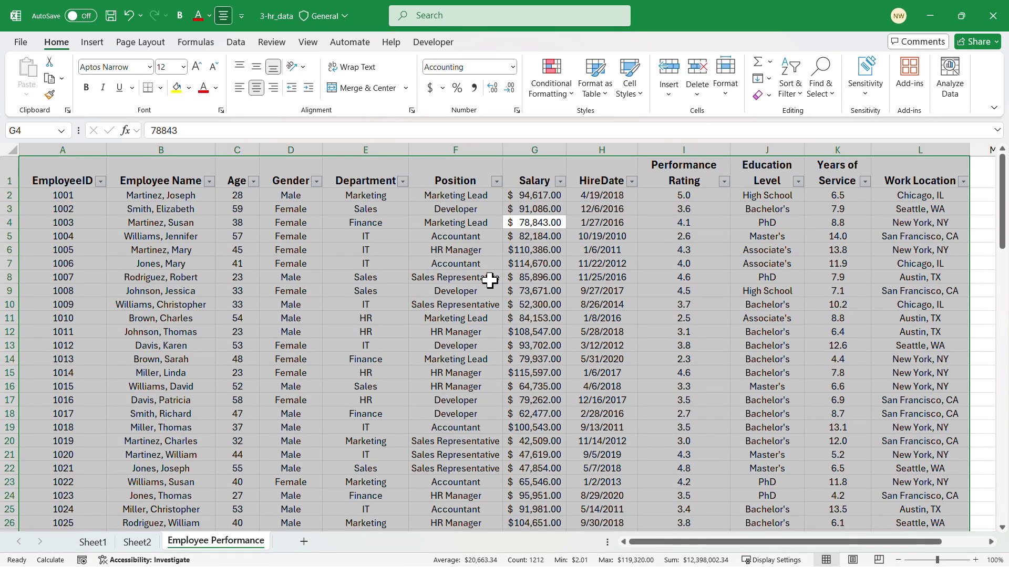
{"action": "left_click", "coordinate": [950, 86]}
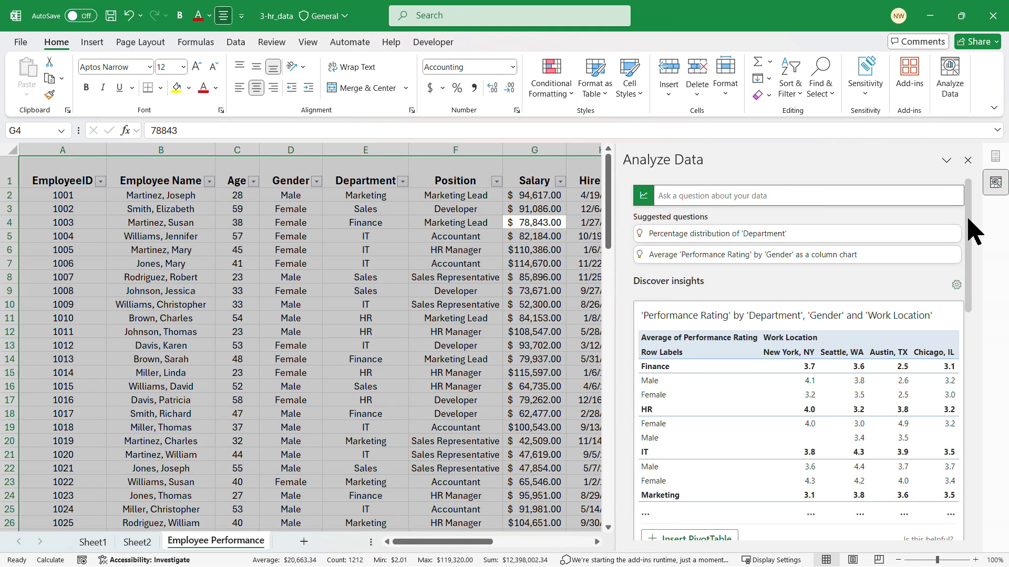
{"action": "scroll", "coordinate": [975, 225], "scroll_direction": "down", "scroll_amount": 2}
{"action": "scroll", "coordinate": [977, 208], "scroll_direction": "up", "scroll_amount": 2}
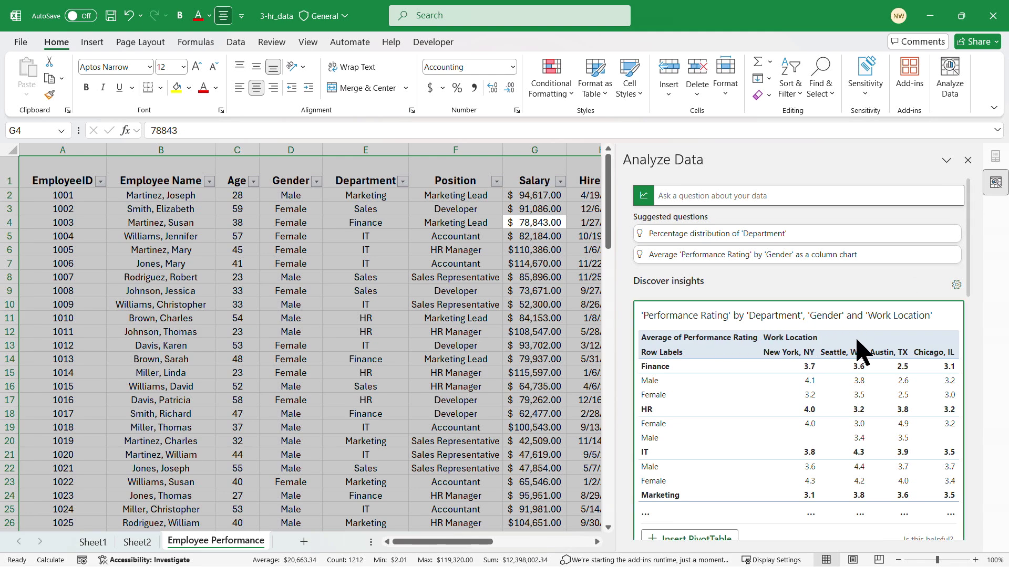
{"action": "scroll", "coordinate": [862, 349], "scroll_direction": "down", "scroll_amount": 3}
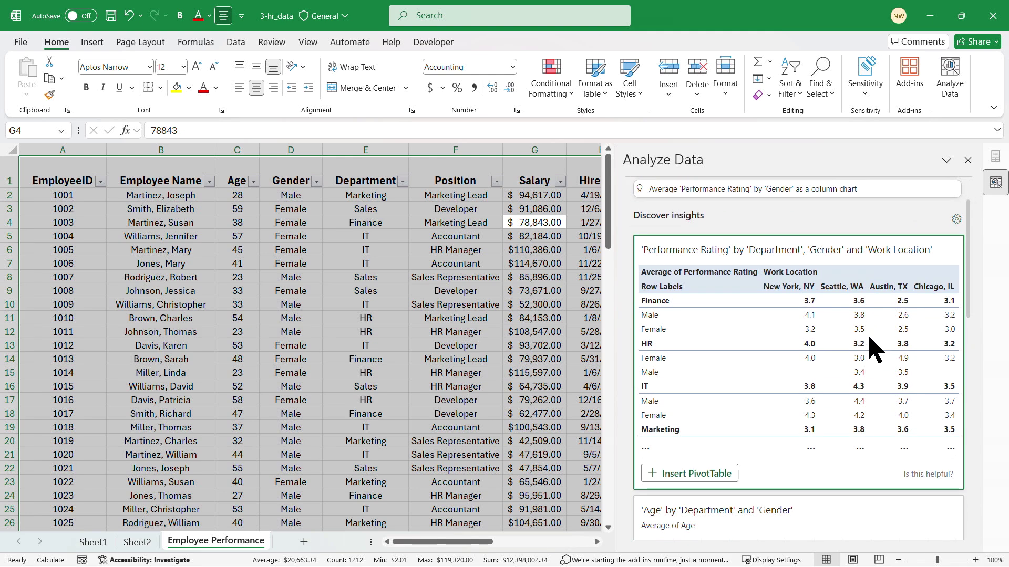
{"action": "scroll", "coordinate": [869, 349], "scroll_direction": "down", "scroll_amount": 5}
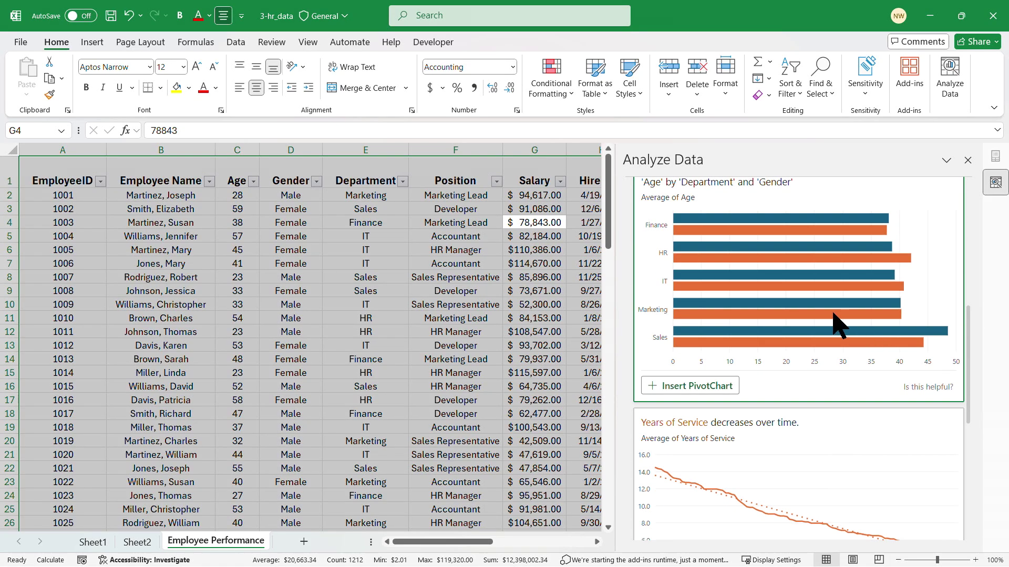
{"action": "scroll", "coordinate": [822, 315], "scroll_direction": "down", "scroll_amount": 6}
{"action": "scroll", "coordinate": [826, 315], "scroll_direction": "down", "scroll_amount": 1}
{"action": "scroll", "coordinate": [827, 315], "scroll_direction": "up", "scroll_amount": 2}
{"action": "scroll", "coordinate": [827, 316], "scroll_direction": "down", "scroll_amount": 3}
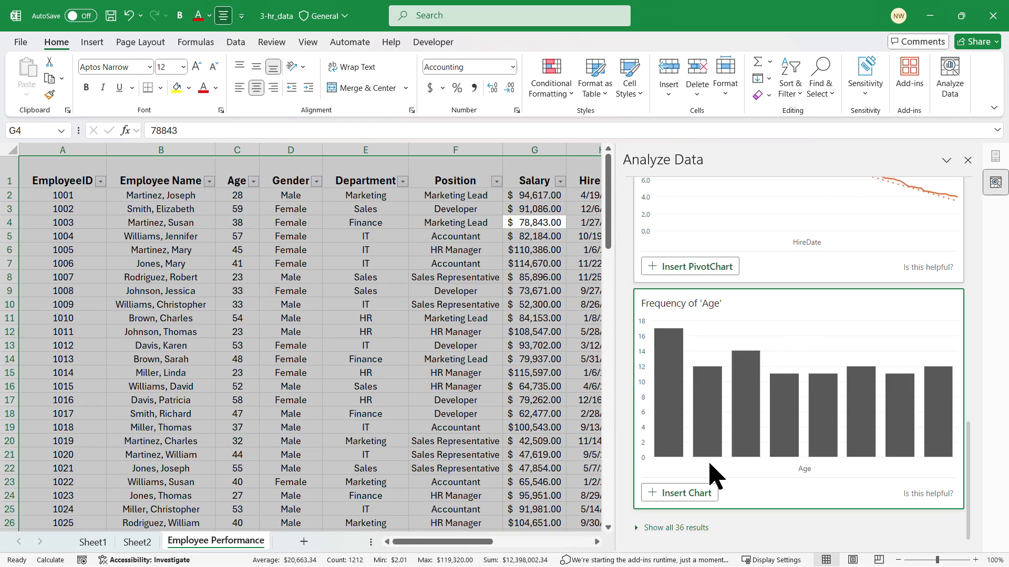
{"action": "left_click", "coordinate": [686, 494]}
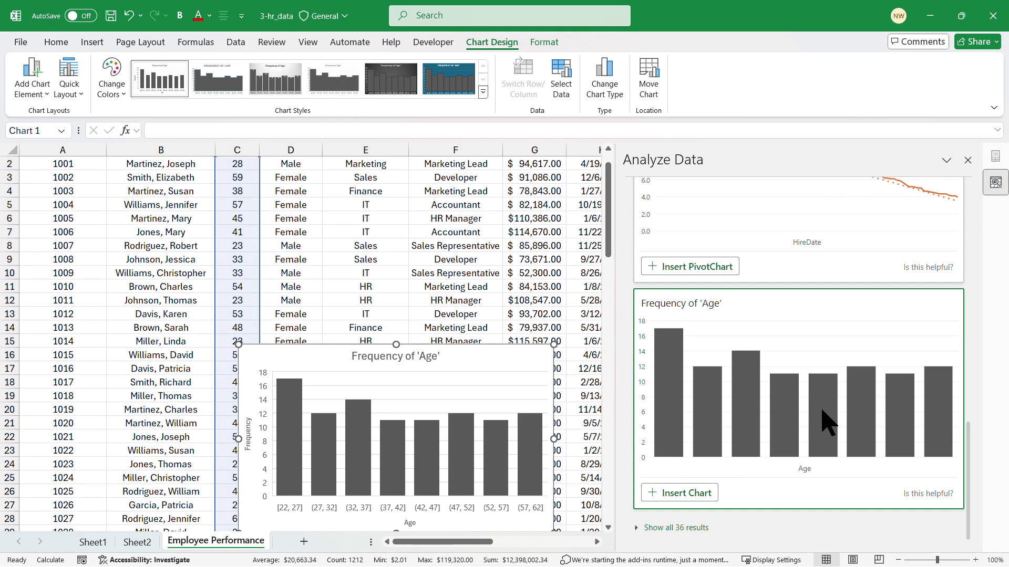
{"action": "left_click_drag", "start_coordinate": [483, 345], "coordinate": [504, 247]}
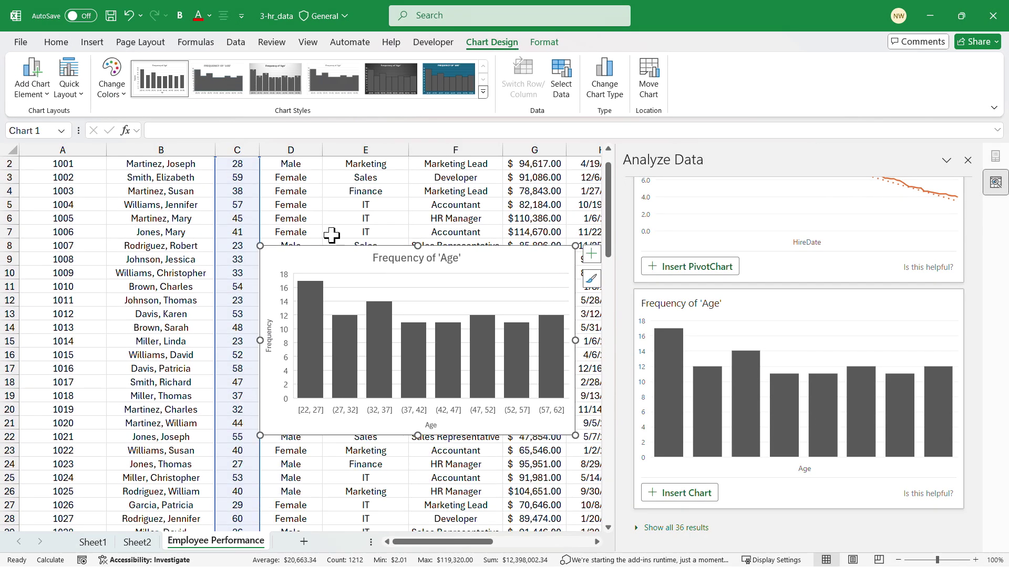
{"action": "scroll", "coordinate": [242, 168], "scroll_direction": "up", "scroll_amount": 1}
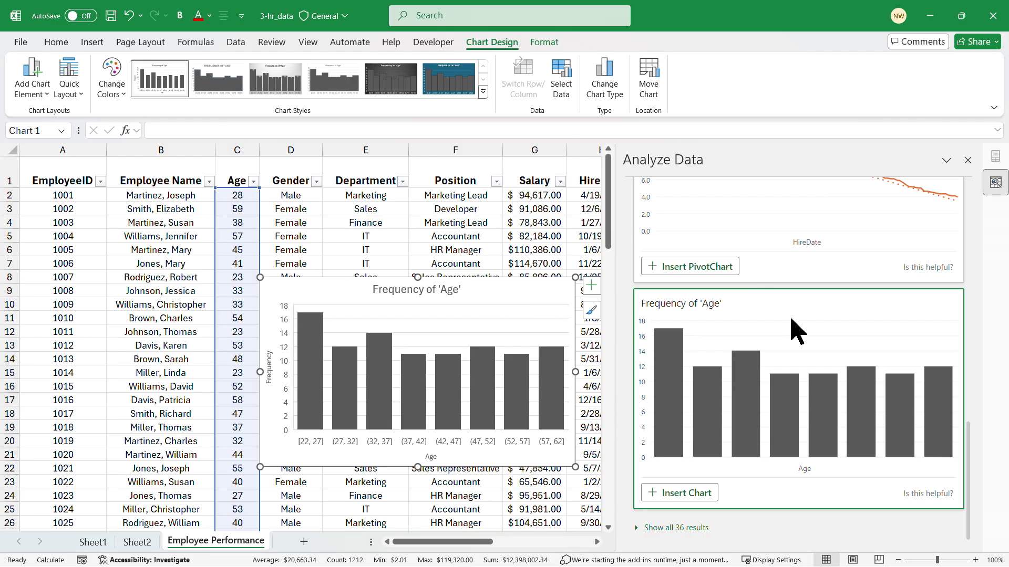
{"action": "scroll", "coordinate": [804, 298], "scroll_direction": "up", "scroll_amount": 10}
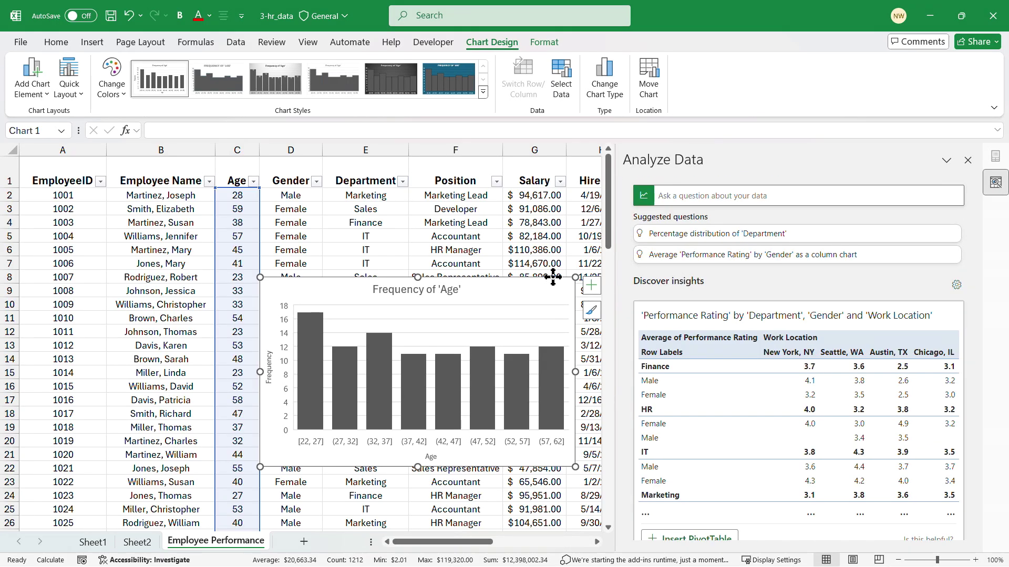
{"action": "key", "text": "Delete"}
{"action": "left_click", "coordinate": [462, 273]}
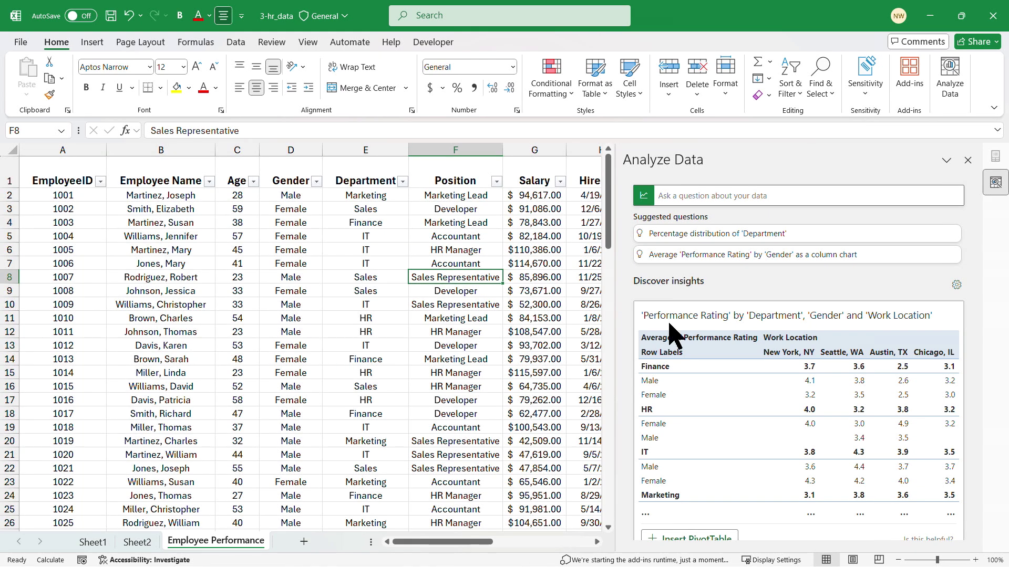
Run Analyze Data again on the employee table and insert the suggested Frequency of 'Age' chart
{"action": "left_click", "coordinate": [949, 76]}
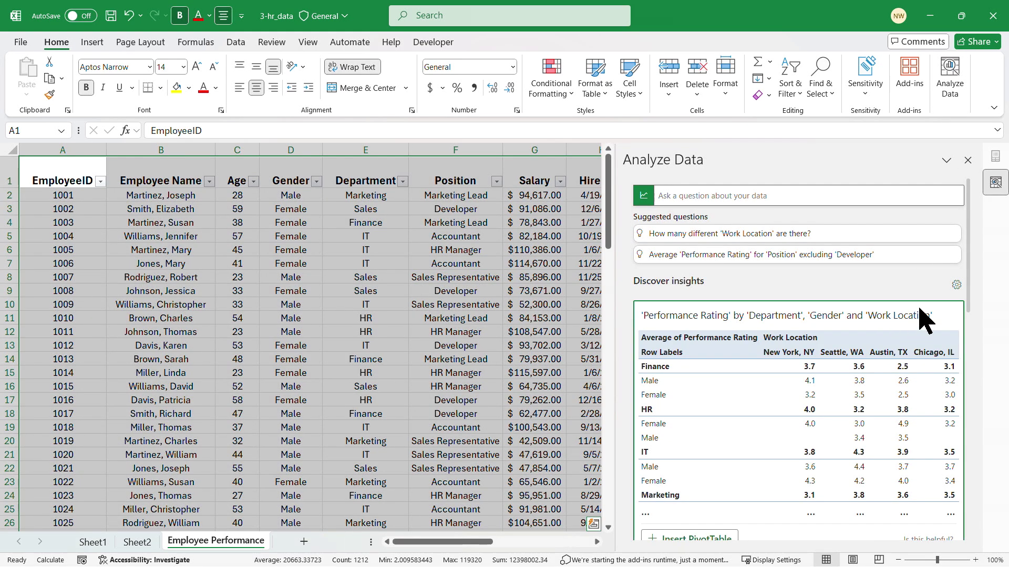
{"action": "scroll", "coordinate": [957, 297], "scroll_direction": "down", "scroll_amount": 10}
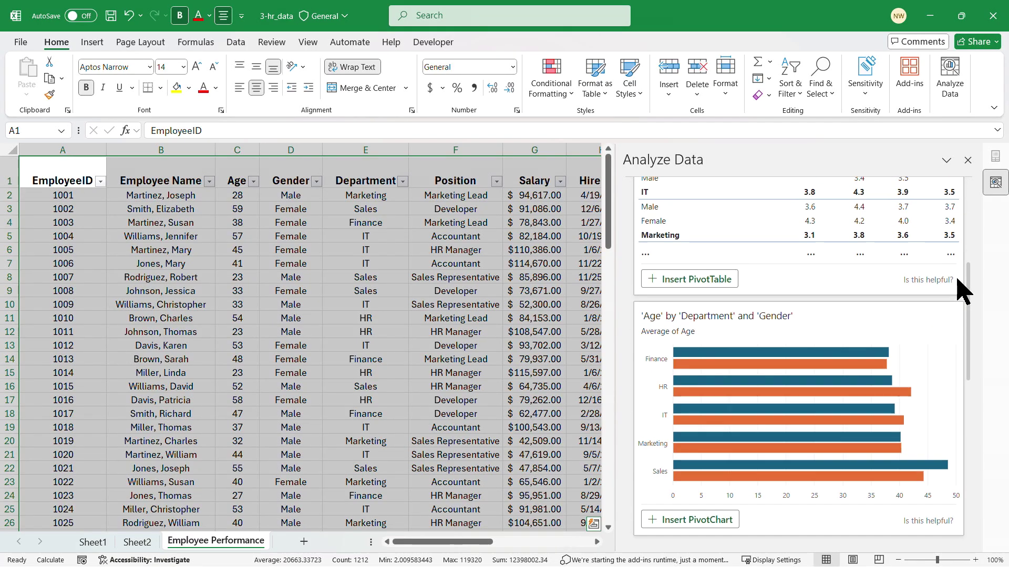
{"action": "scroll", "coordinate": [957, 292], "scroll_direction": "down", "scroll_amount": 3}
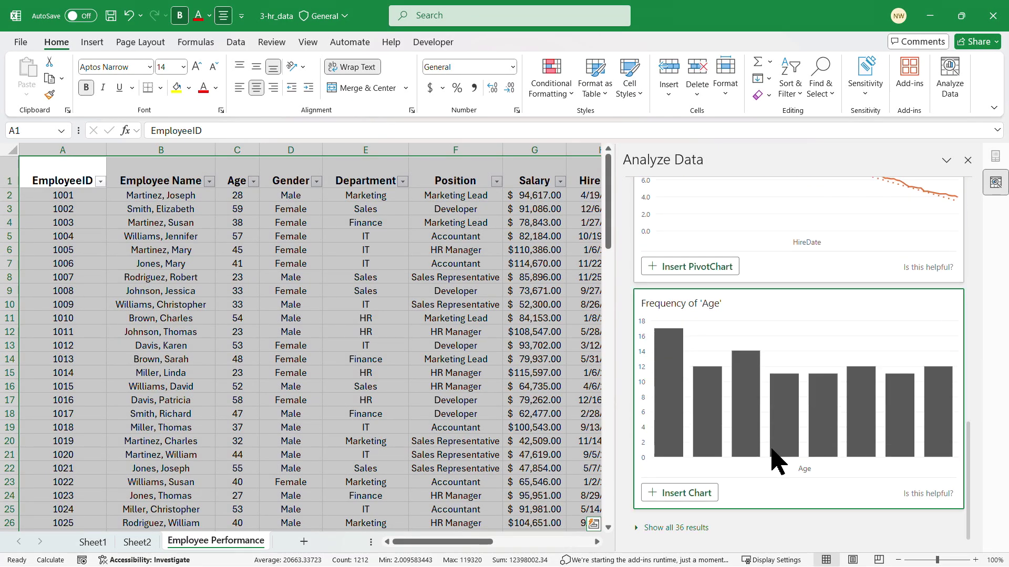
{"action": "left_click", "coordinate": [688, 498]}
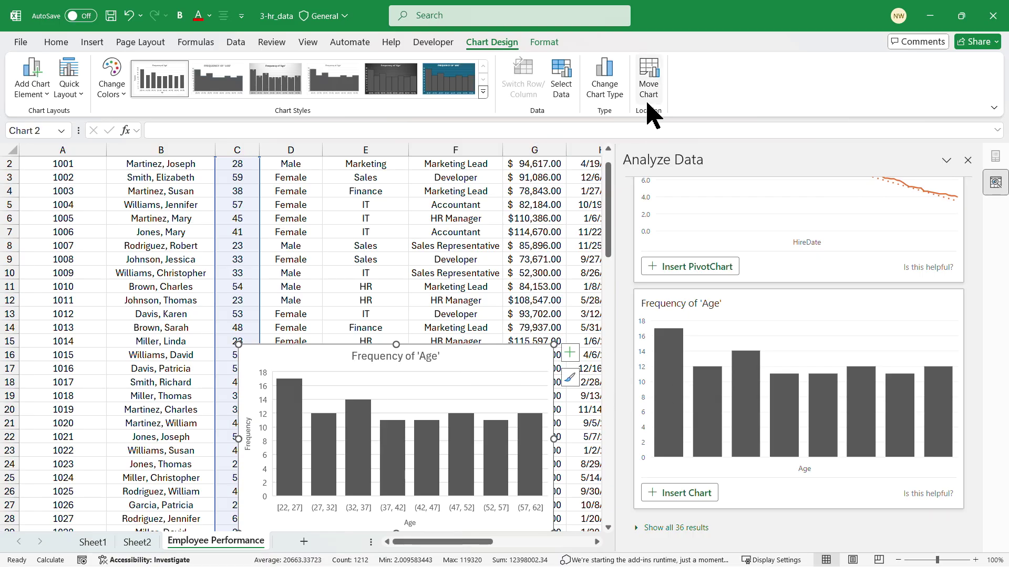
Move the Frequency of 'Age' chart to a new chart sheet named Chart1, close Analyze Data and check the first age column
{"action": "left_click", "coordinate": [651, 87]}
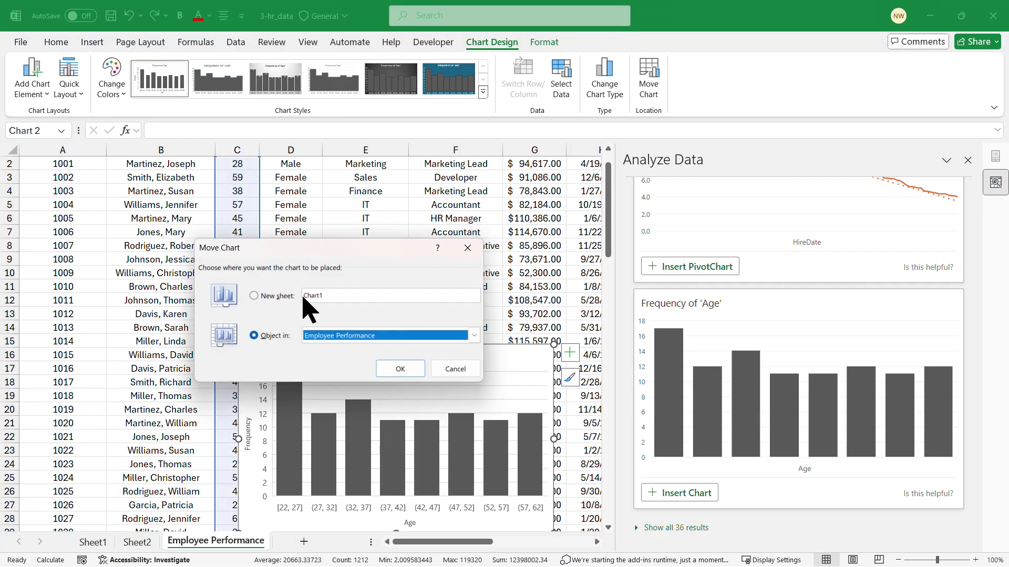
{"action": "left_click", "coordinate": [270, 297]}
{"action": "left_click", "coordinate": [402, 369]}
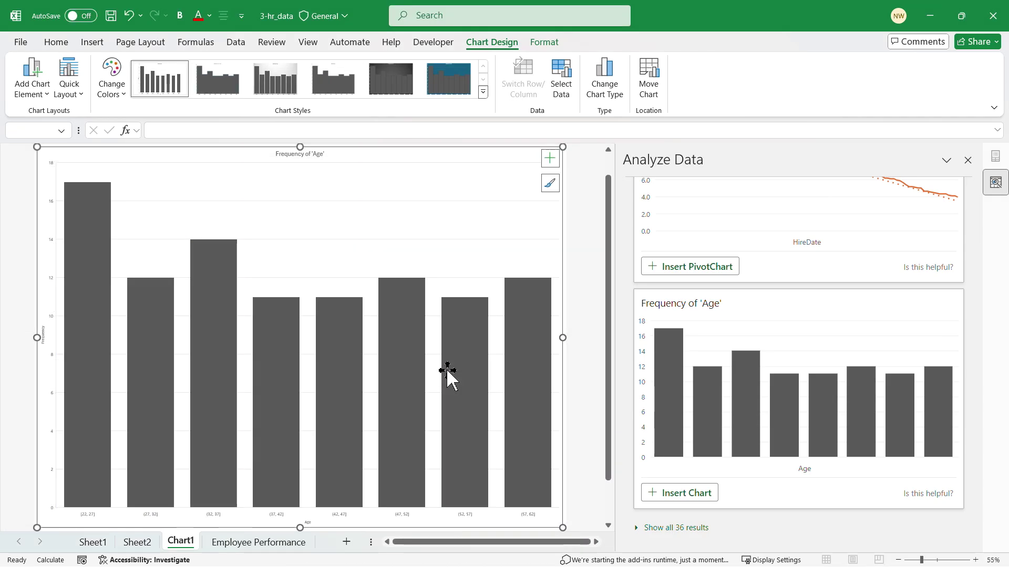
{"action": "left_click", "coordinate": [968, 161]}
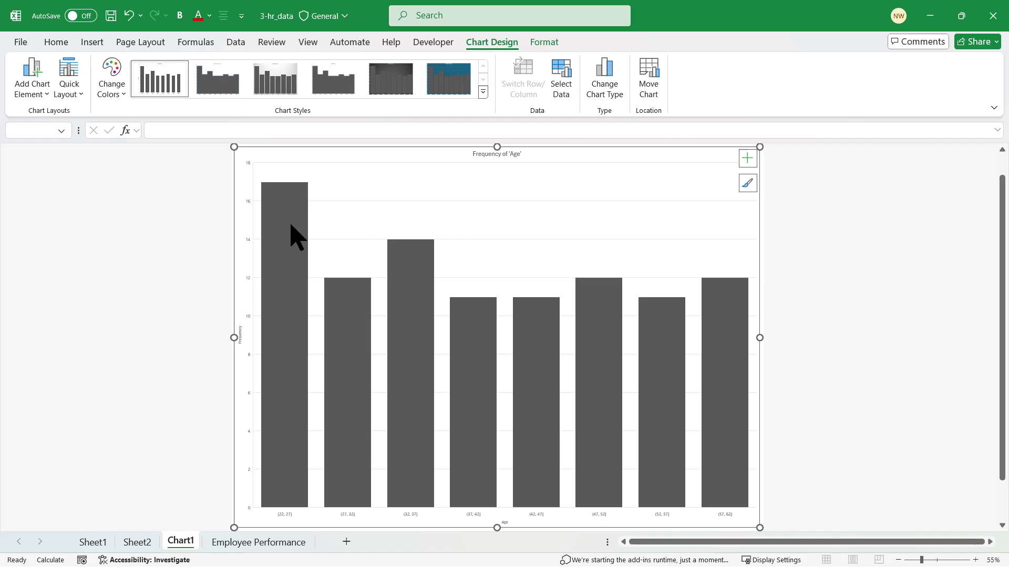
{"action": "mouse_move", "coordinate": [291, 226]}
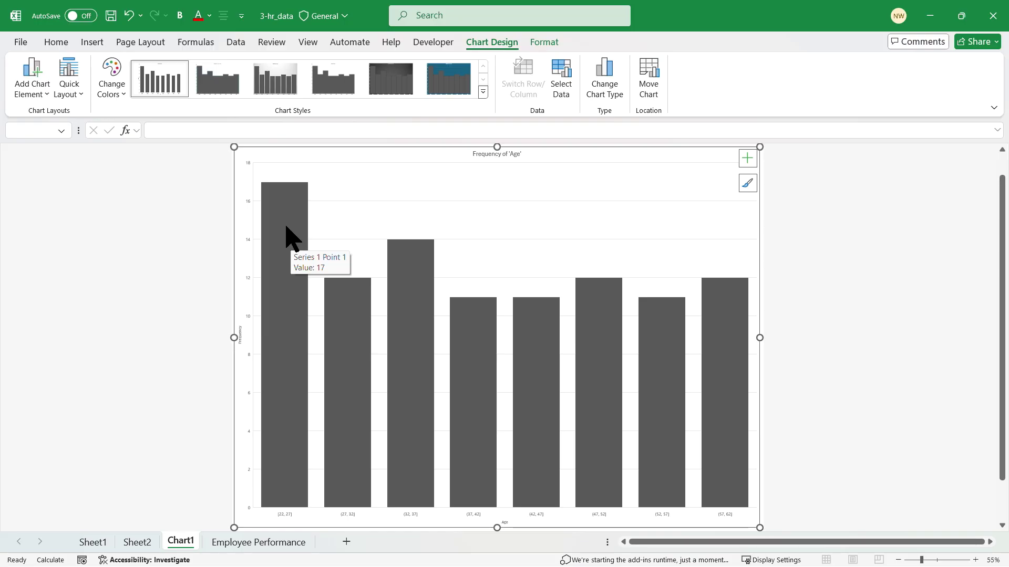